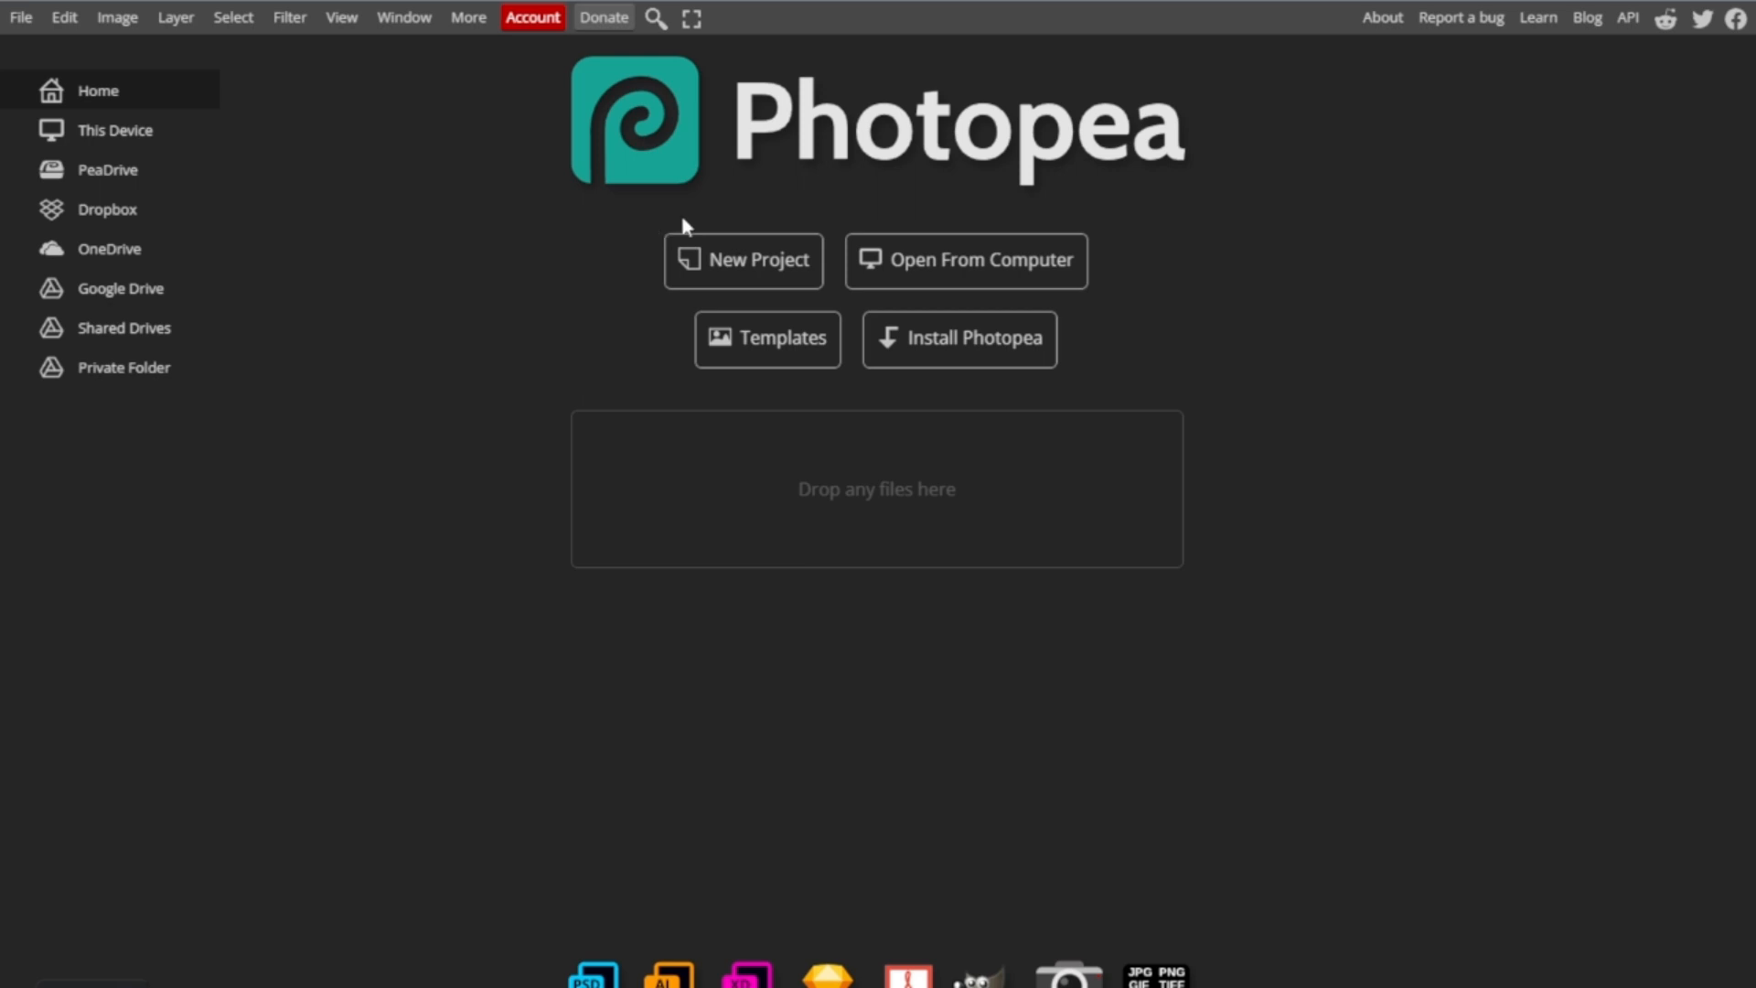
# - Create a new blank 720 × 720 pixel project with a white background
pyautogui.click(732, 285)
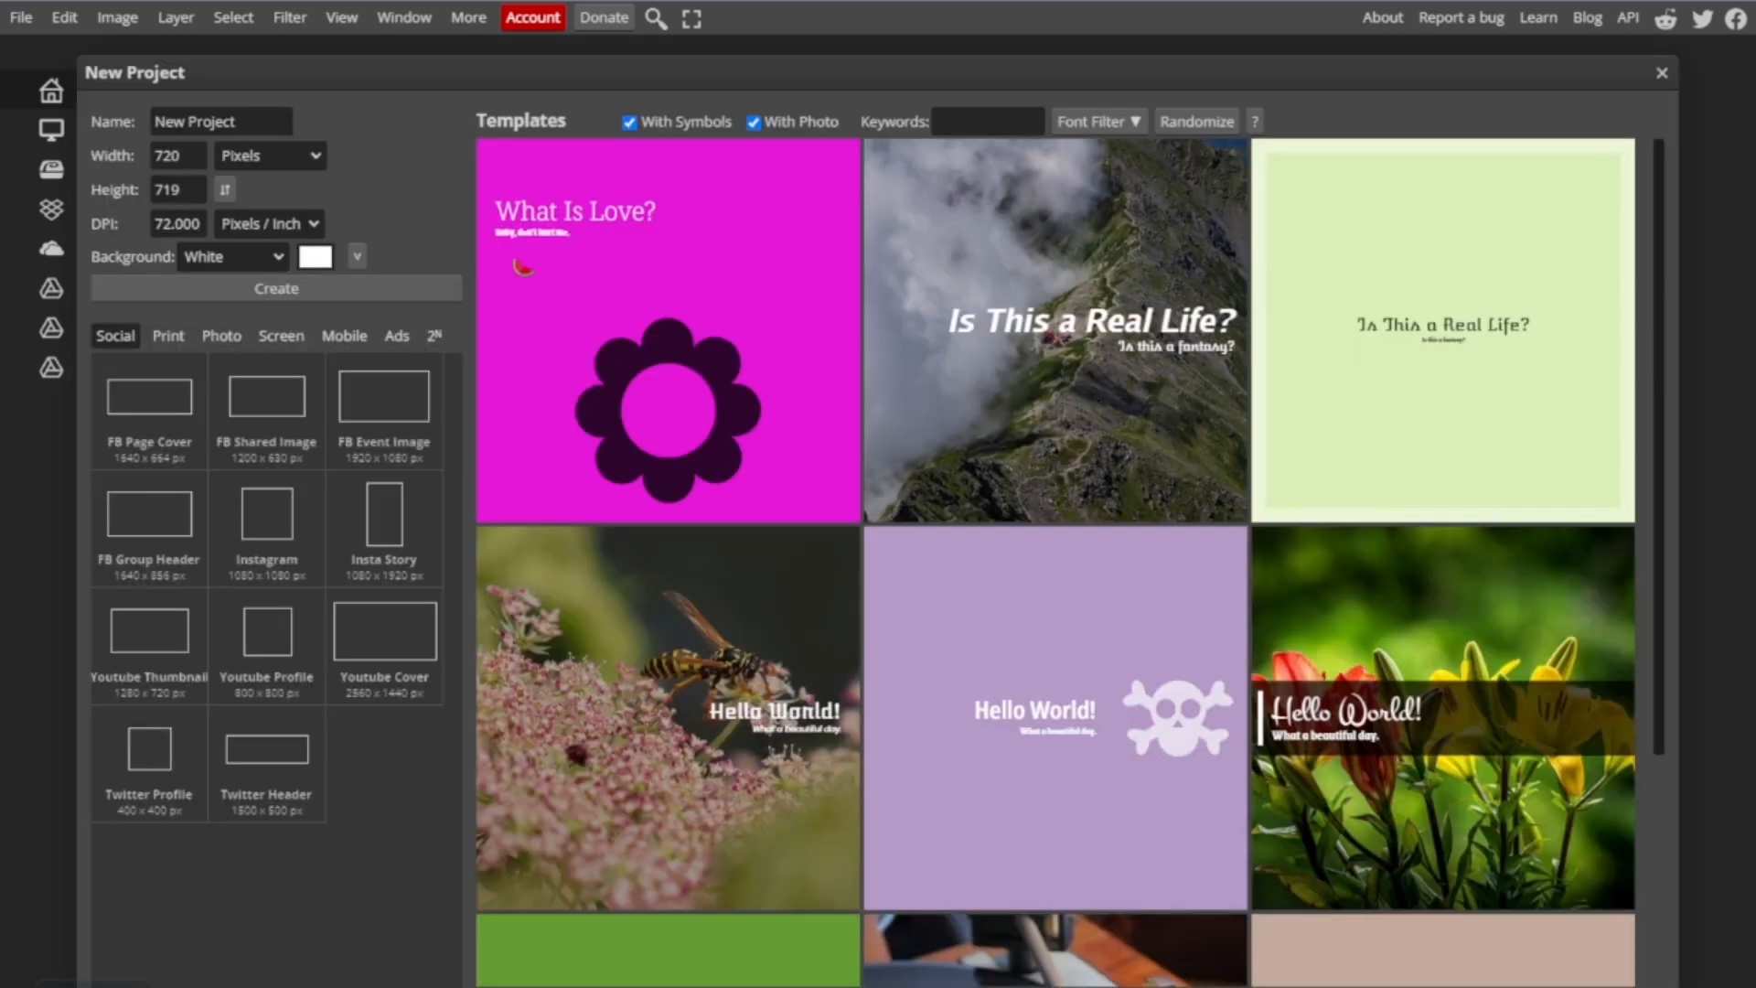
pyautogui.click(176, 156)
pyautogui.click(194, 190)
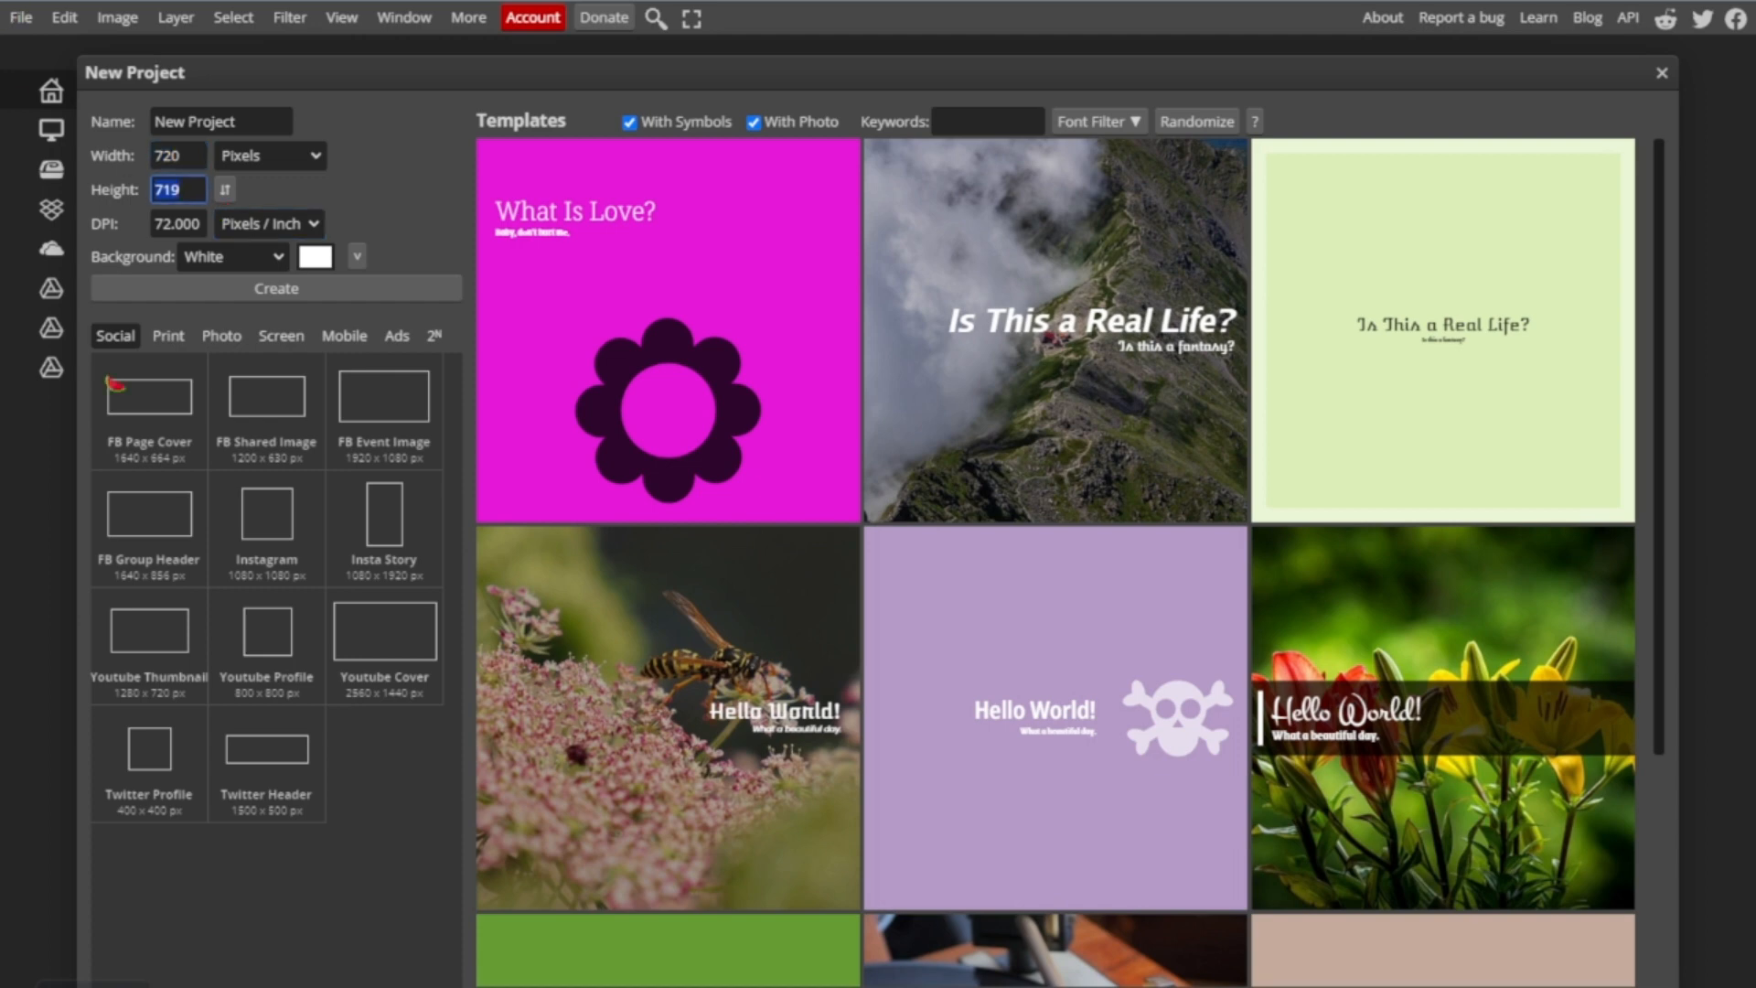
pyautogui.write('720')
pyautogui.click(231, 259)
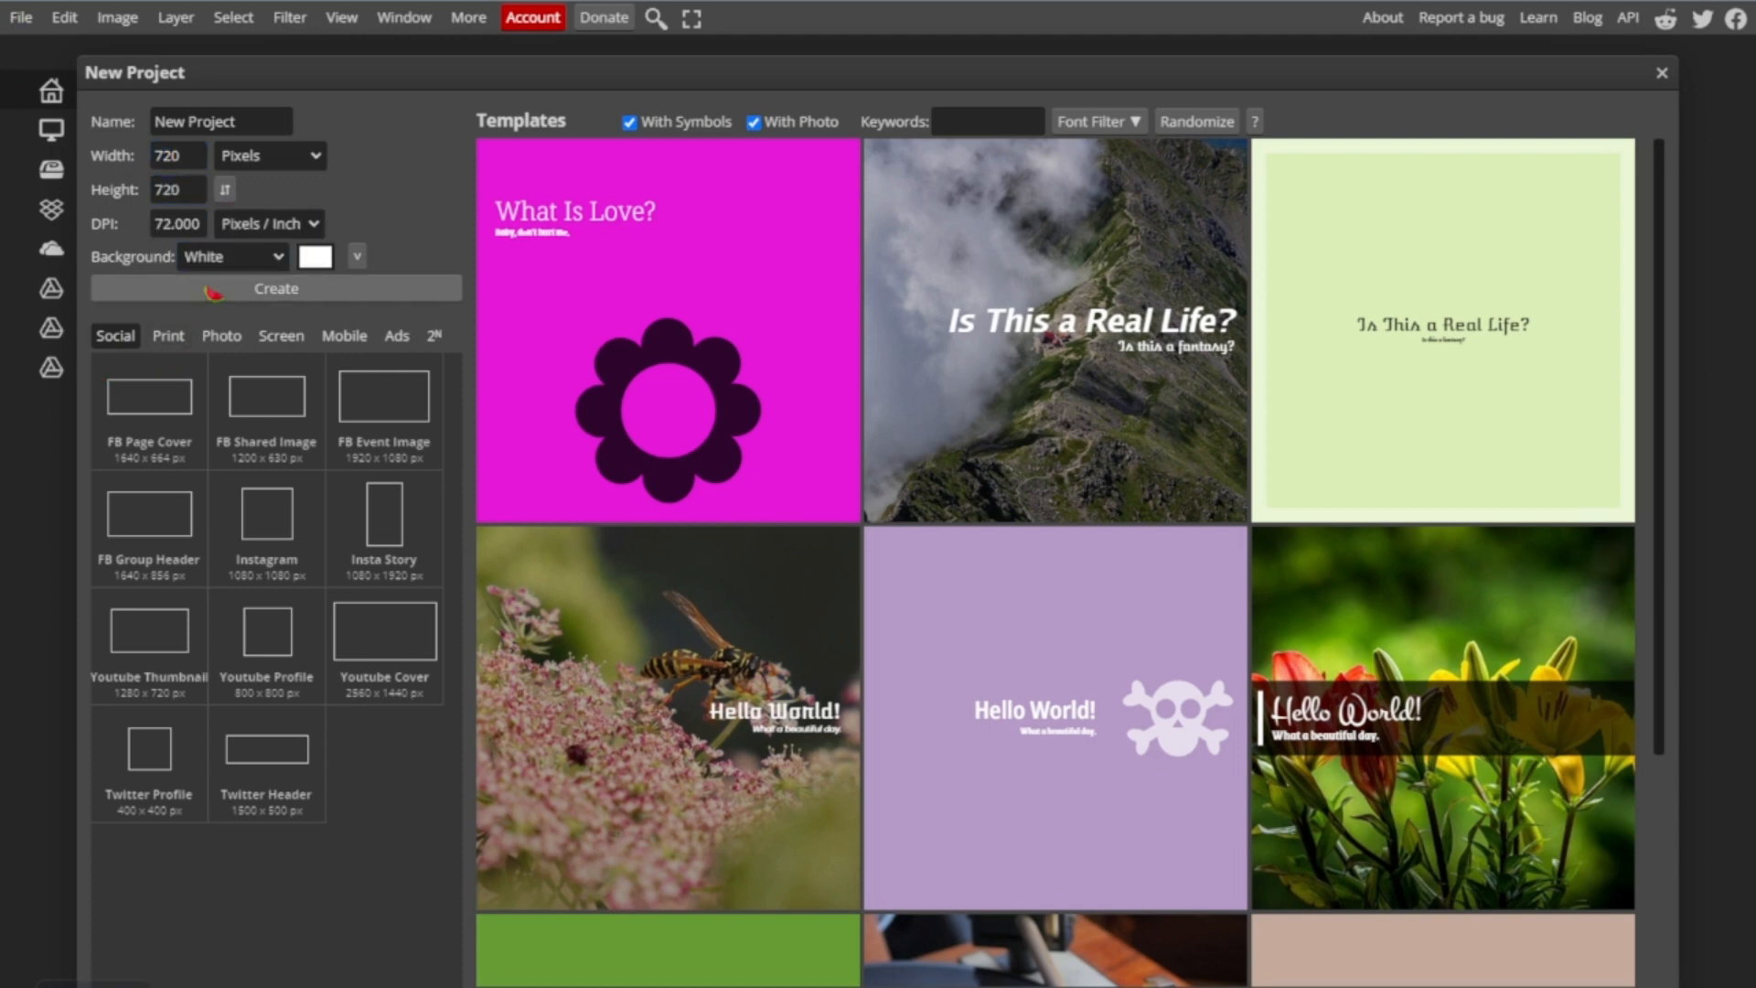
pyautogui.click(214, 291)
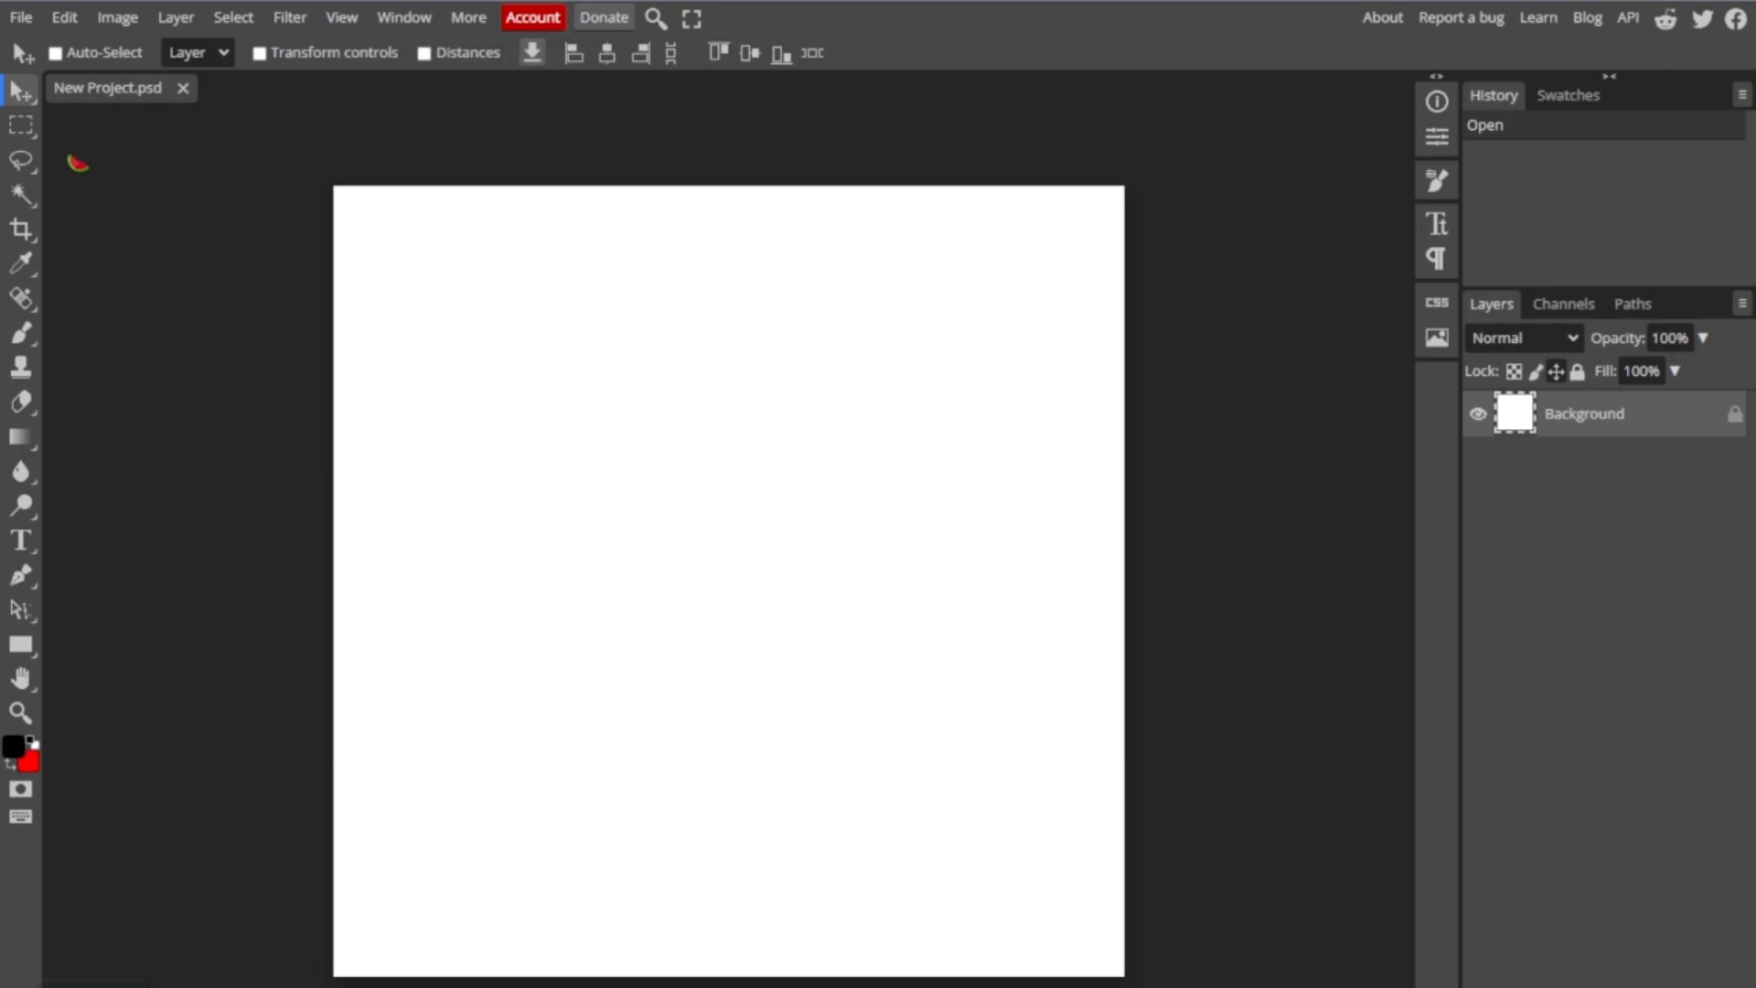
# - Add the text "TOYS R US" in capitals near the middle of the canvas
pyautogui.click(22, 541)
pyautogui.click(599, 577)
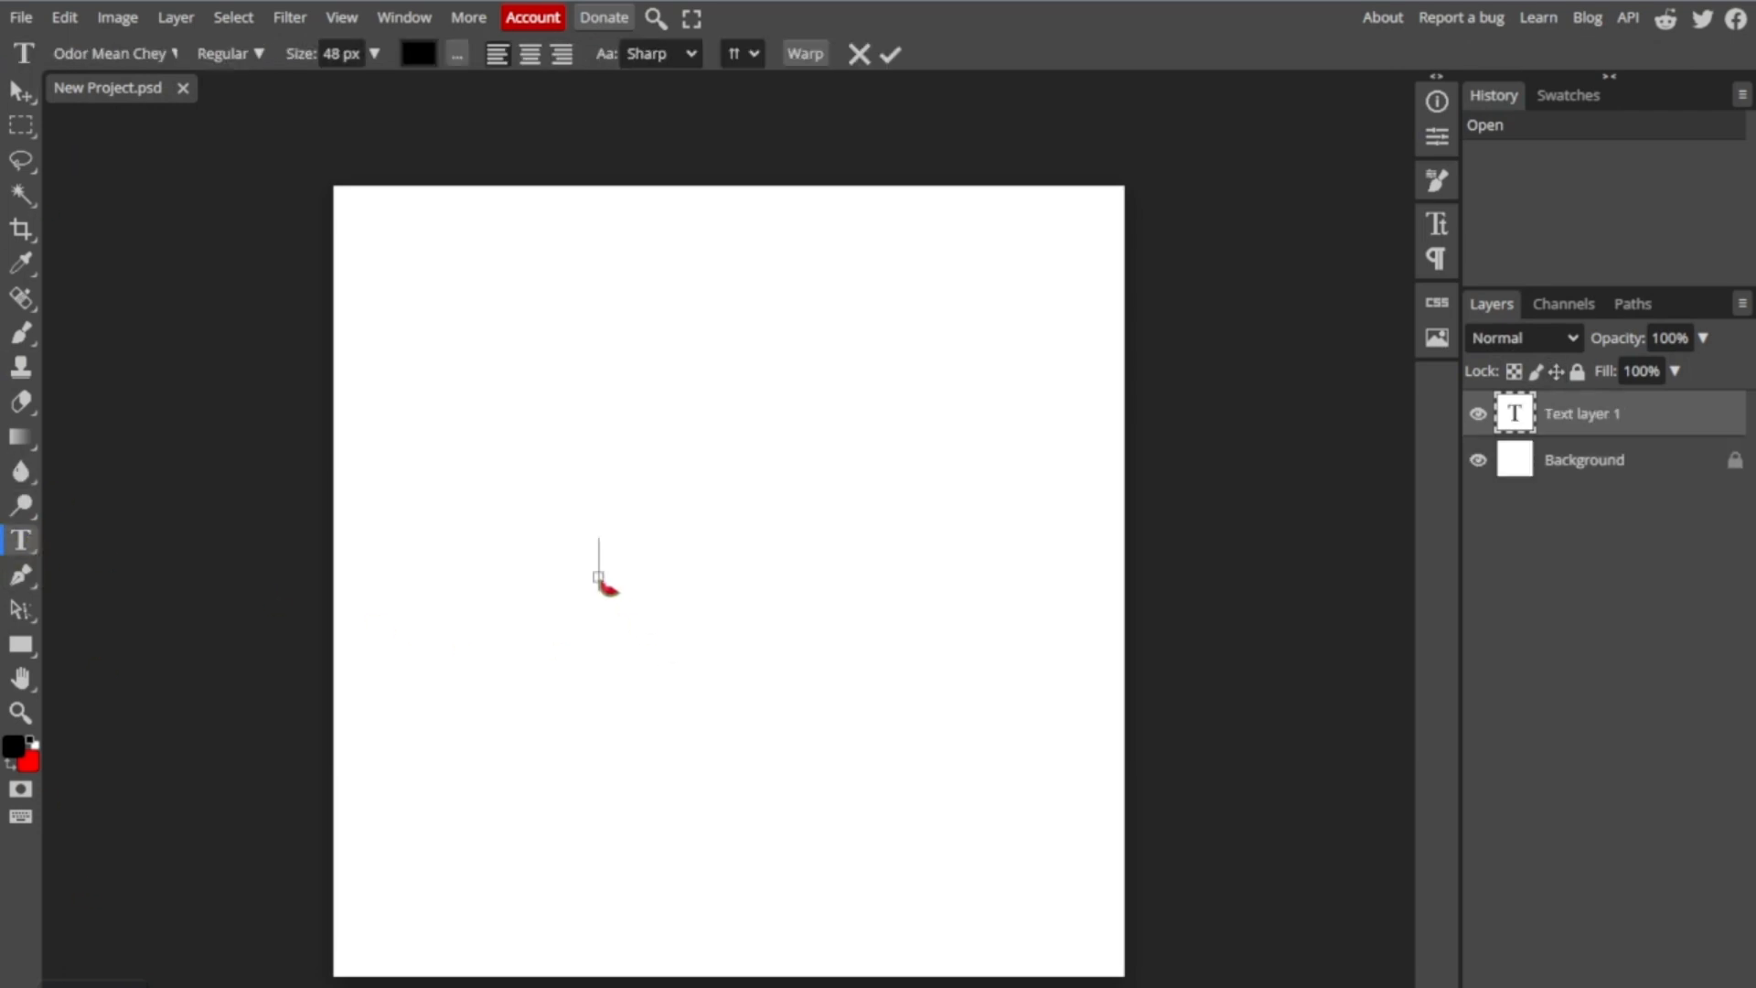
pyautogui.click(137, 54)
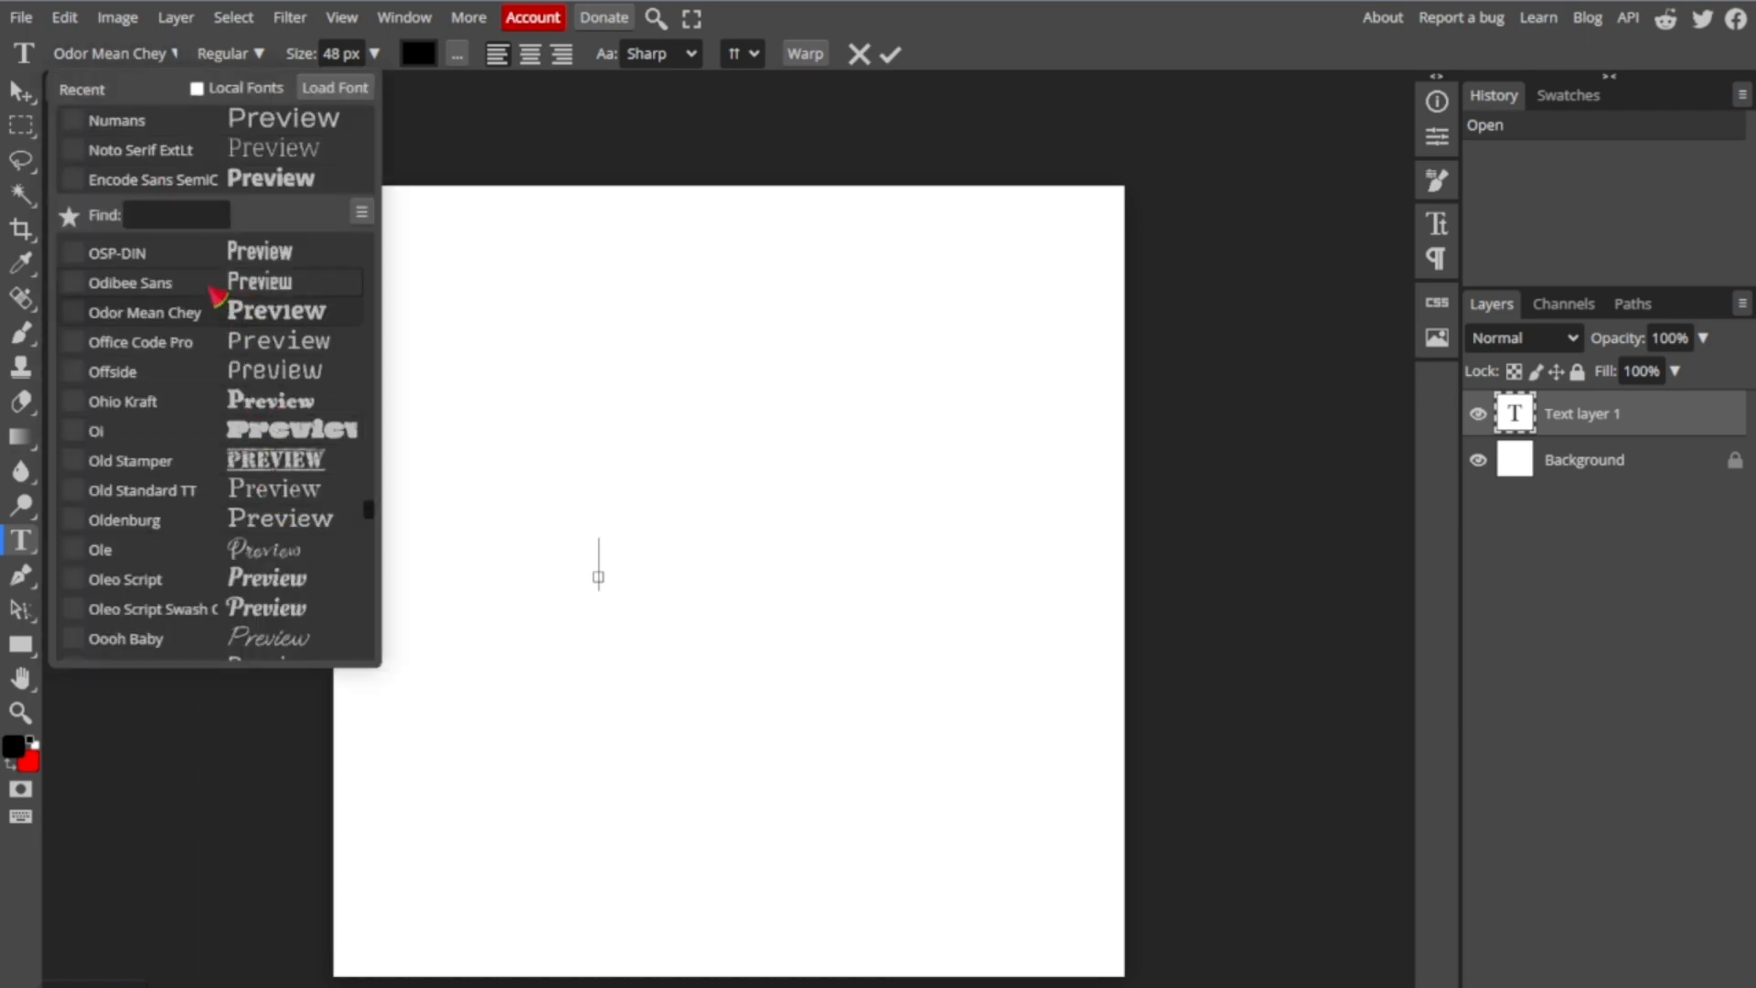
pyautogui.click(141, 54)
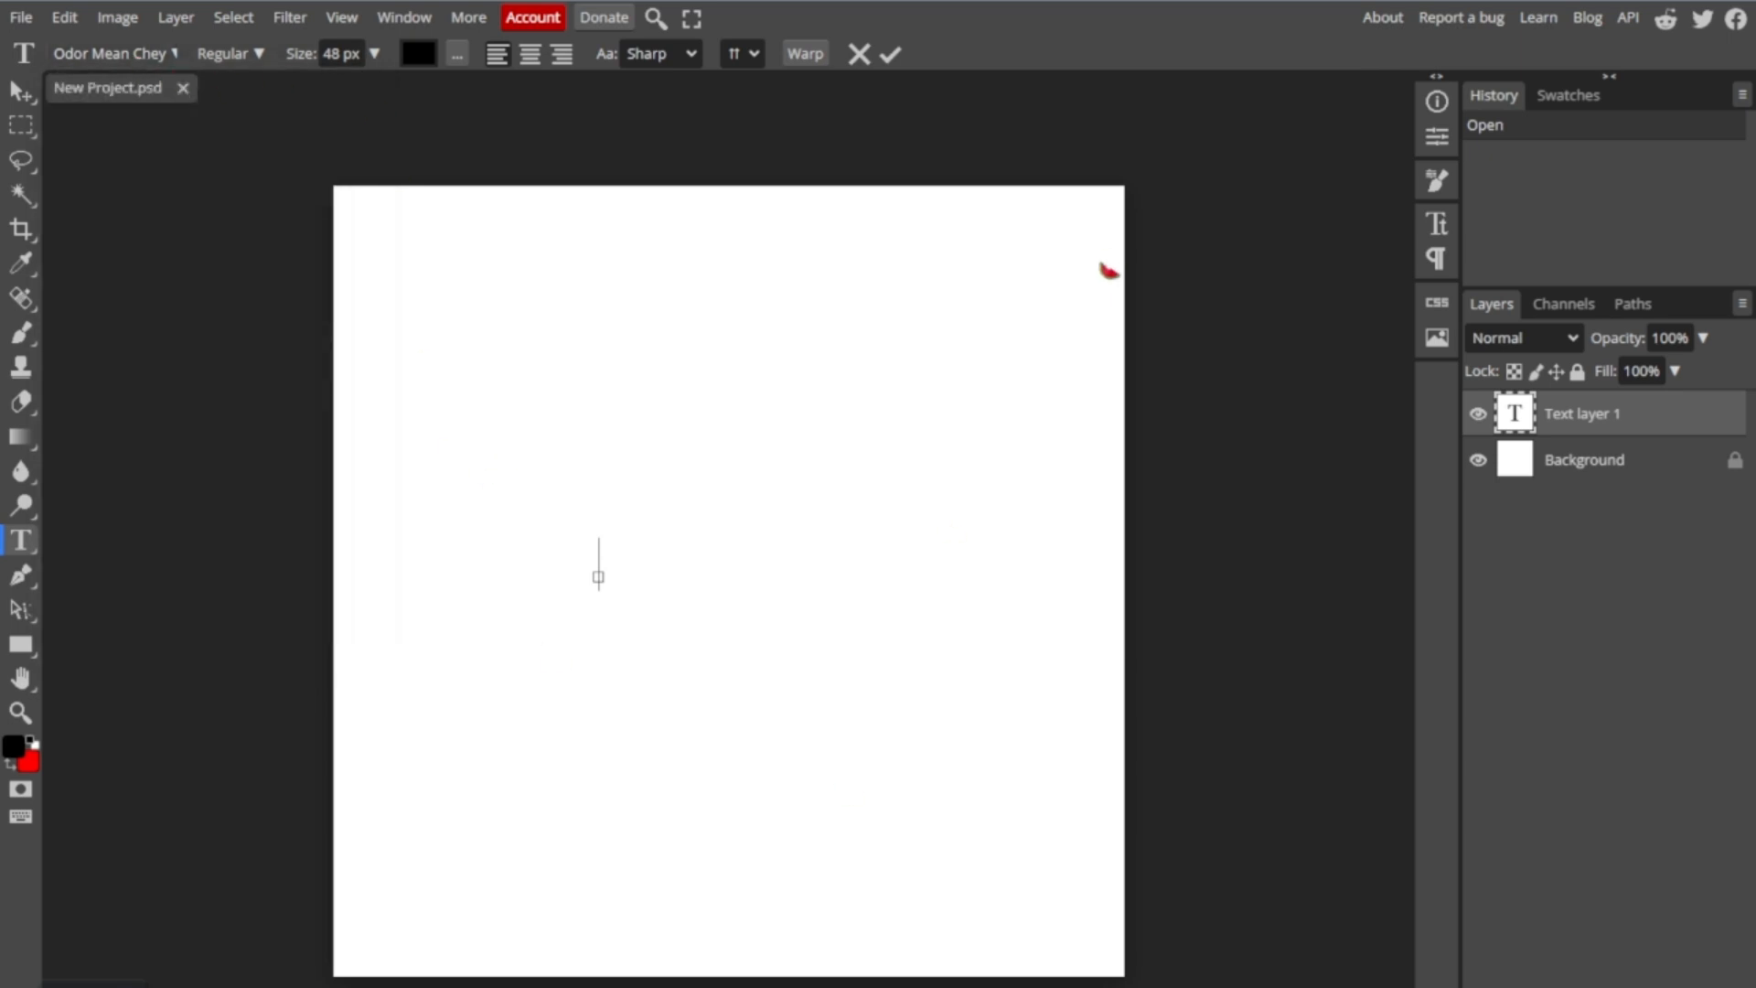
pyautogui.write('toy')
pyautogui.press('BackSpace')
pyautogui.press('BackSpace')
pyautogui.press('BackSpace')
pyautogui.write('TOYS')
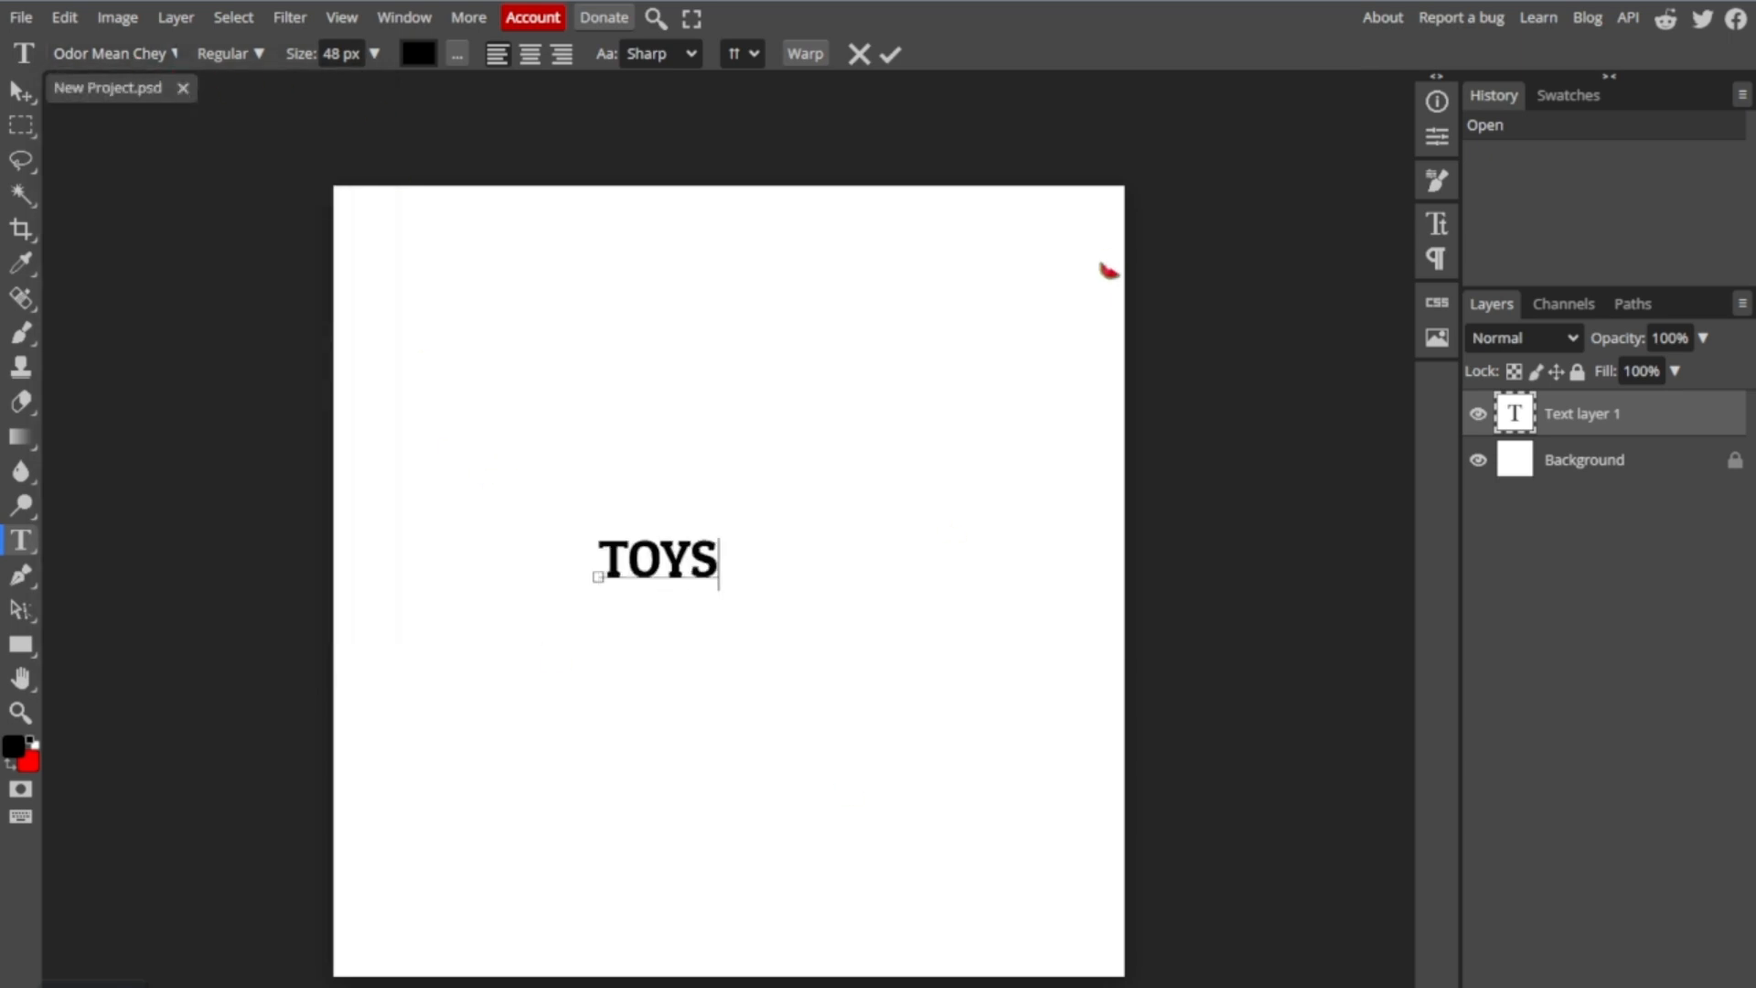
pyautogui.write(' R US')
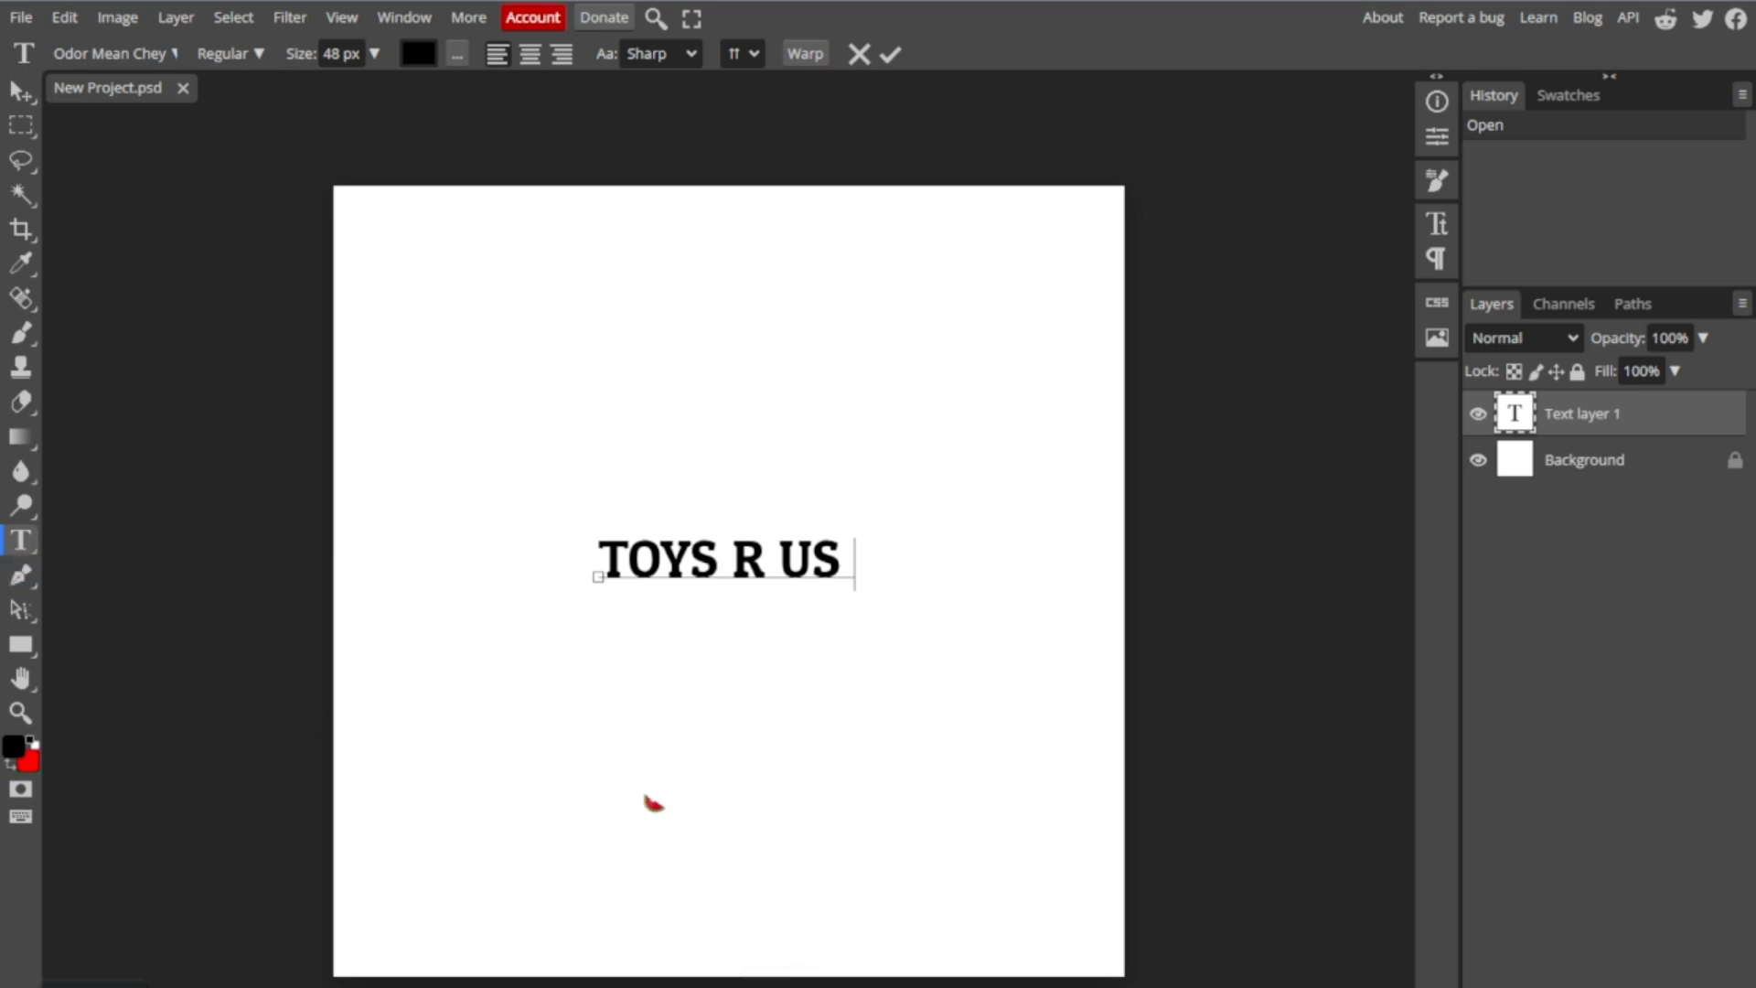
# - Add a separate text layer reading "SIMULATOR" and position it below the "TOYS R US" text
pyautogui.click(24, 549)
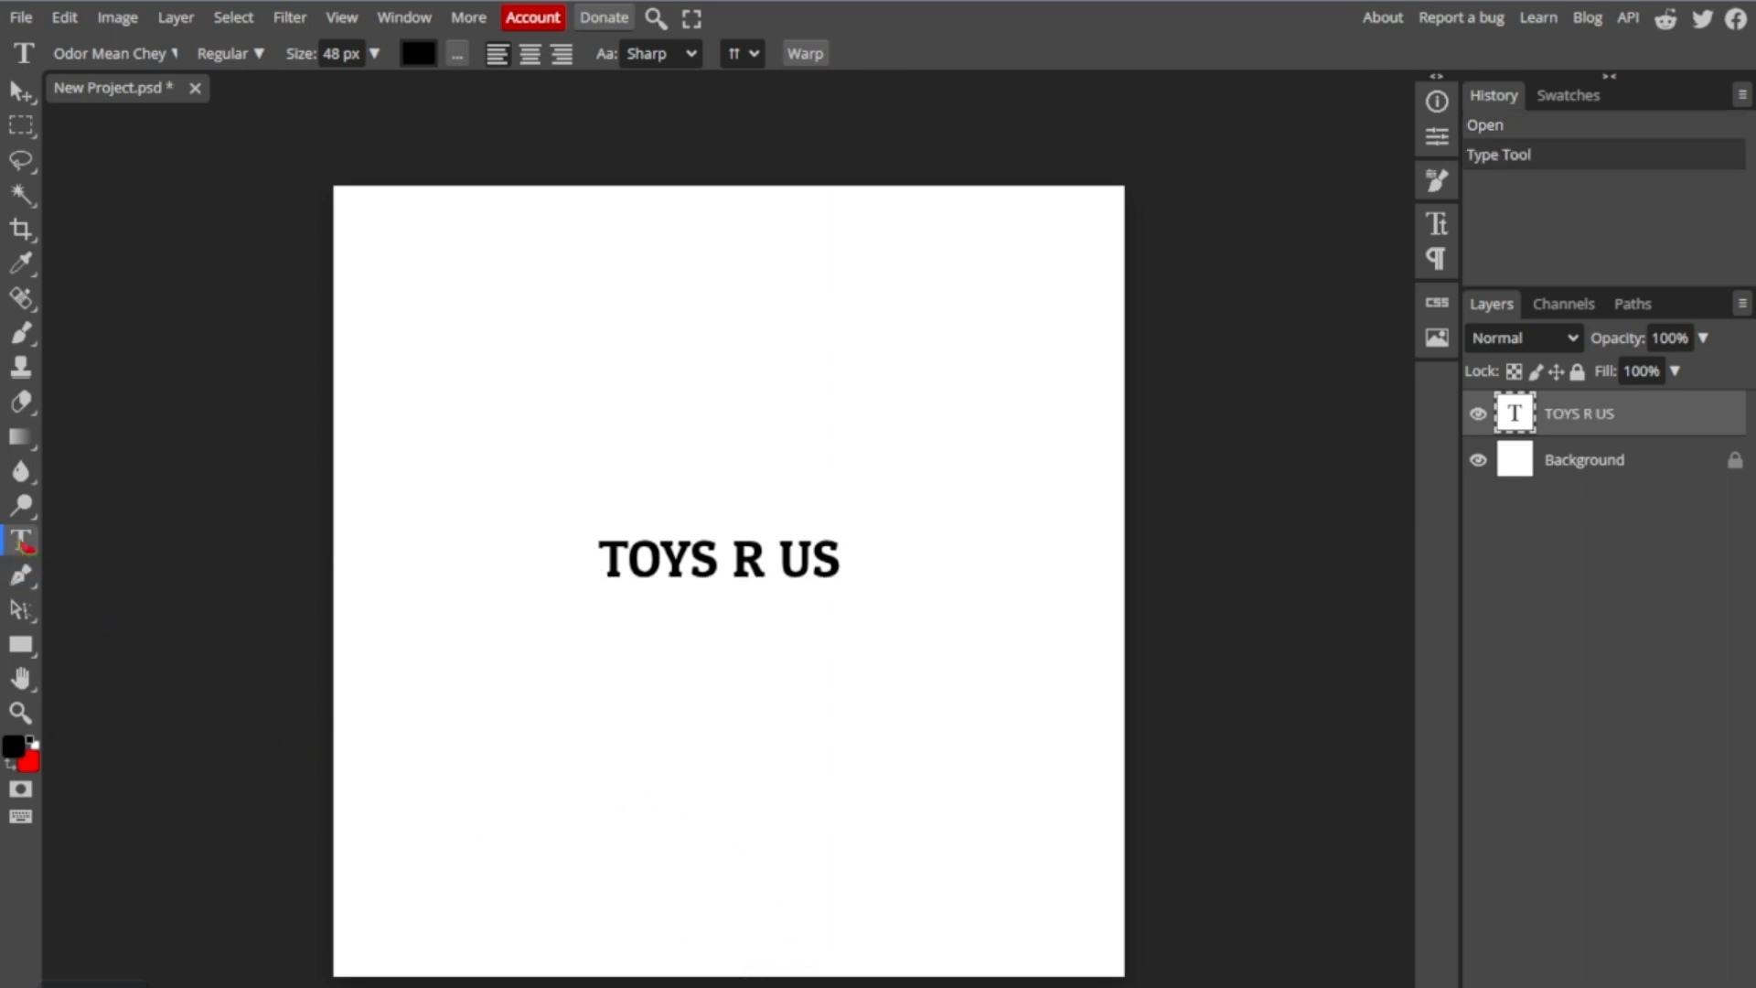
pyautogui.doubleClick(553, 942)
pyautogui.click(612, 750)
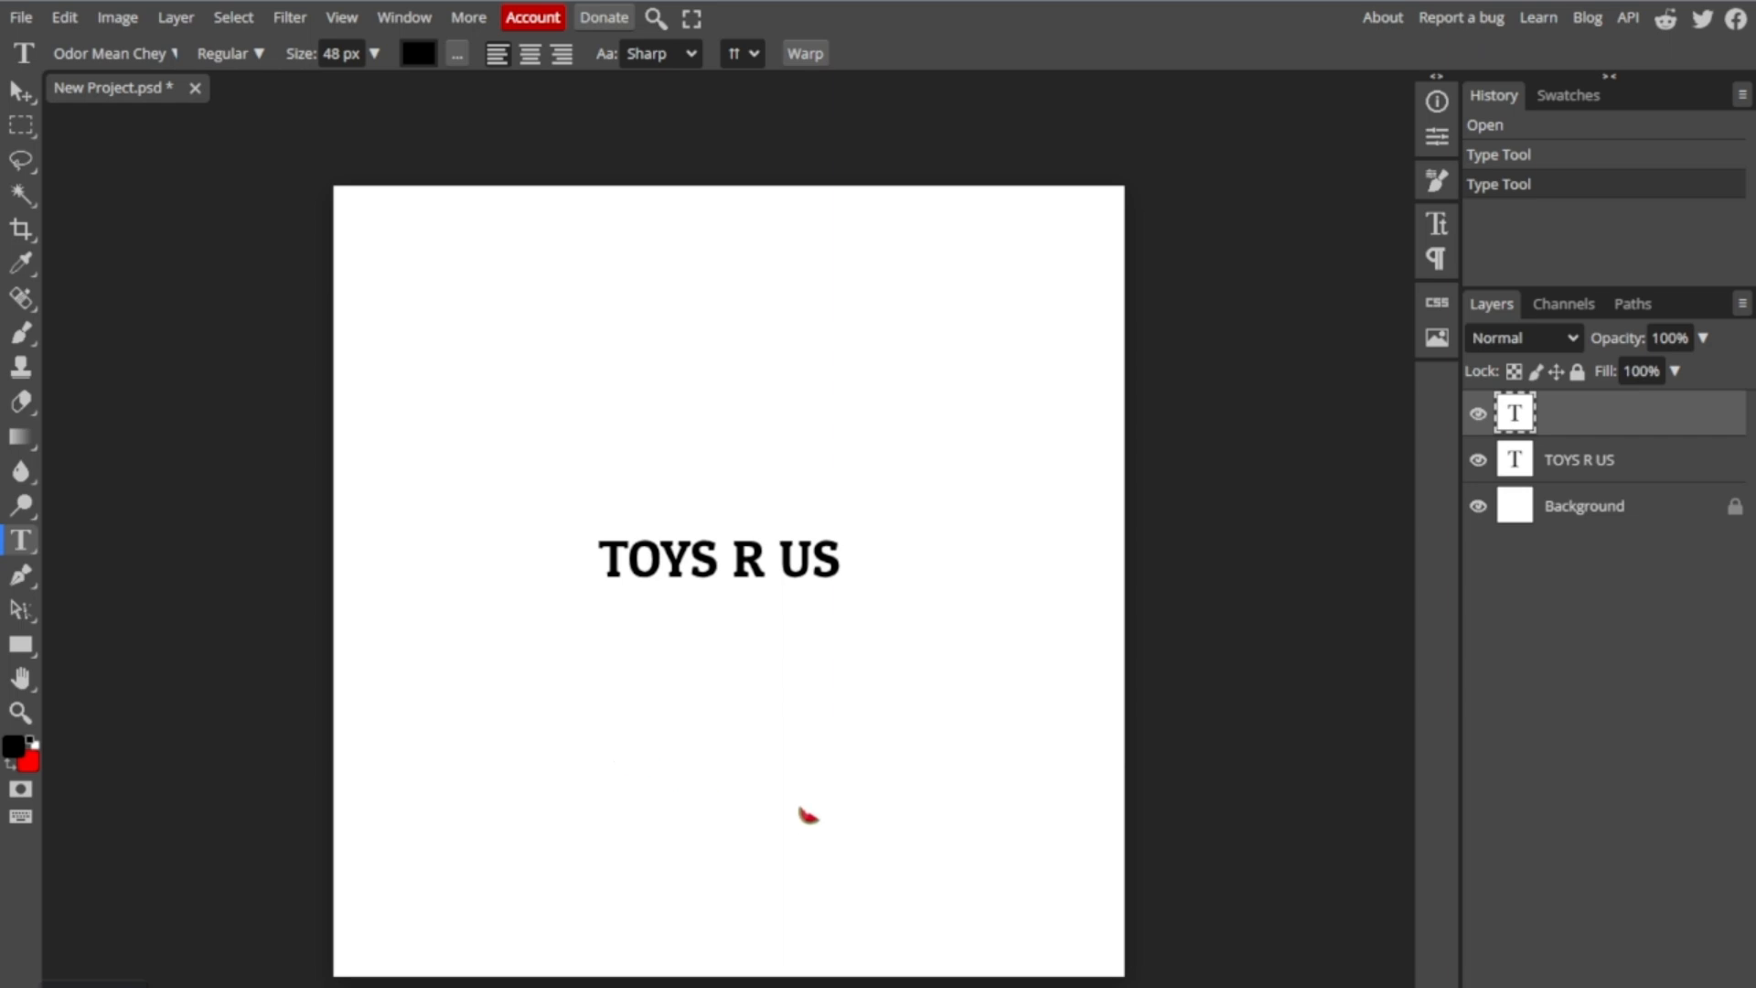
pyautogui.write('Si')
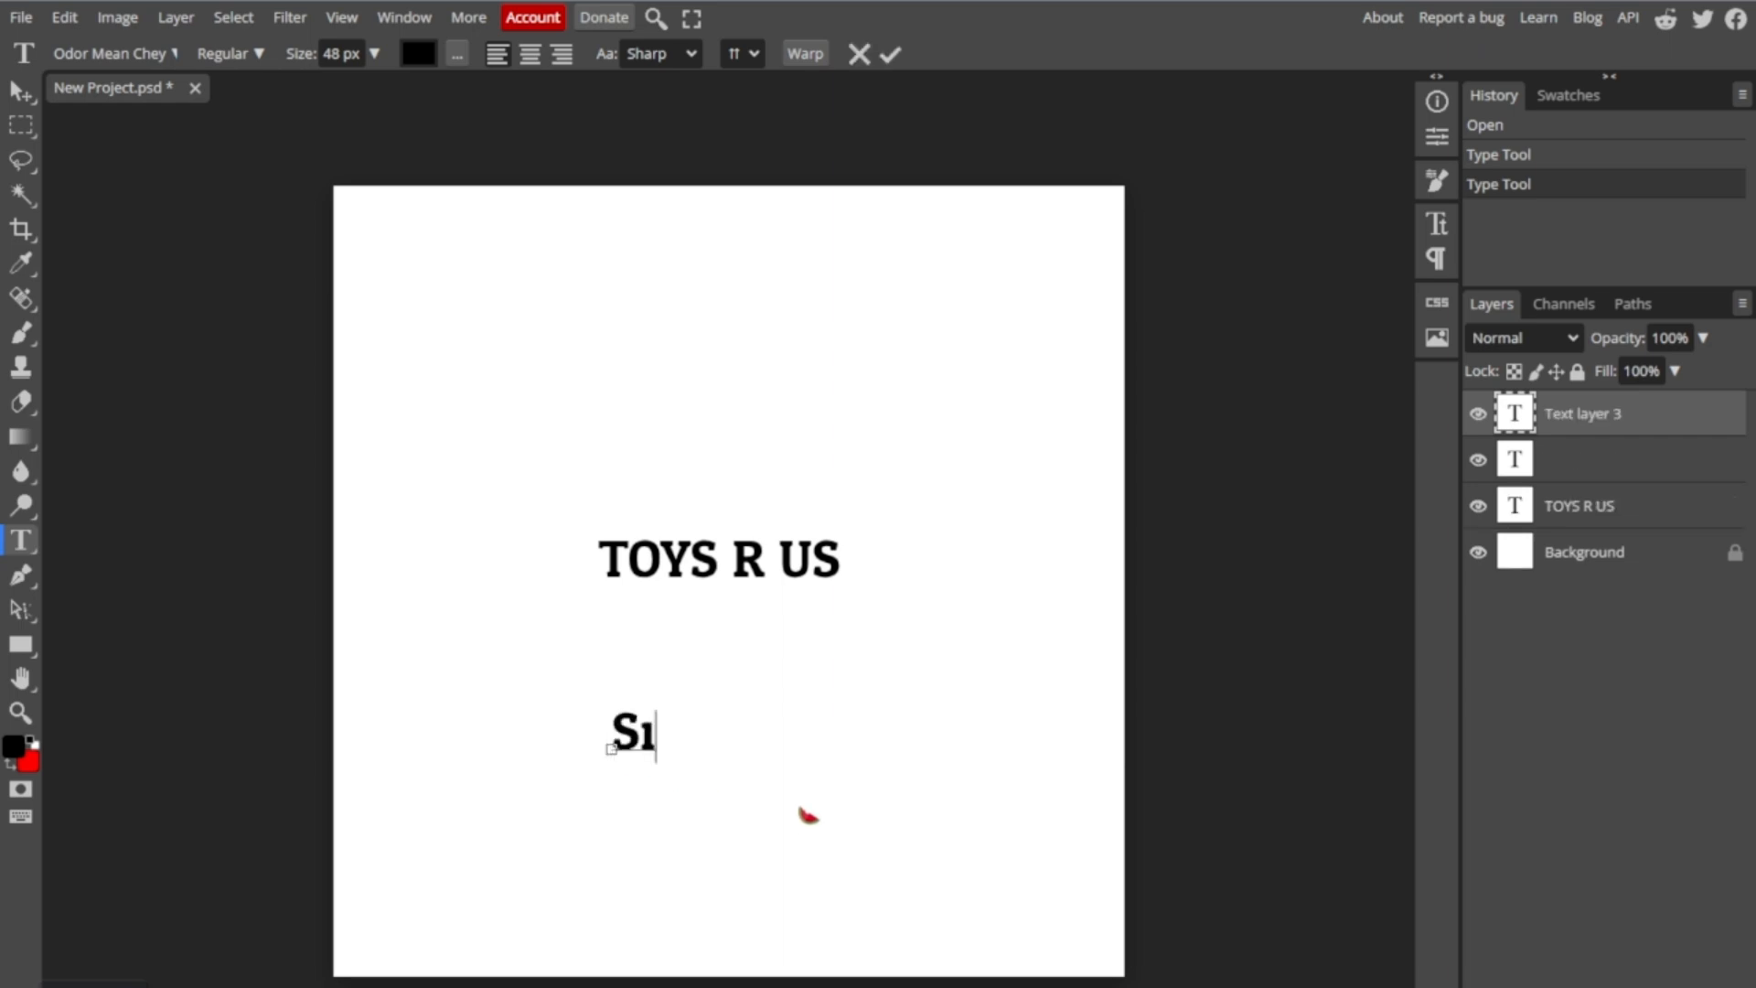
pyautogui.press('BackSpace')
pyautogui.write('IMULATOR')
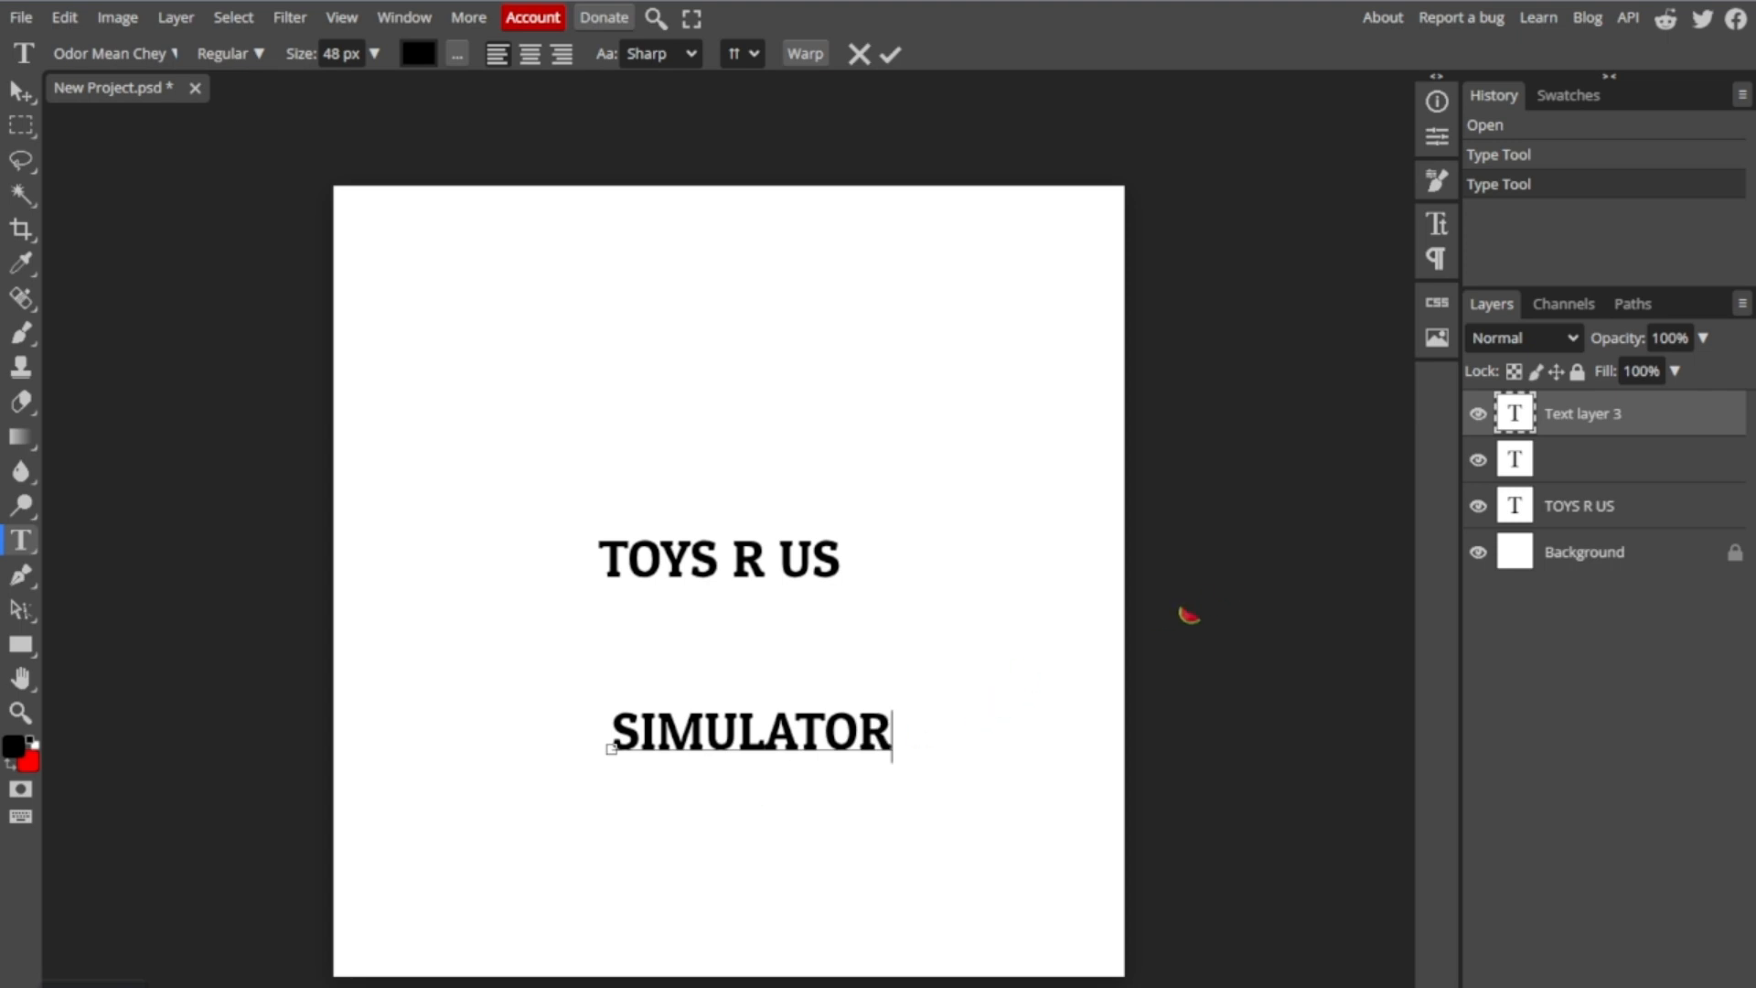
pyautogui.moveTo(1188, 614)
pyautogui.mouseDown()
pyautogui.moveTo(1224, 753)
pyautogui.moveTo(1176, 785)
pyautogui.moveTo(1141, 765)
pyautogui.moveTo(1086, 432)
pyautogui.moveTo(1128, 642)
pyautogui.moveTo(1162, 597)
pyautogui.mouseUp()
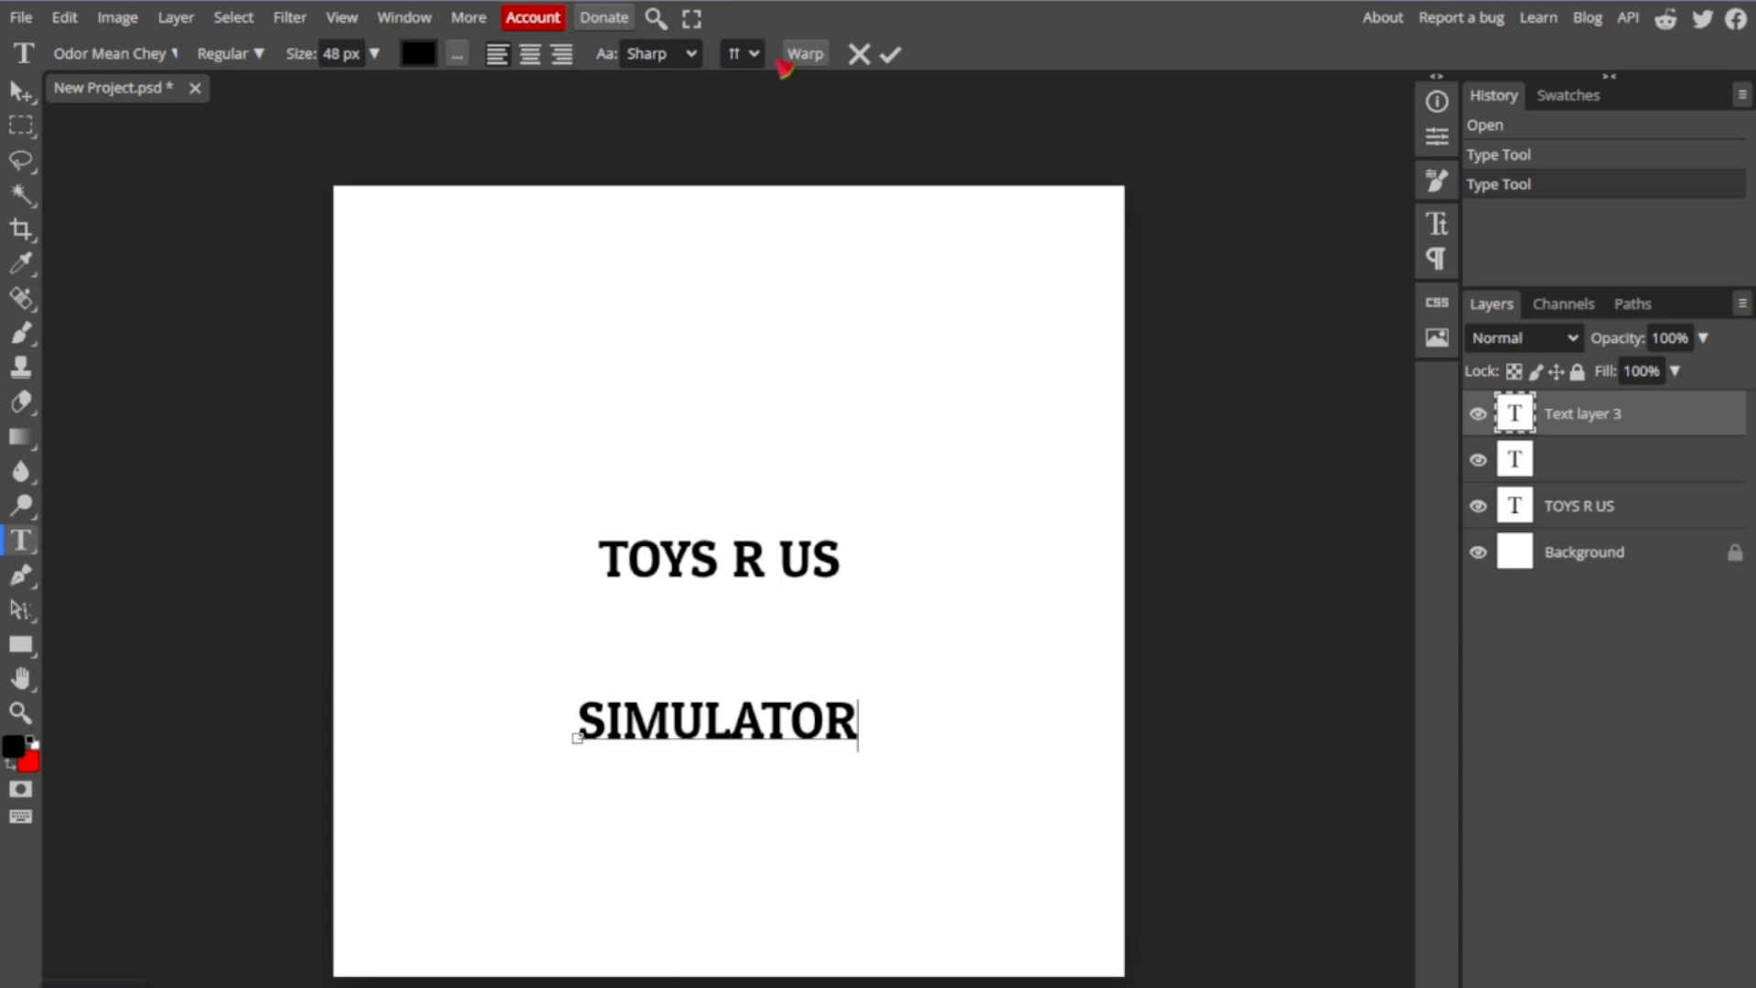
# - Warp the "SIMULATOR" text with a horizontal Arc at 17% bend and move it above "TOYS R US"
pyautogui.click(804, 54)
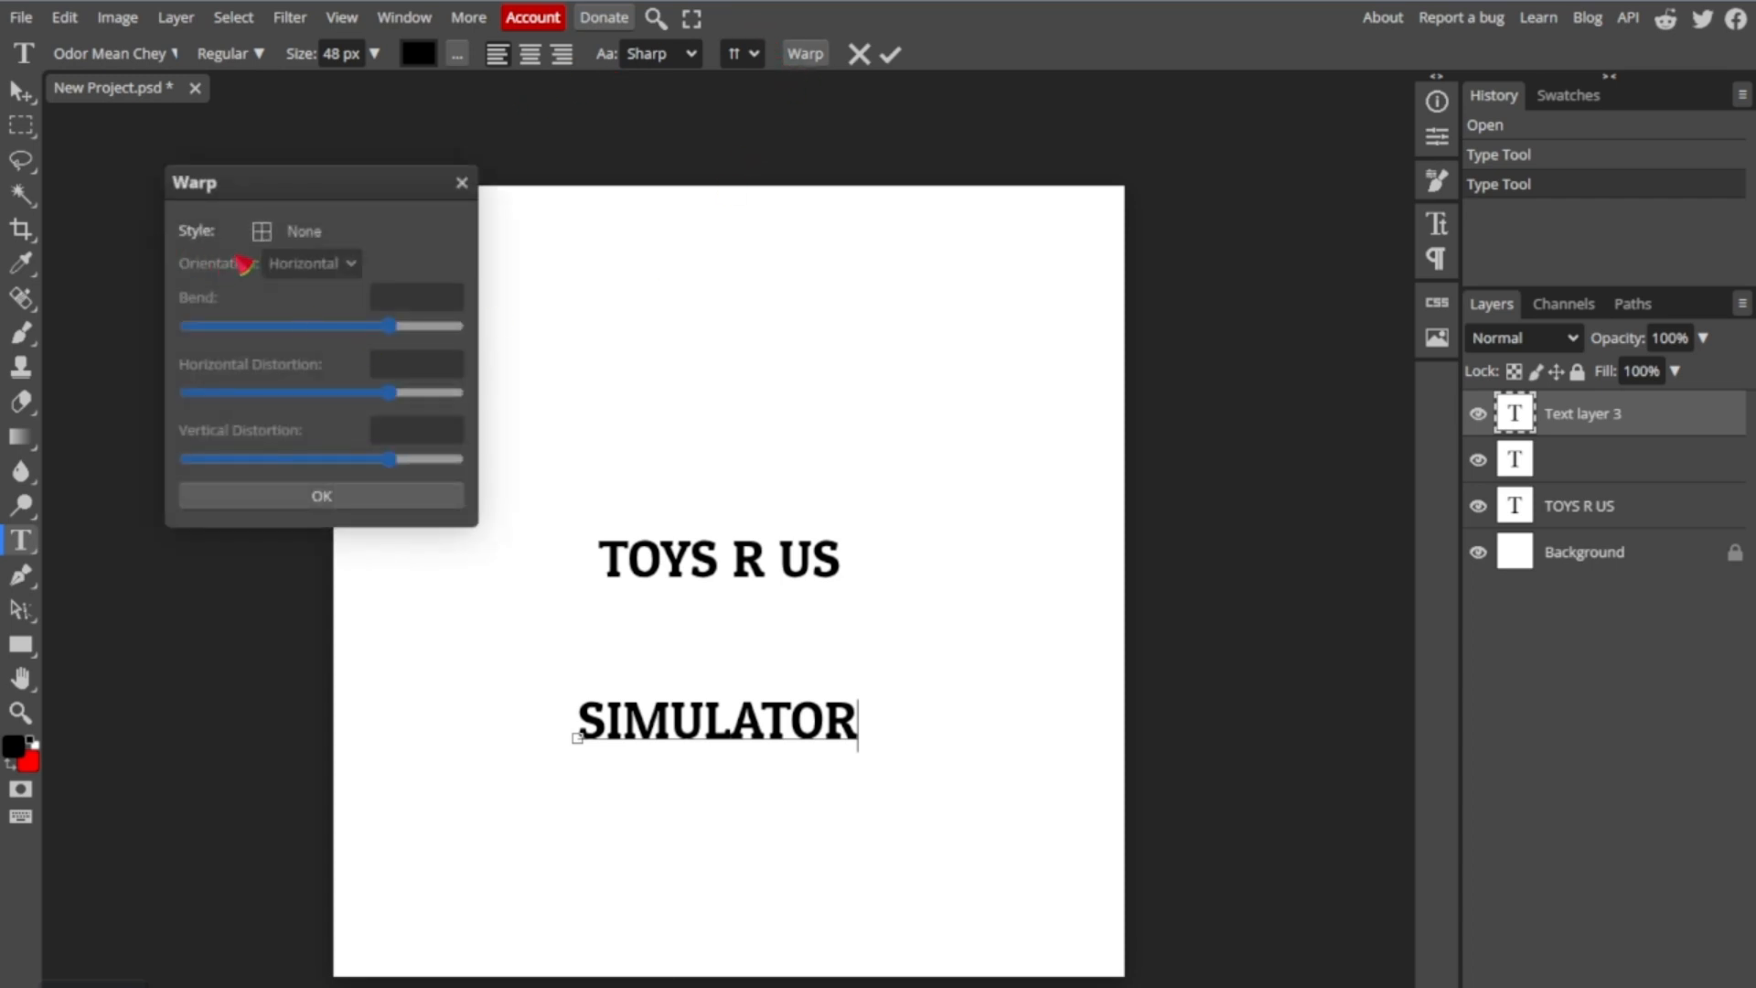
pyautogui.click(260, 238)
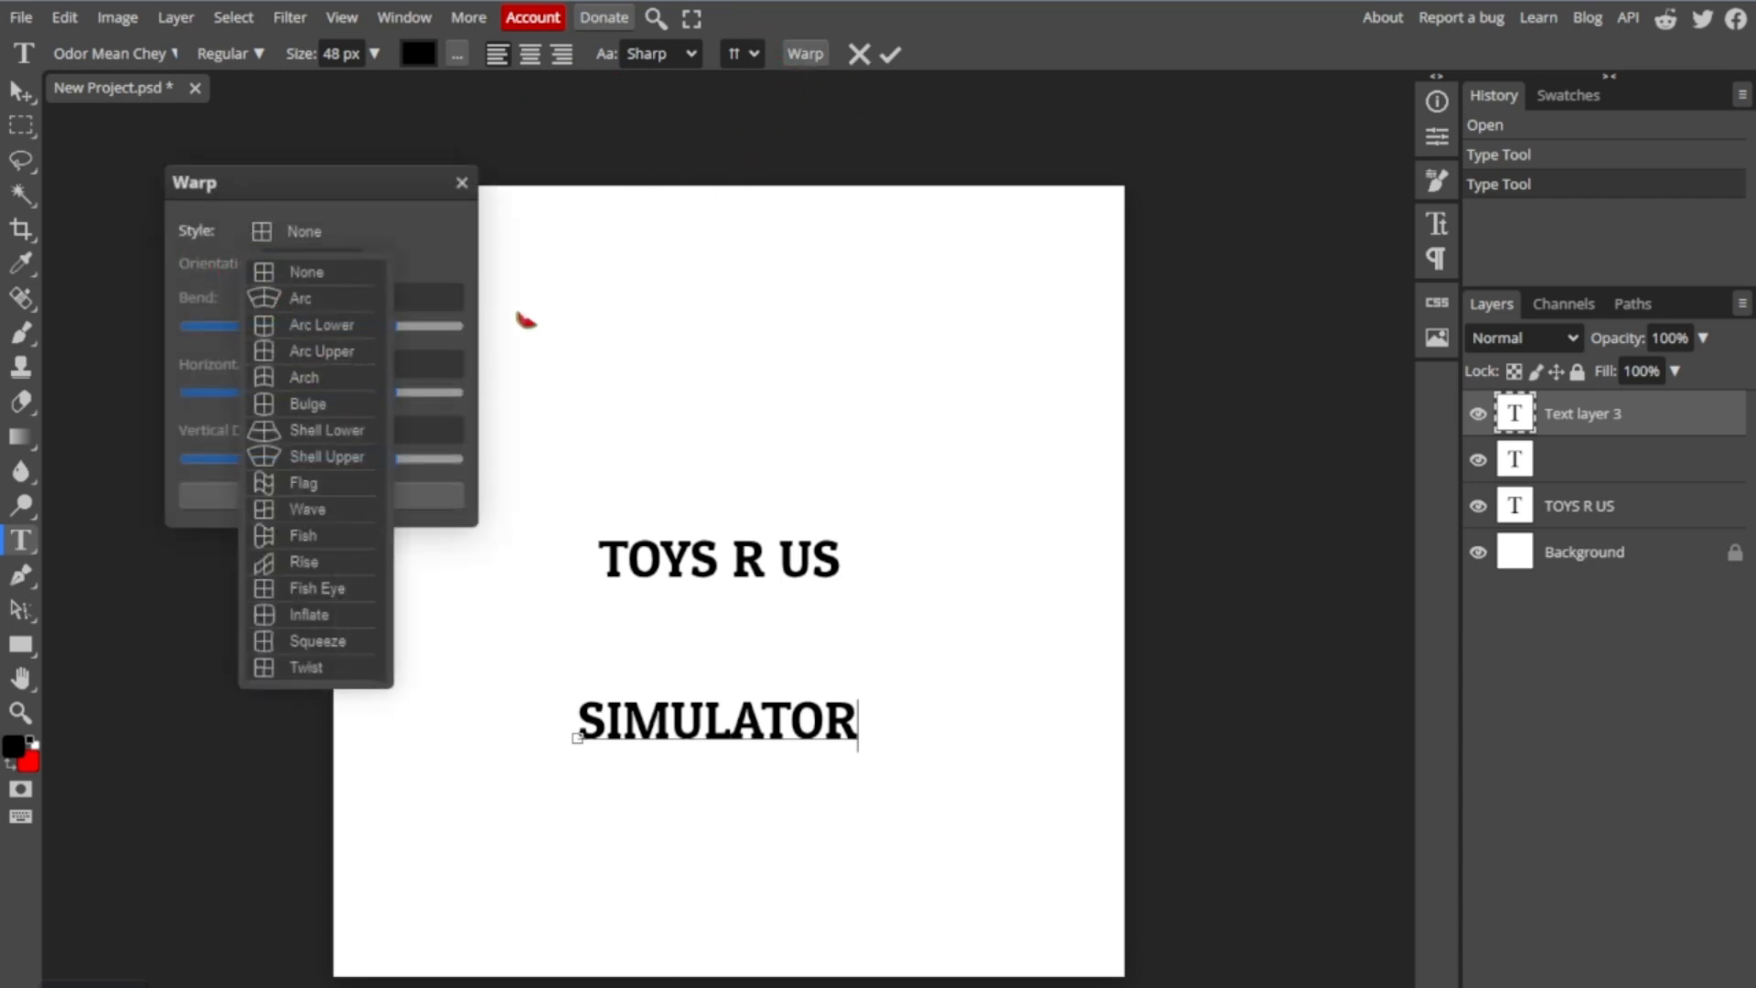
pyautogui.click(307, 297)
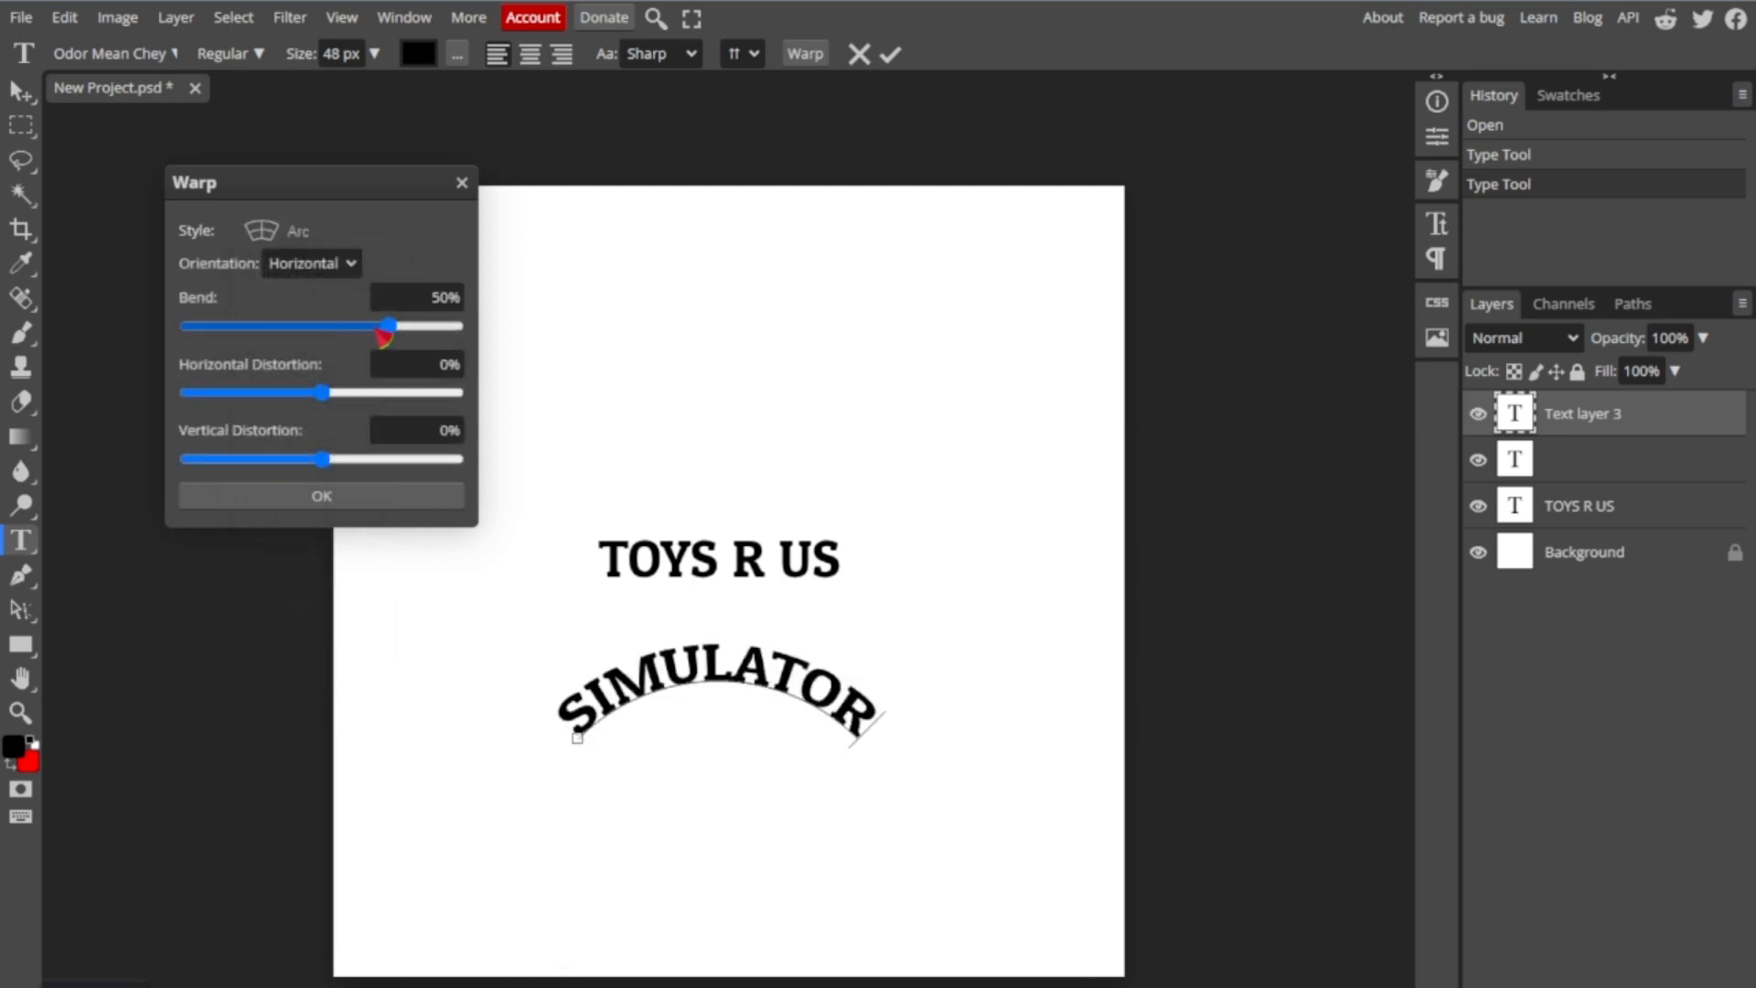
pyautogui.moveTo(403, 341); pyautogui.dragTo(346, 344)
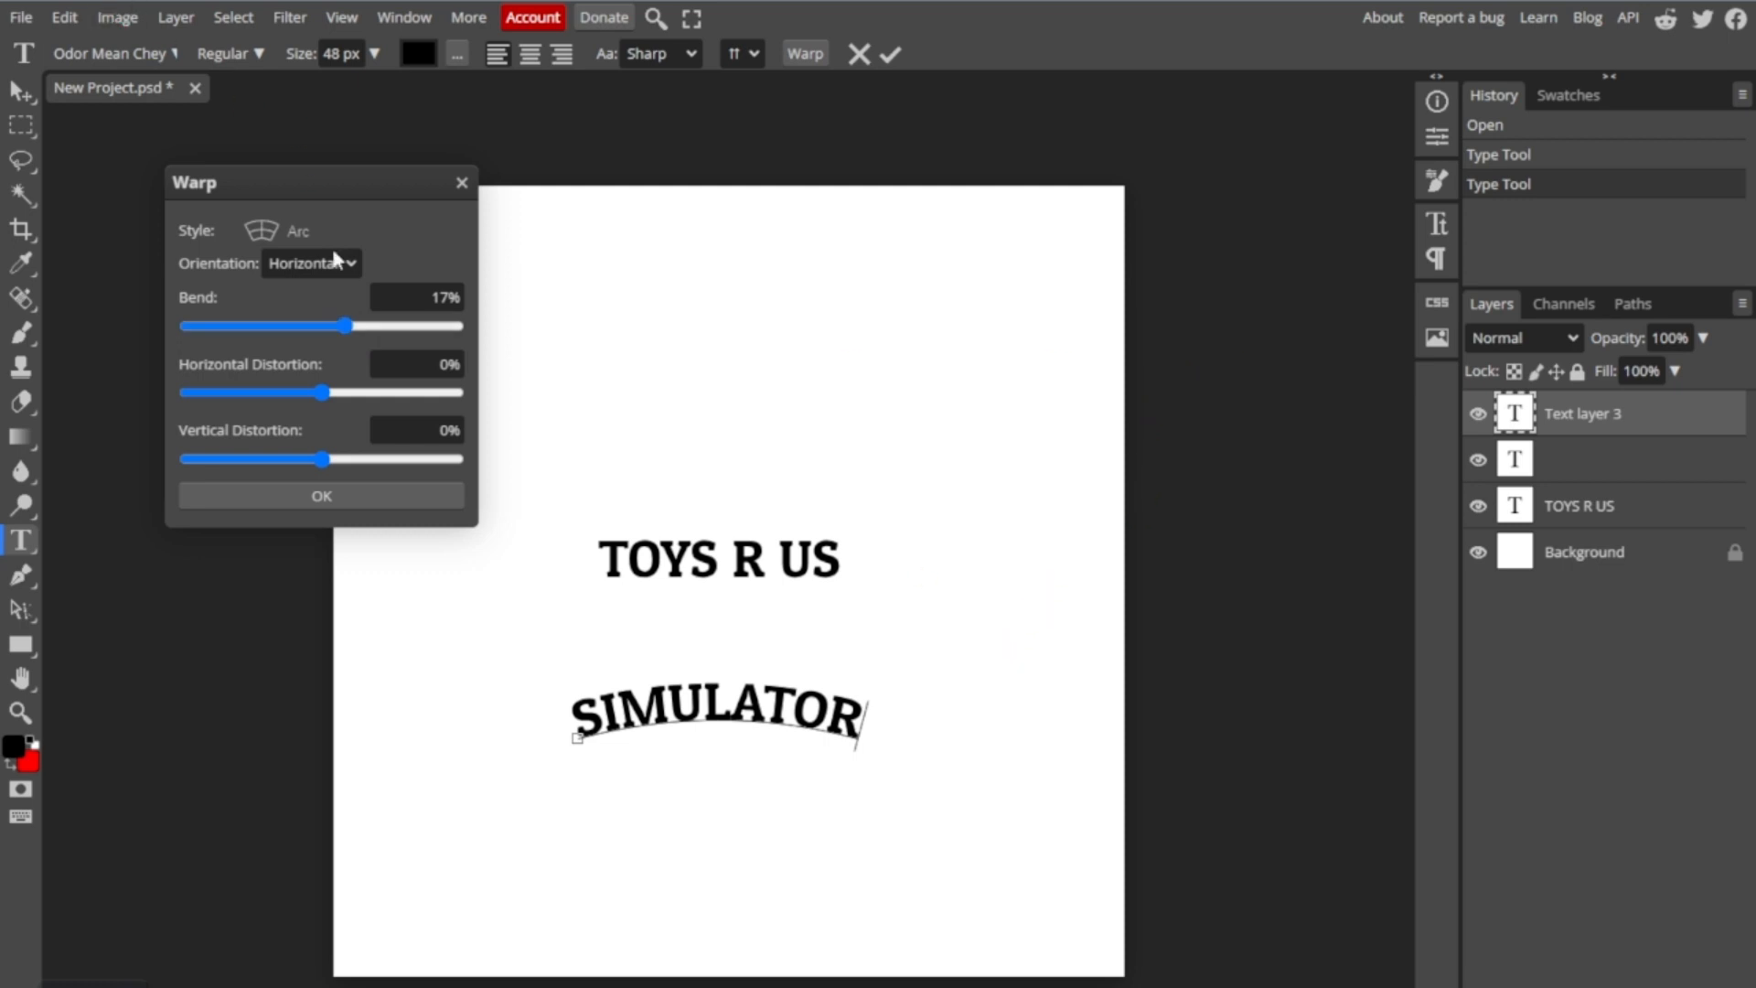
pyautogui.click(427, 500)
pyautogui.moveTo(1007, 556); pyautogui.dragTo(1020, 196)
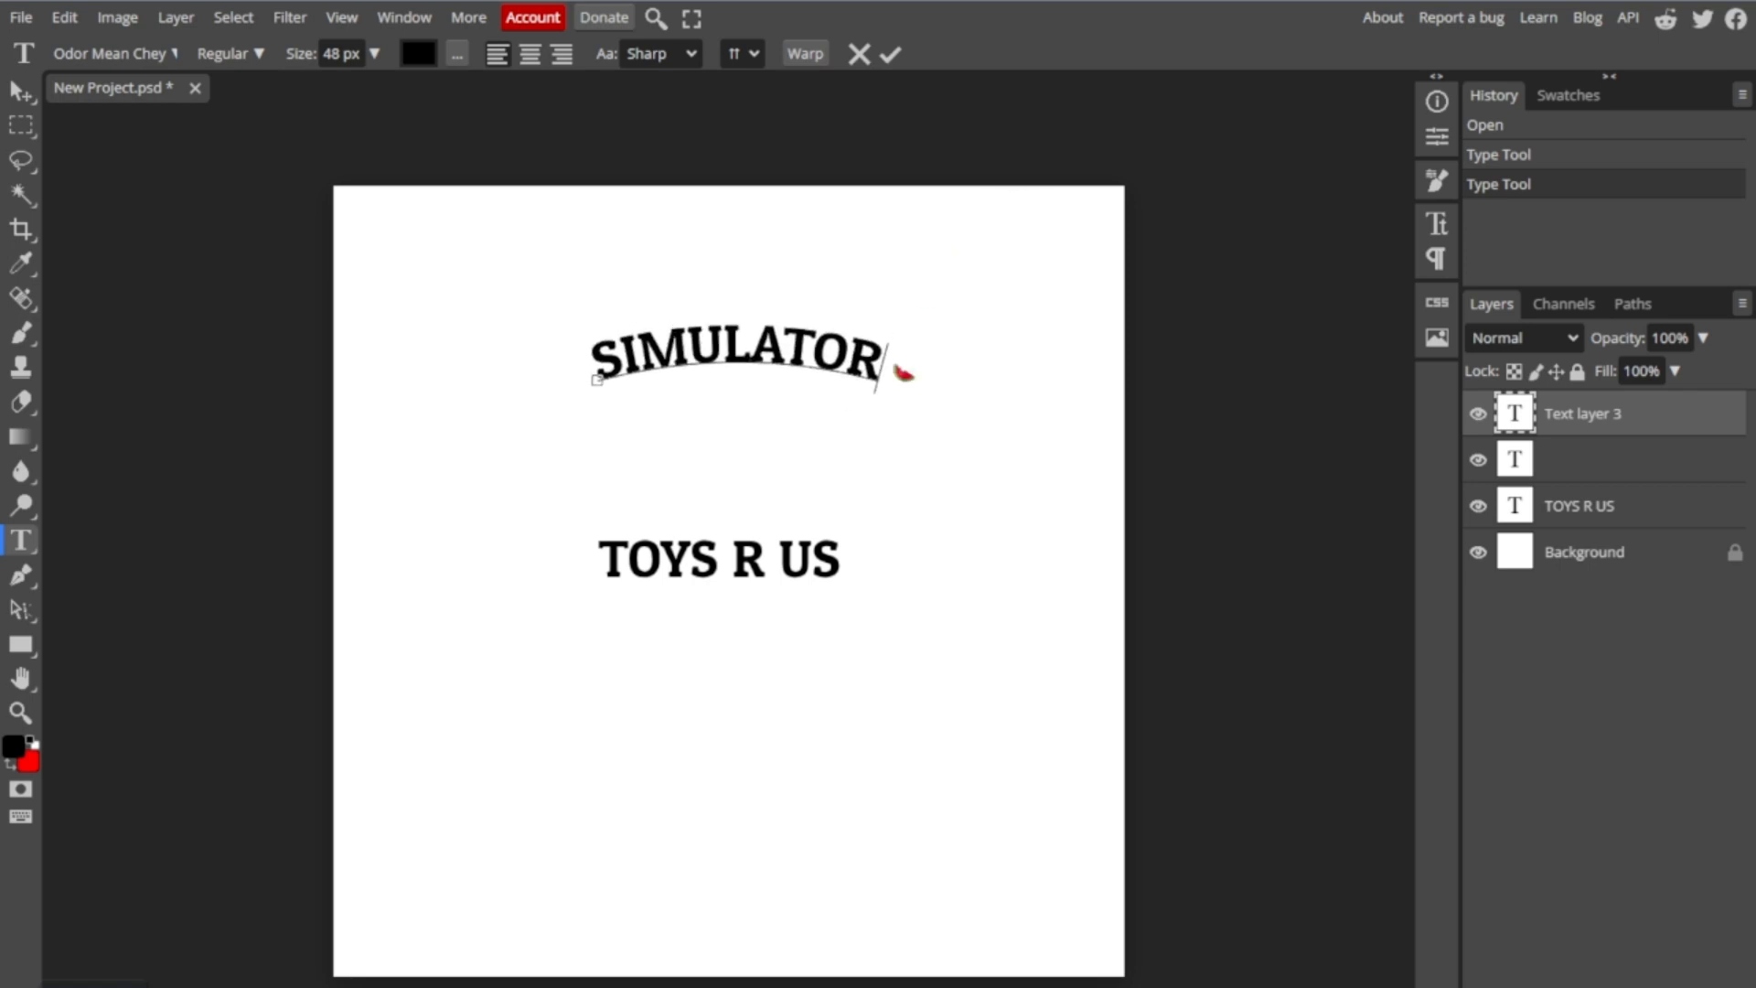
pyautogui.click(1582, 523)
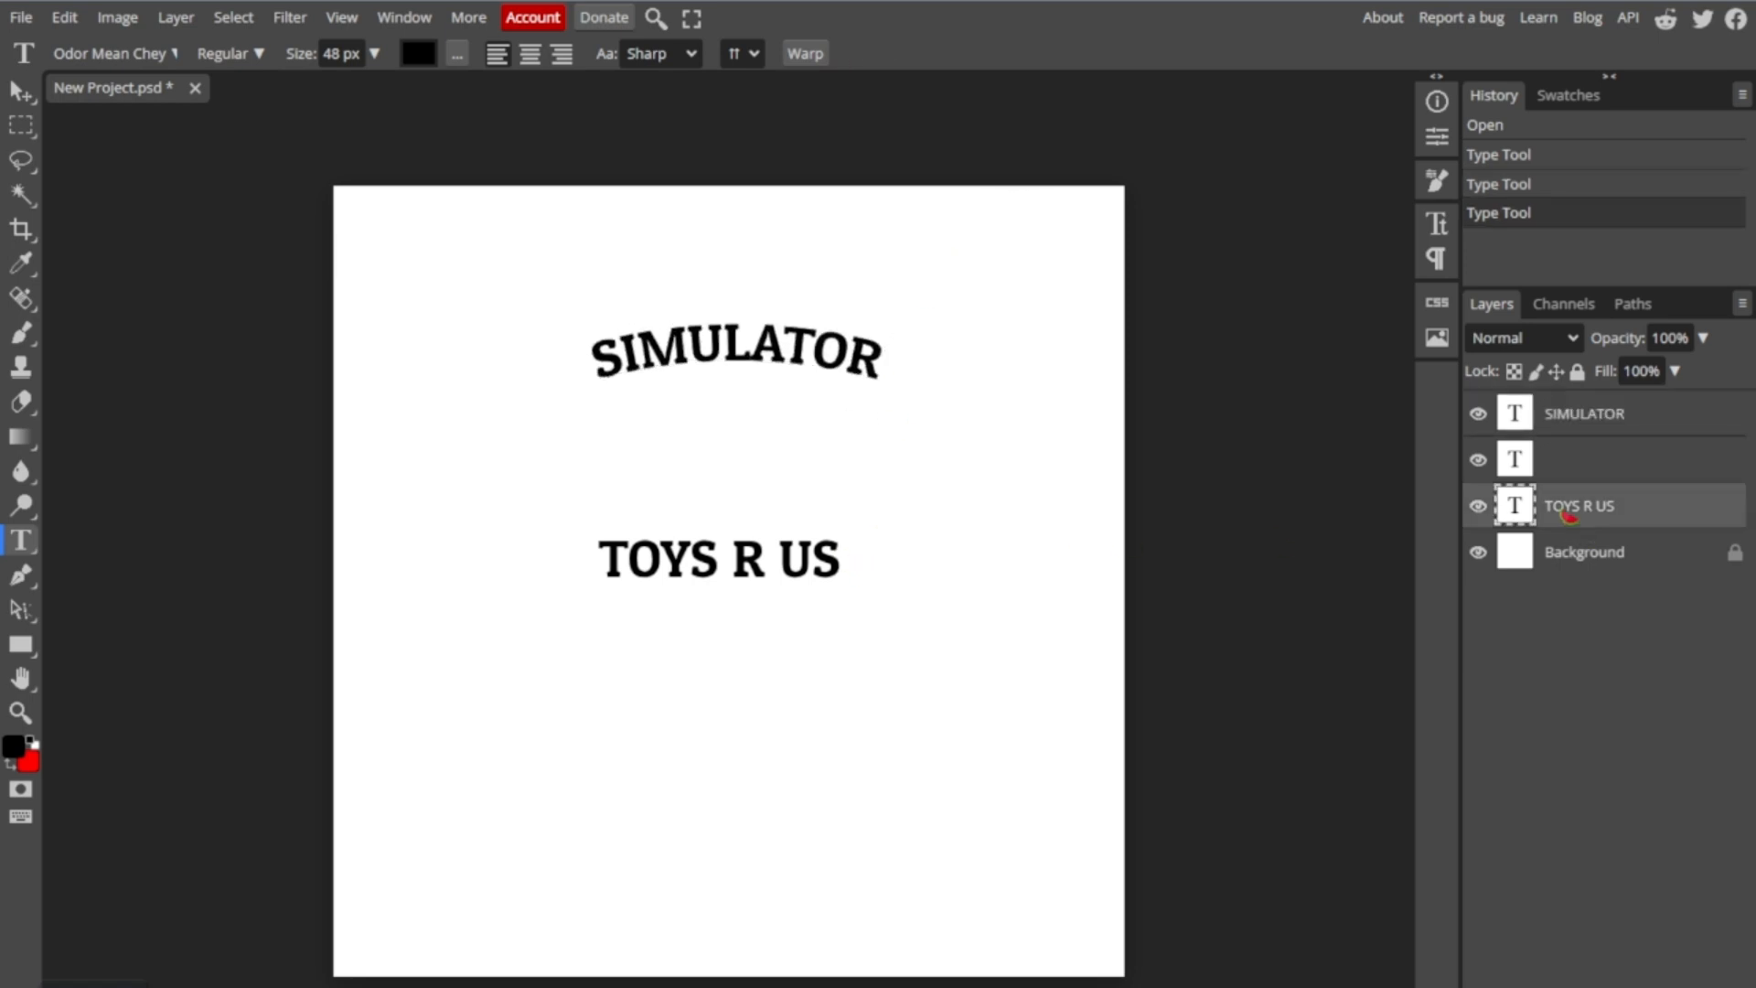
pyautogui.click(731, 586)
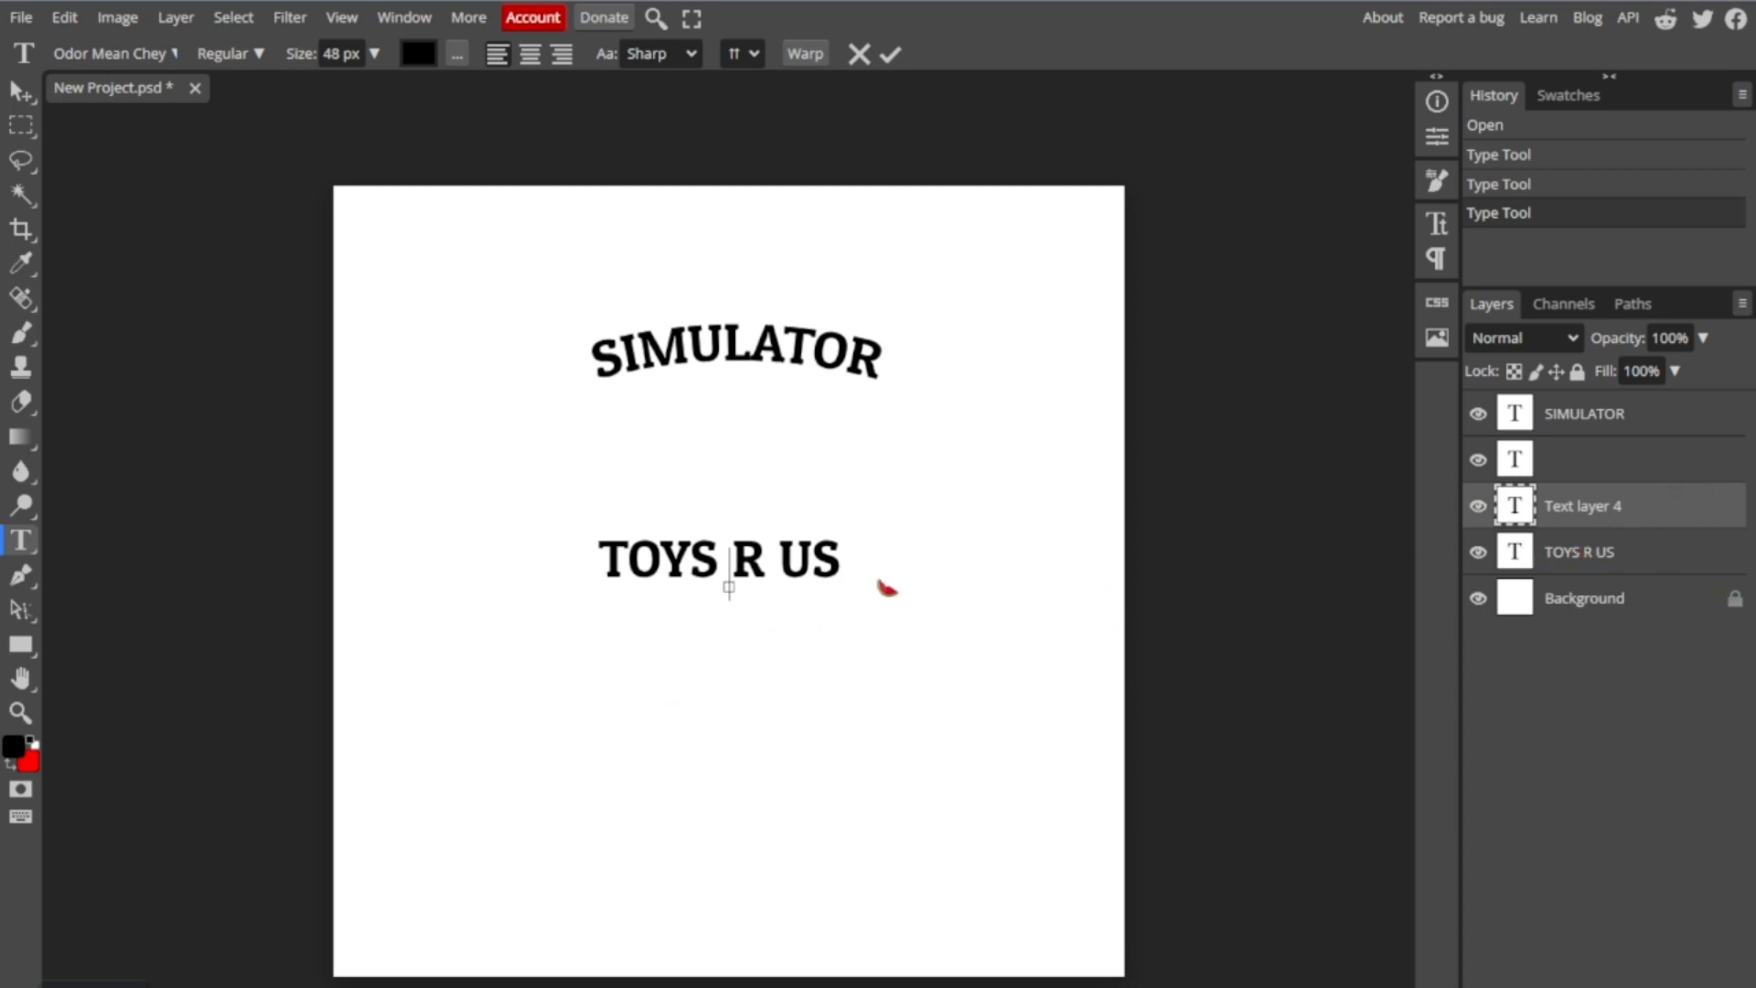
pyautogui.doubleClick(1577, 553)
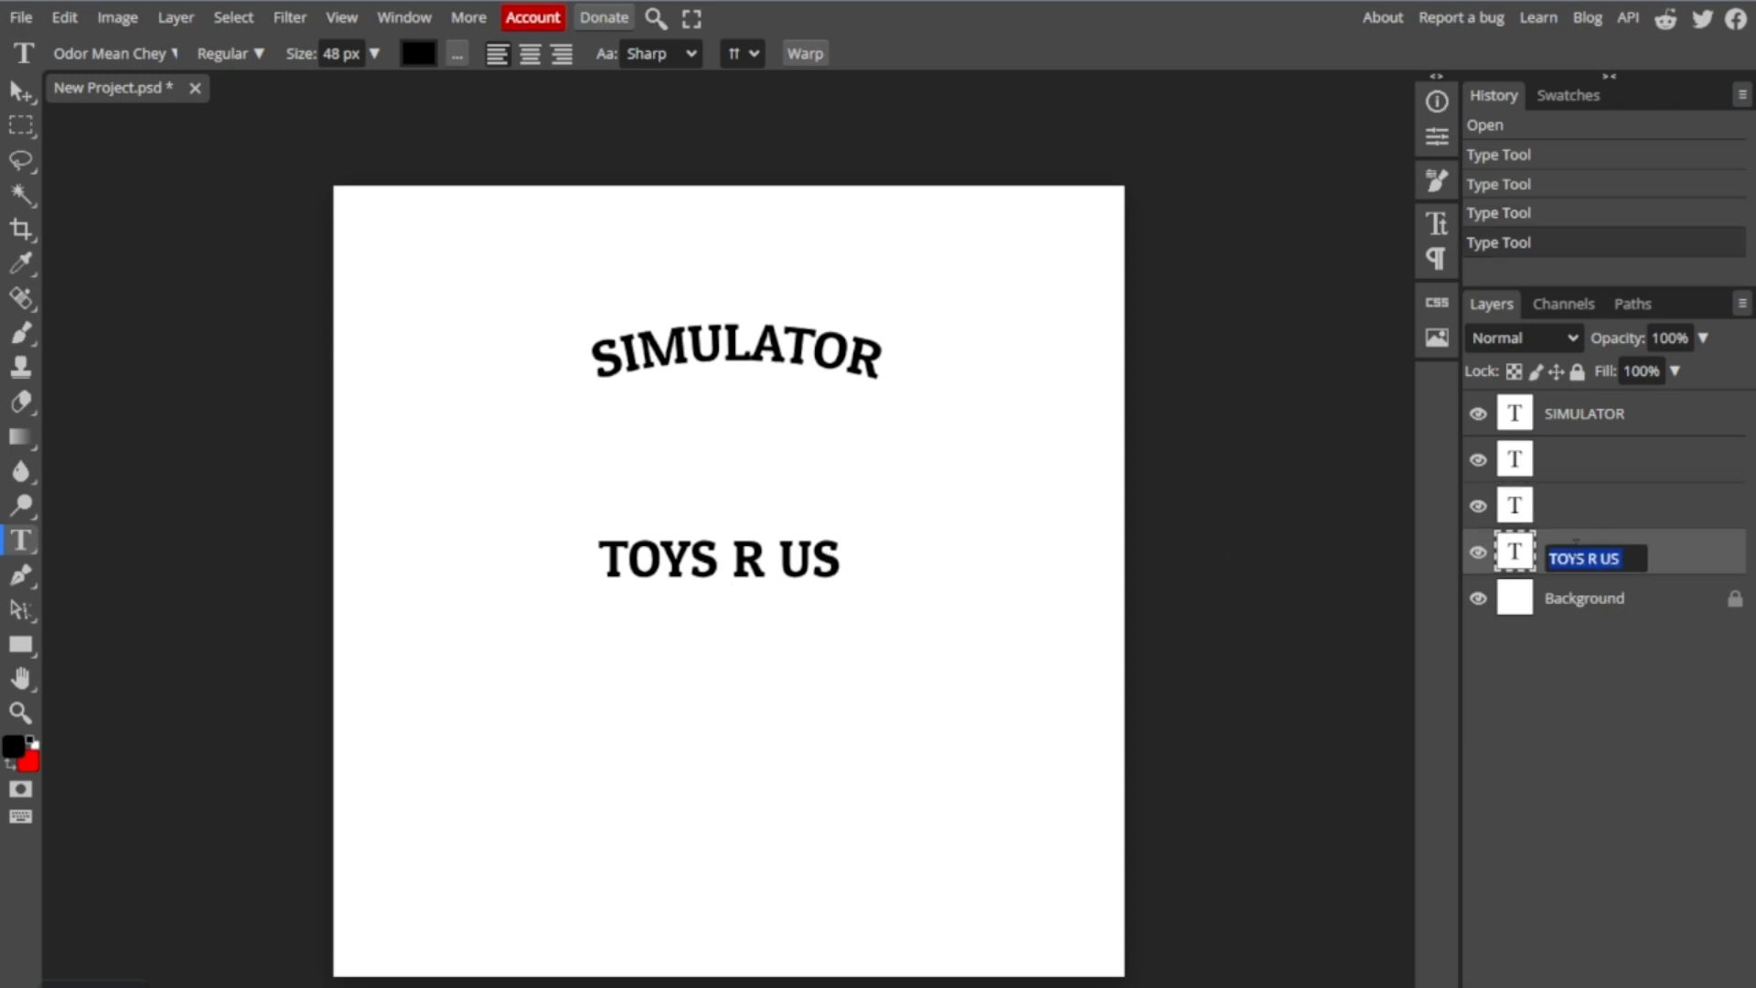
pyautogui.doubleClick(823, 567)
pyautogui.click(834, 571)
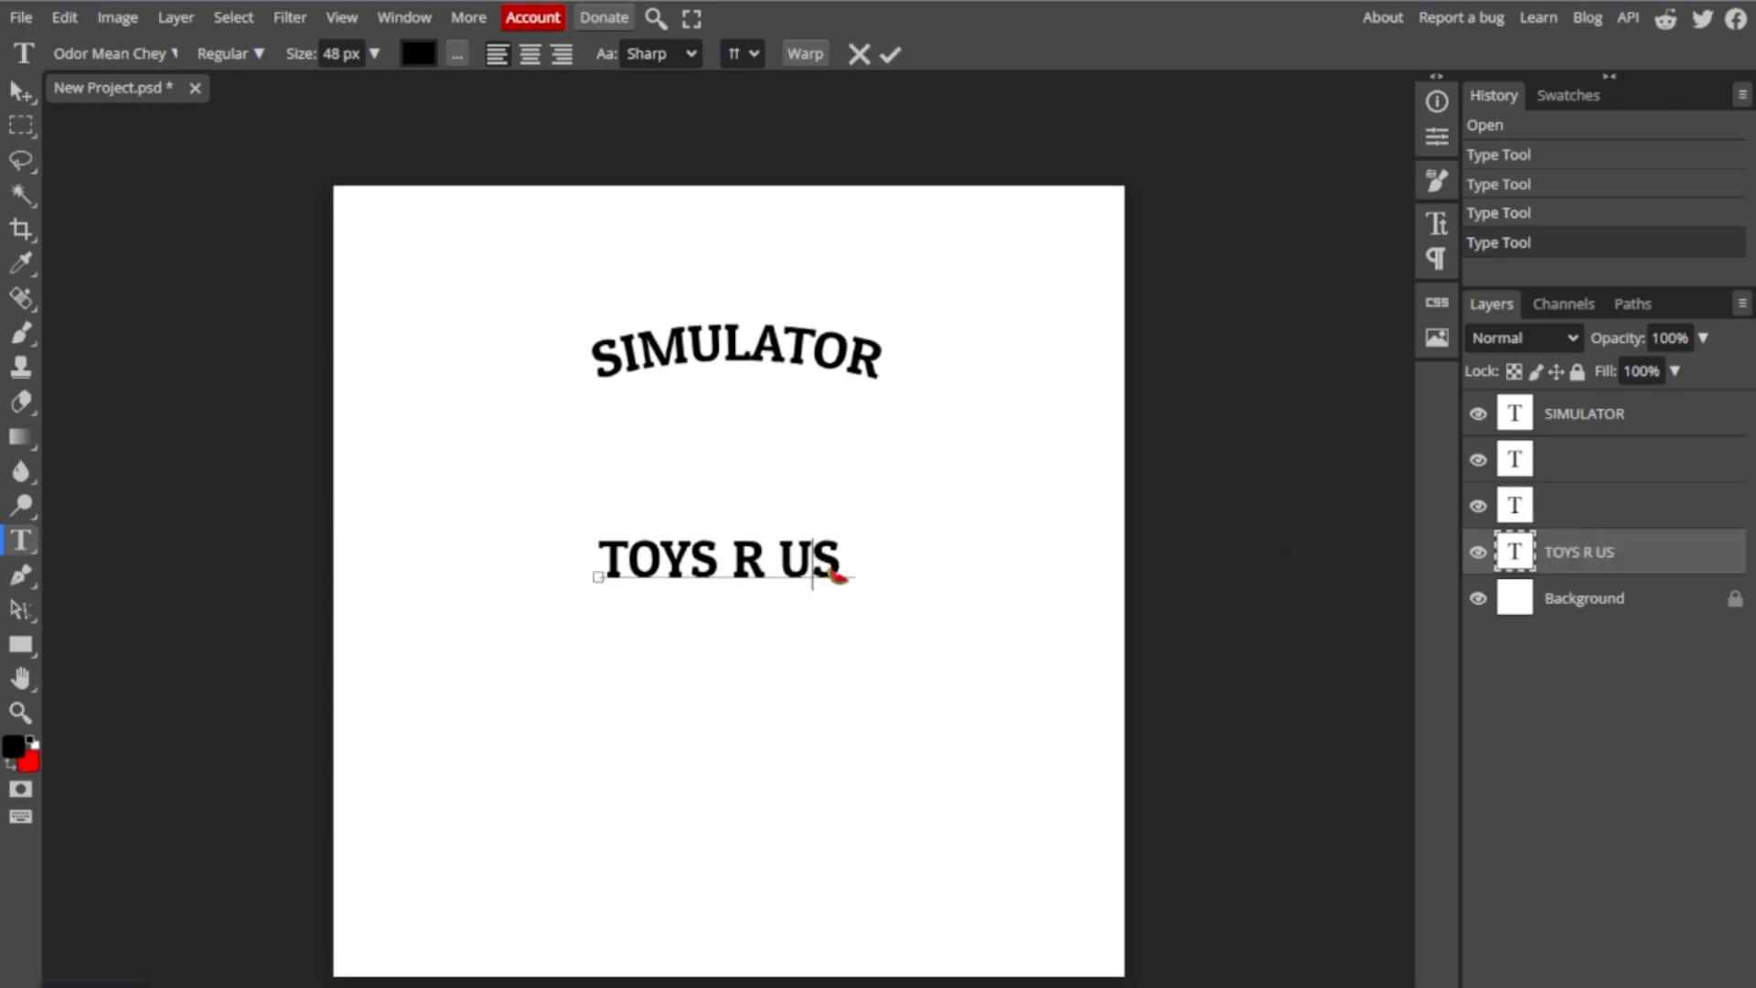
pyautogui.doubleClick(828, 570)
pyautogui.click(14, 538)
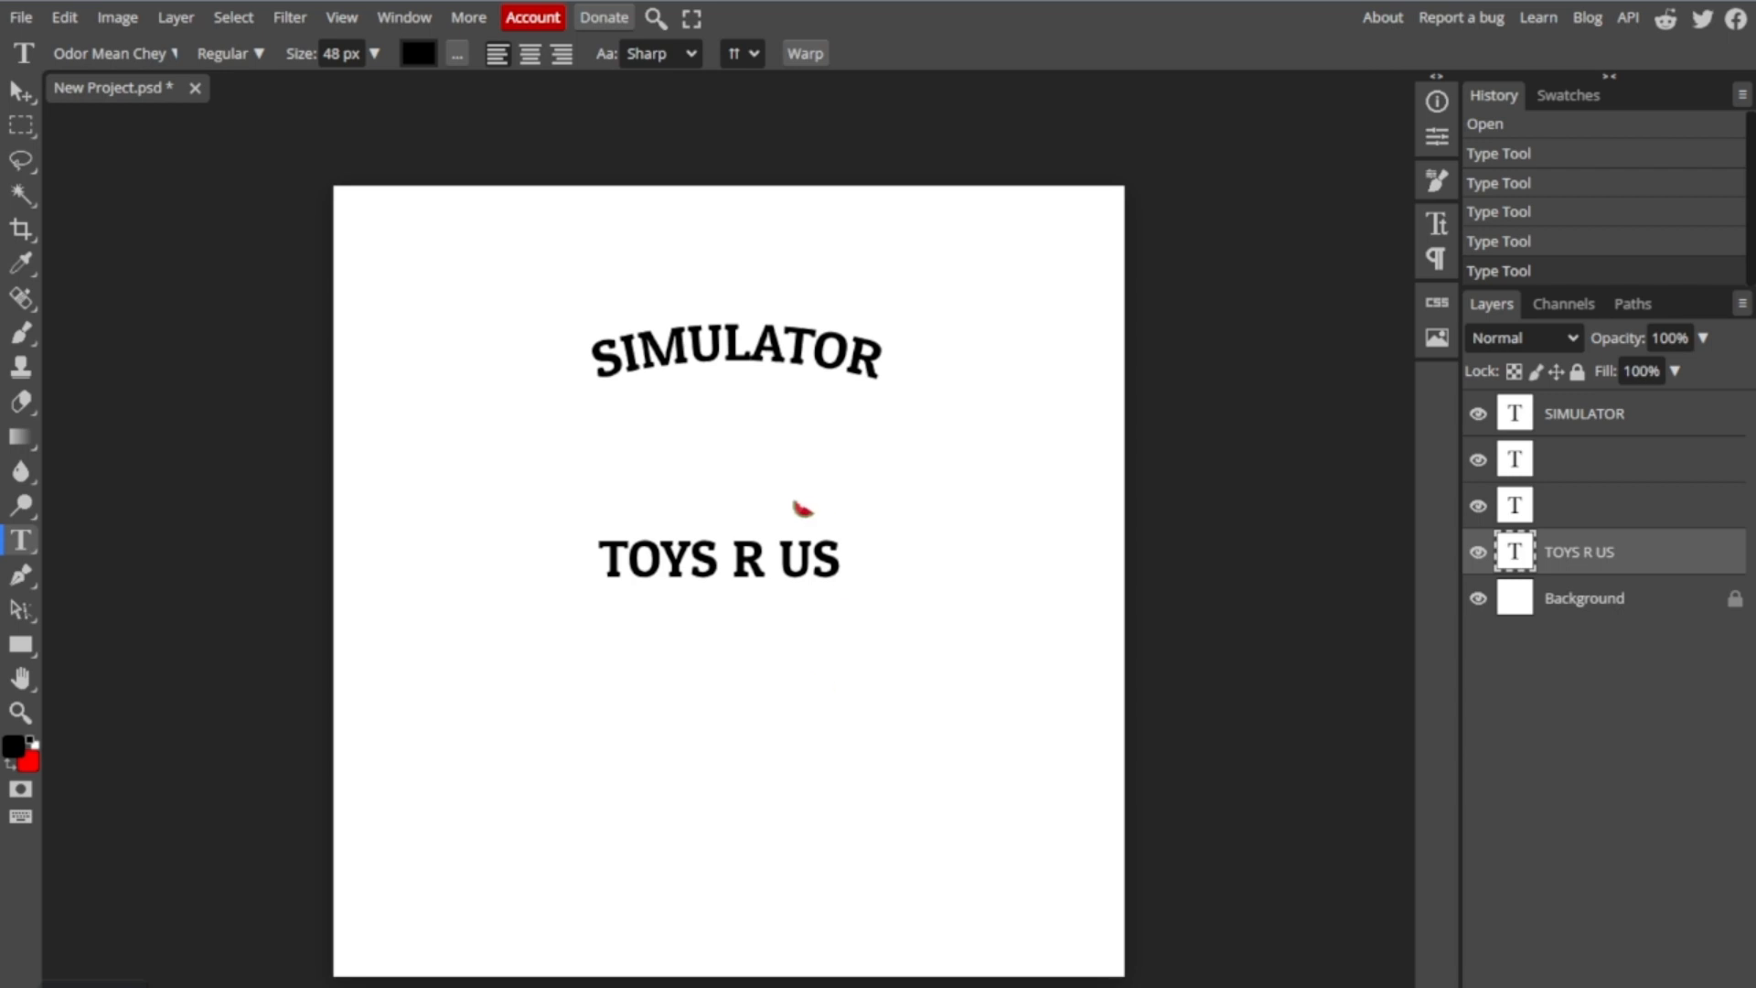
# - Warp the "TOYS R US" text with a horizontal Arc at 11% bend and place it directly above "SIMULATOR"
pyautogui.tripleClick(820, 555)
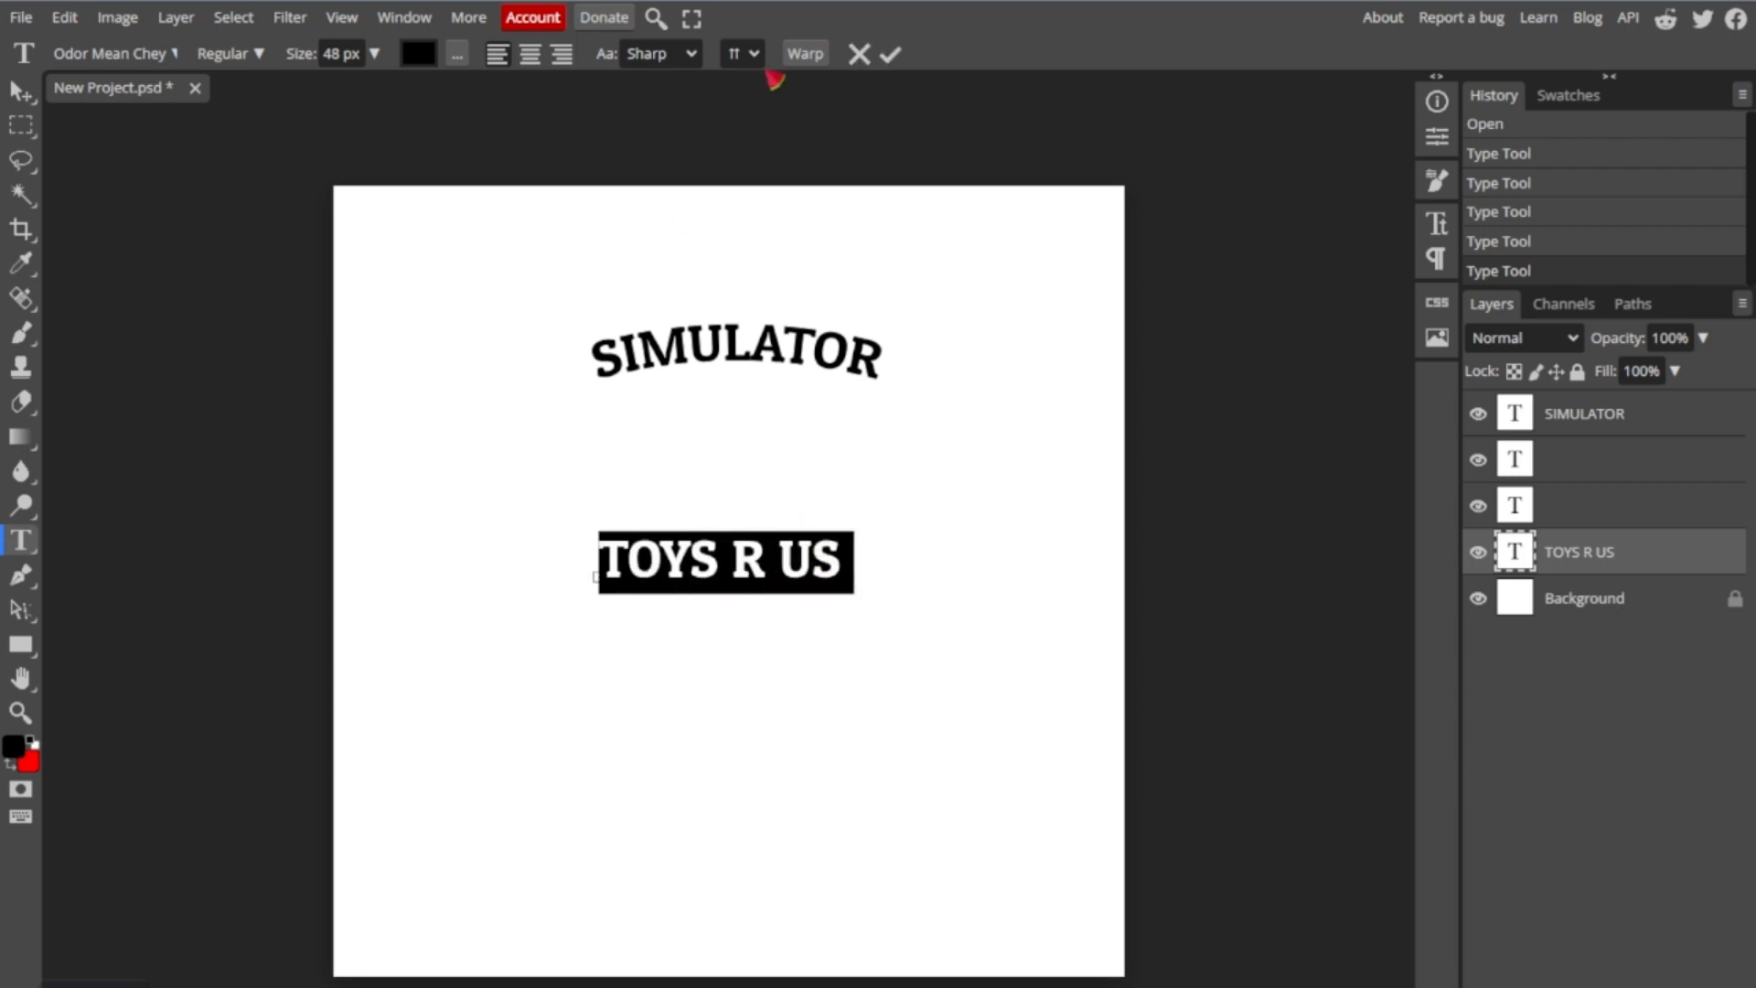
pyautogui.click(828, 57)
pyautogui.click(314, 234)
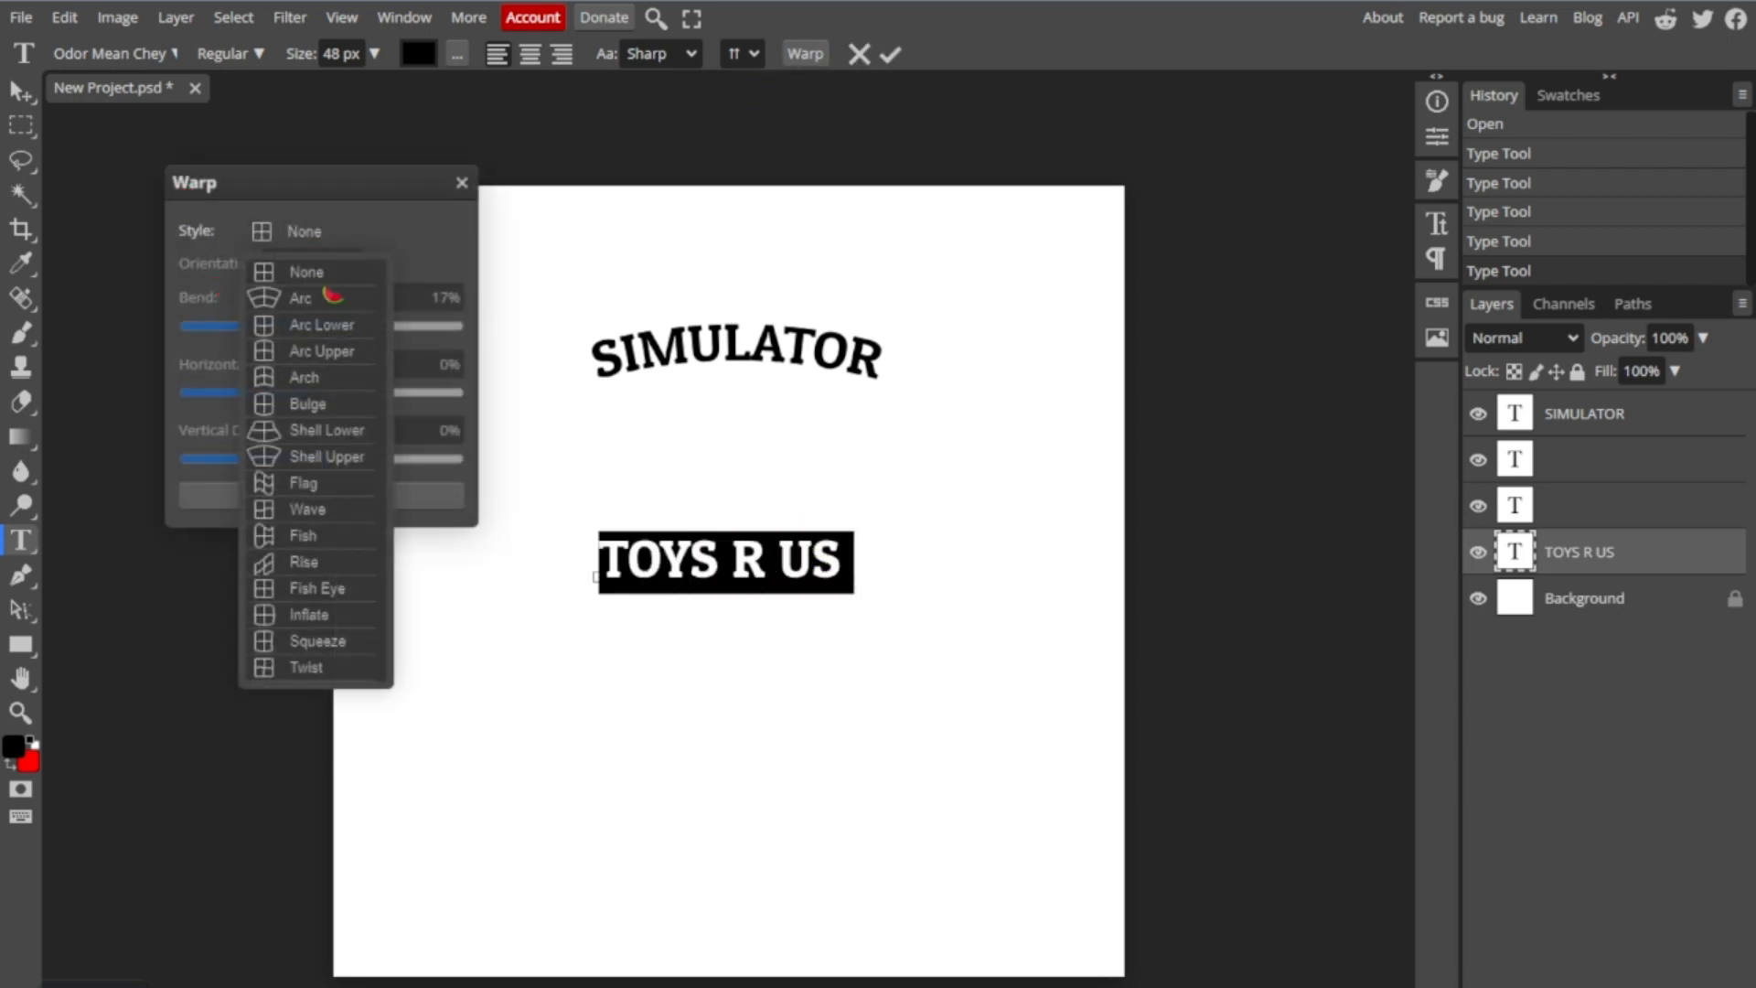
pyautogui.click(332, 292)
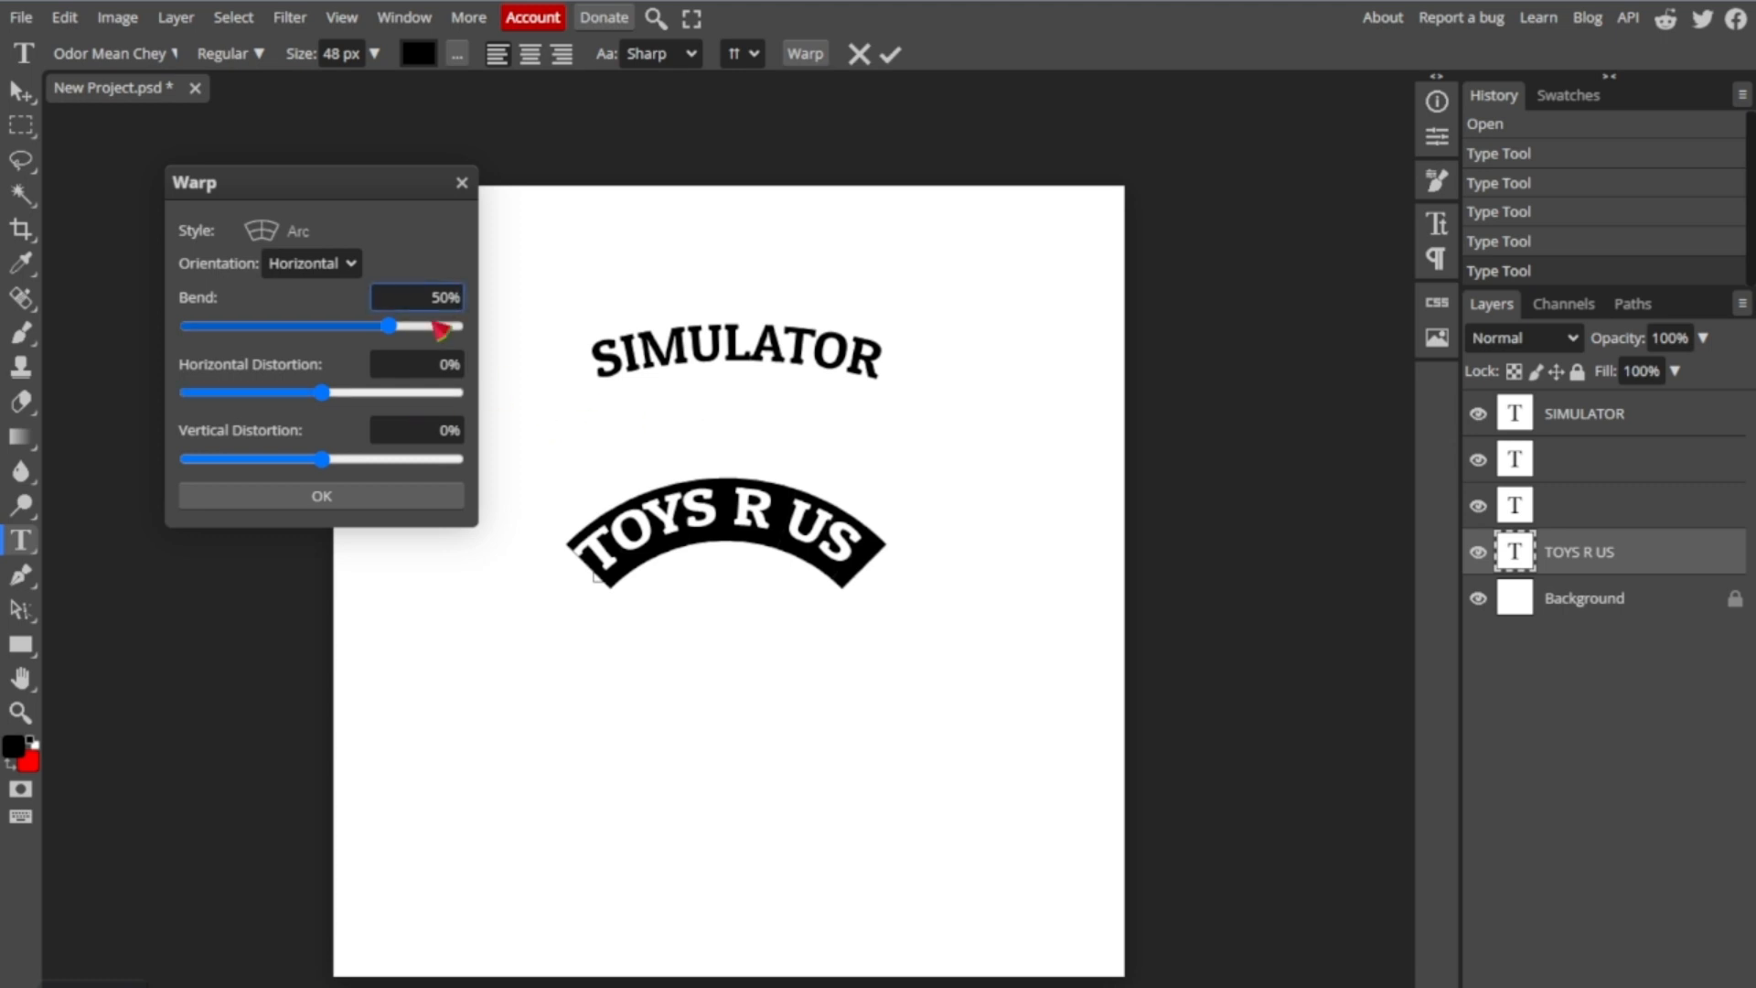
pyautogui.moveTo(396, 324); pyautogui.dragTo(347, 336)
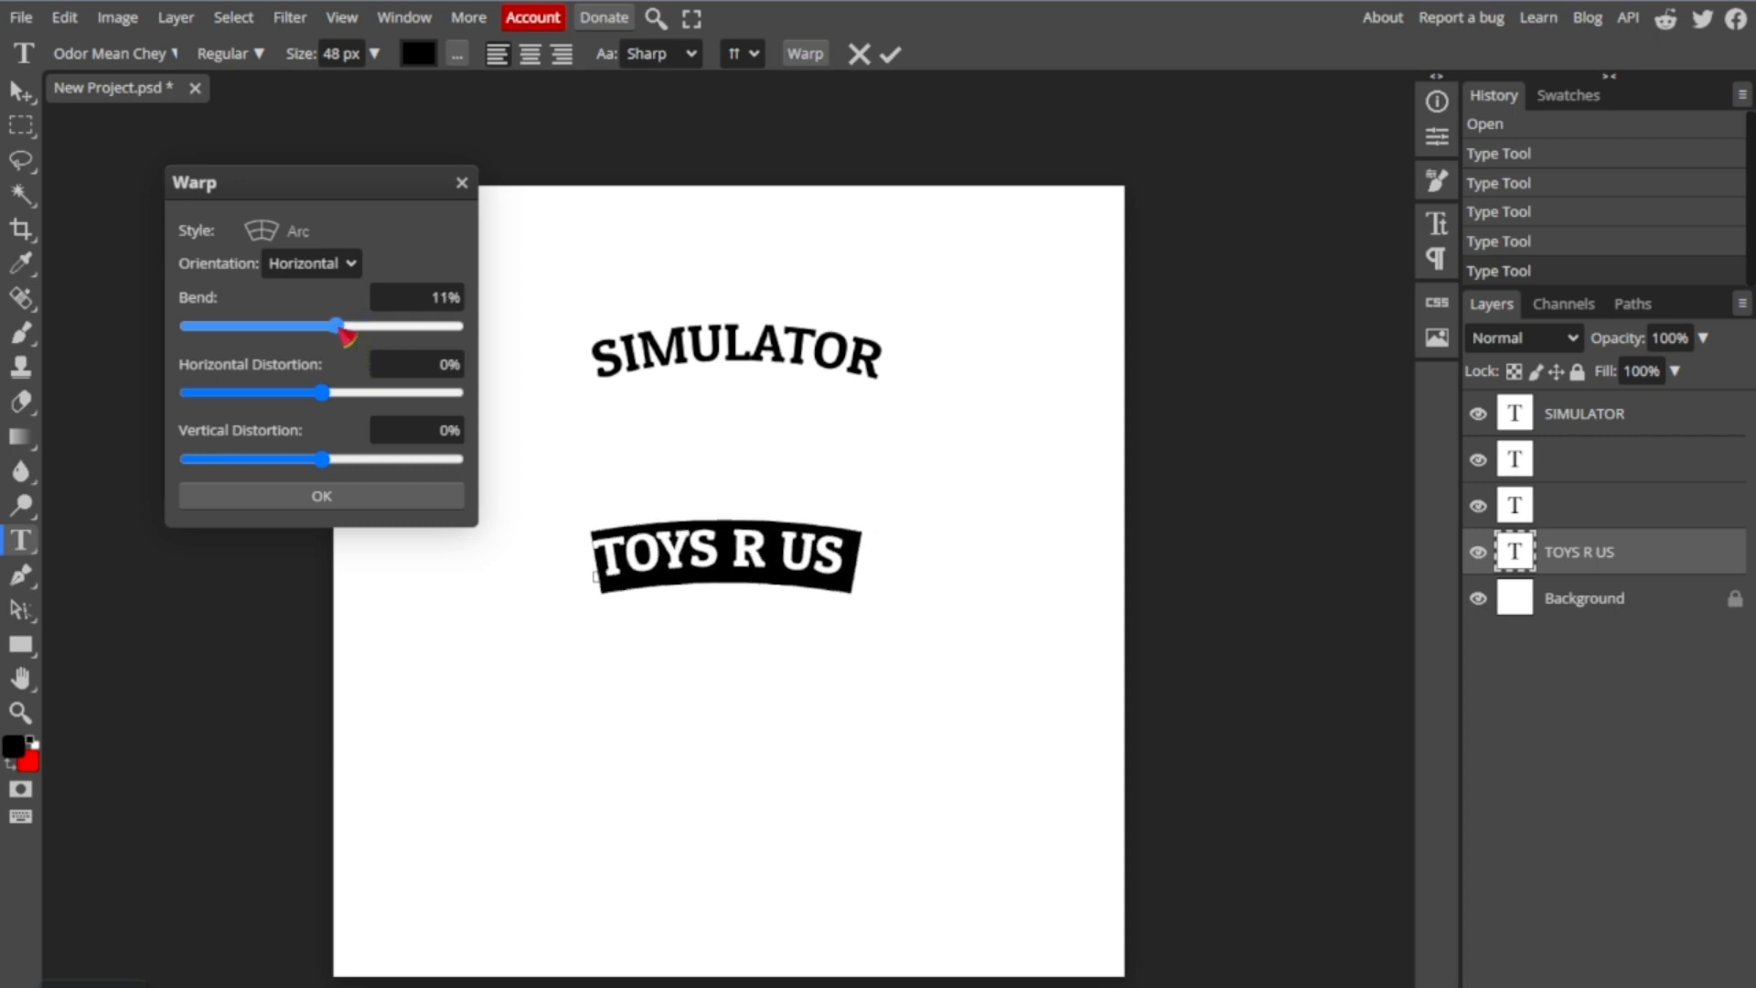
pyautogui.click(395, 501)
pyautogui.moveTo(819, 471); pyautogui.dragTo(846, 229)
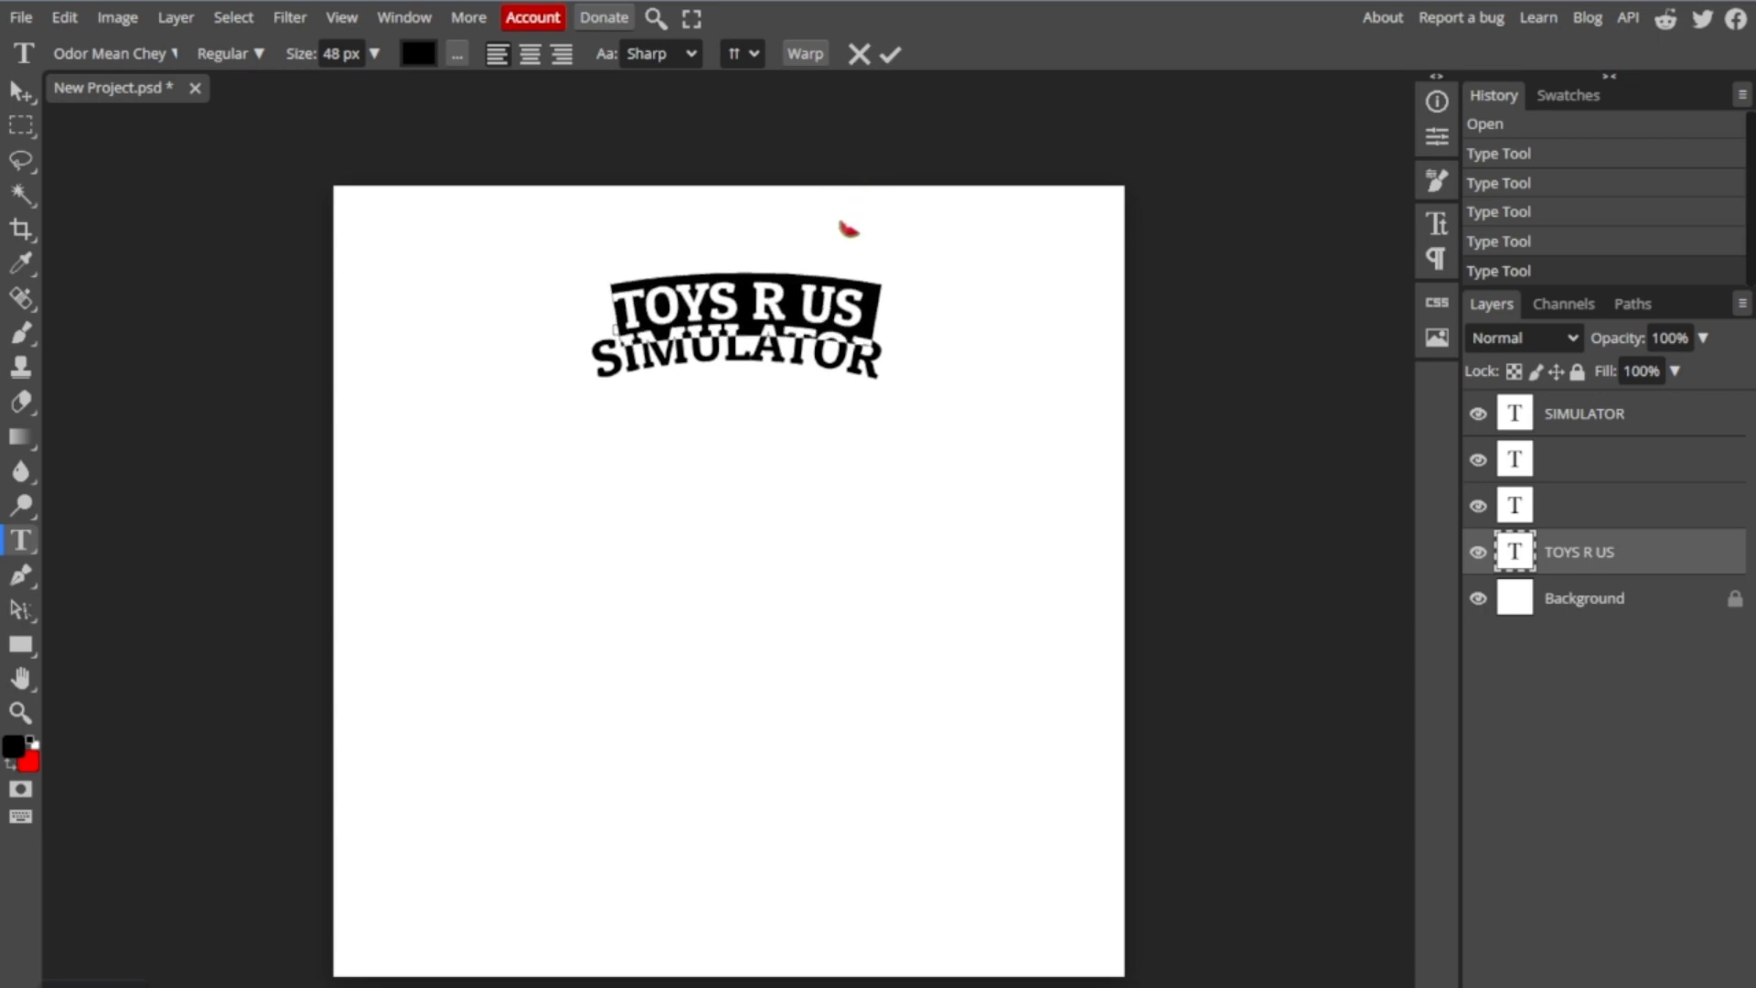
# - Add a Stroke layer effect to the "TOYS R US" text layer and show its settings
pyautogui.click(1555, 521)
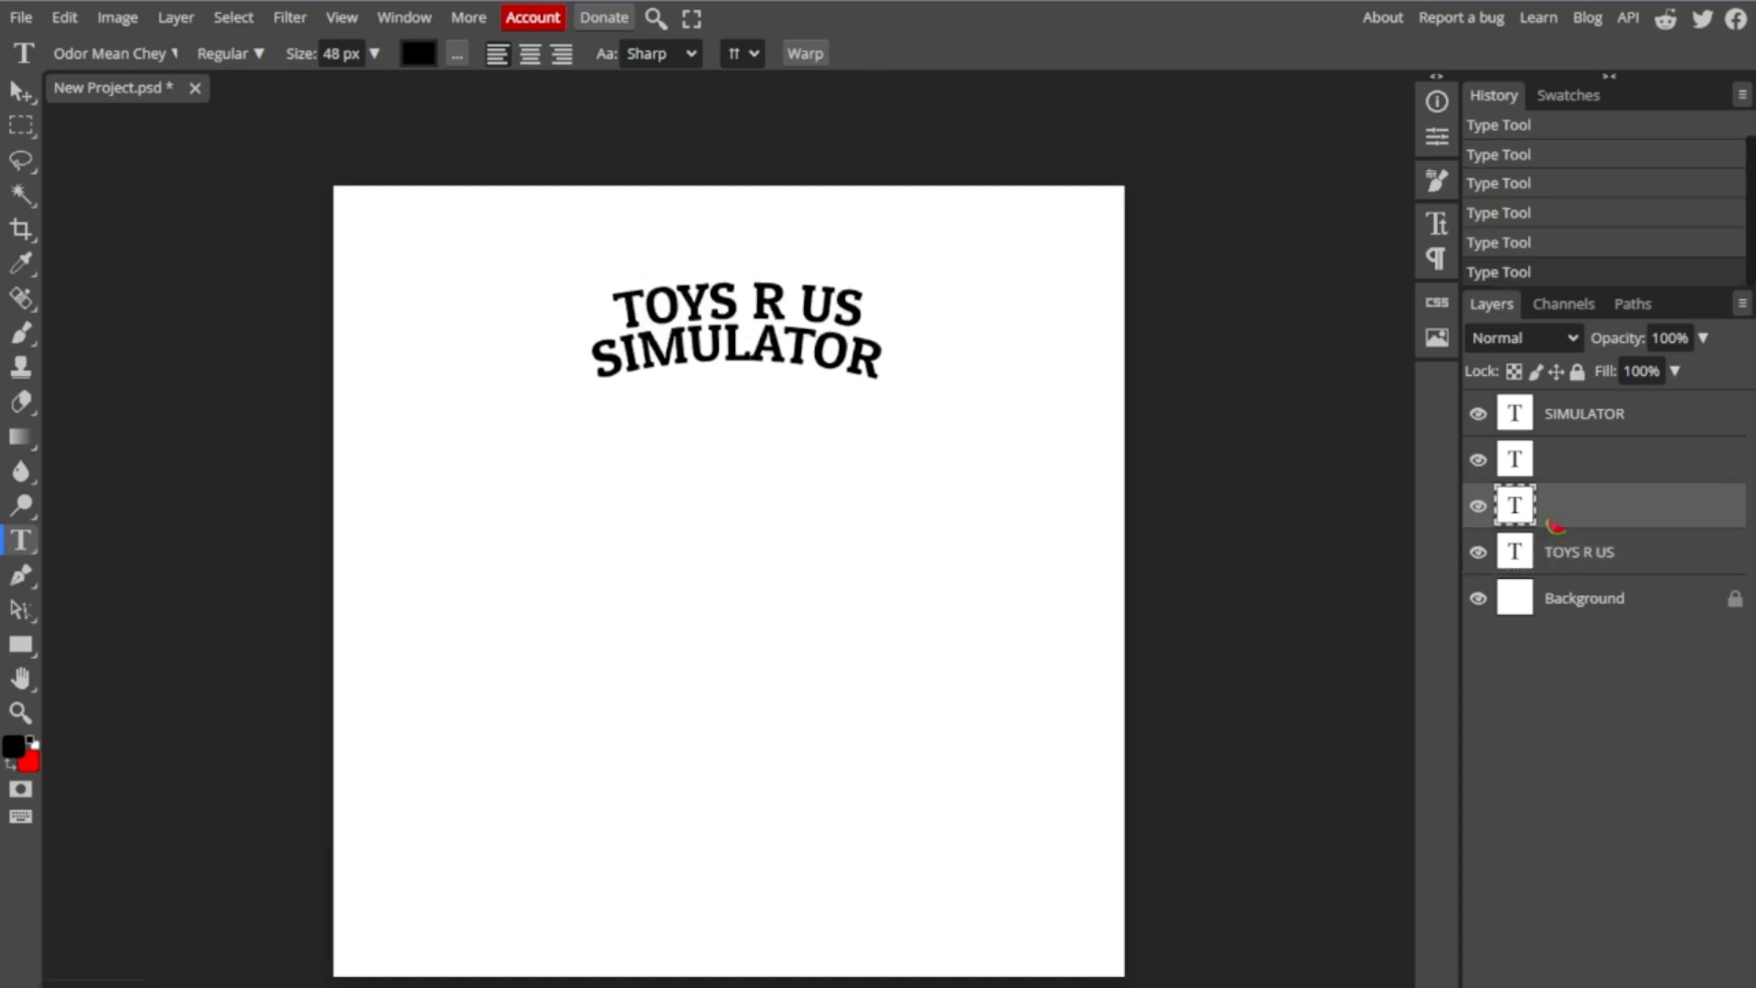
pyautogui.click(1560, 565)
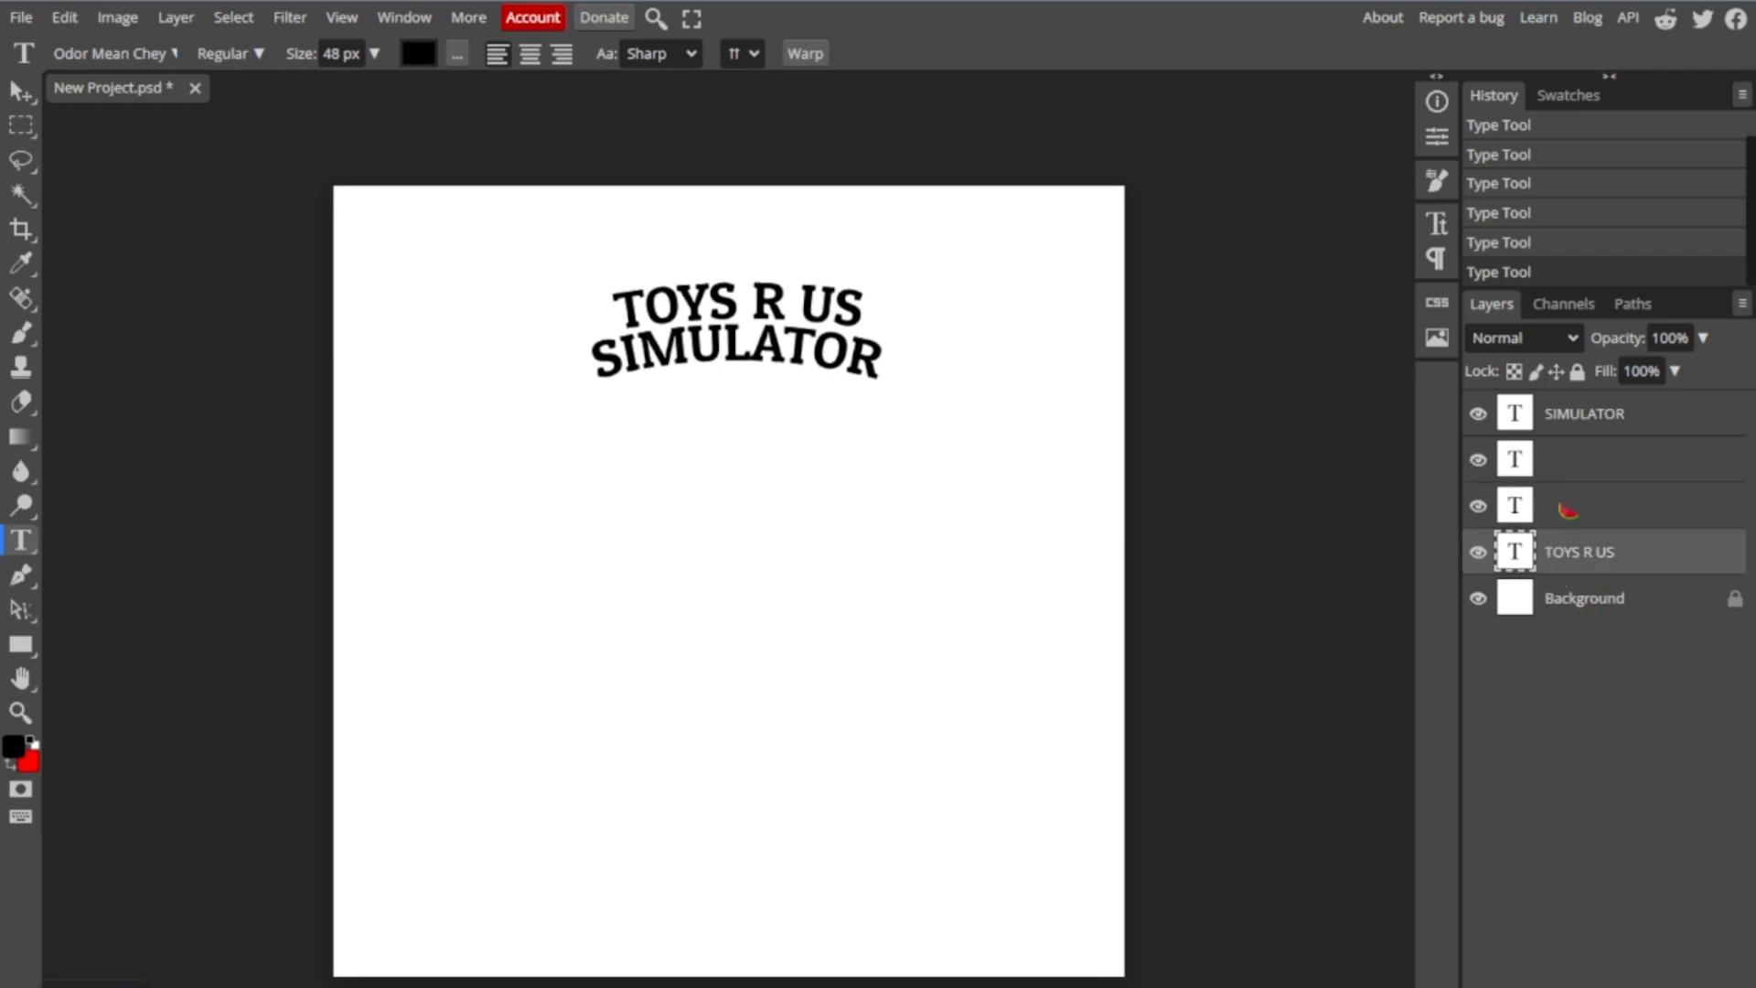
pyautogui.rightClick(1632, 559)
pyautogui.click(1545, 467)
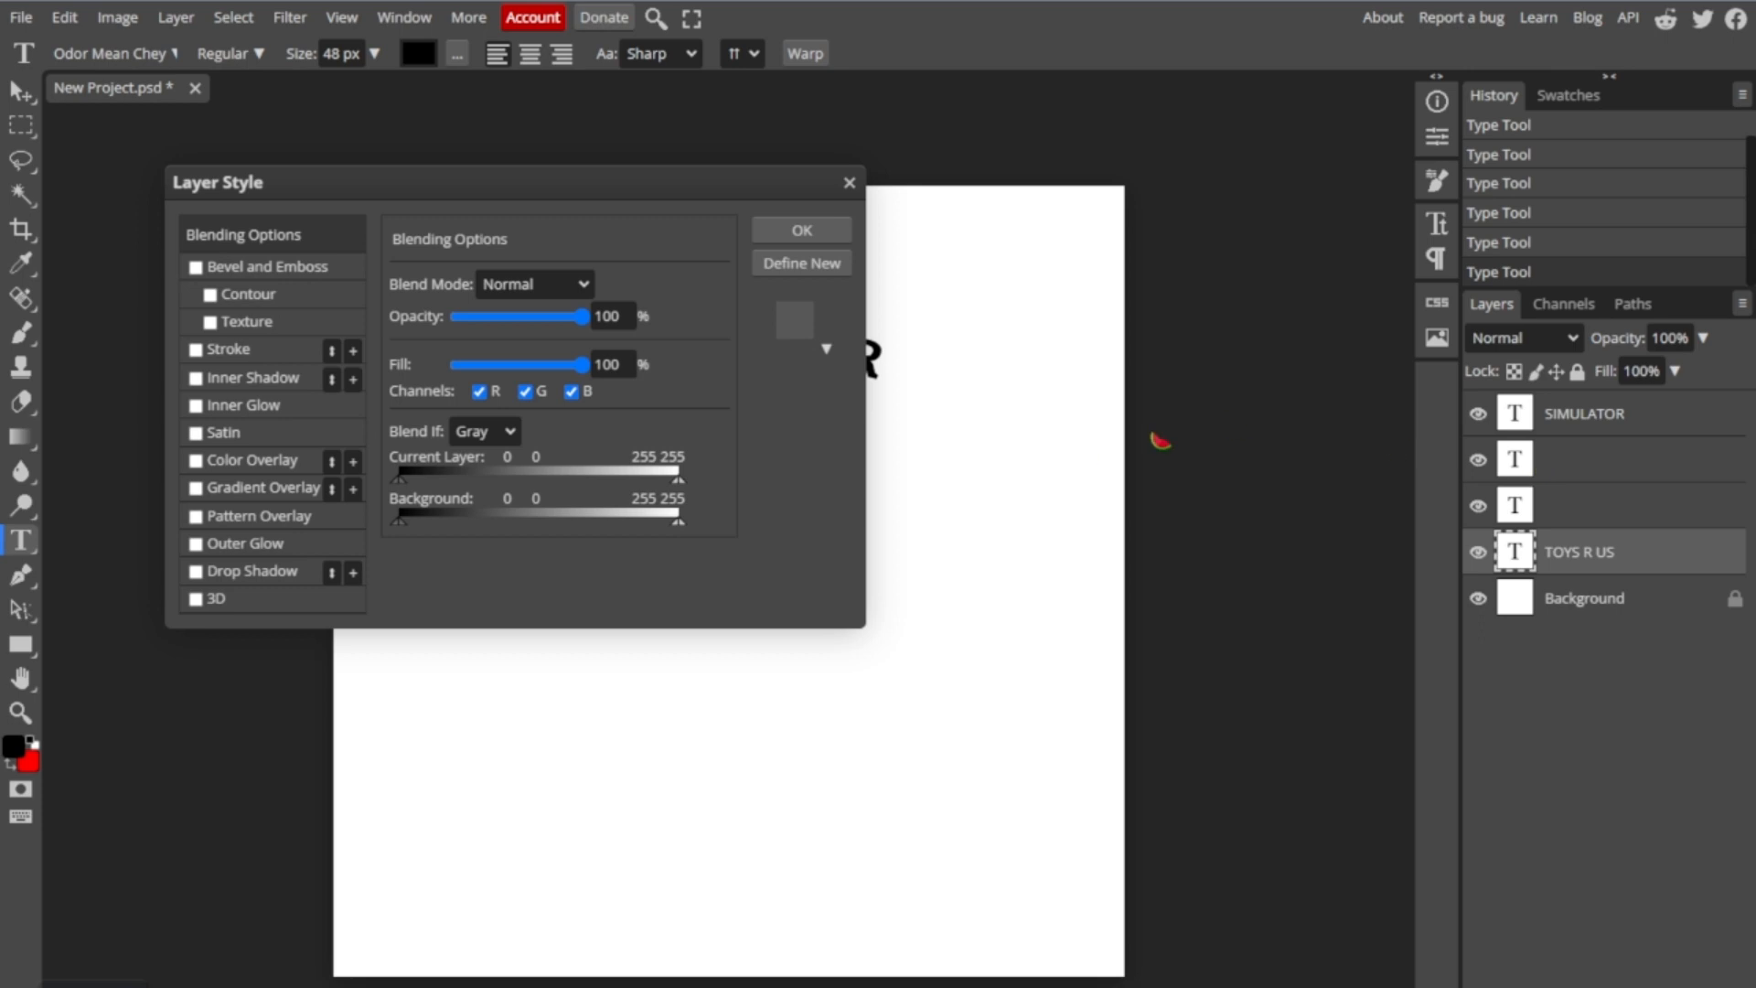
pyautogui.click(196, 349)
pyautogui.click(794, 319)
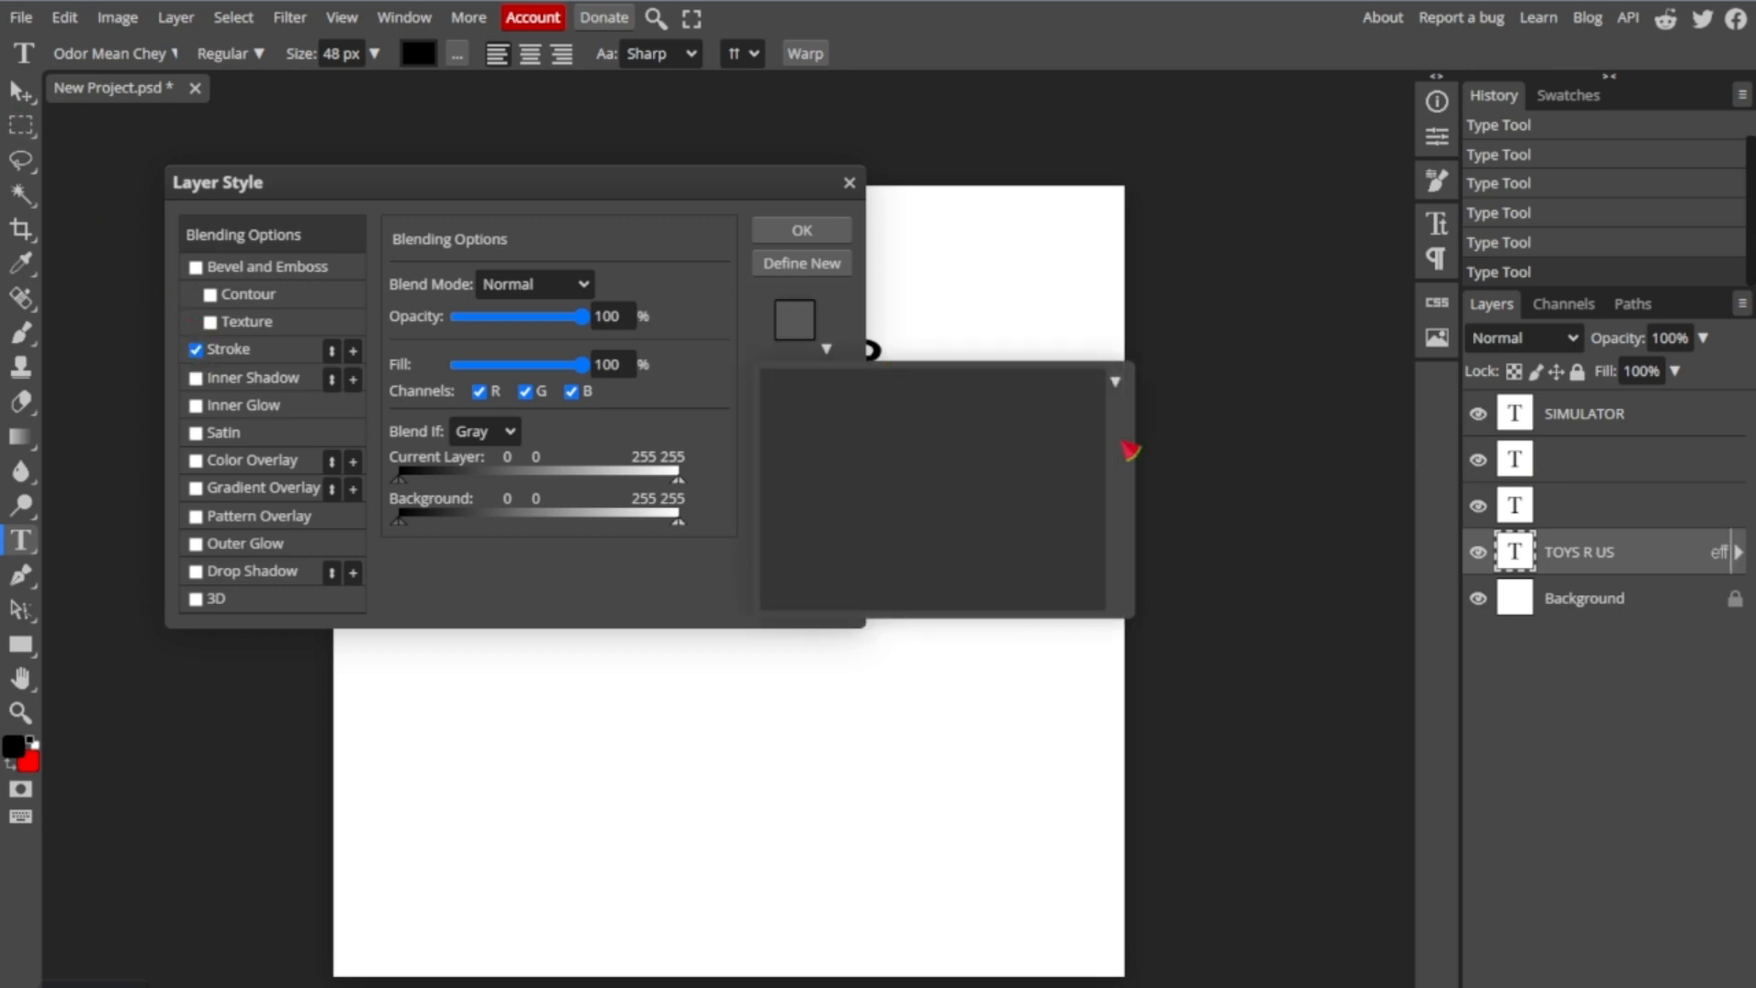
pyautogui.click(1113, 380)
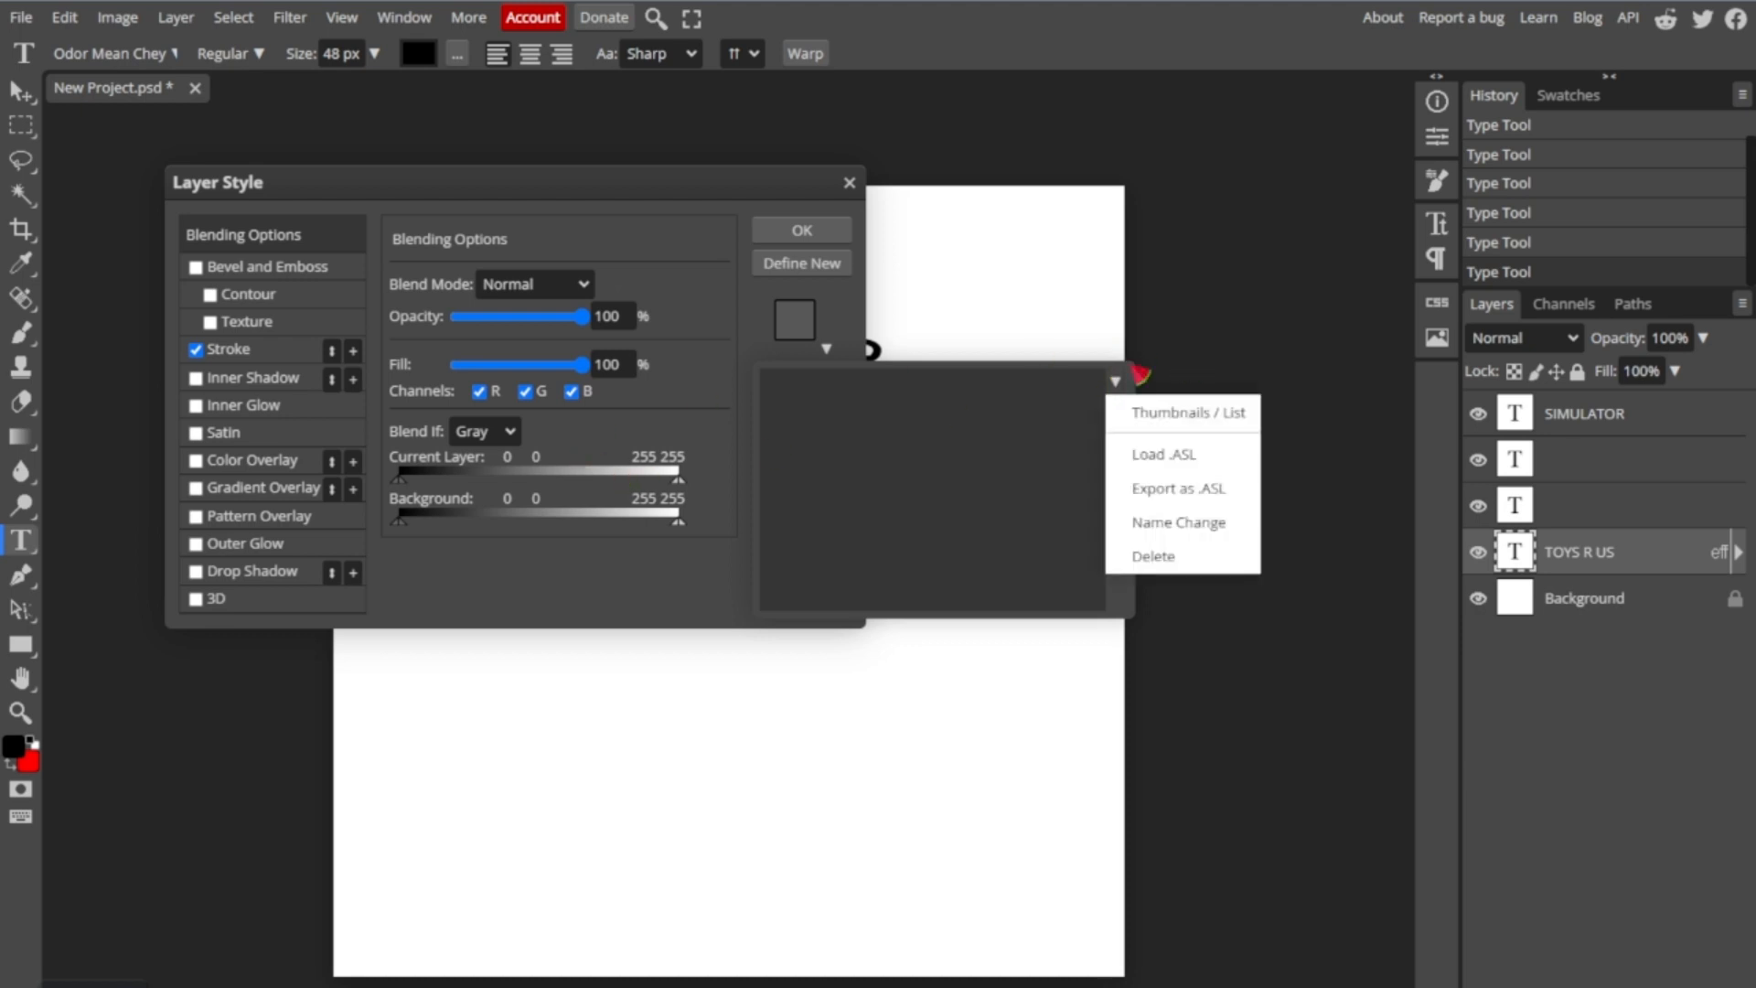
pyautogui.click(738, 324)
pyautogui.click(222, 355)
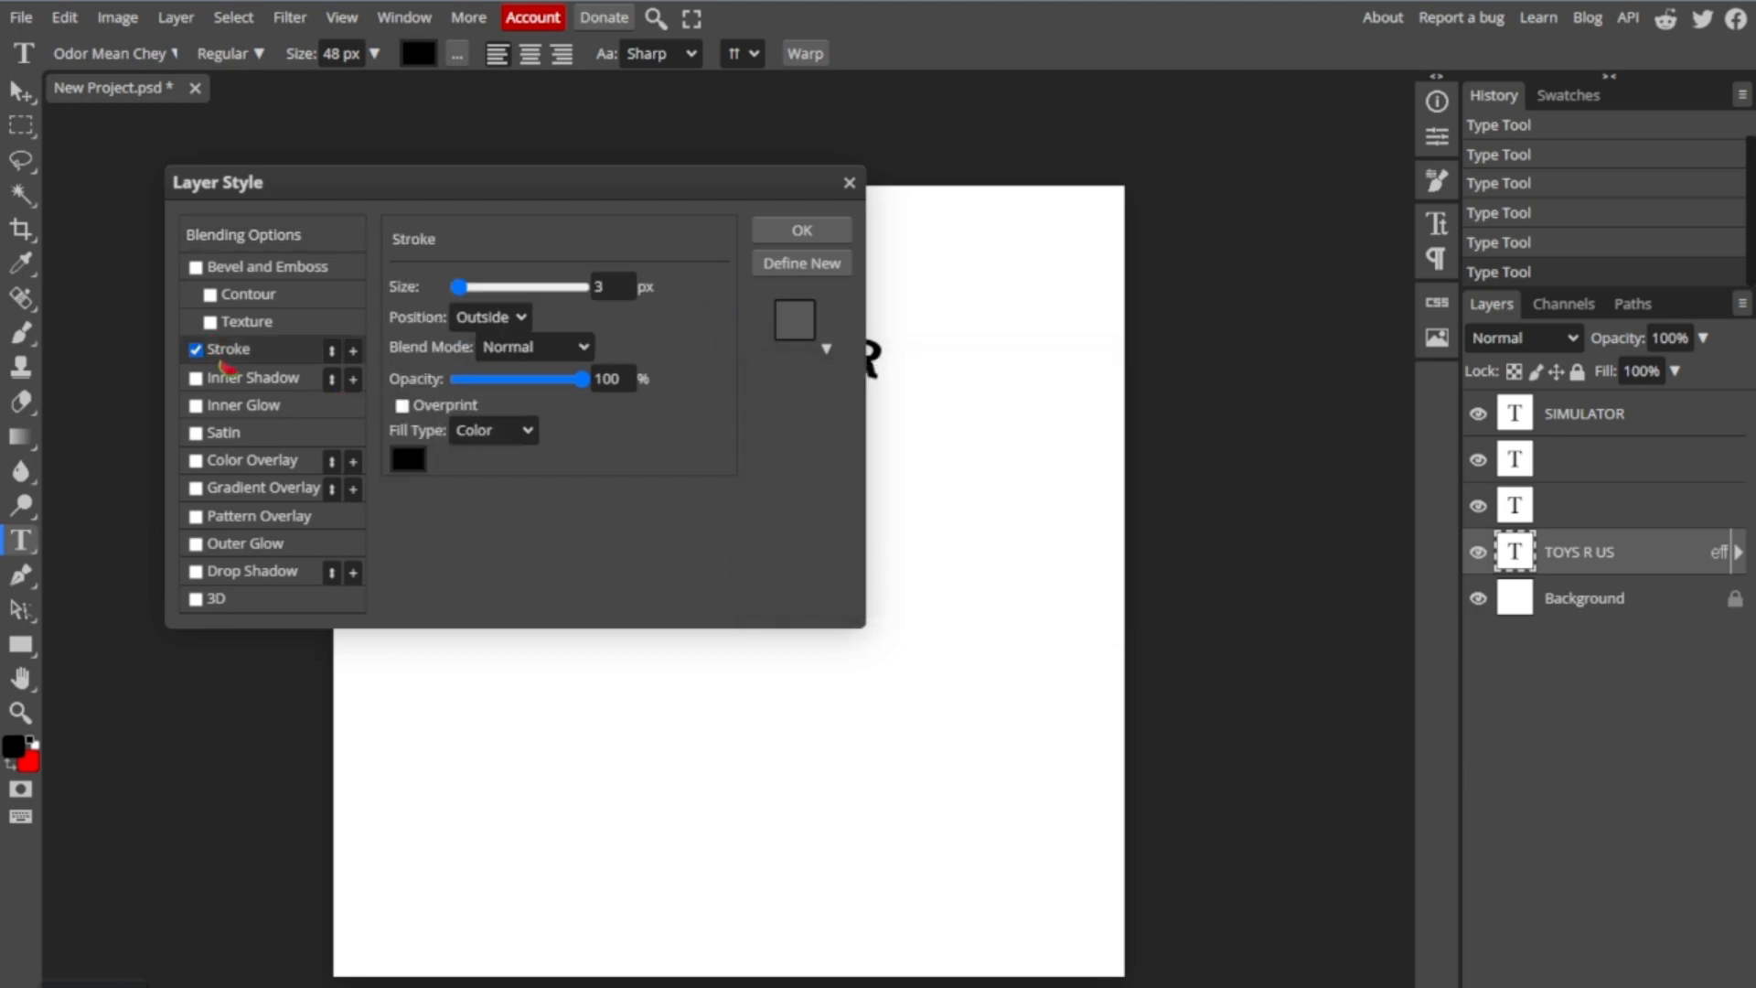
# - Set the stroke colour of the "TOYS R US" text to black
pyautogui.click(409, 458)
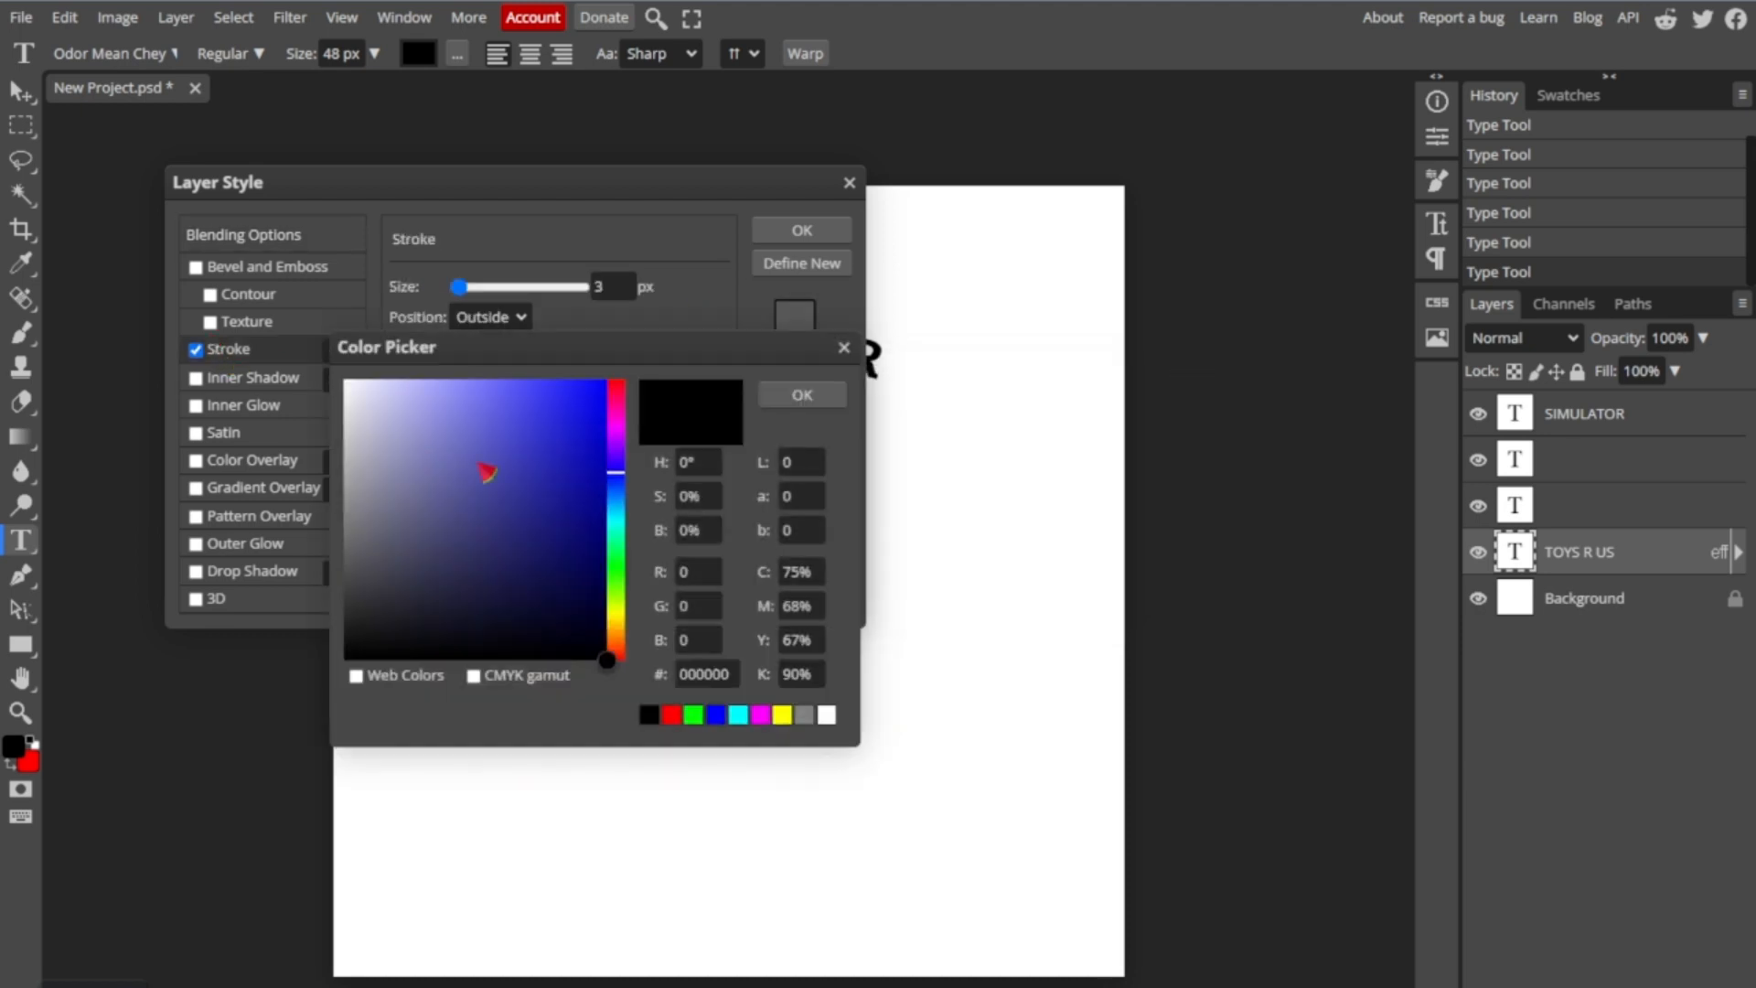
pyautogui.click(531, 500)
pyautogui.moveTo(564, 465); pyautogui.dragTo(306, 669)
pyautogui.click(823, 400)
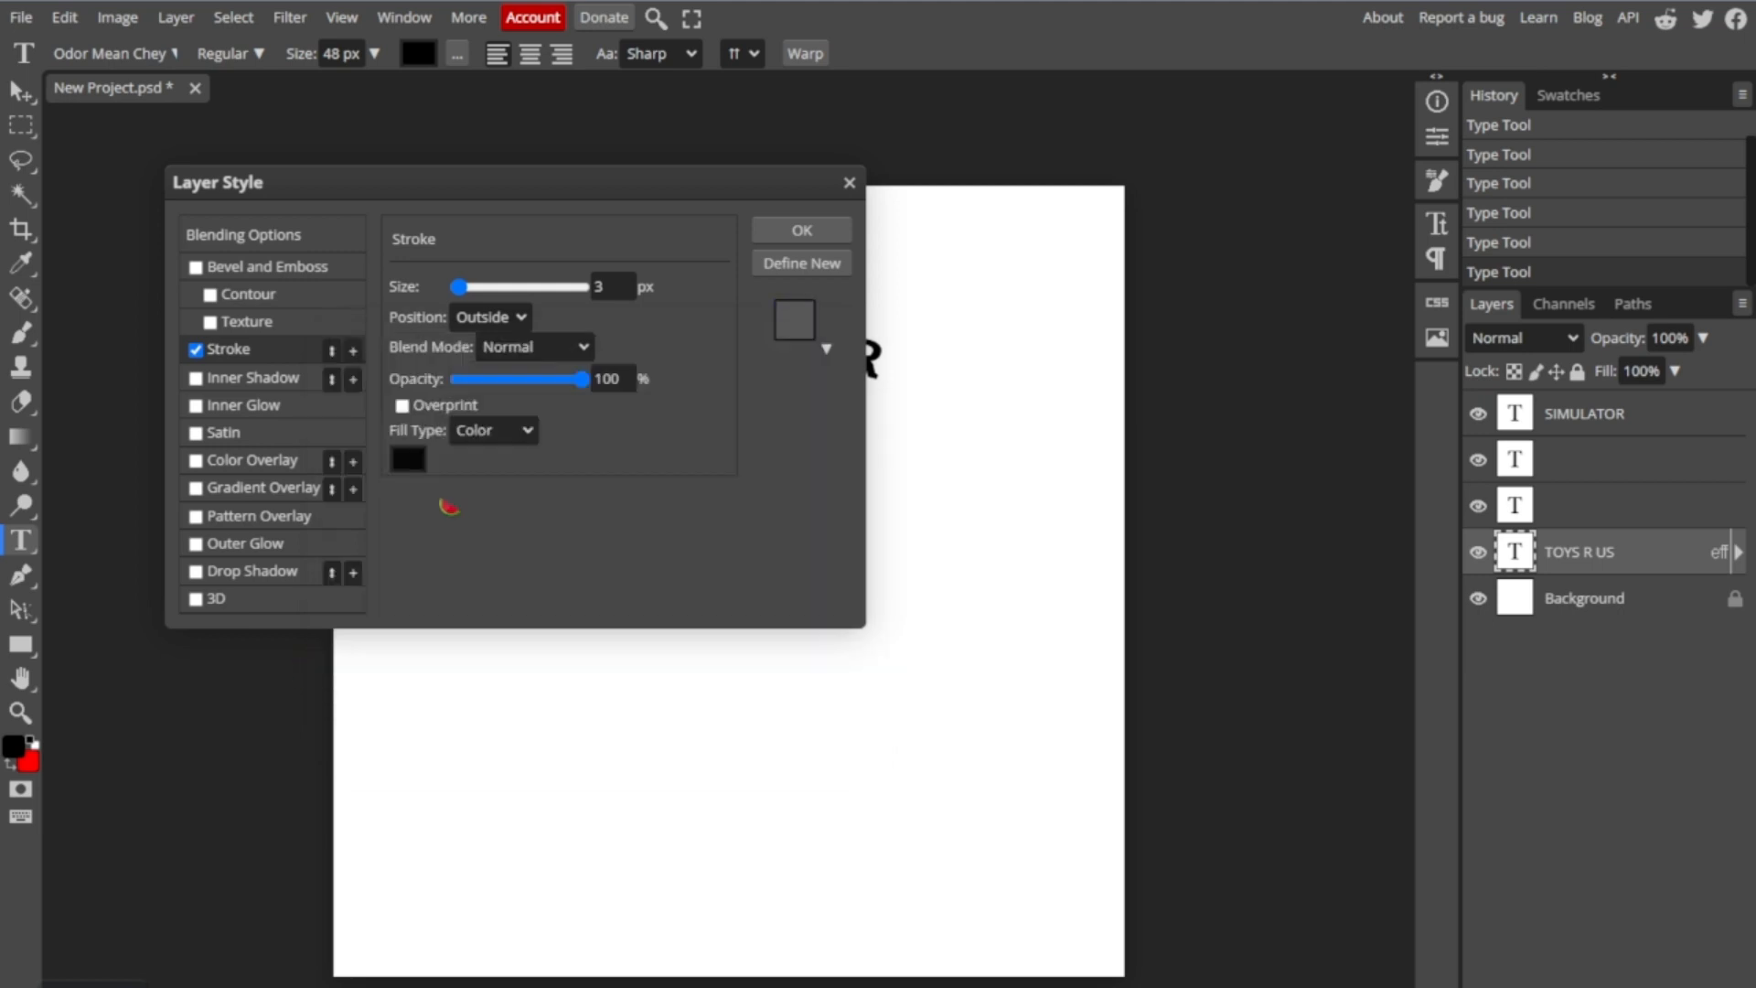
# - Apply a linear red-to-blue Gradient Overlay to "TOYS R US", adding an extra red colour stop at 16%
pyautogui.click(195, 488)
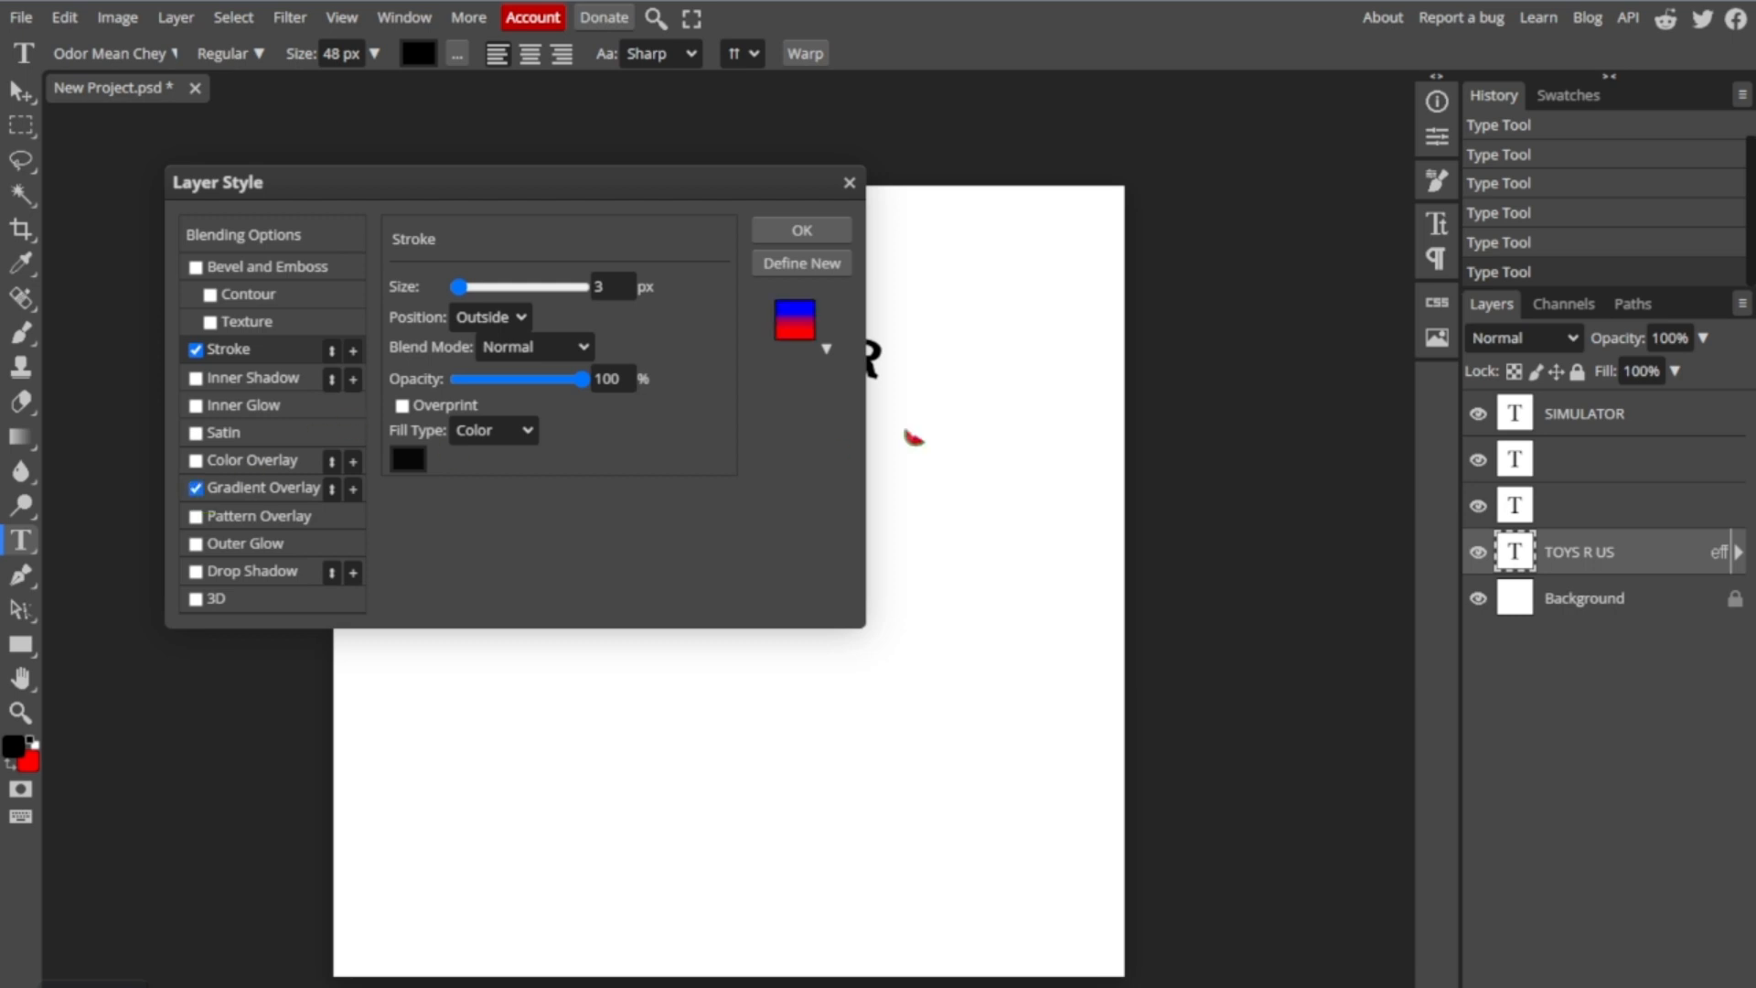
pyautogui.click(270, 494)
pyautogui.click(508, 345)
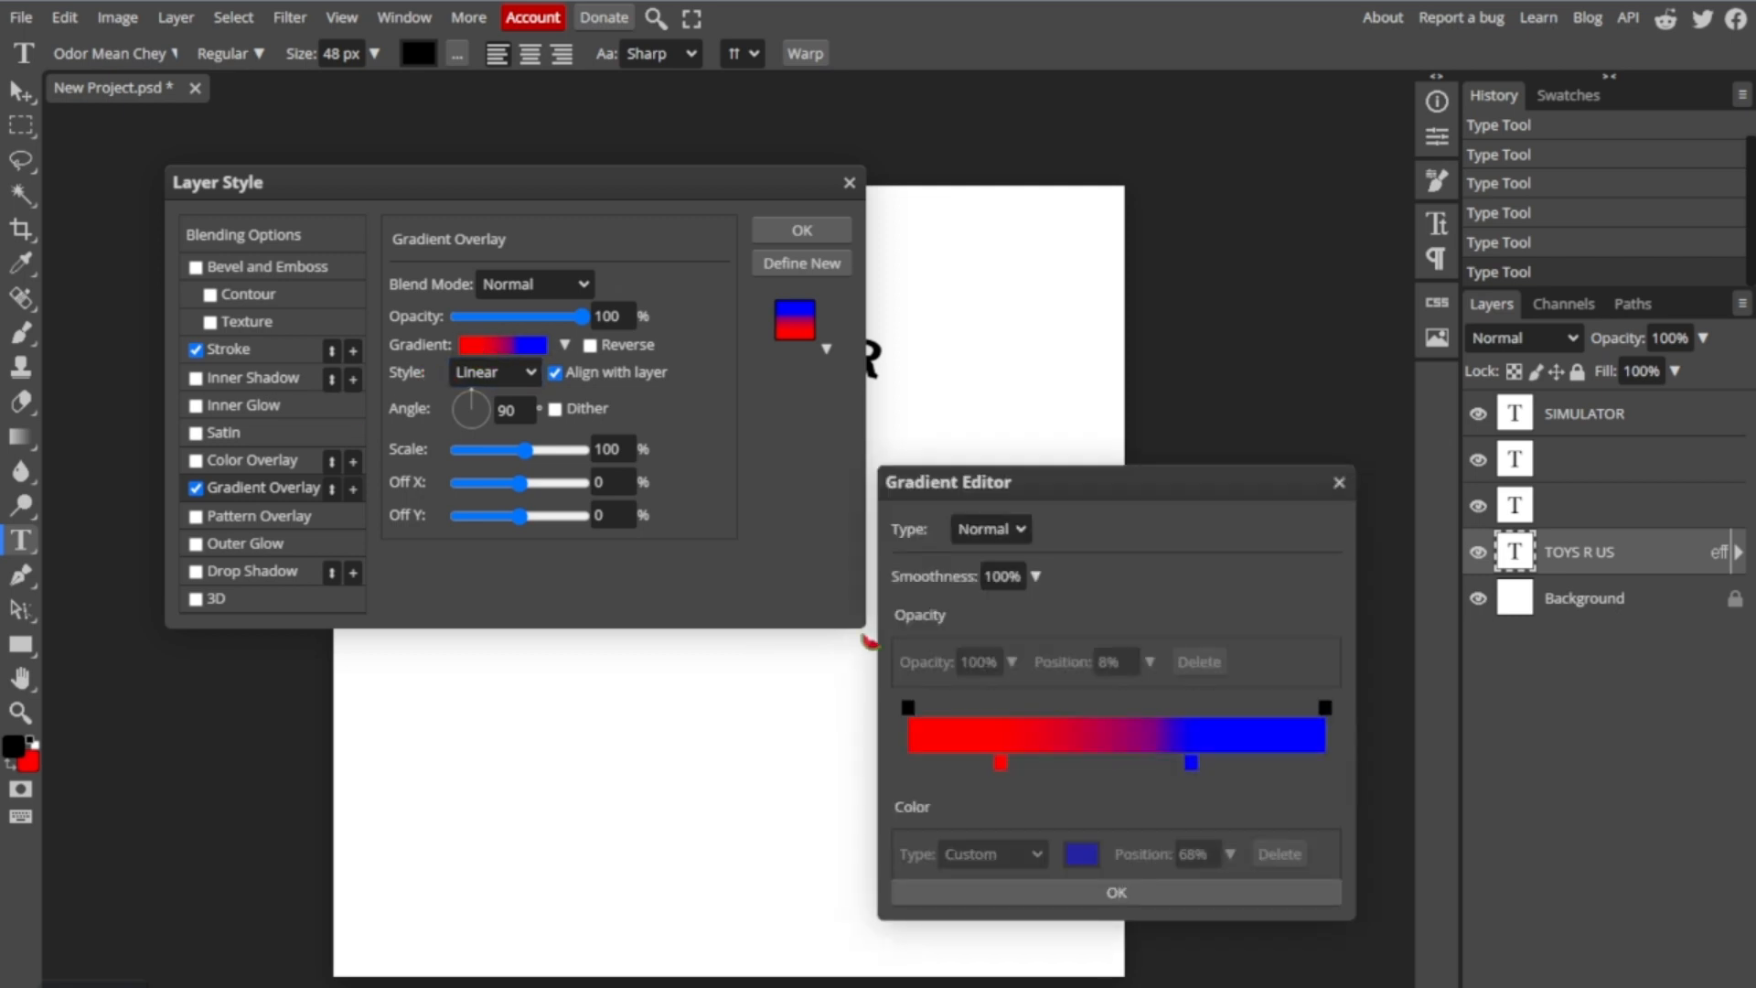
pyautogui.moveTo(919, 764); pyautogui.dragTo(986, 781)
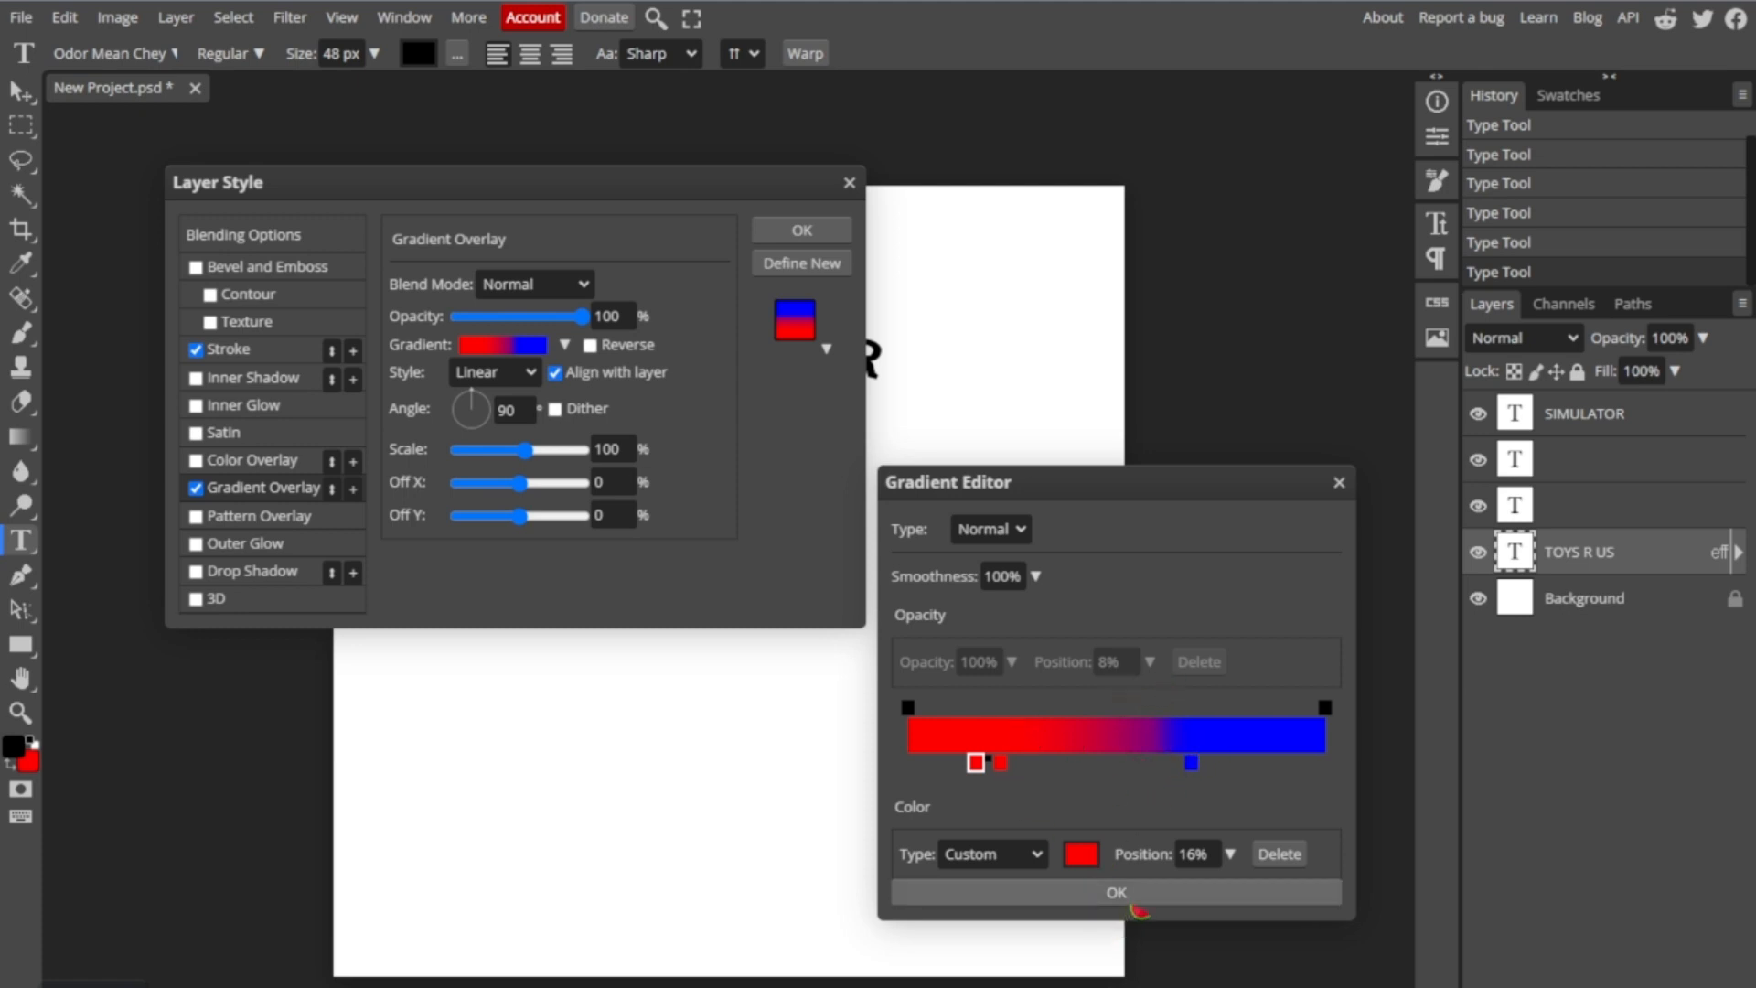
pyautogui.click(1137, 902)
pyautogui.click(791, 234)
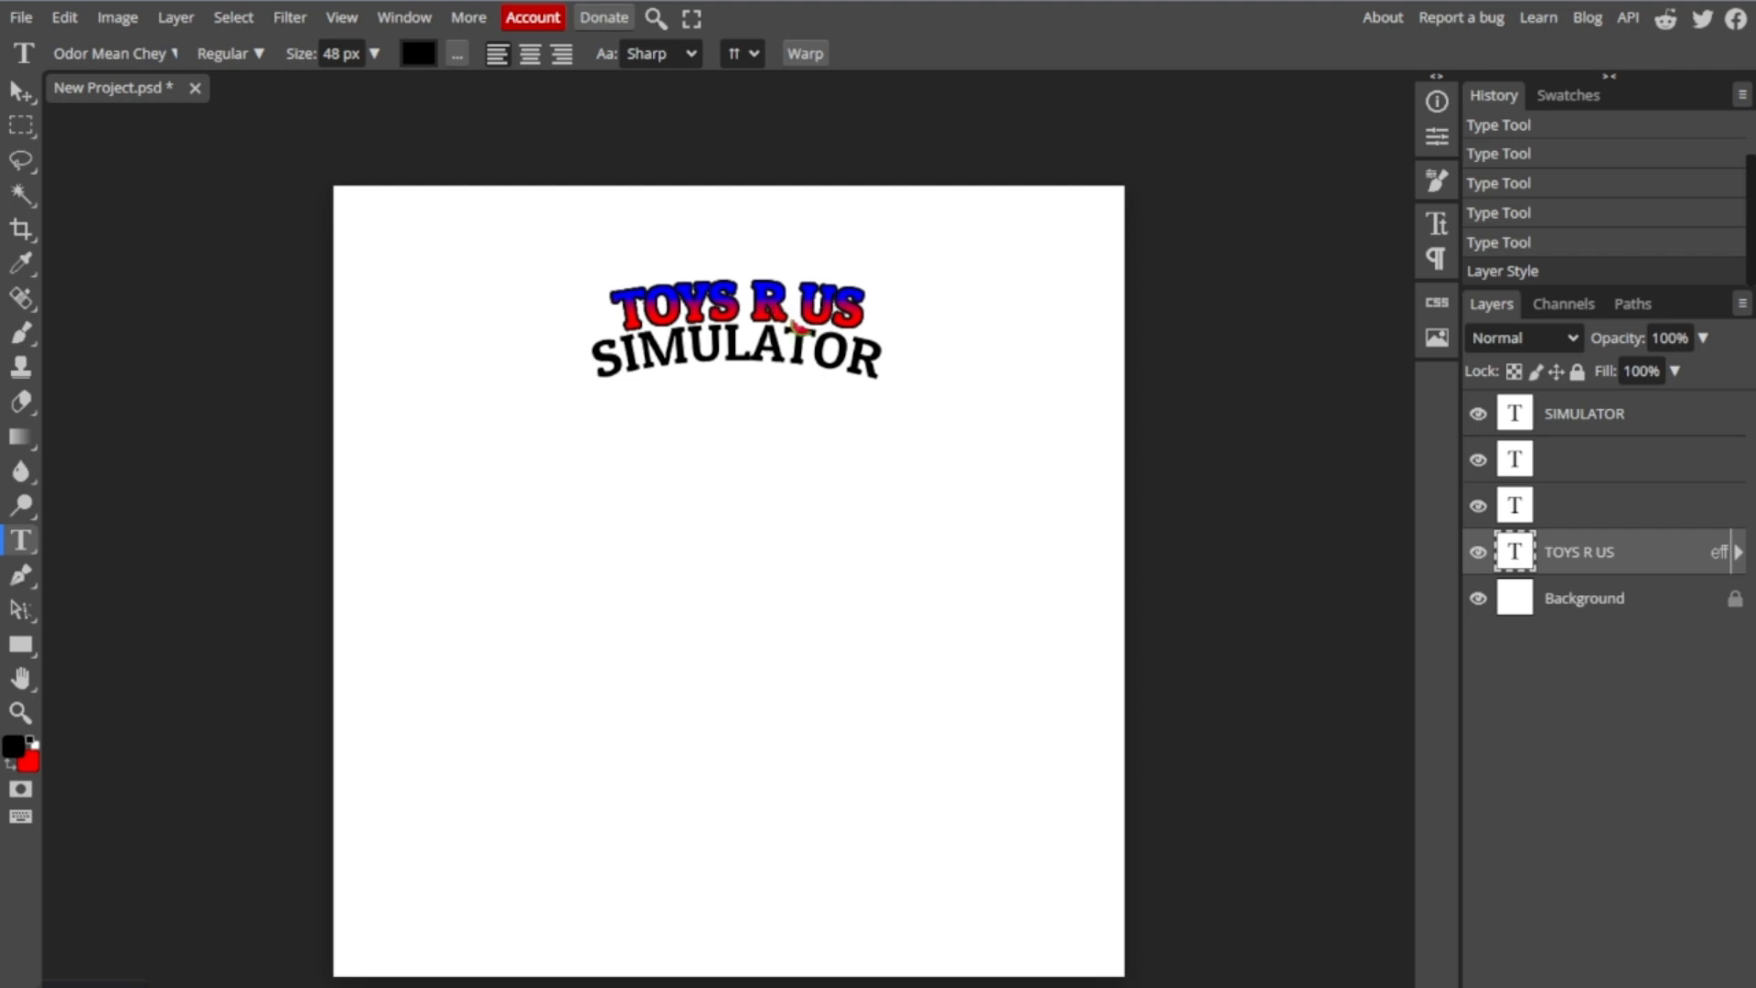
# - Give the "SIMULATOR" text layer the same red-to-blue Gradient Overlay and a black Stroke
pyautogui.click(1577, 419)
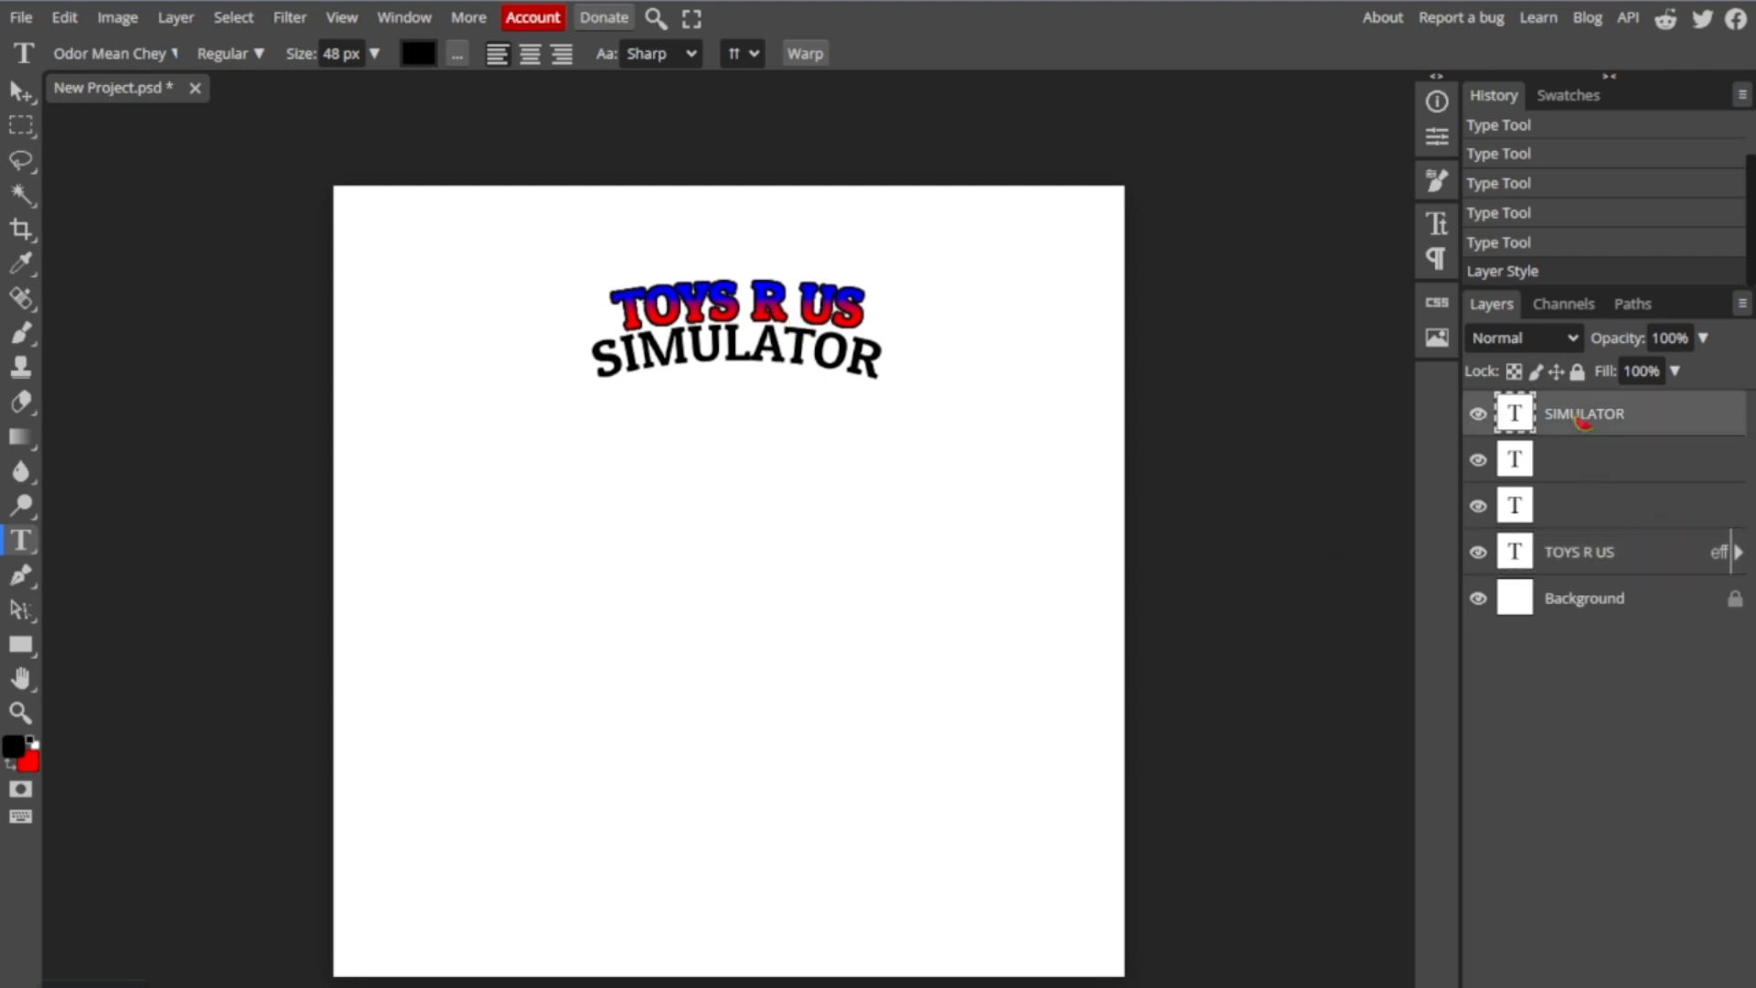
pyautogui.rightClick(1579, 419)
pyautogui.click(1623, 432)
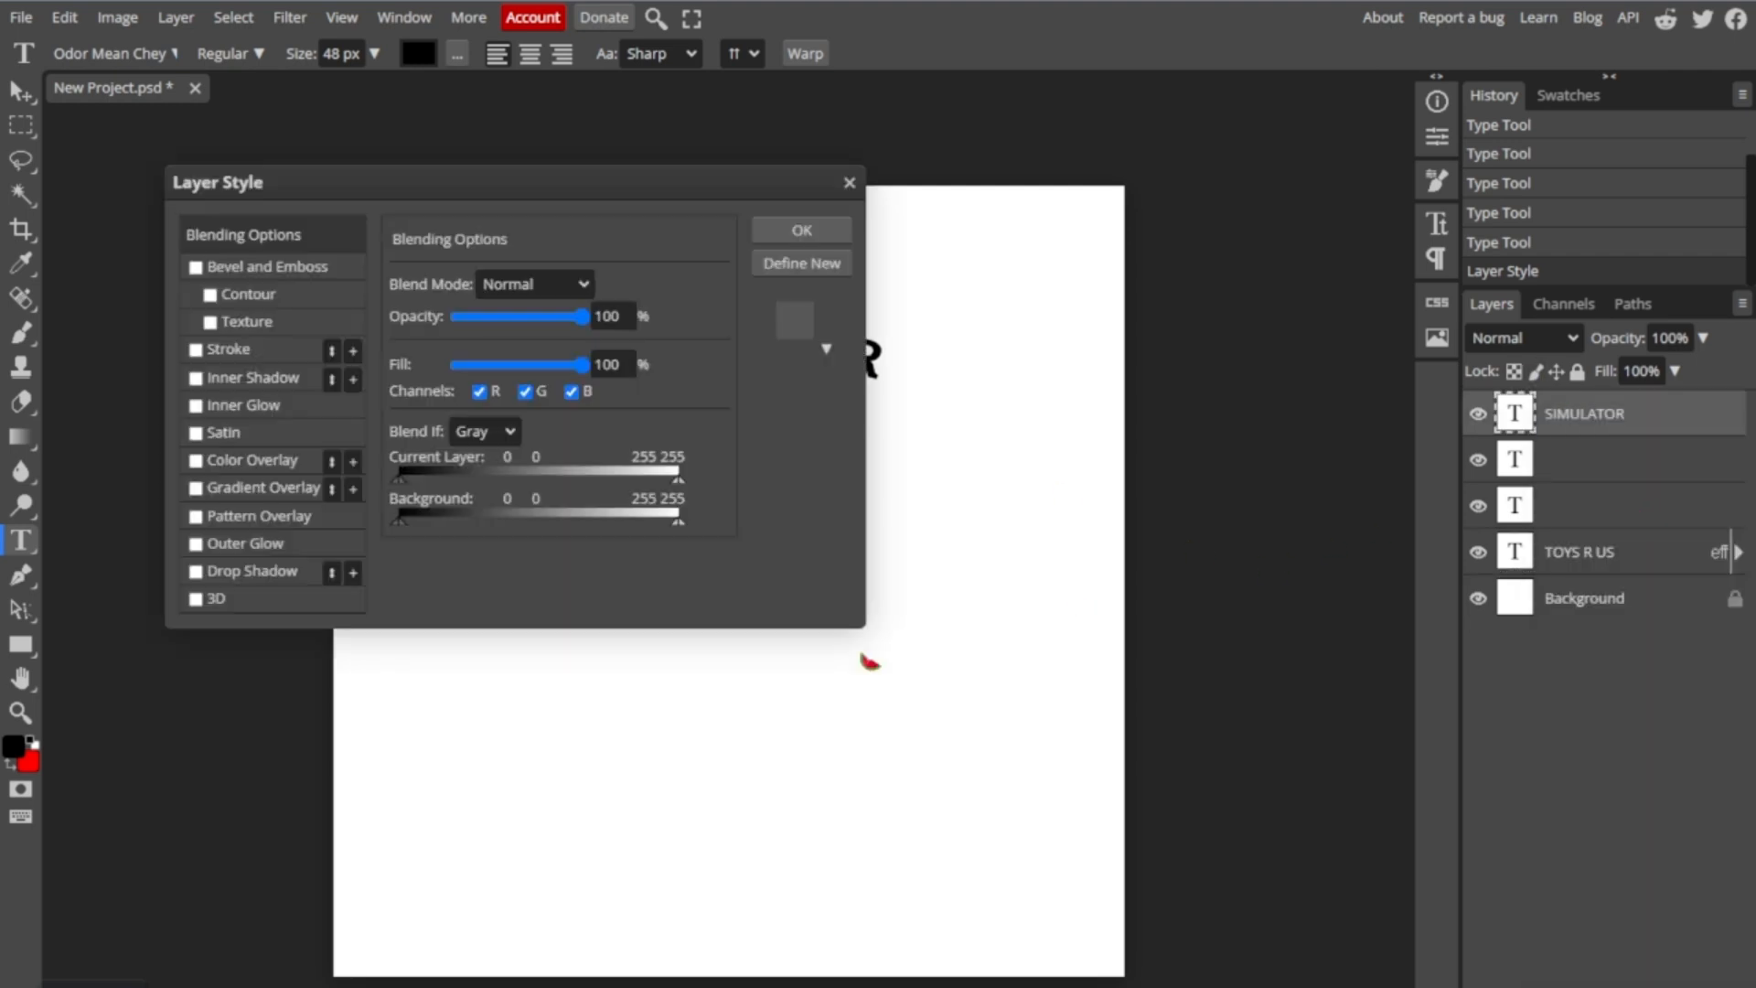
pyautogui.click(195, 489)
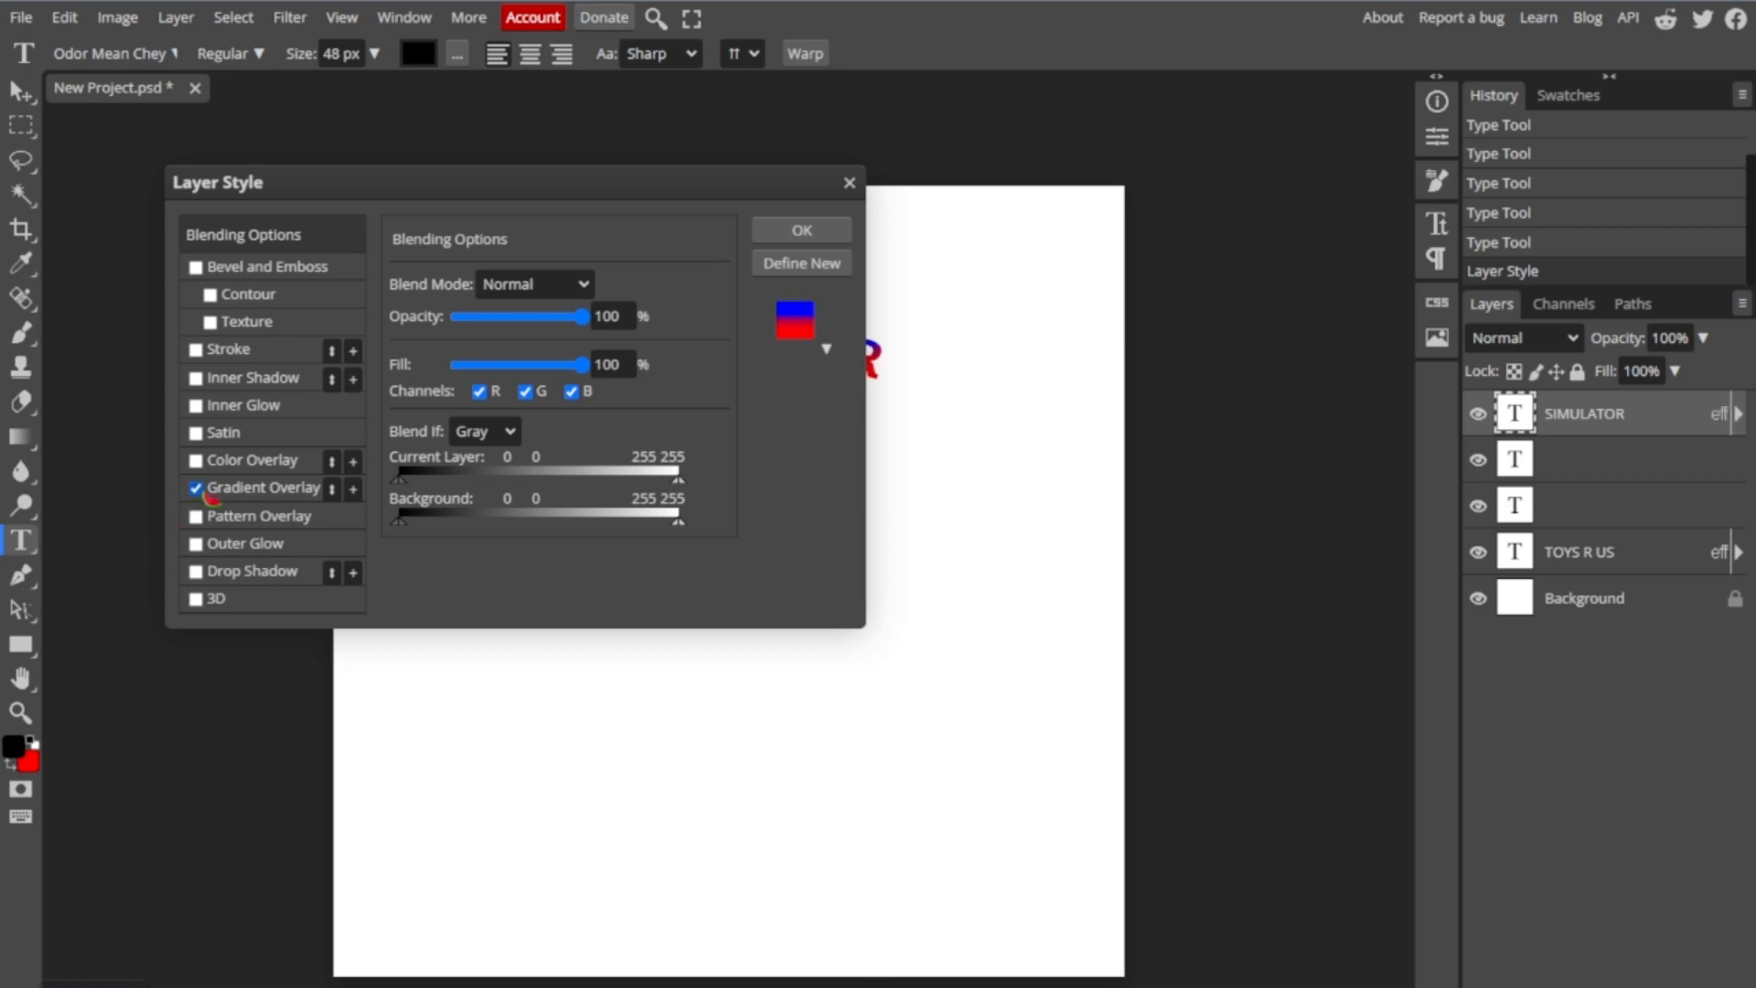
pyautogui.click(196, 350)
pyautogui.click(242, 490)
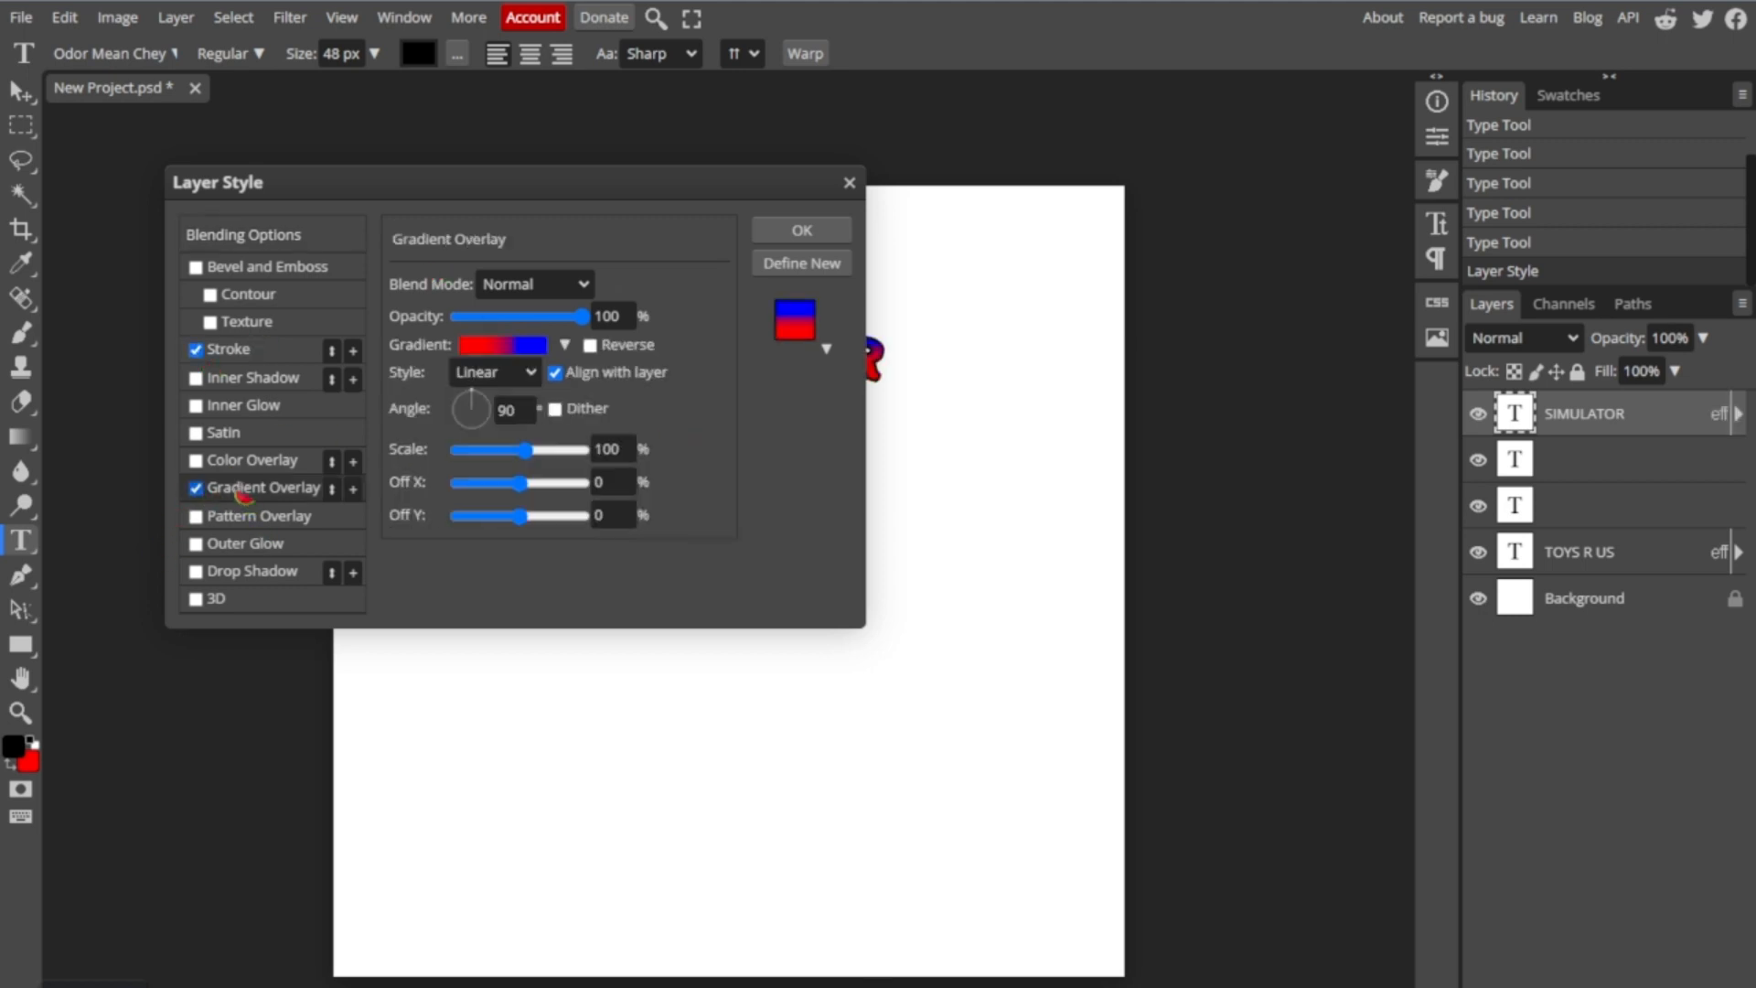
pyautogui.click(476, 345)
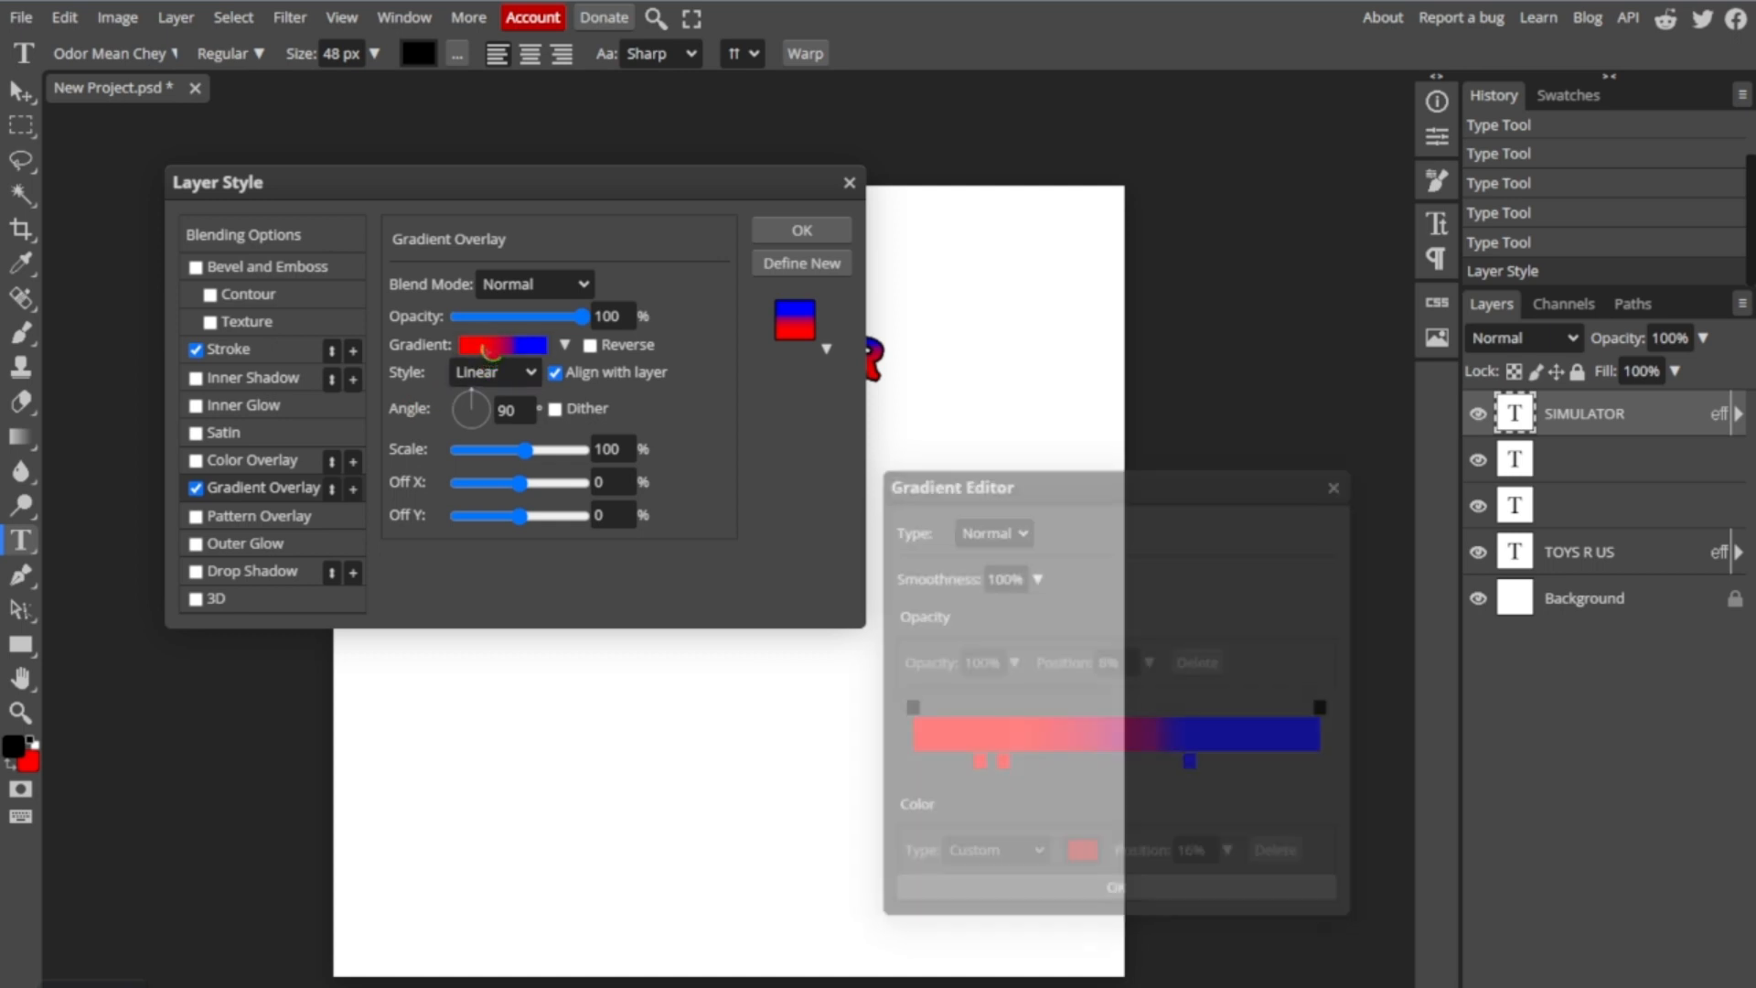
pyautogui.click(1340, 486)
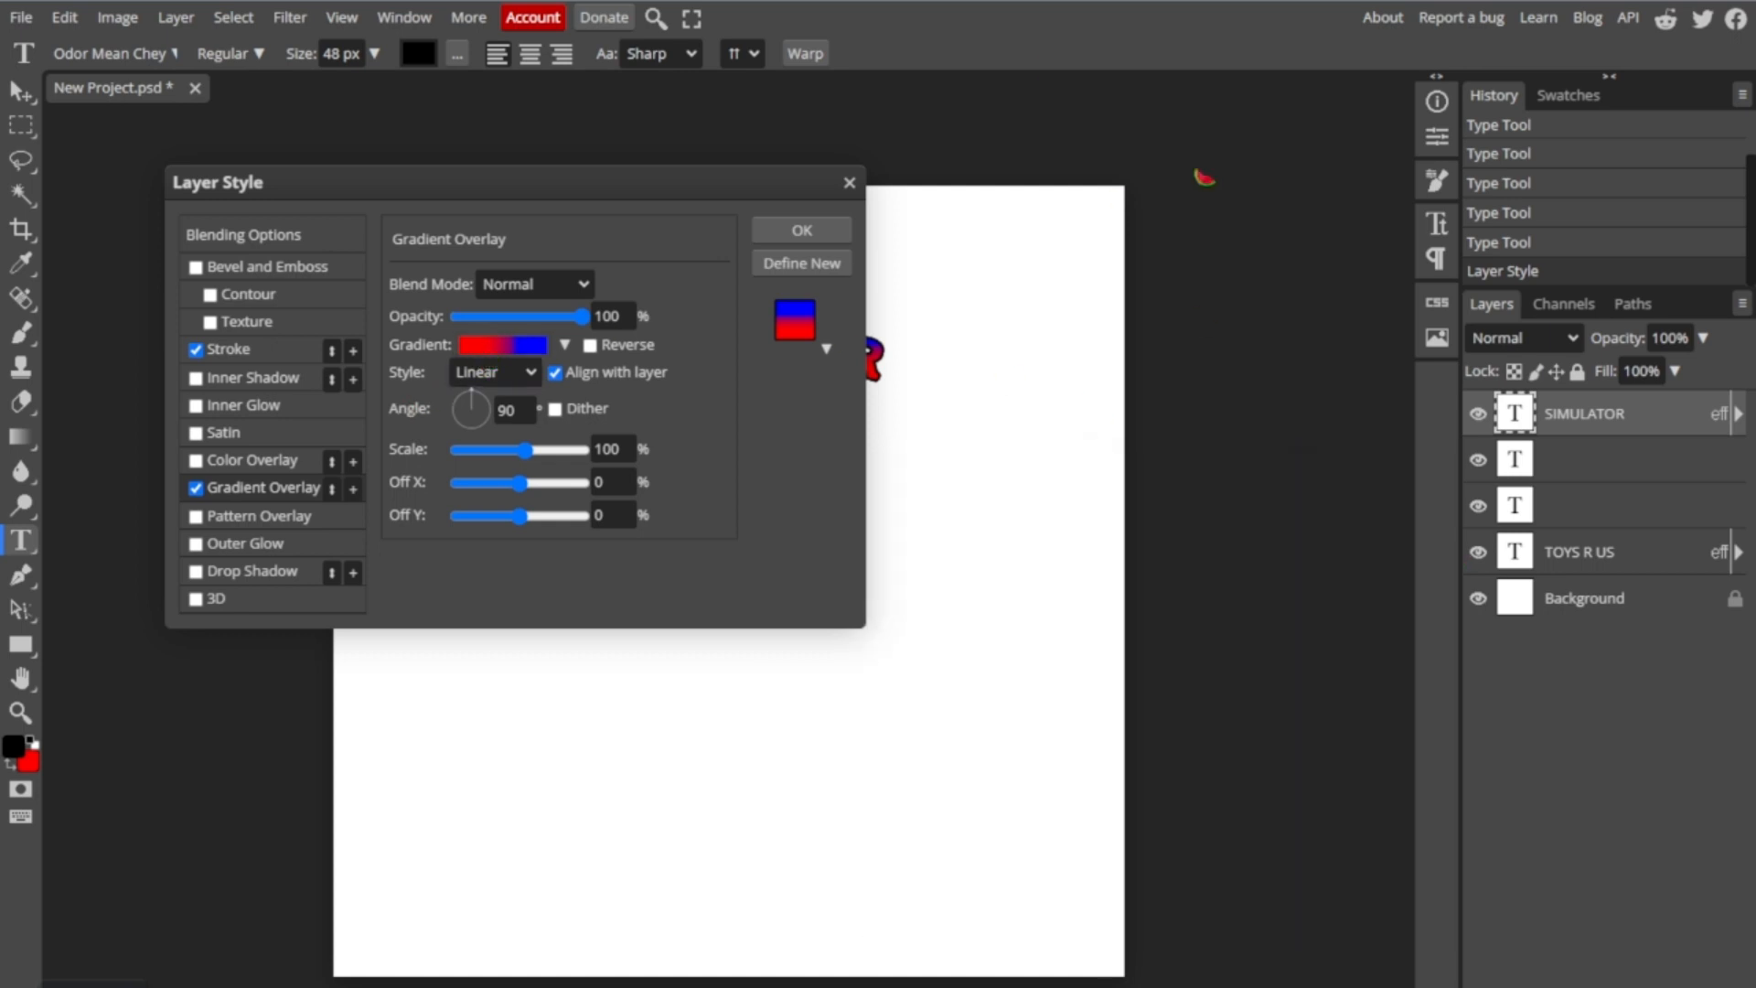
pyautogui.click(804, 230)
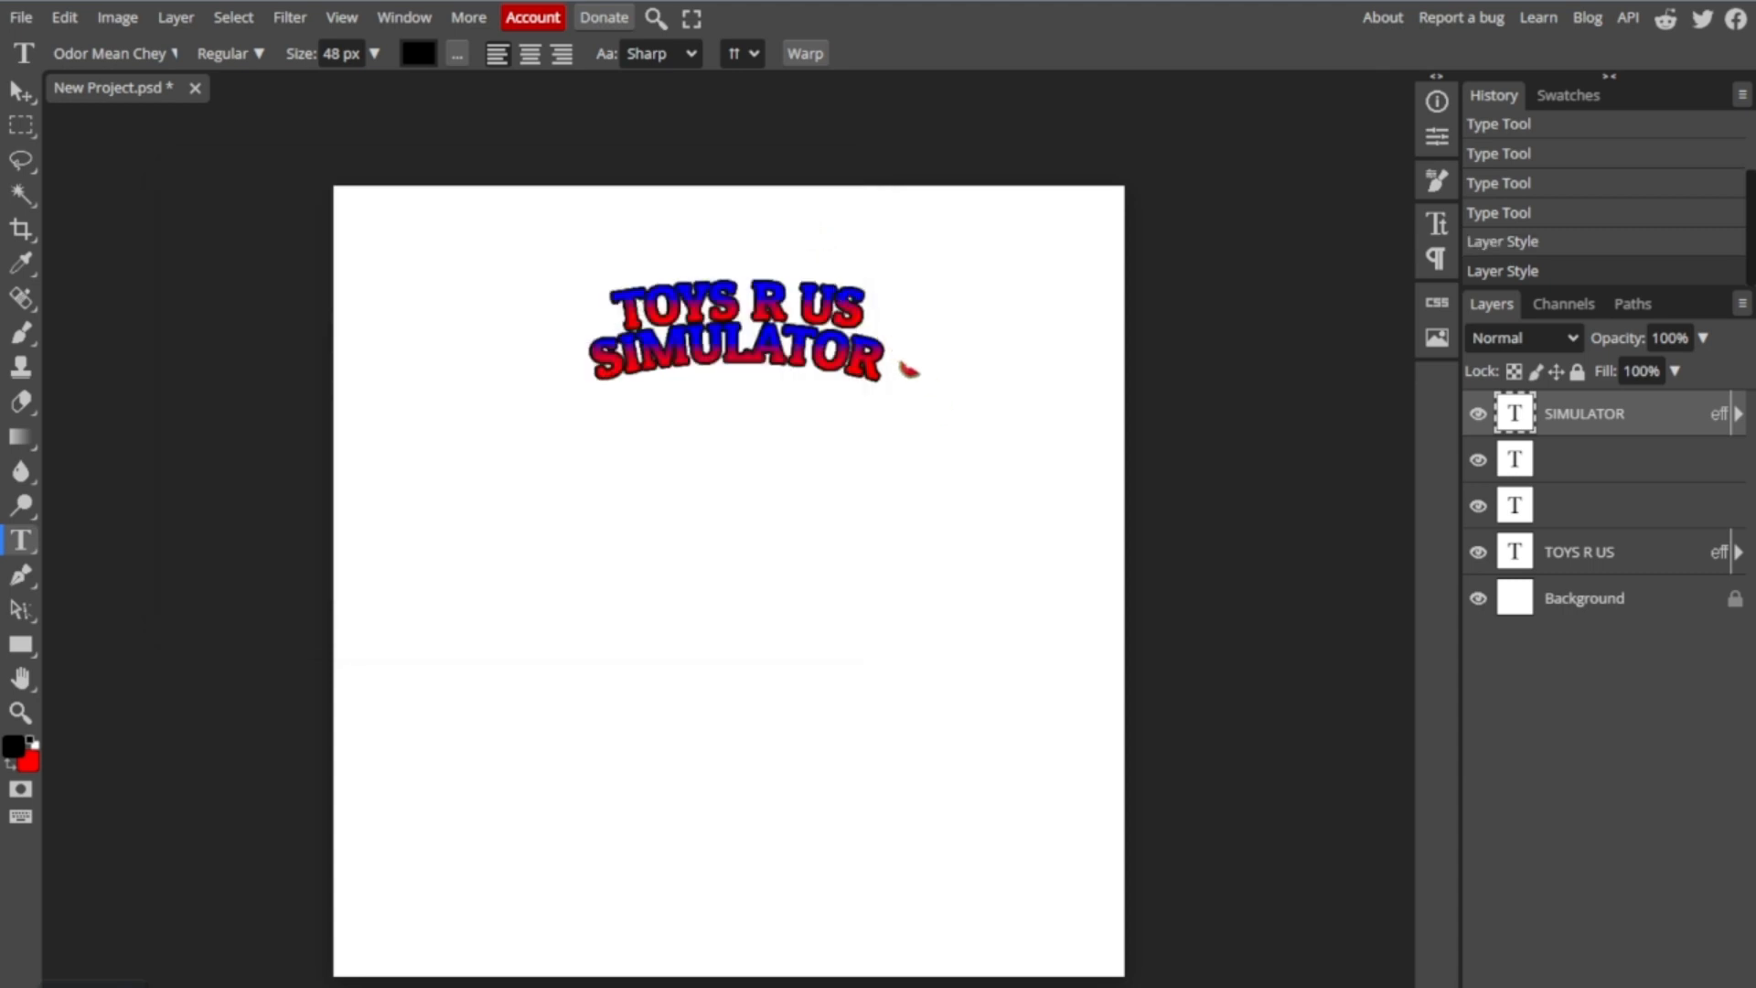
# - Set the "SIMULATOR" text size to 55 px and move it directly beneath "TOYS R US"
pyautogui.click(889, 340)
pyautogui.click(1566, 487)
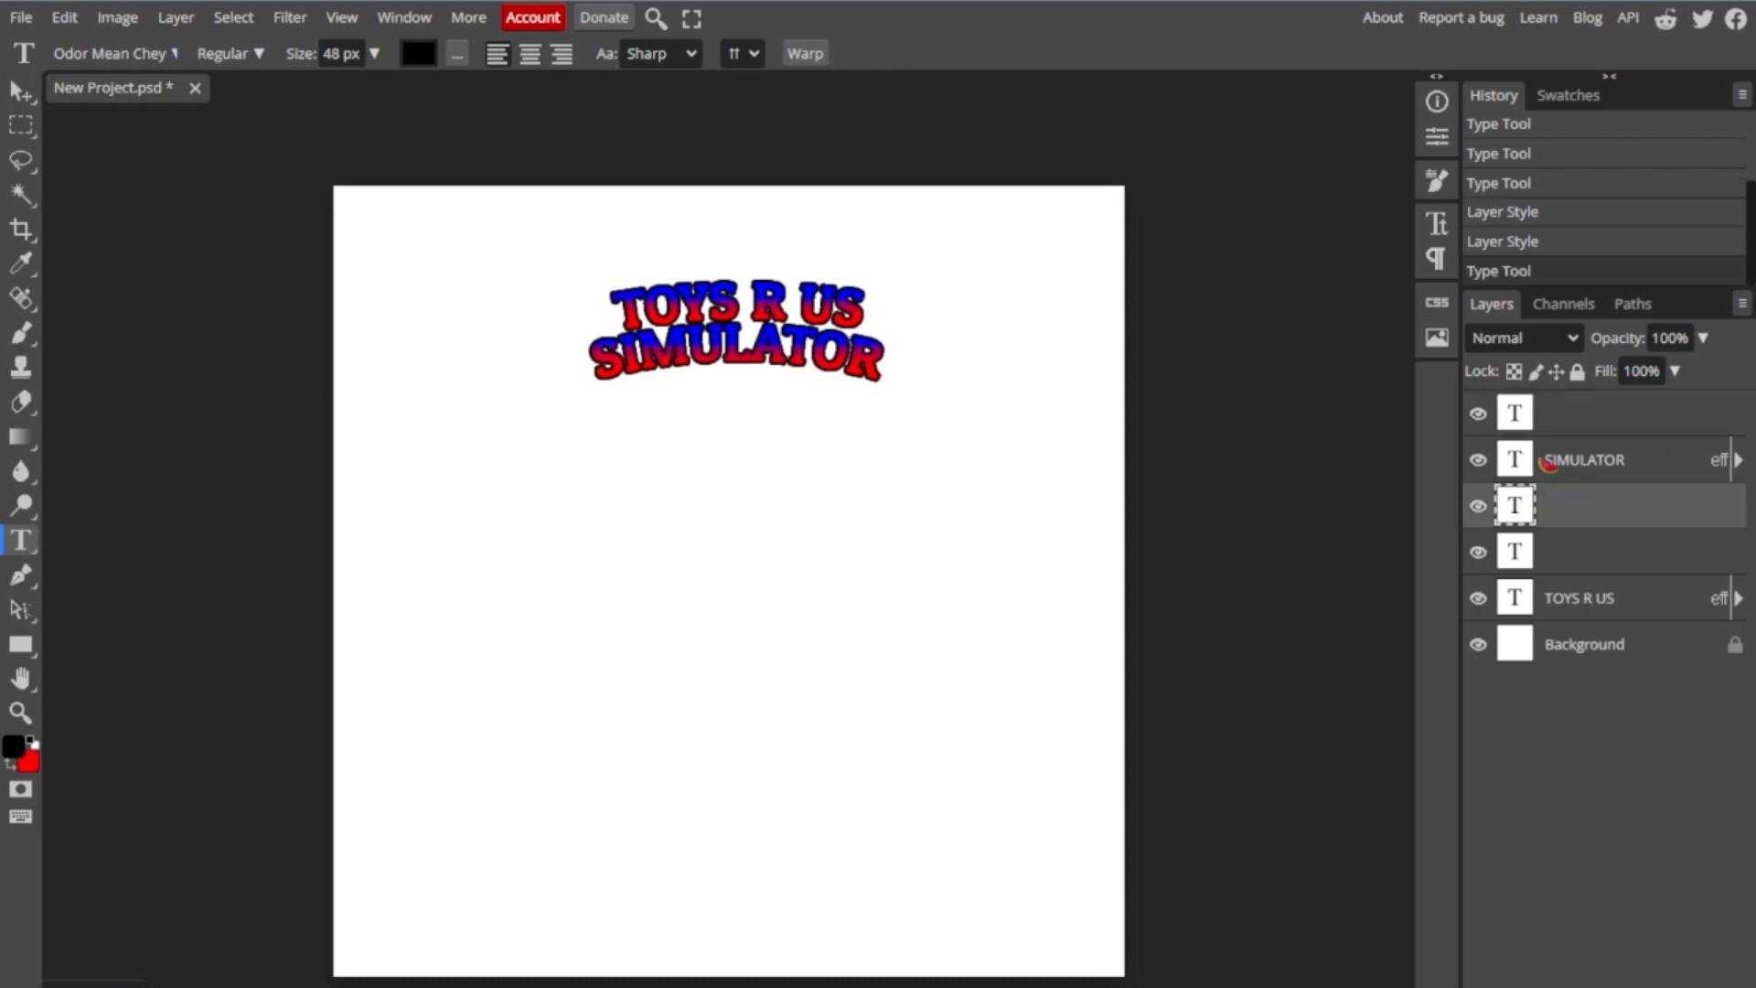
pyautogui.click(1546, 462)
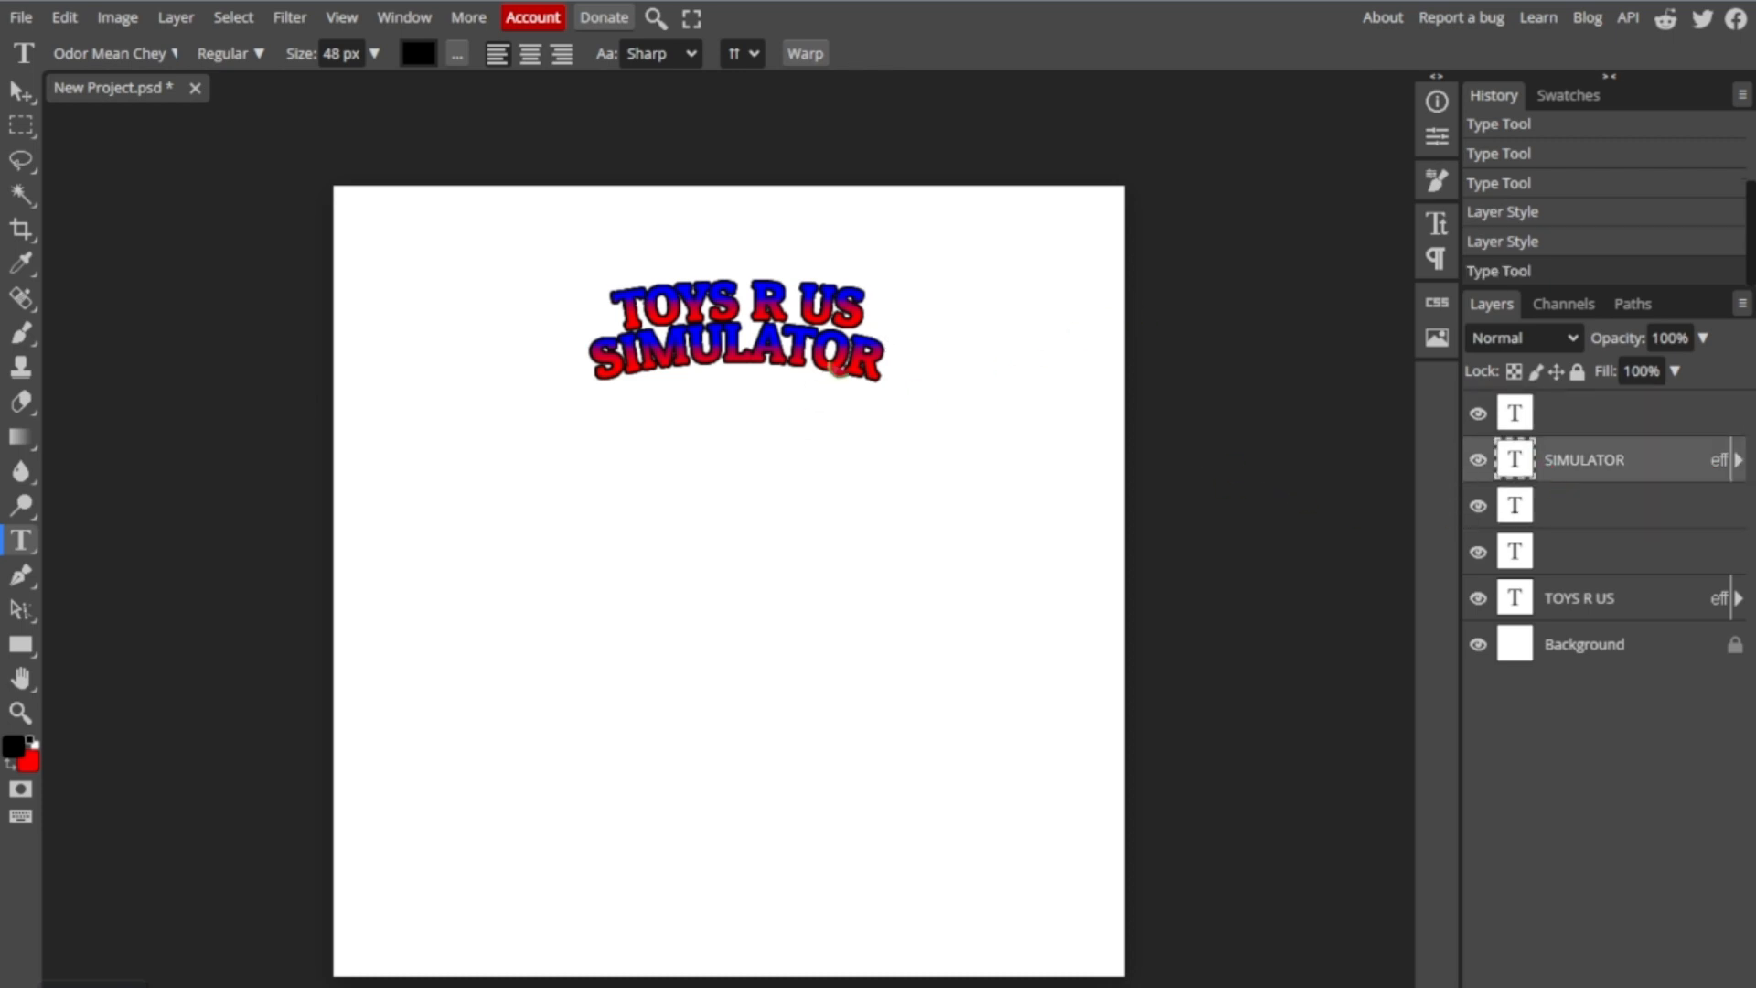
pyautogui.click(827, 370)
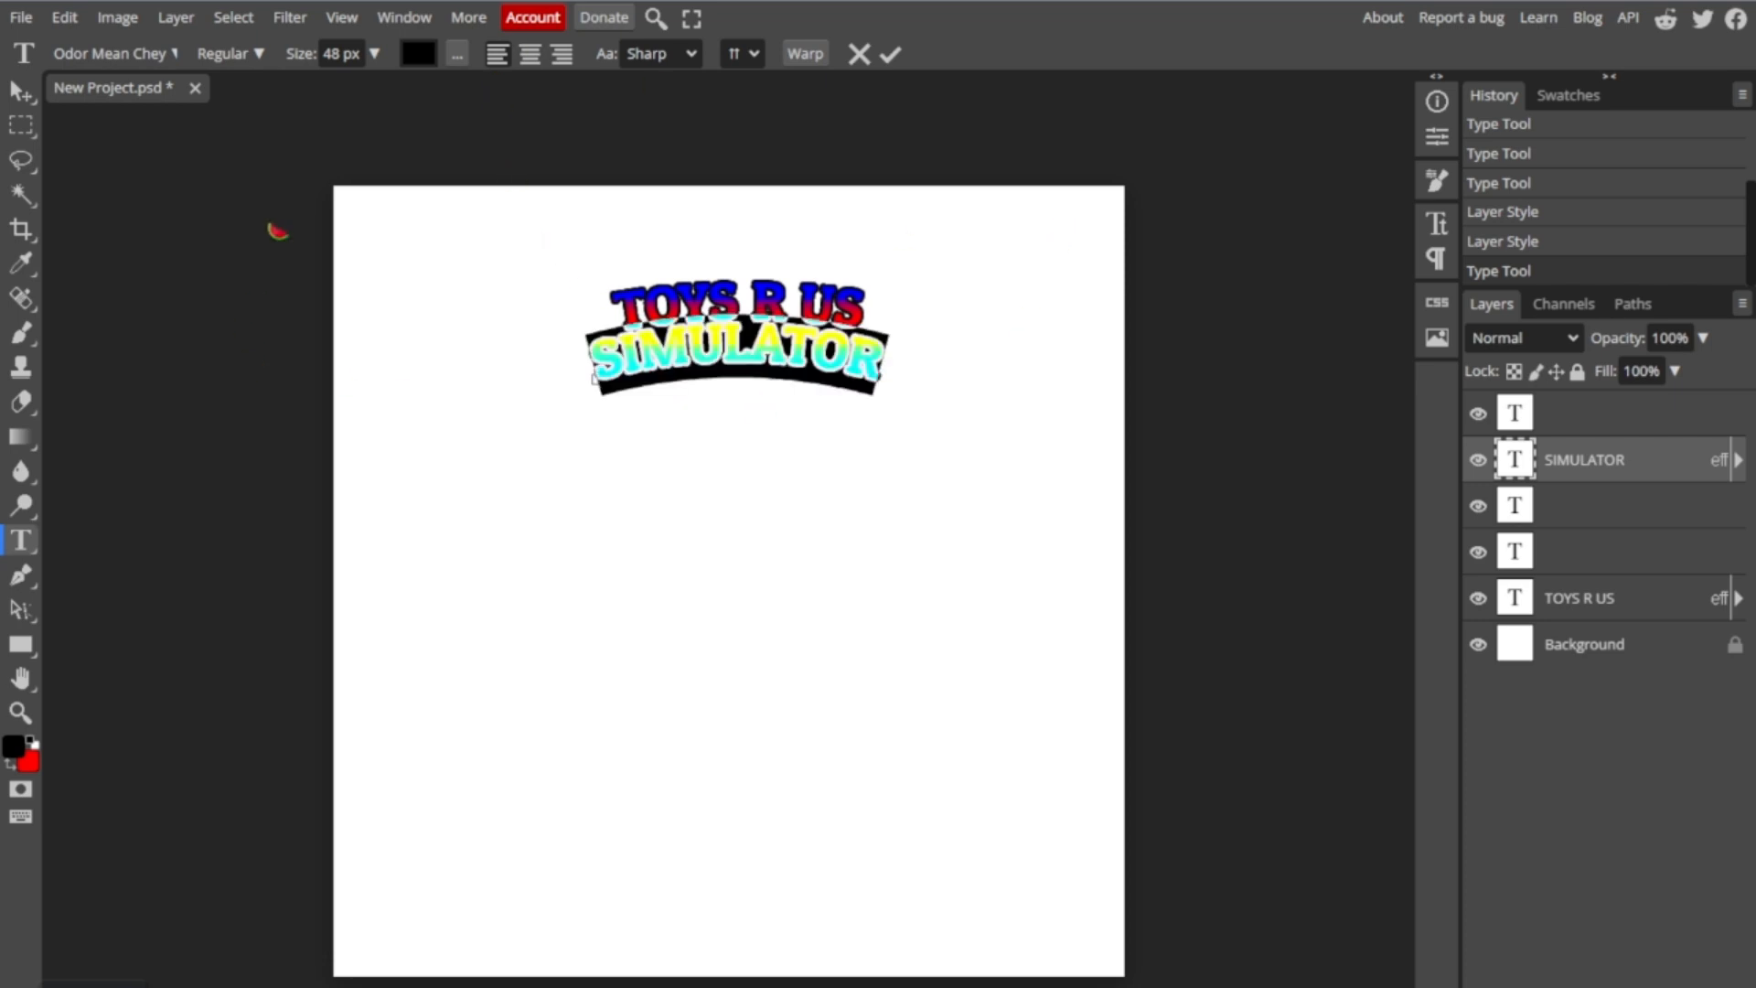
pyautogui.click(340, 53)
pyautogui.press('Return')
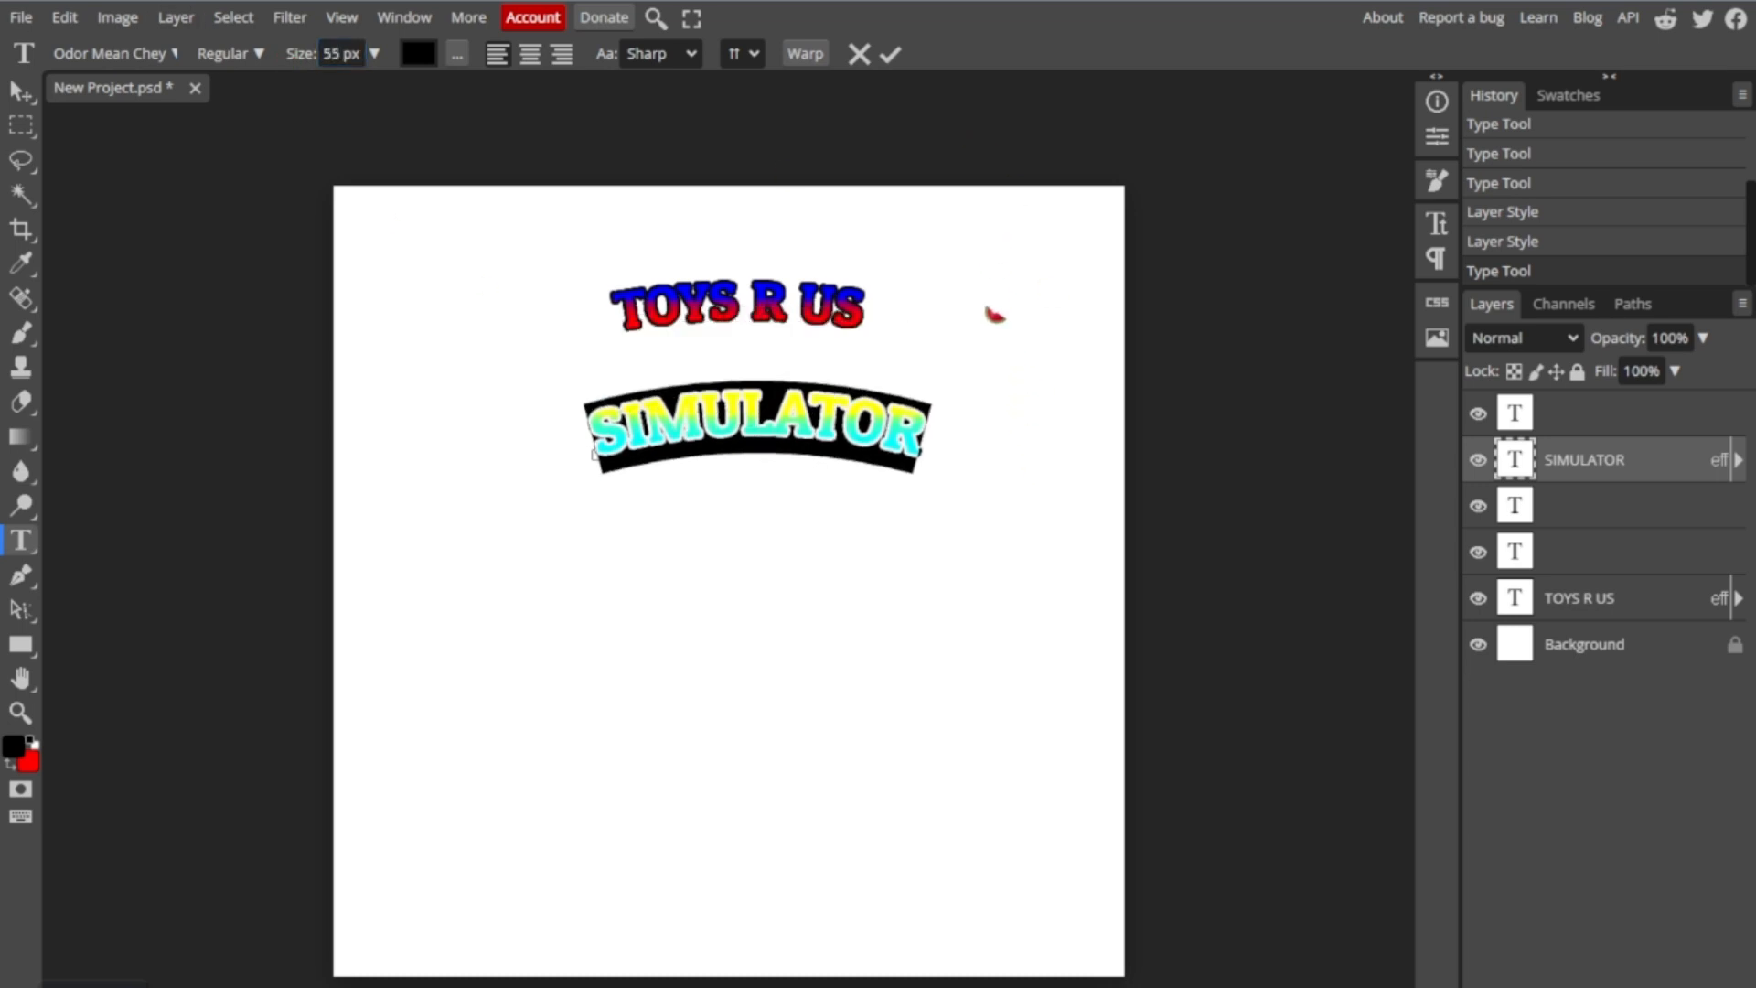
pyautogui.moveTo(995, 315); pyautogui.dragTo(967, 258)
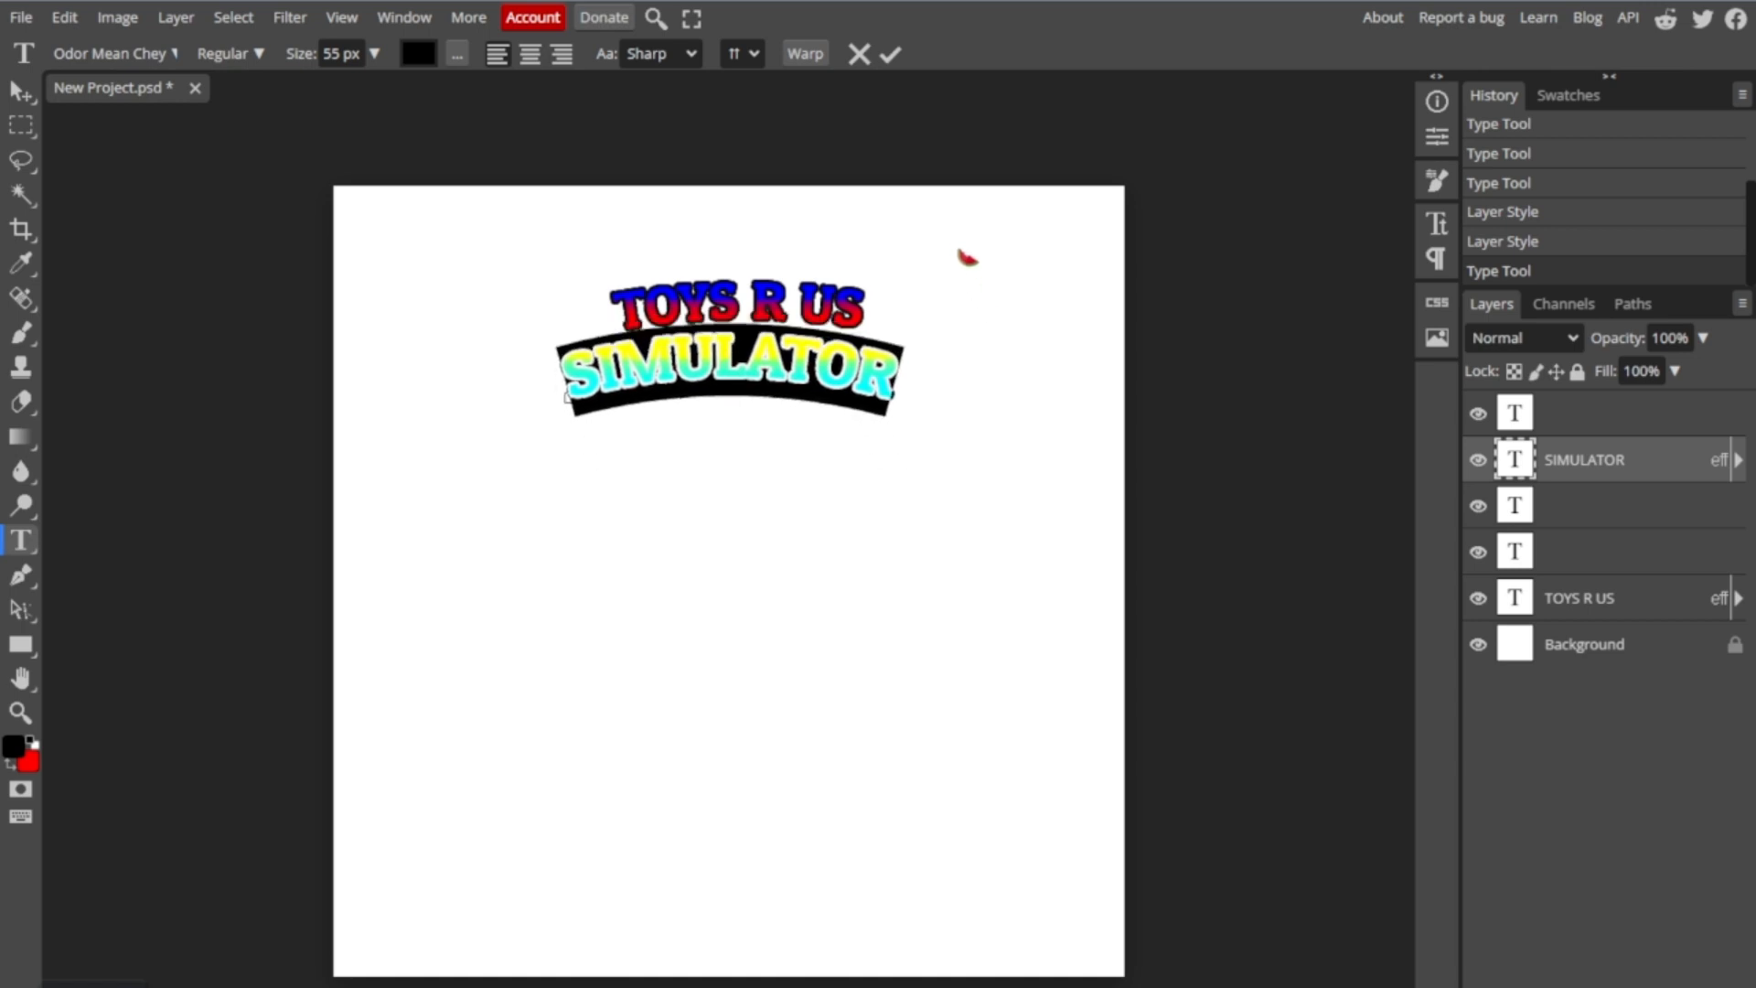
# - Open the "TOYS R US" text for editing with the cursor at its end
pyautogui.click(1580, 596)
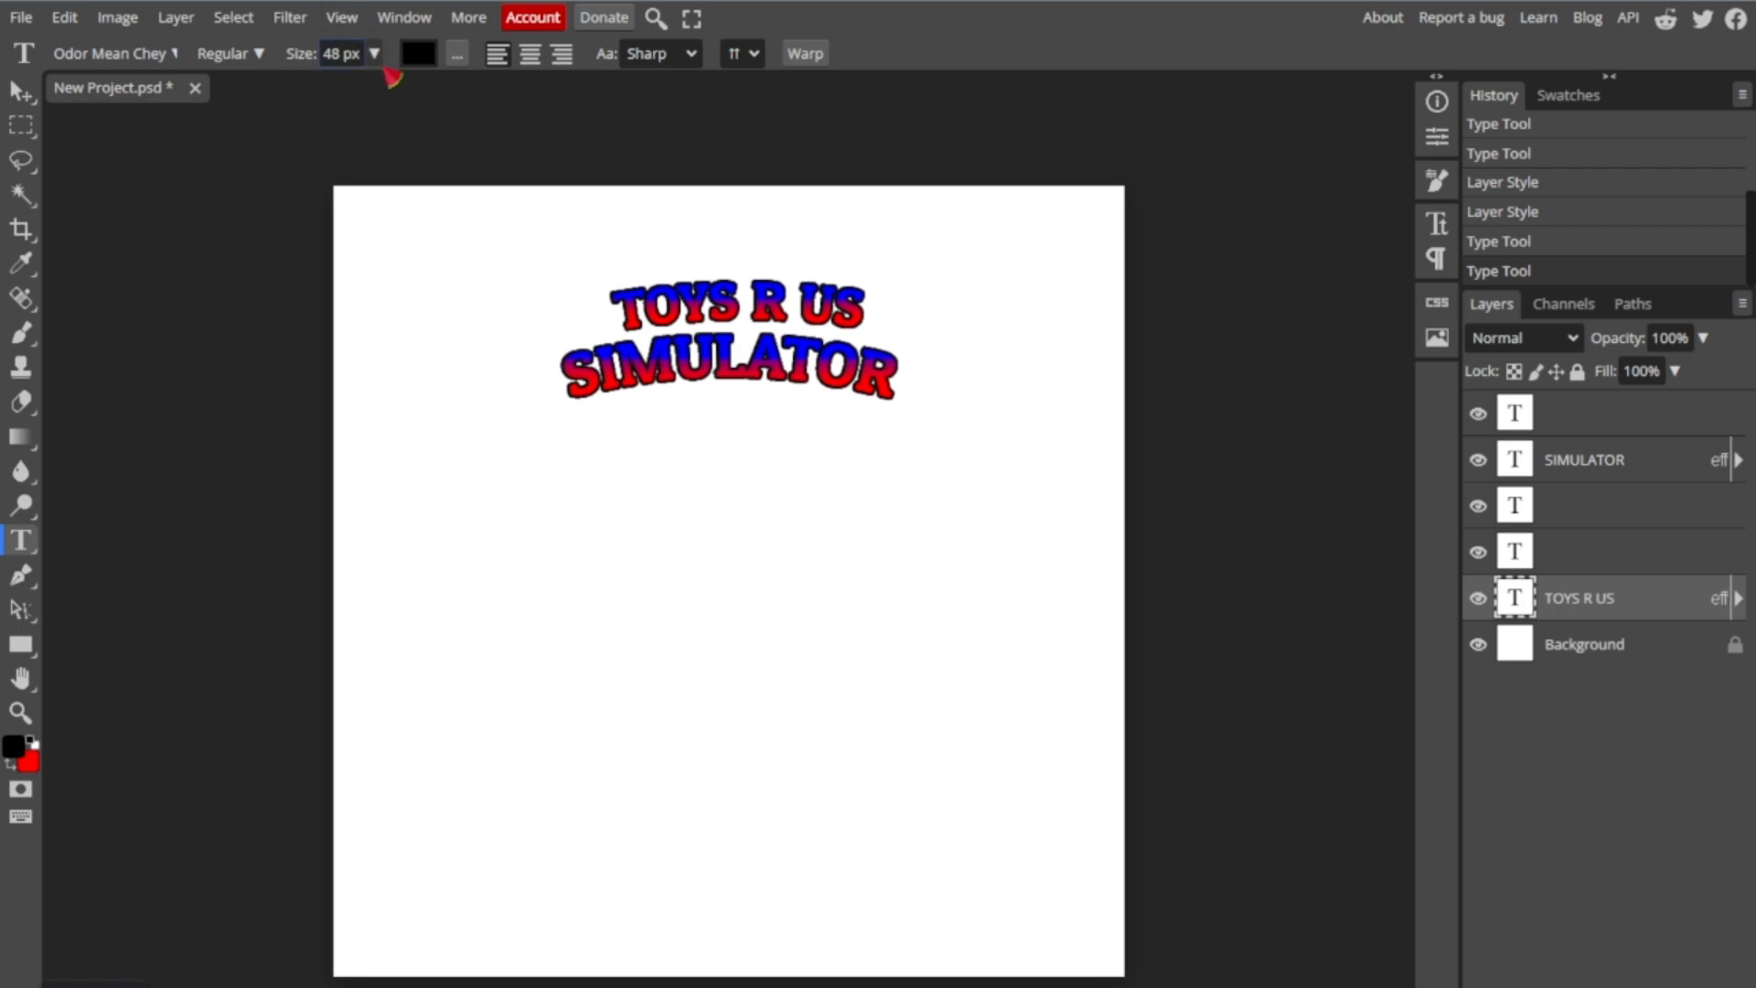
pyautogui.click(756, 277)
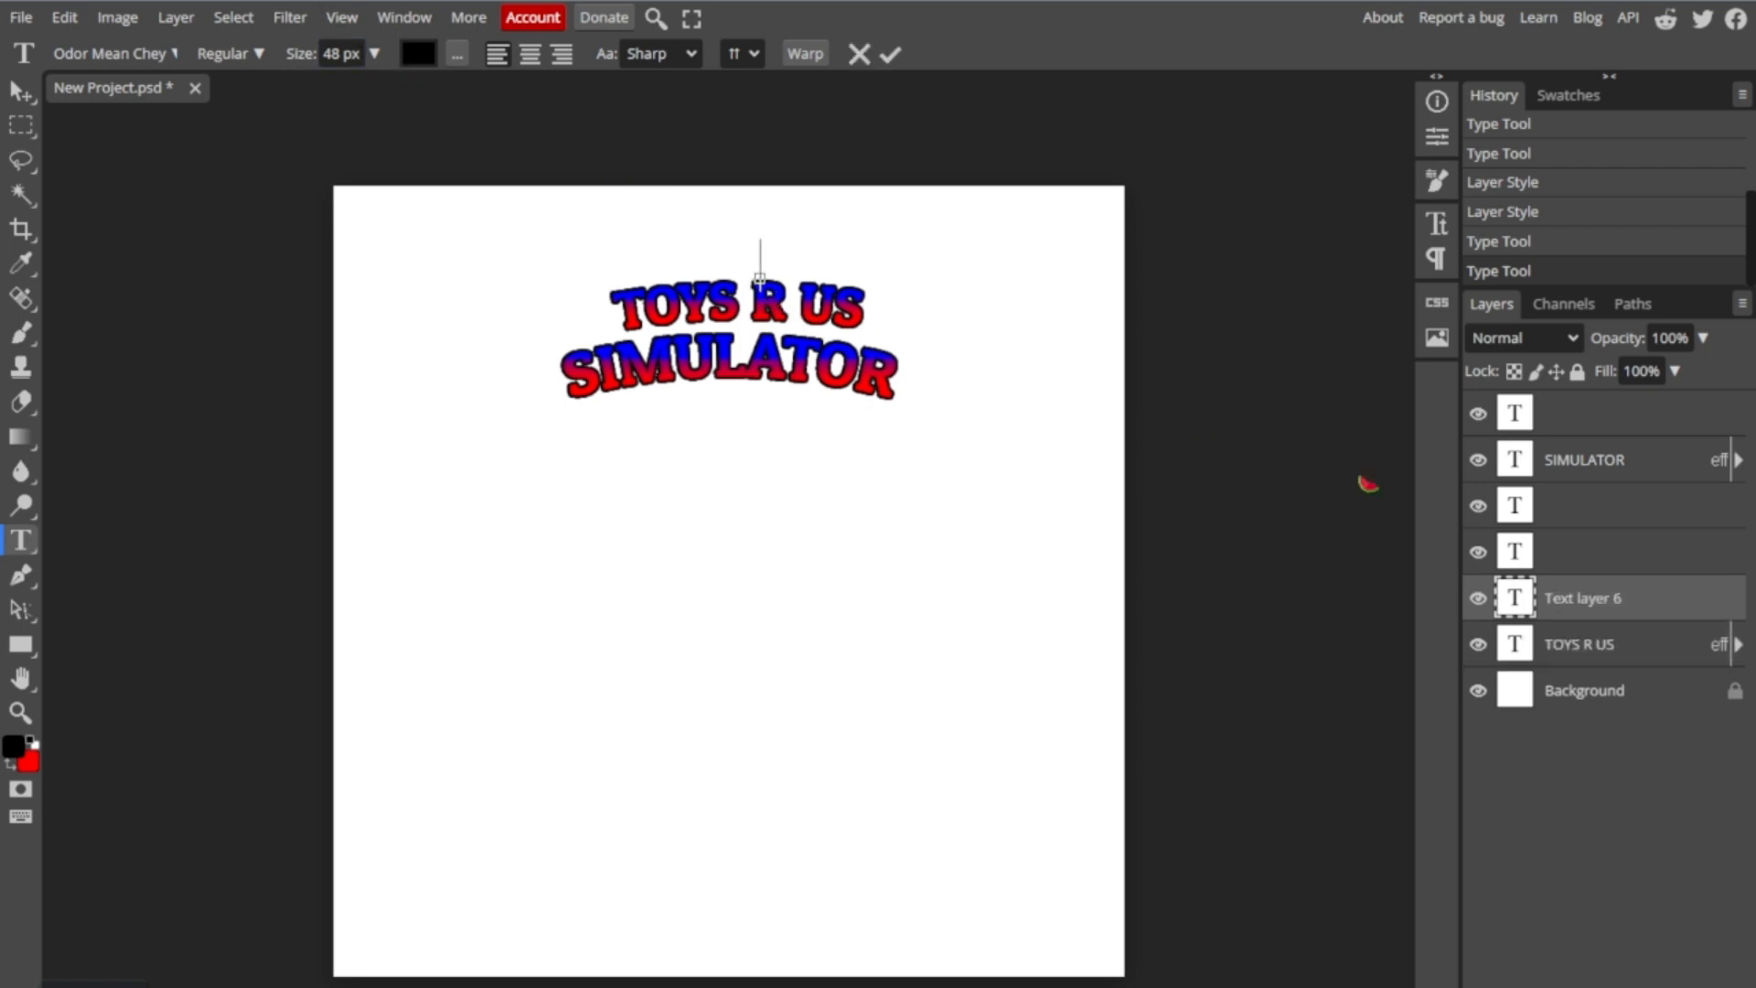
pyautogui.click(1579, 643)
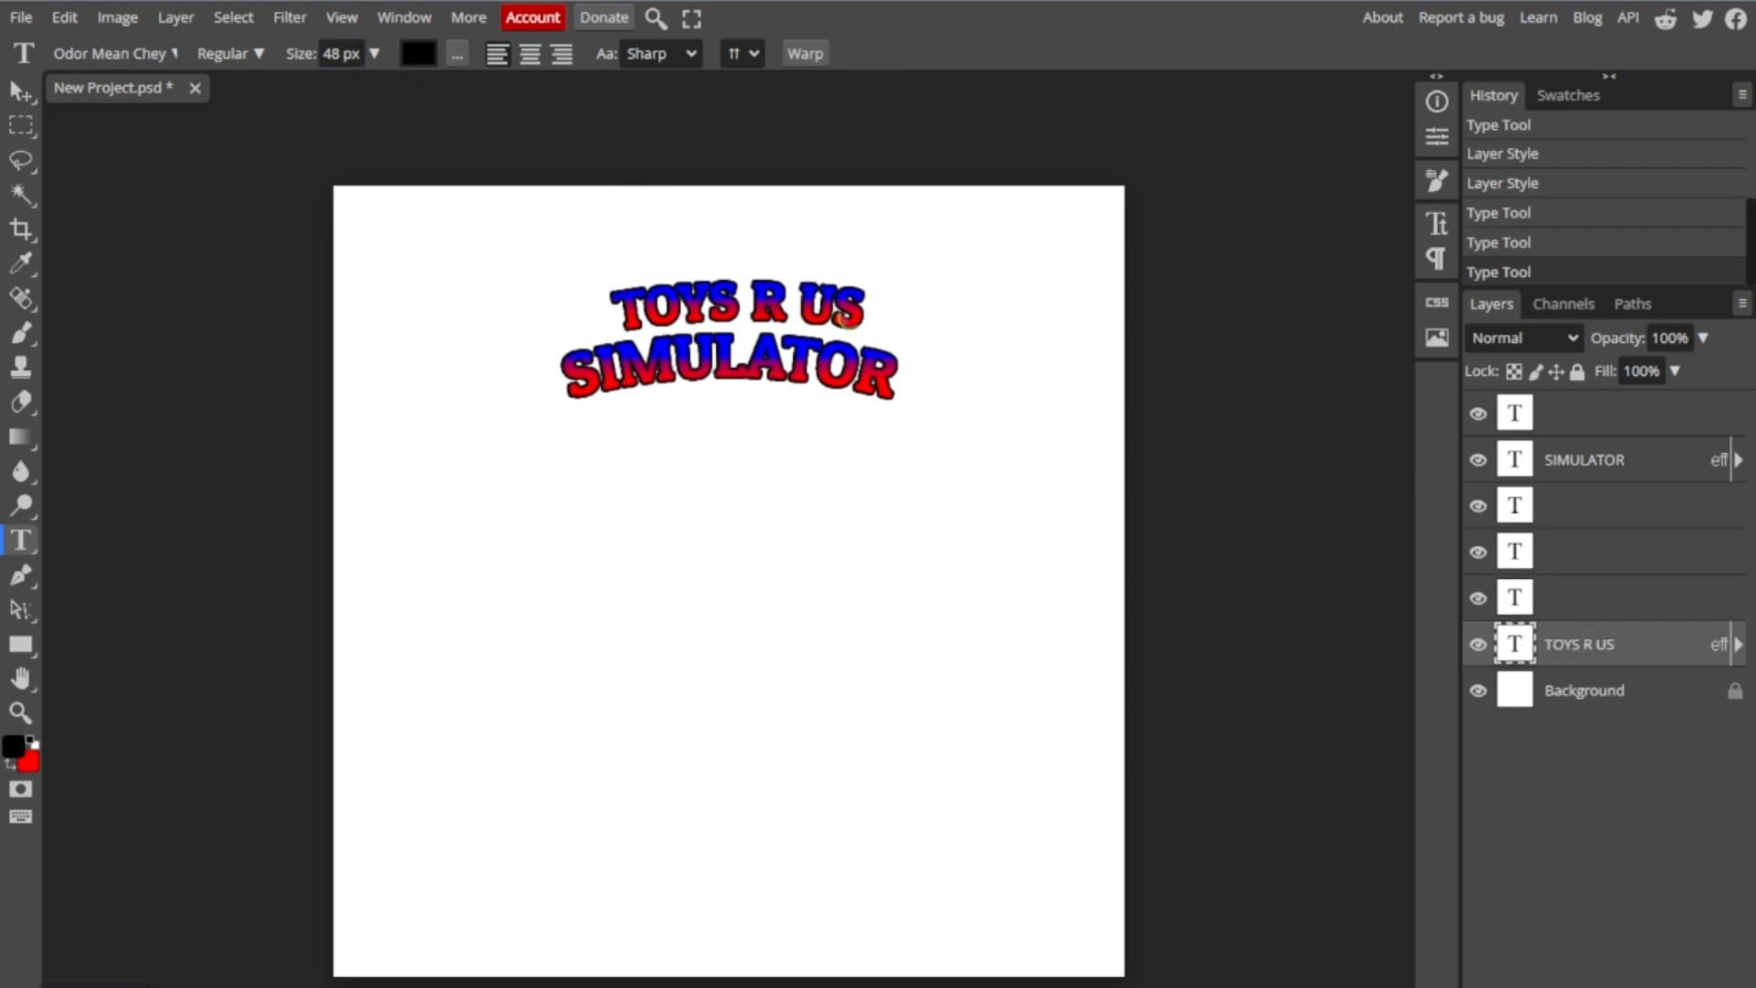
pyautogui.click(839, 316)
pyautogui.press('Right')
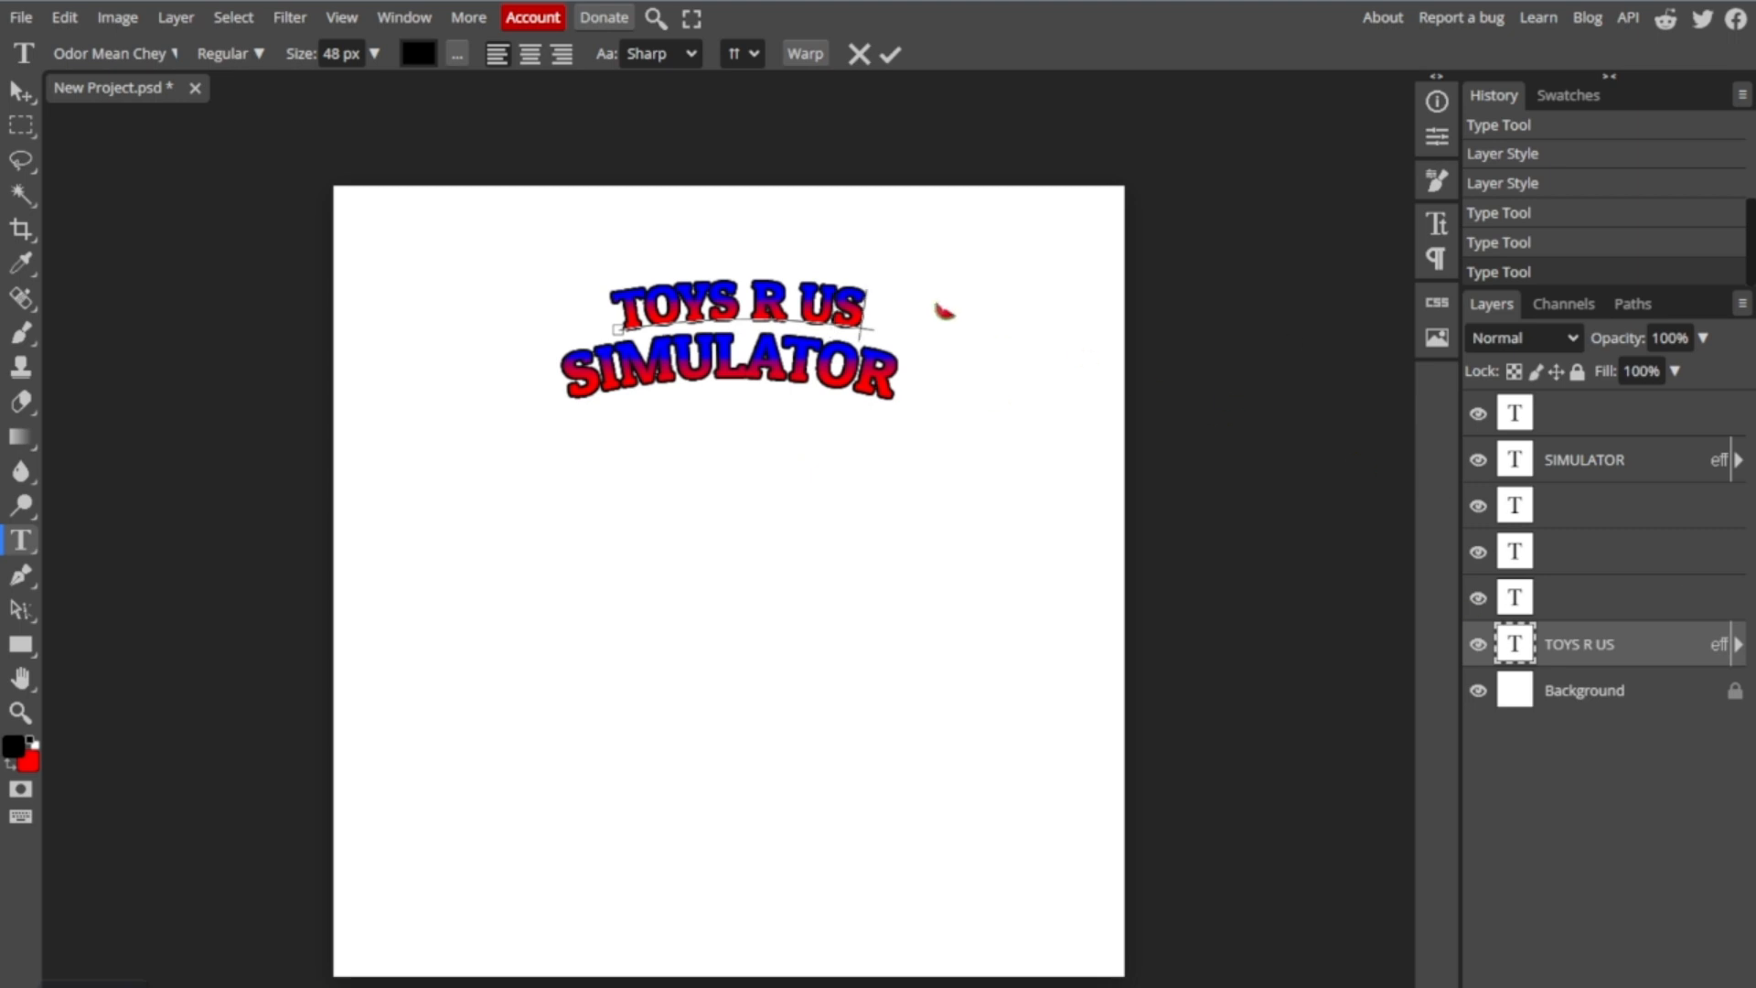
# - Delete most of the upper line's letters and retype them so that it reads "TOYS R US"
pyautogui.press('BackSpace')
pyautogui.press('BackSpace')
pyautogui.press('BackSpace')
pyautogui.press('BackSpace')
pyautogui.press('BackSpace')
pyautogui.press('BackSpace')
pyautogui.press('BackSpace')
pyautogui.press('BackSpace')
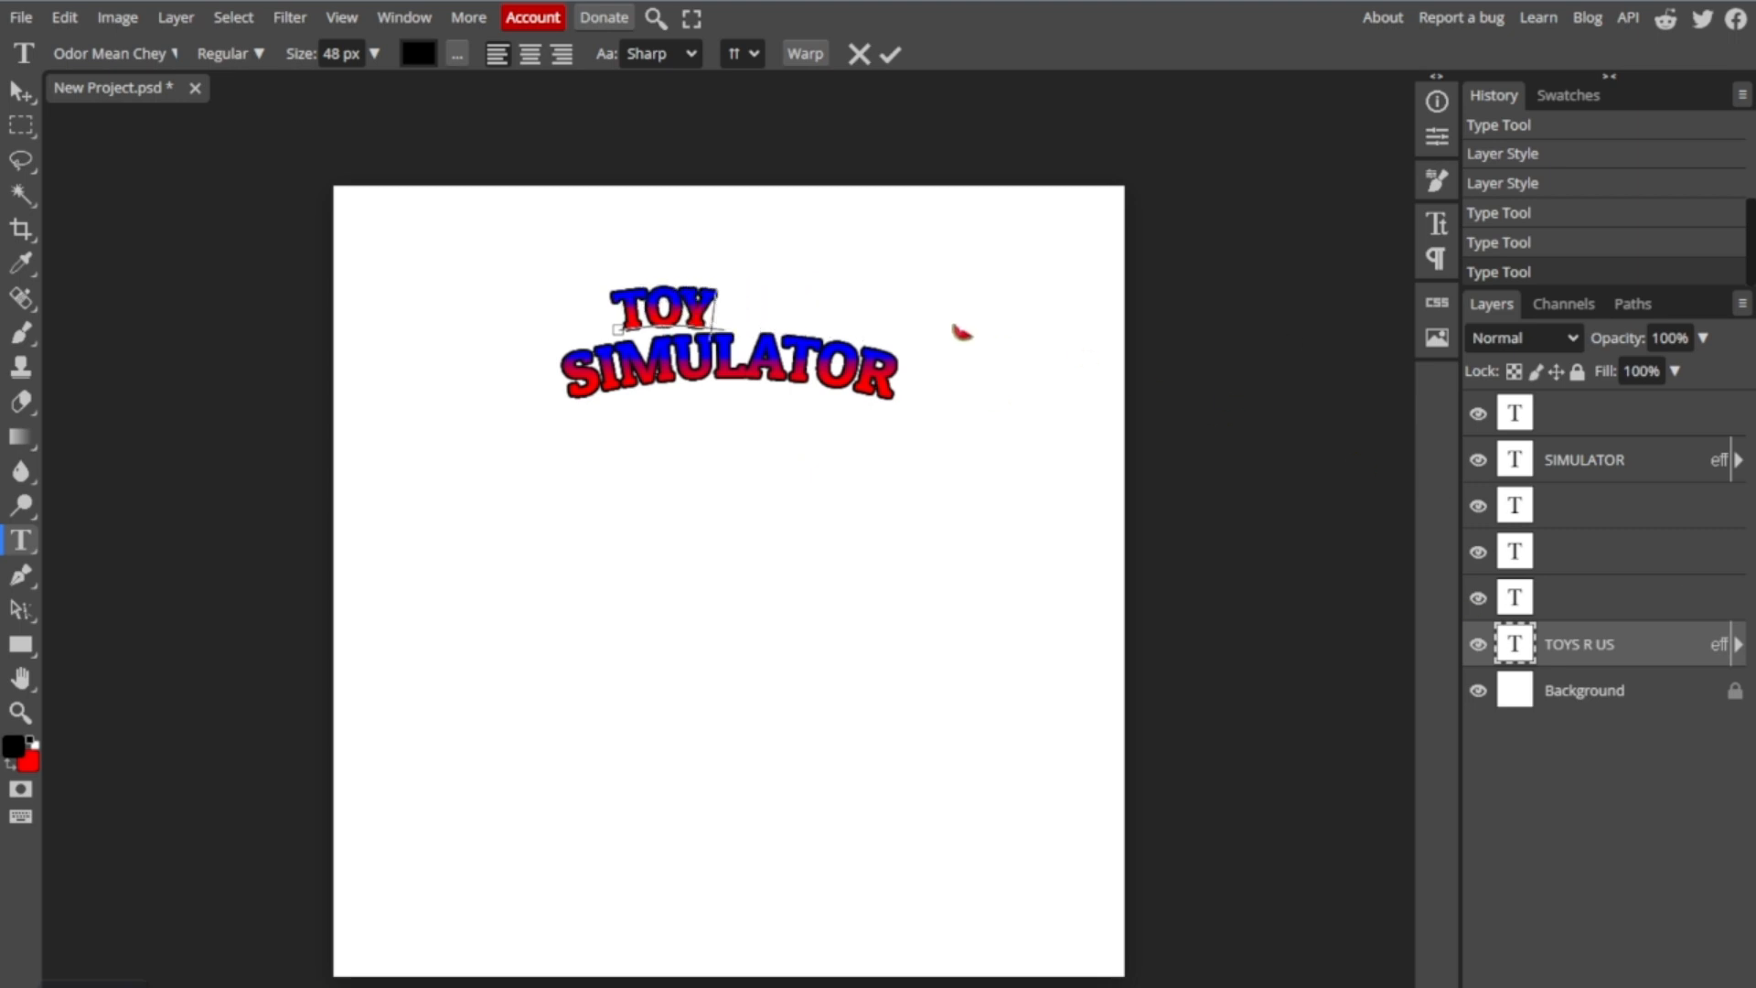
pyautogui.write('TO')
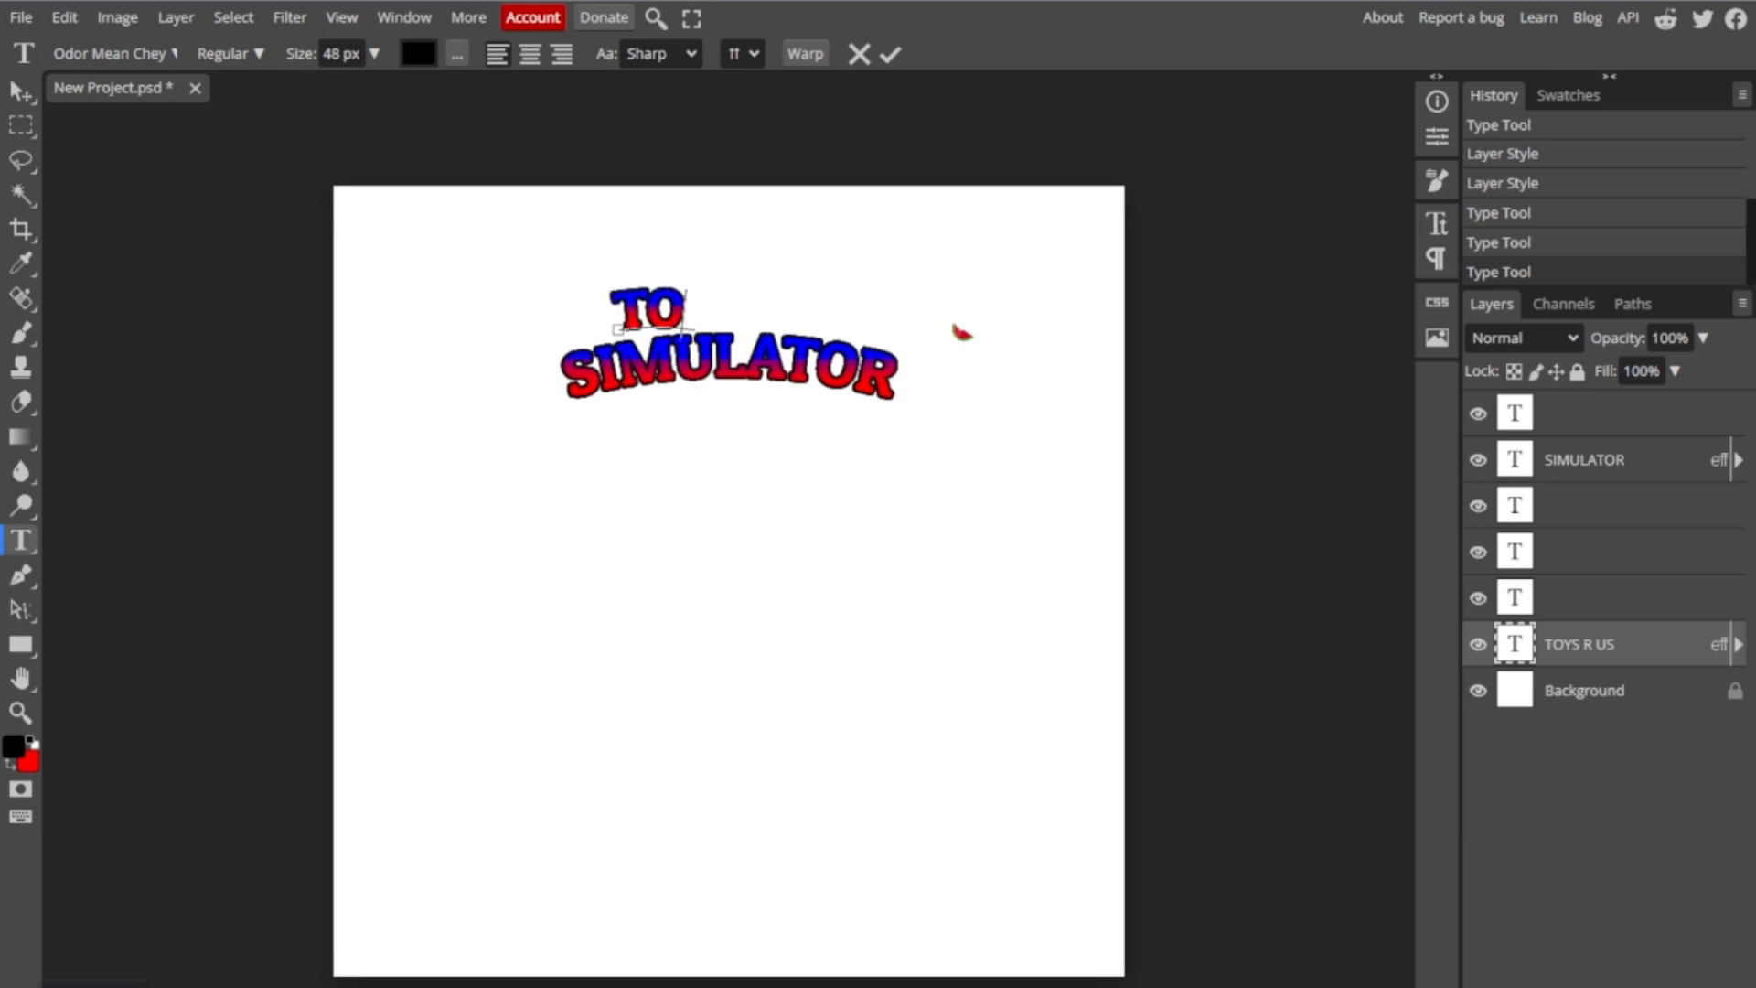
pyautogui.write('YS R')
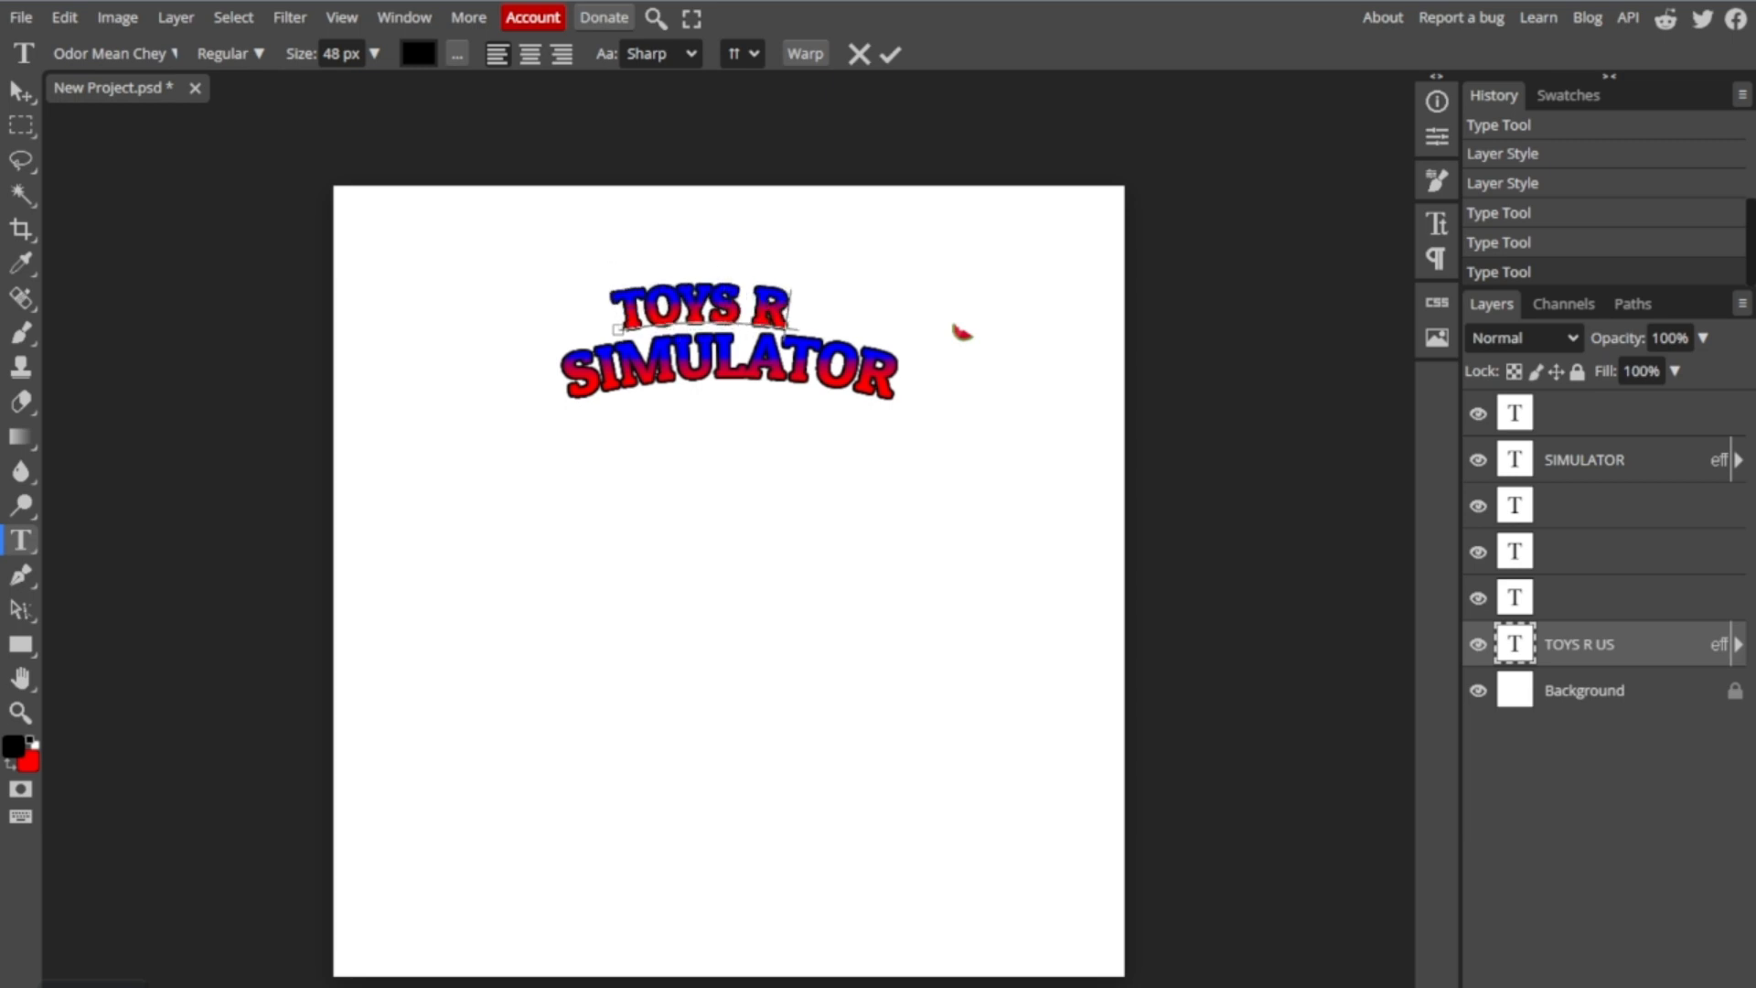
pyautogui.write(' UZ')
pyautogui.press('BackSpace')
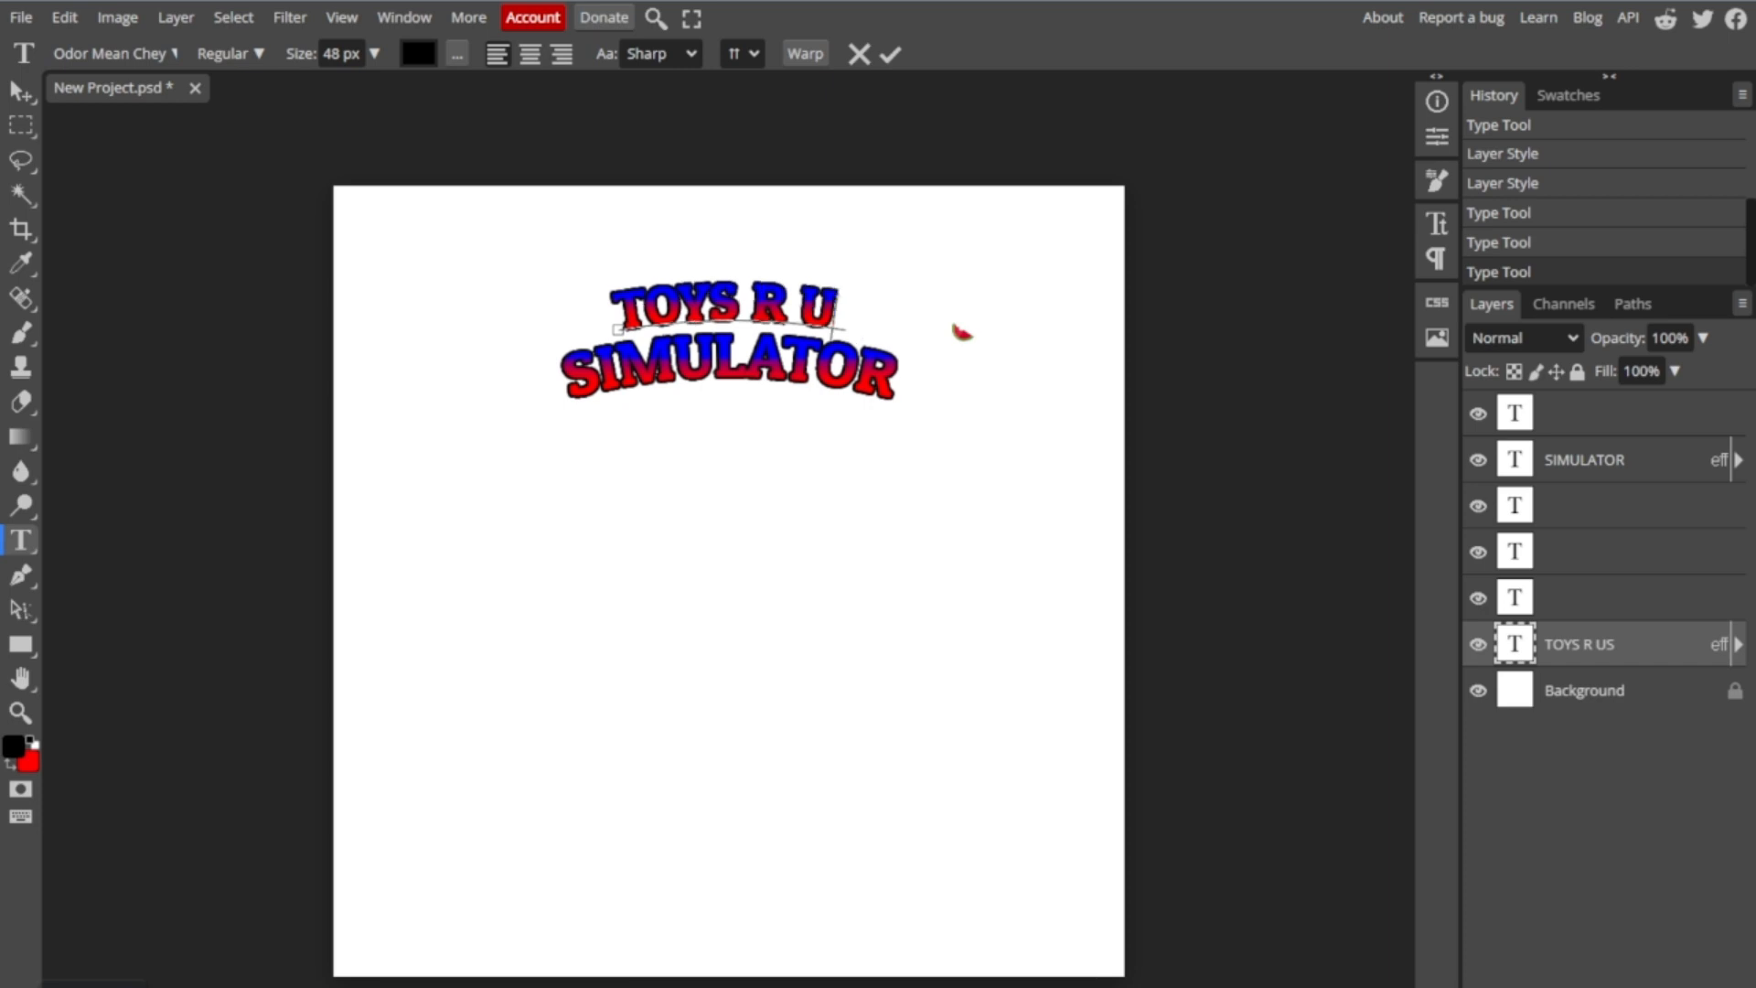
pyautogui.write('S')
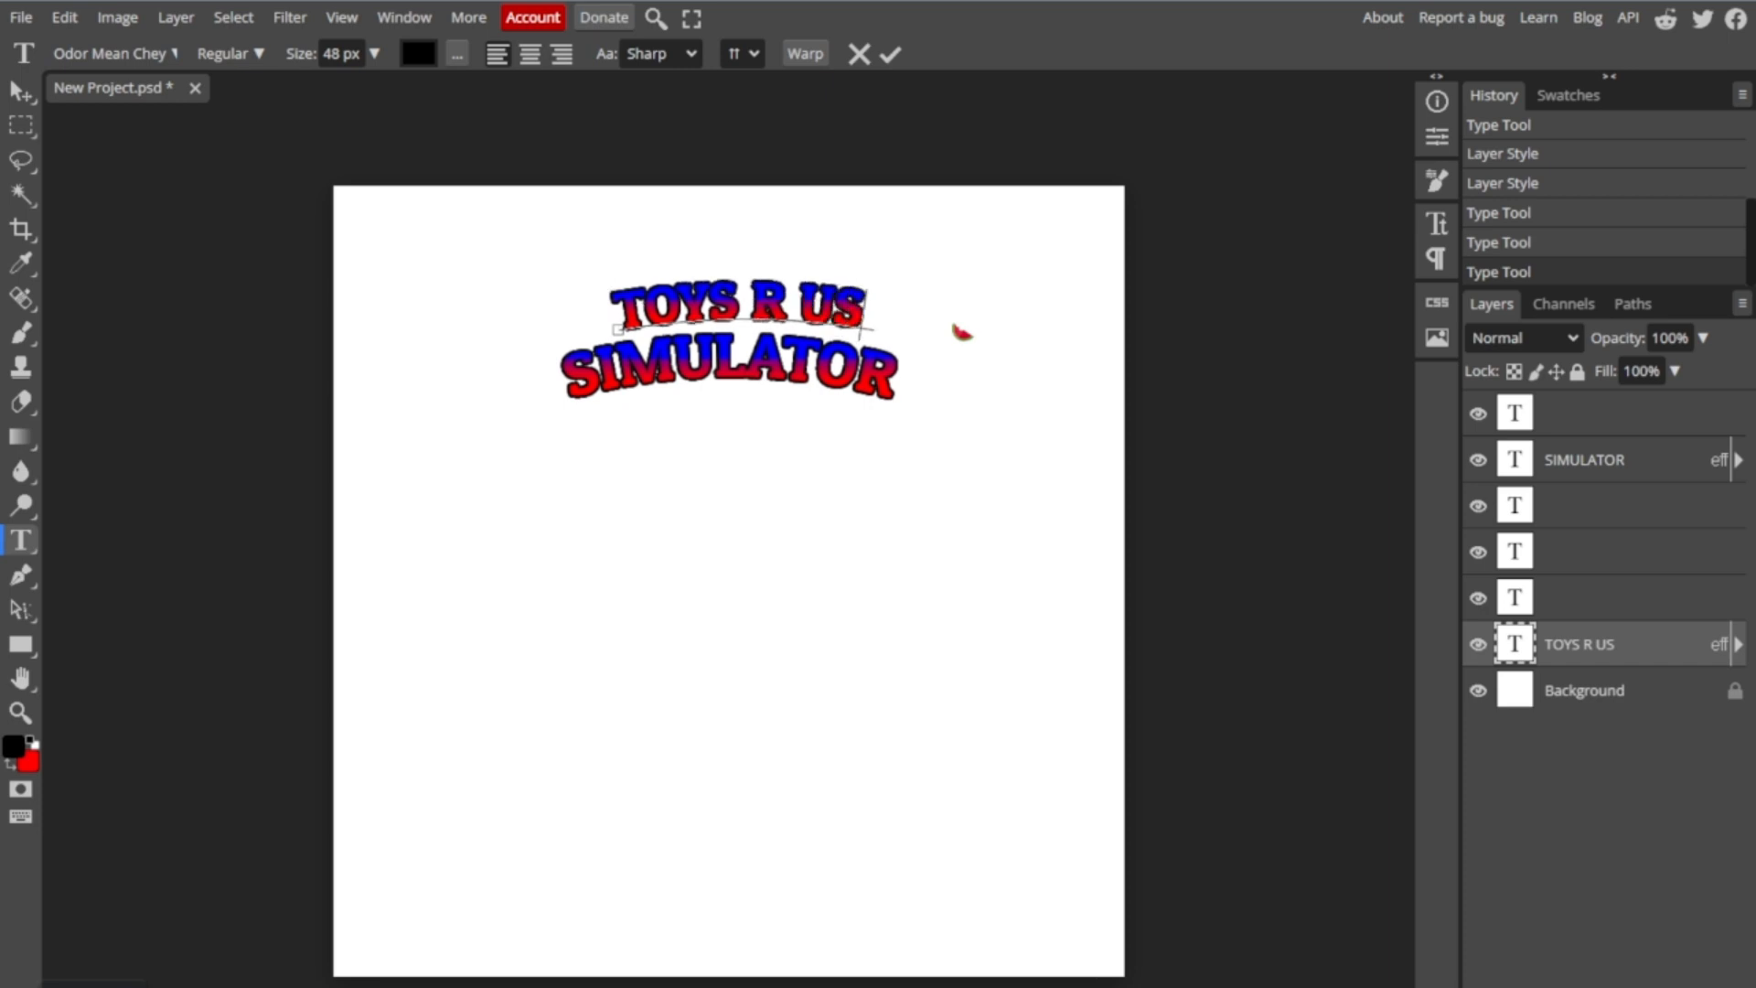
# - Set the size of the whole "TOYS R US" text to 55 px
pyautogui.moveTo(883, 290); pyautogui.dragTo(556, 303)
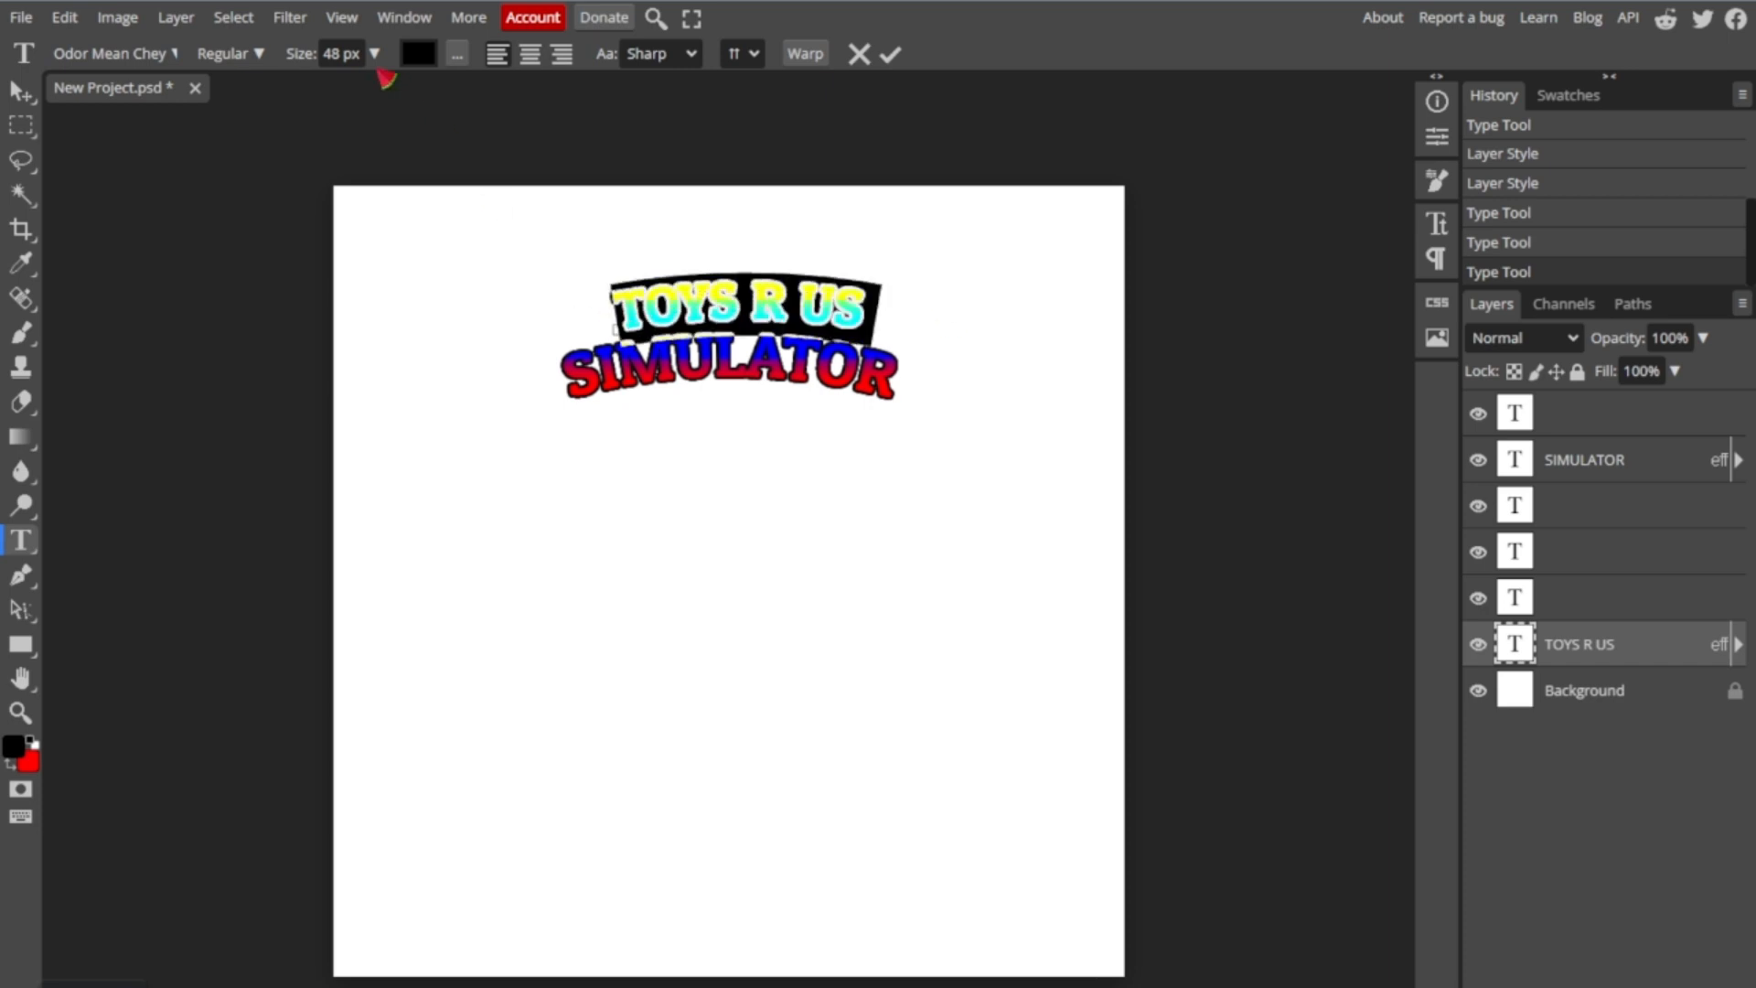
pyautogui.moveTo(342, 54); pyautogui.dragTo(208, 82)
pyautogui.write('55')
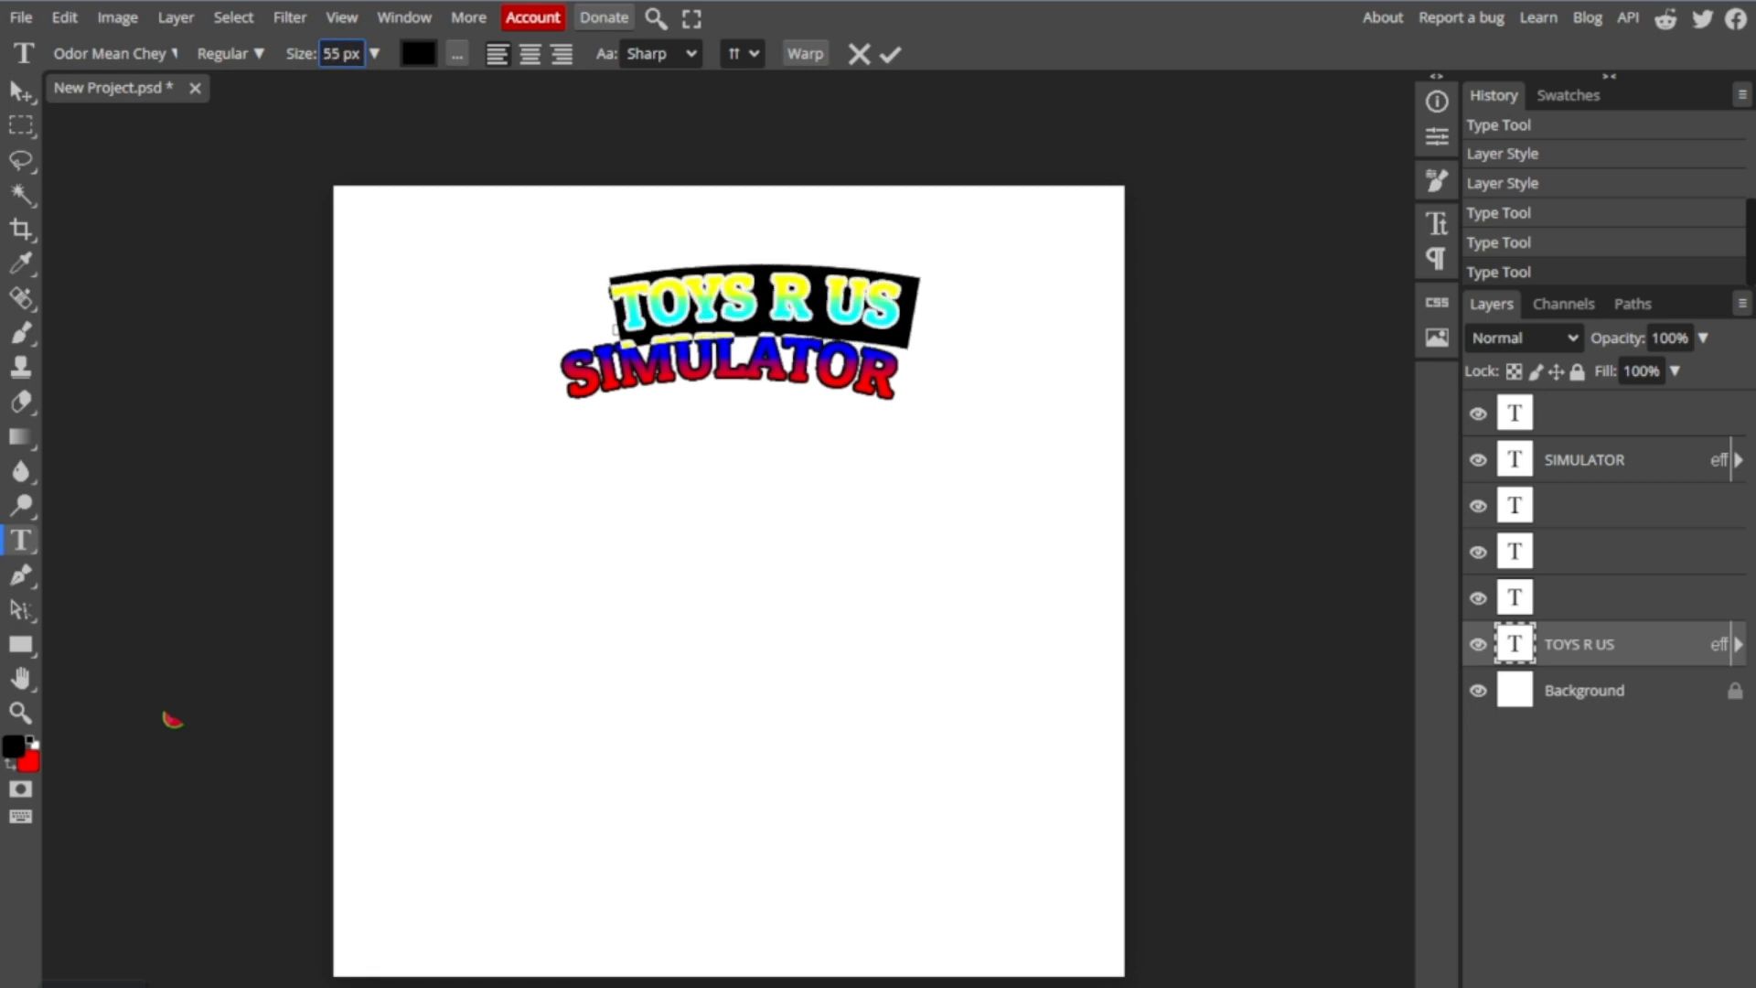
# - Move the "TOYS R US" text so that it sits centred just above "SIMULATOR" and commit the edit
pyautogui.moveTo(1176, 204)
pyautogui.mouseDown()
pyautogui.moveTo(1082, 223)
pyautogui.moveTo(1137, 176)
pyautogui.moveTo(1171, 183)
pyautogui.moveTo(1174, 209)
pyautogui.mouseUp()
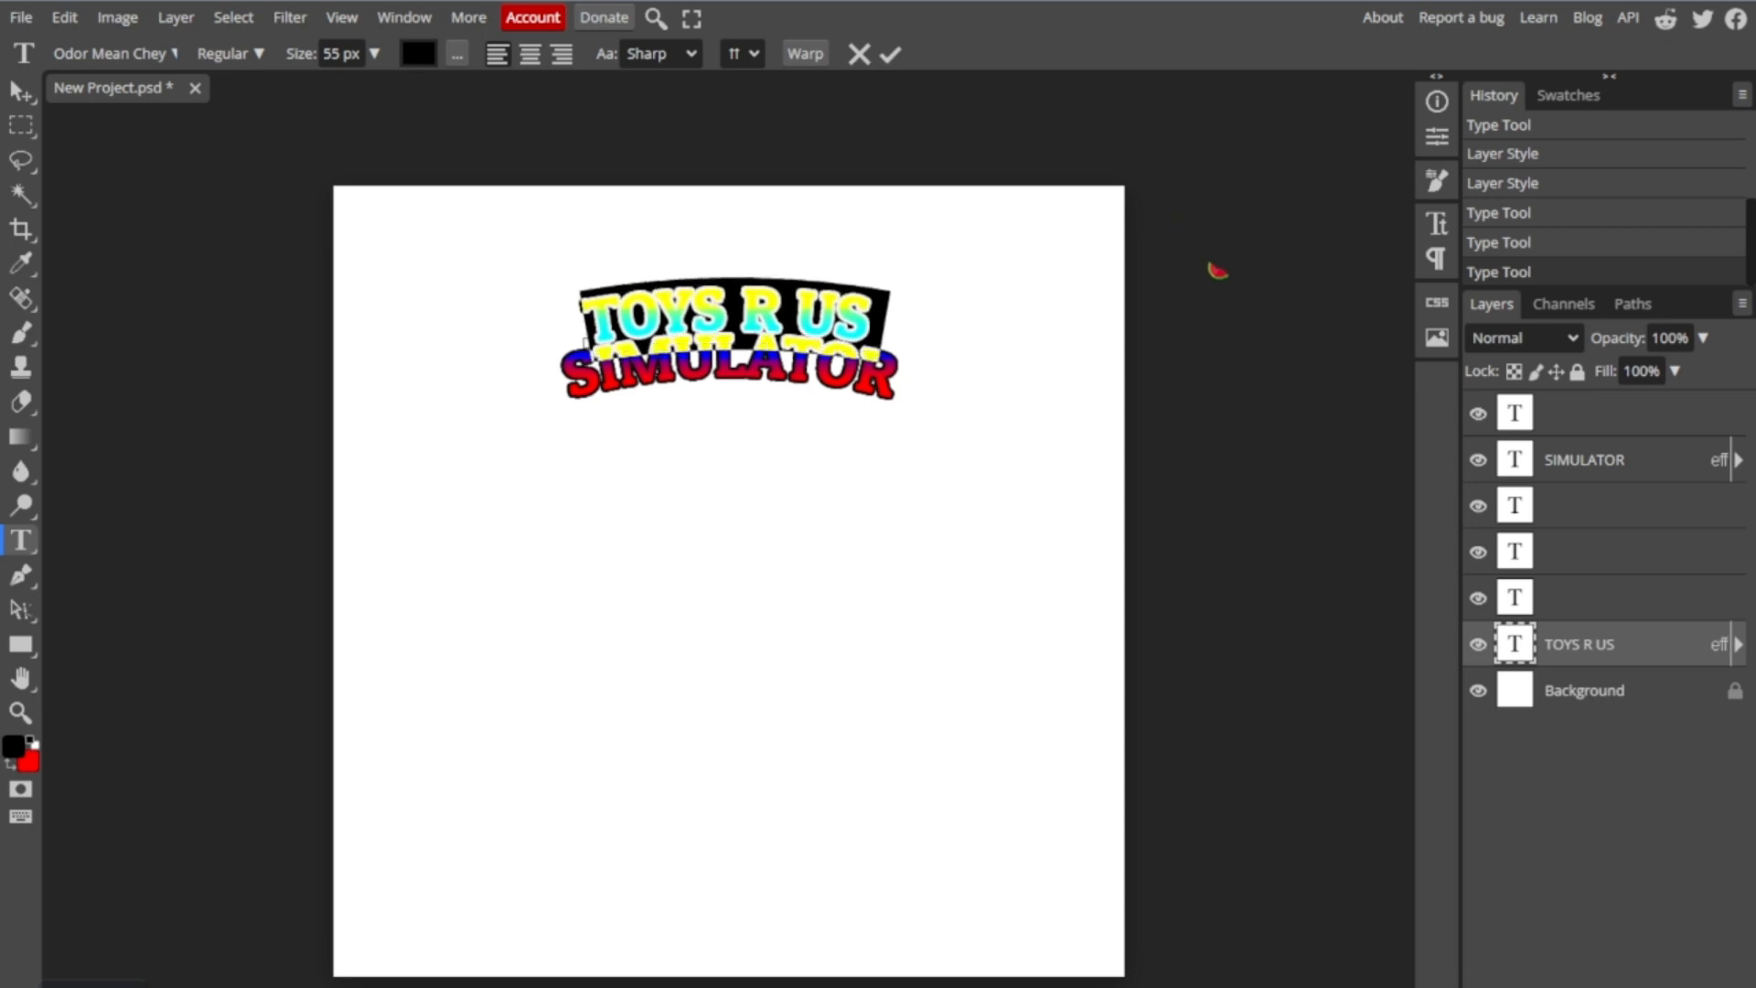
pyautogui.click(1596, 552)
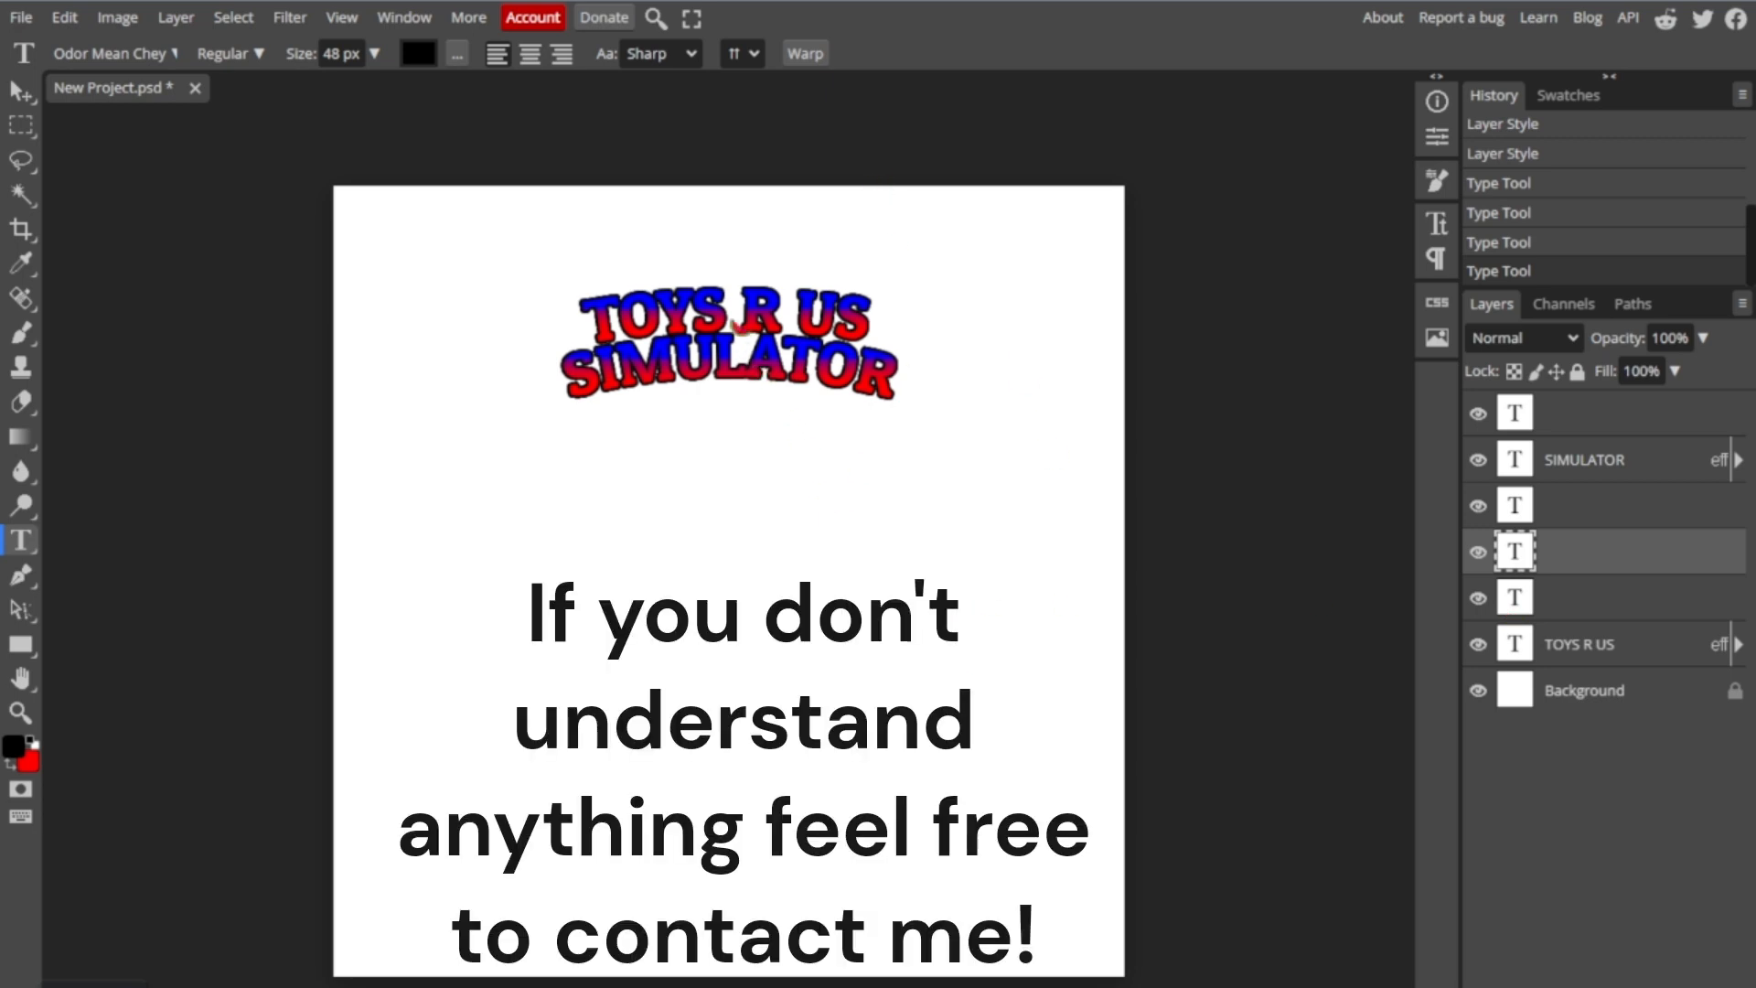
pyautogui.click(717, 294)
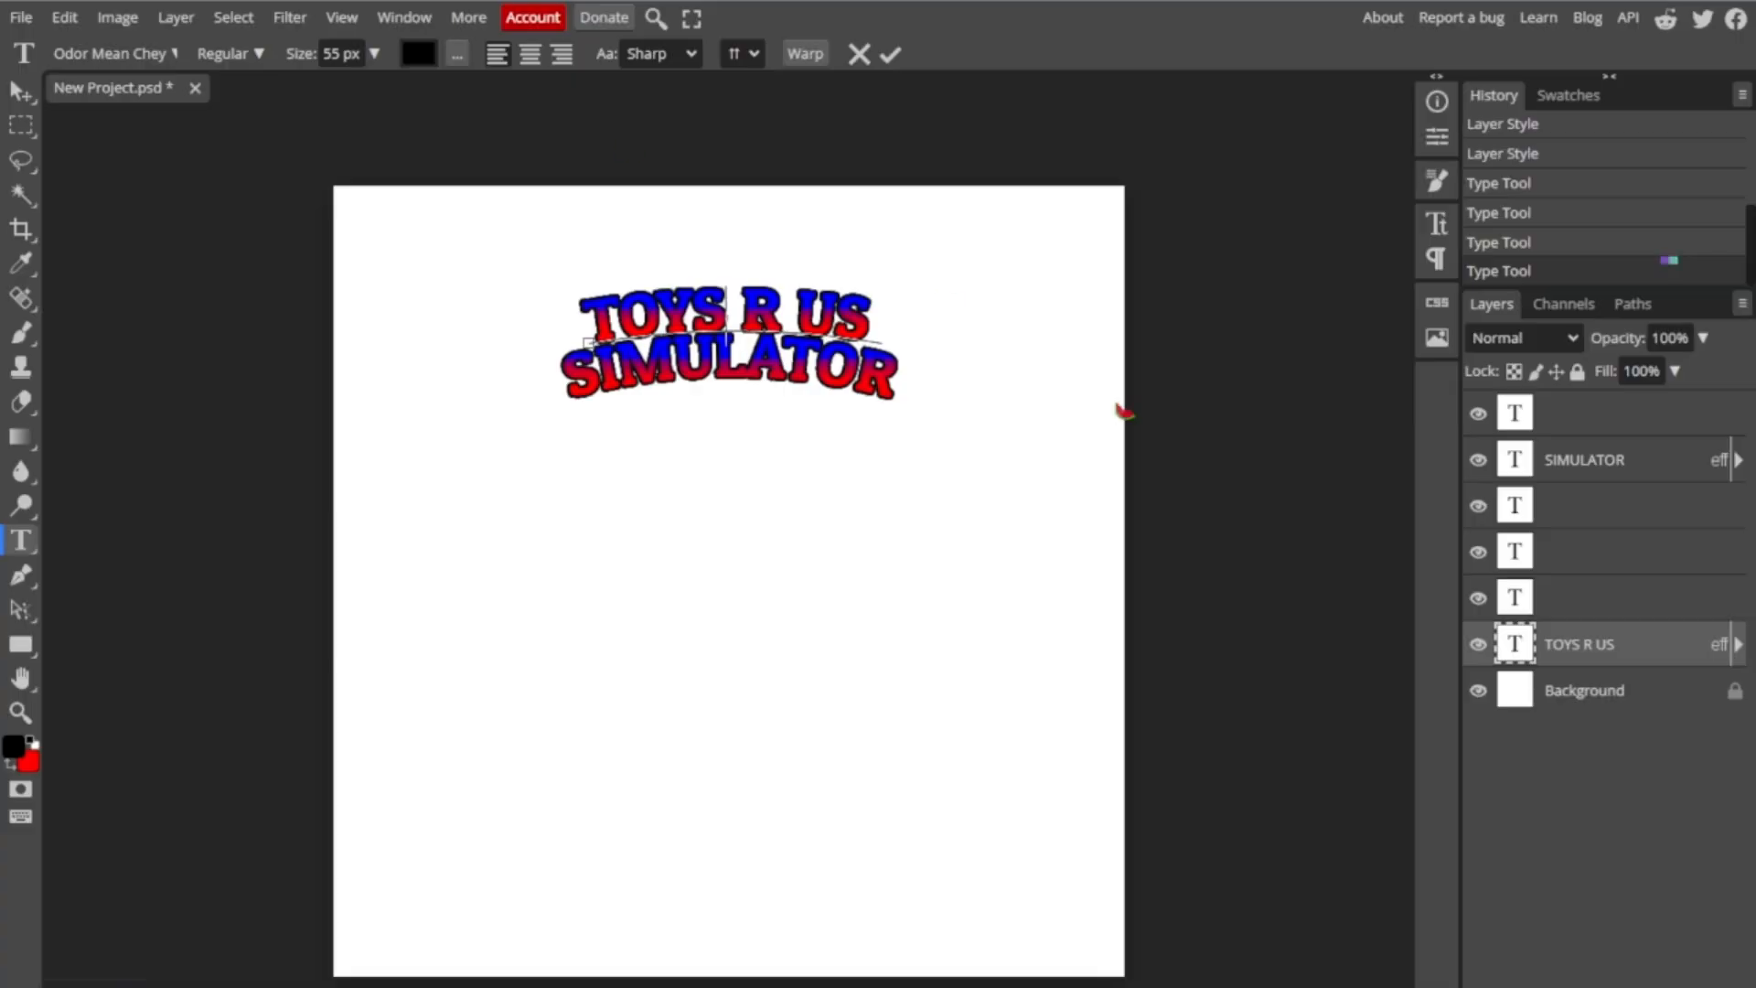
# - Enable the Stroke and Gradient Overlay layer styles on the Background layer
pyautogui.rightClick(1591, 702)
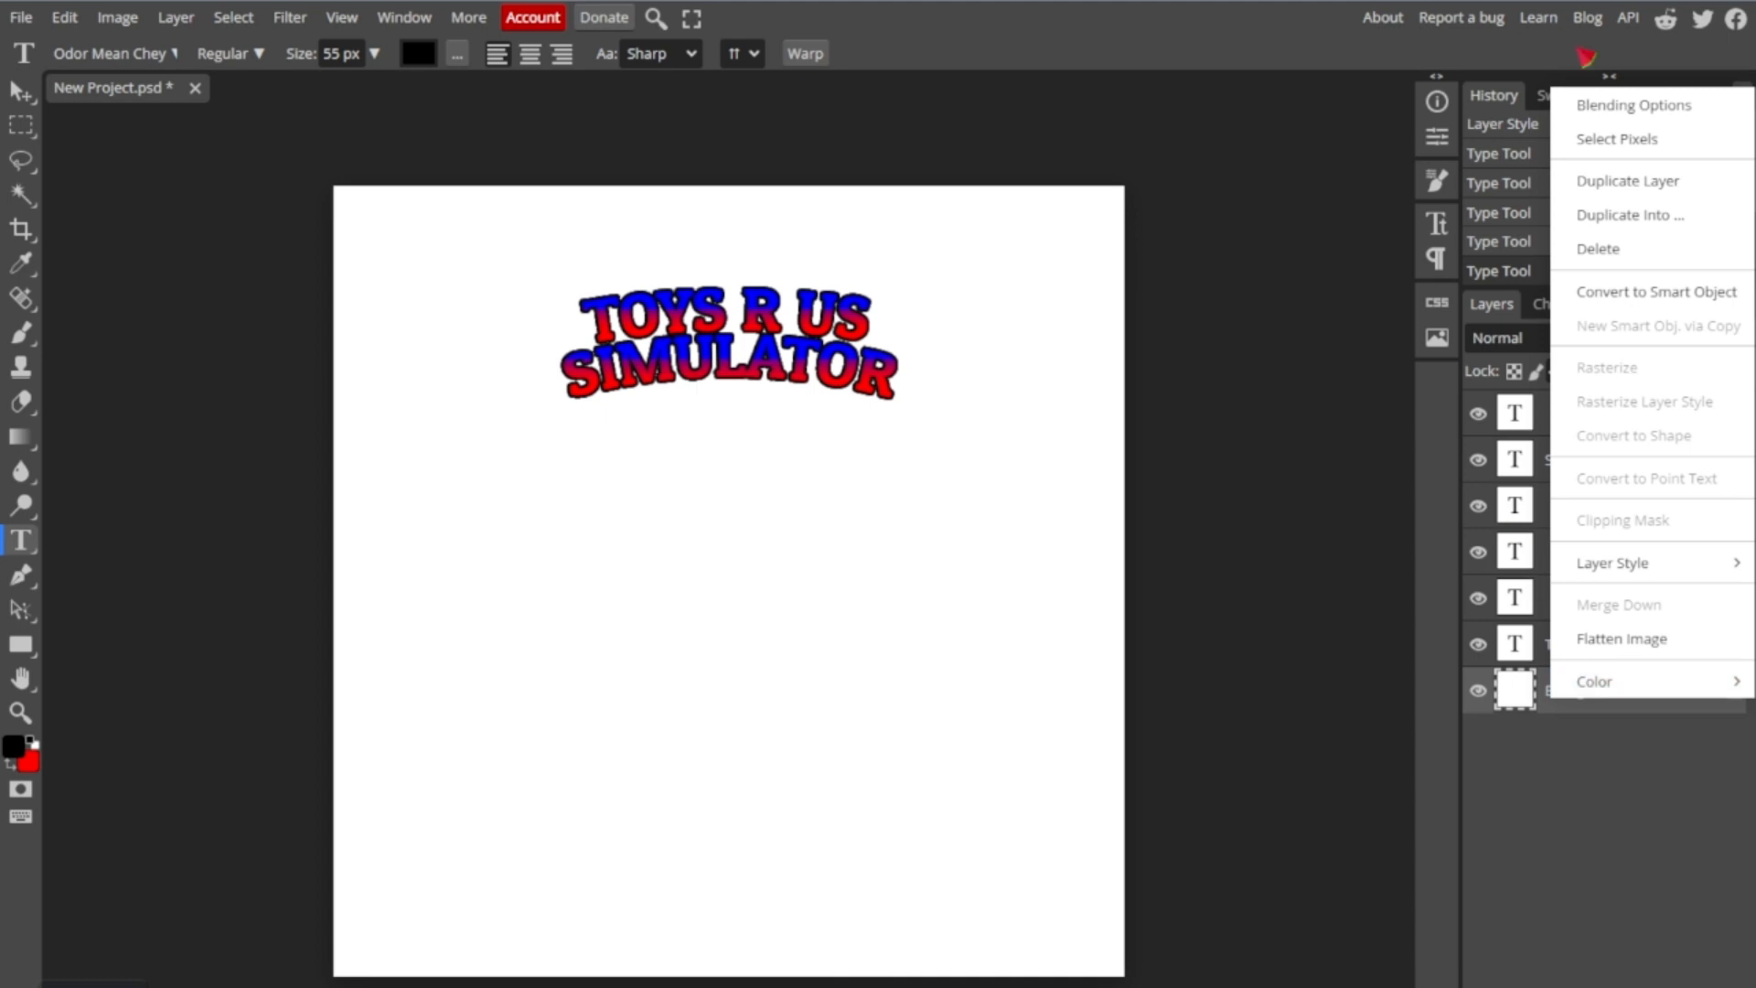
pyautogui.click(1610, 106)
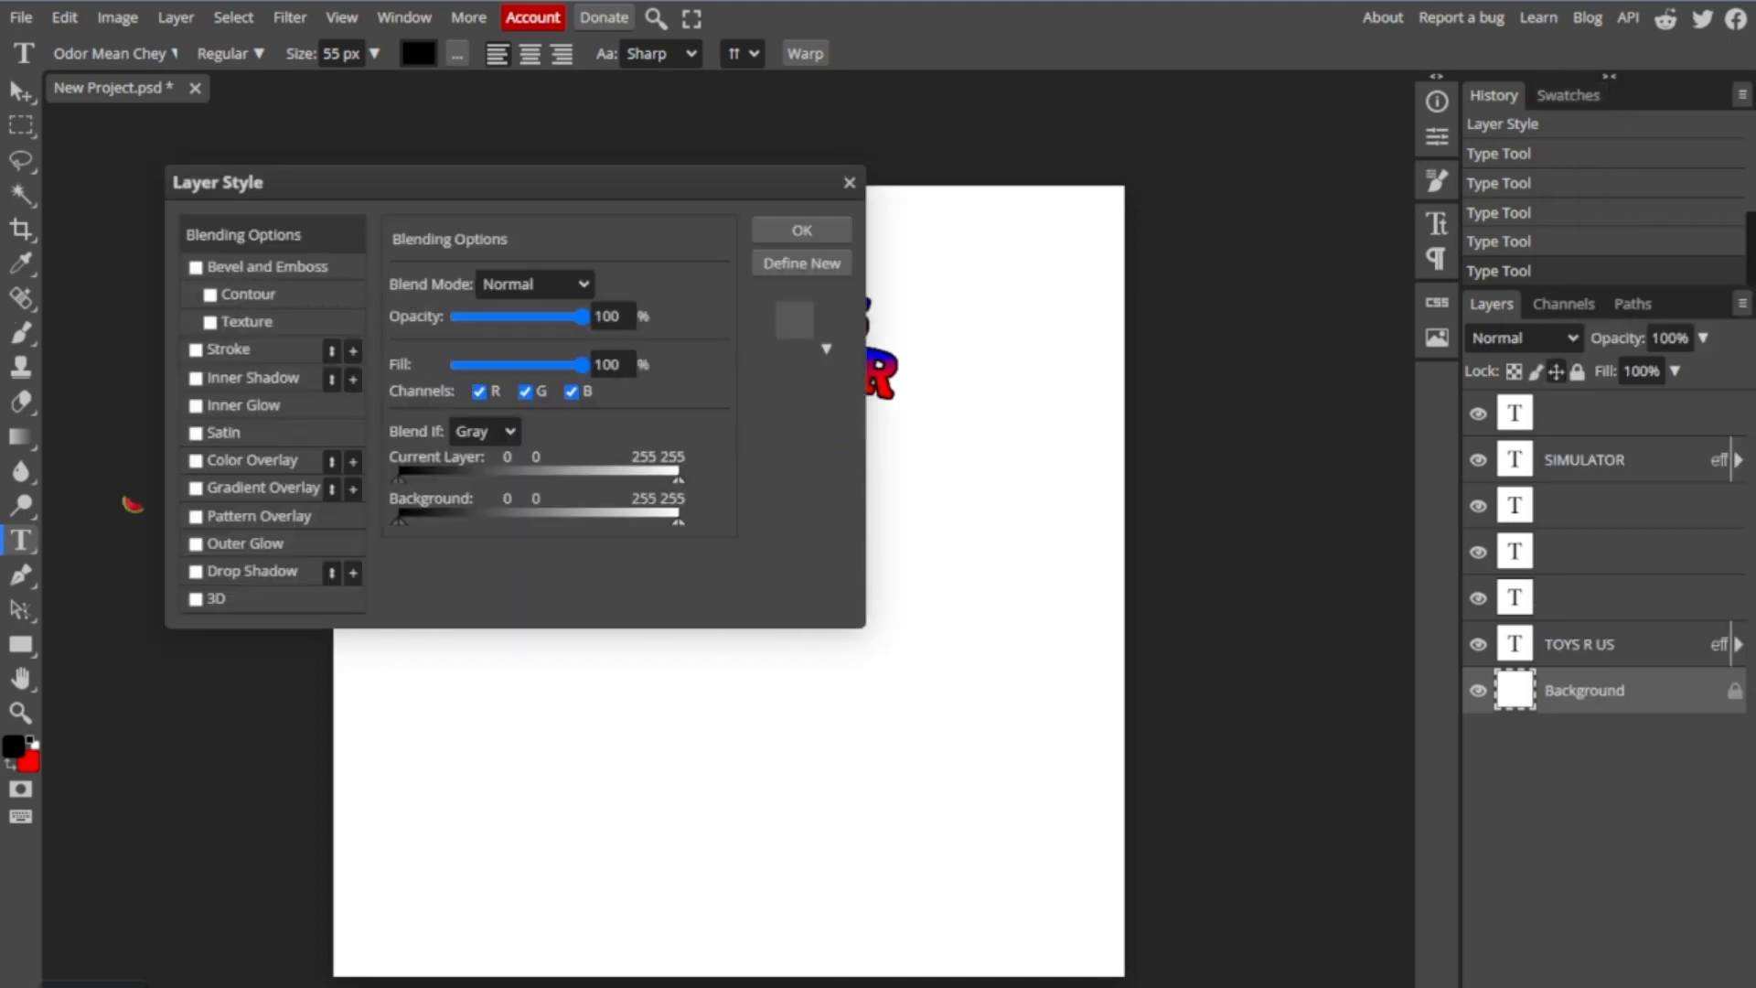
pyautogui.click(196, 350)
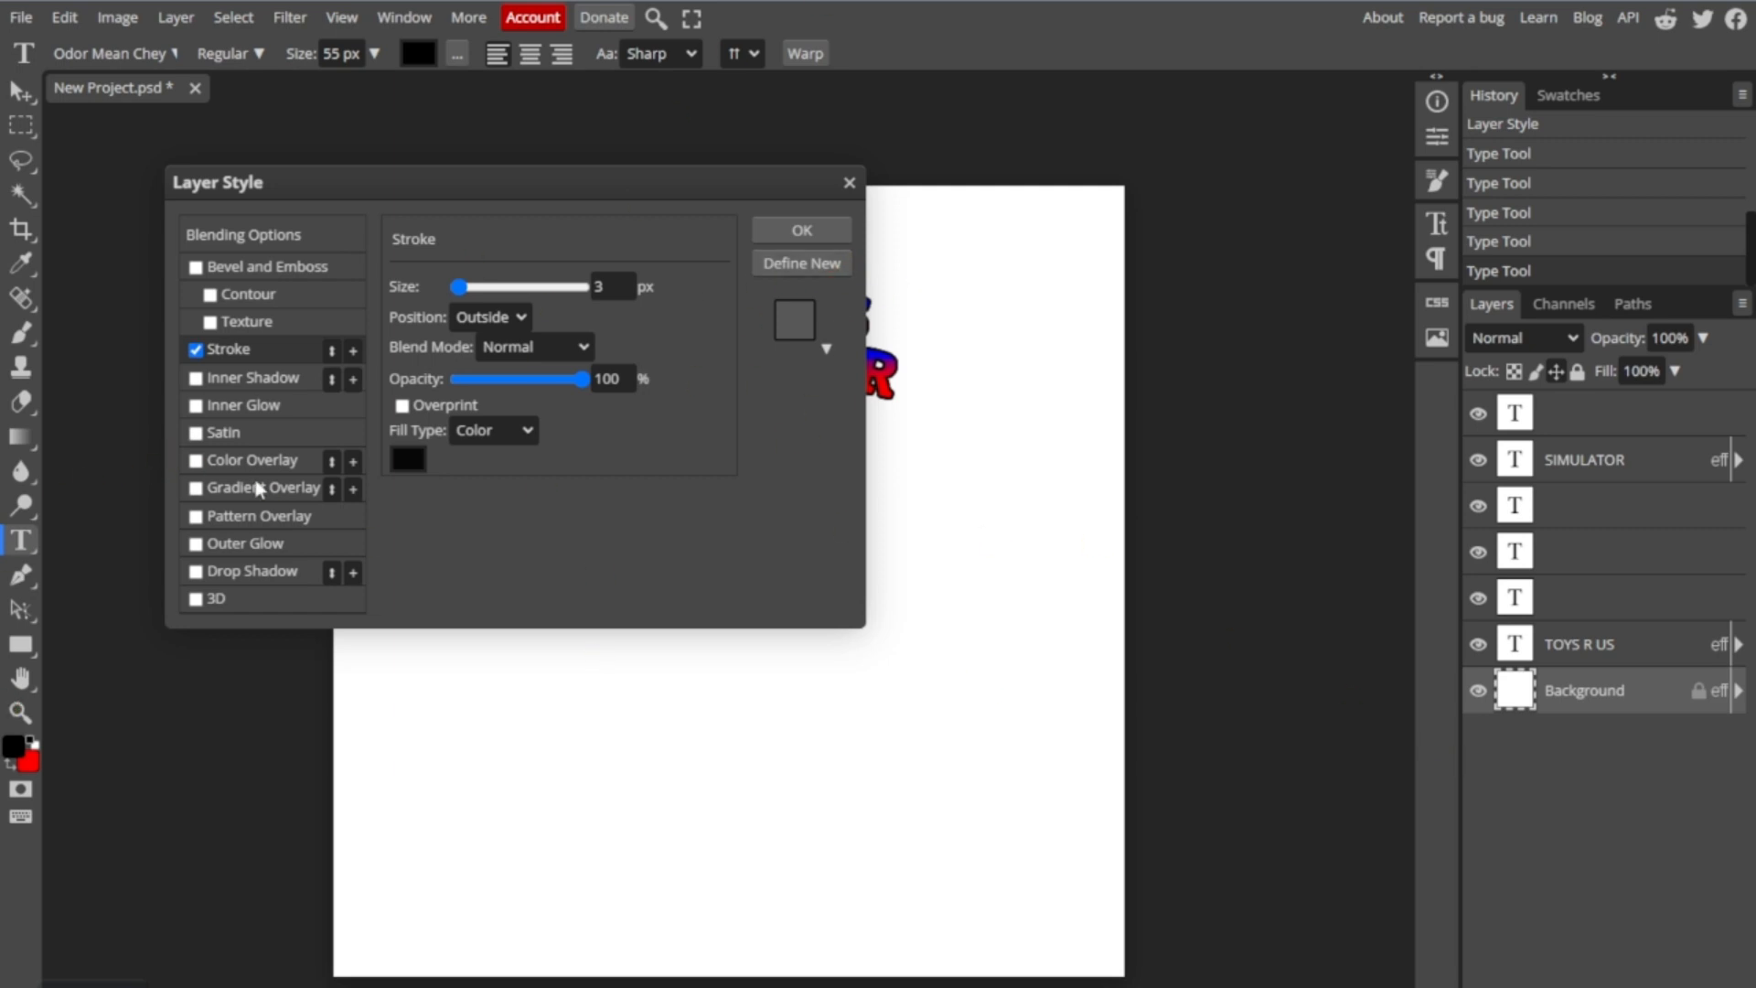
pyautogui.click(195, 488)
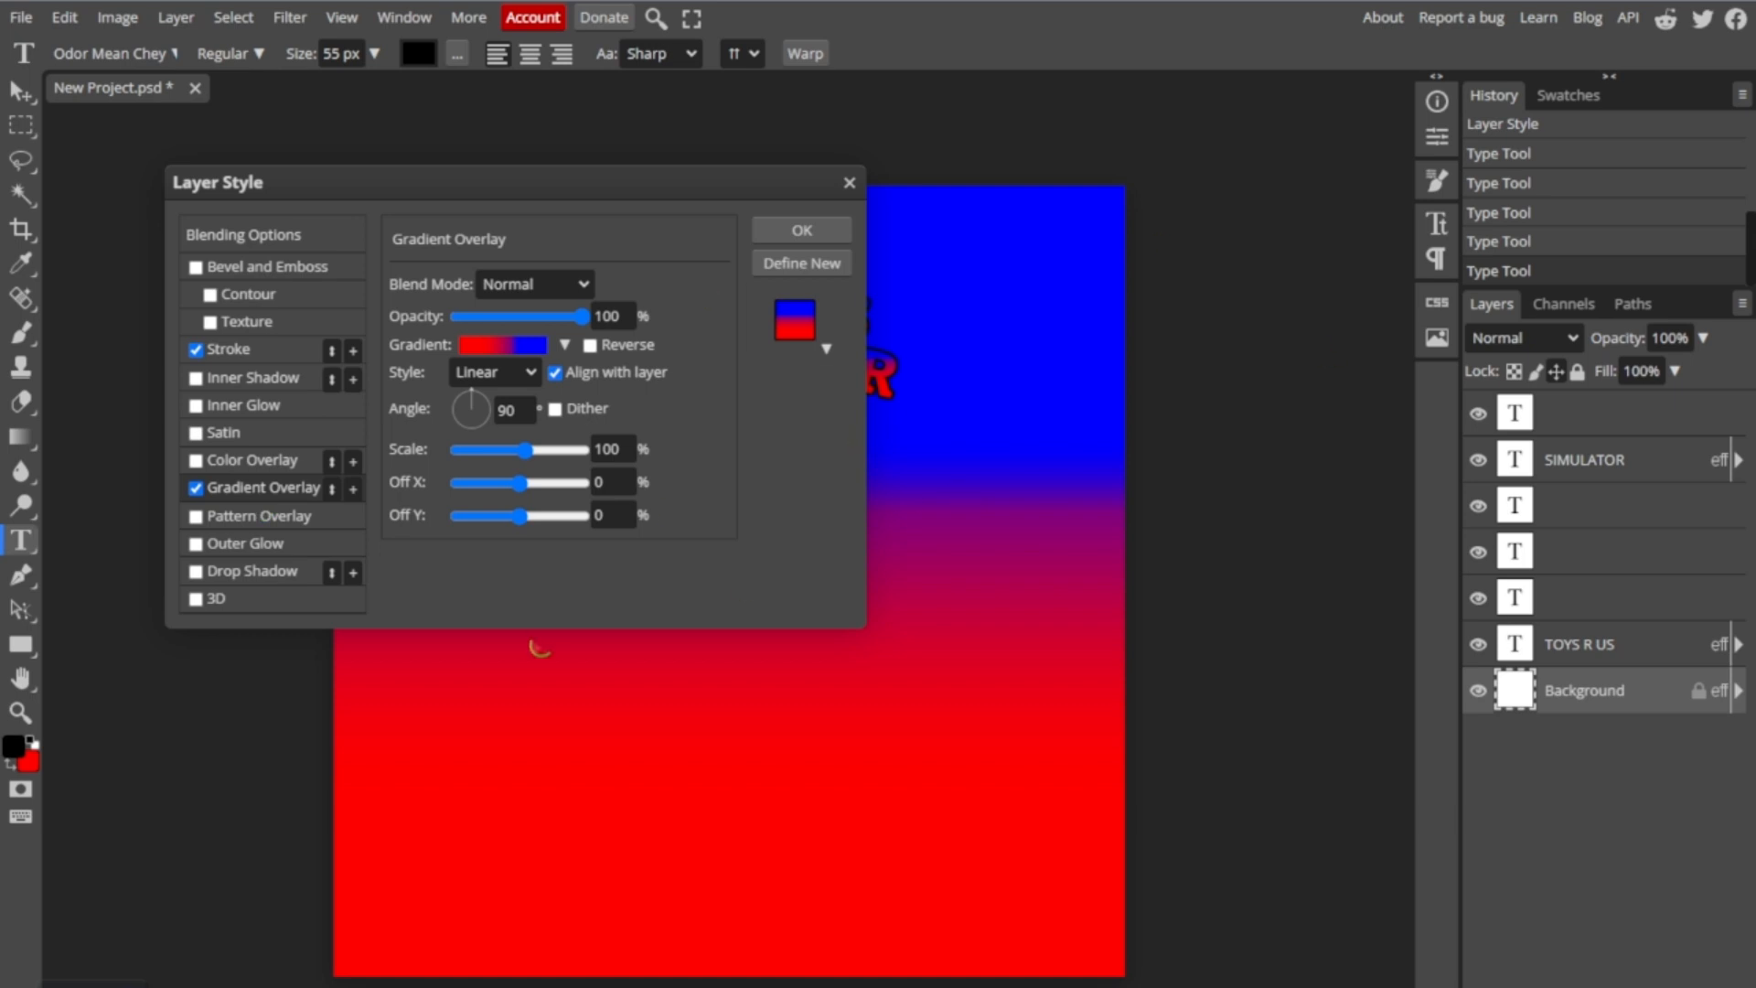
# - Open the background's gradient for editing and change the red colour stop at 16% to yellow
pyautogui.click(826, 348)
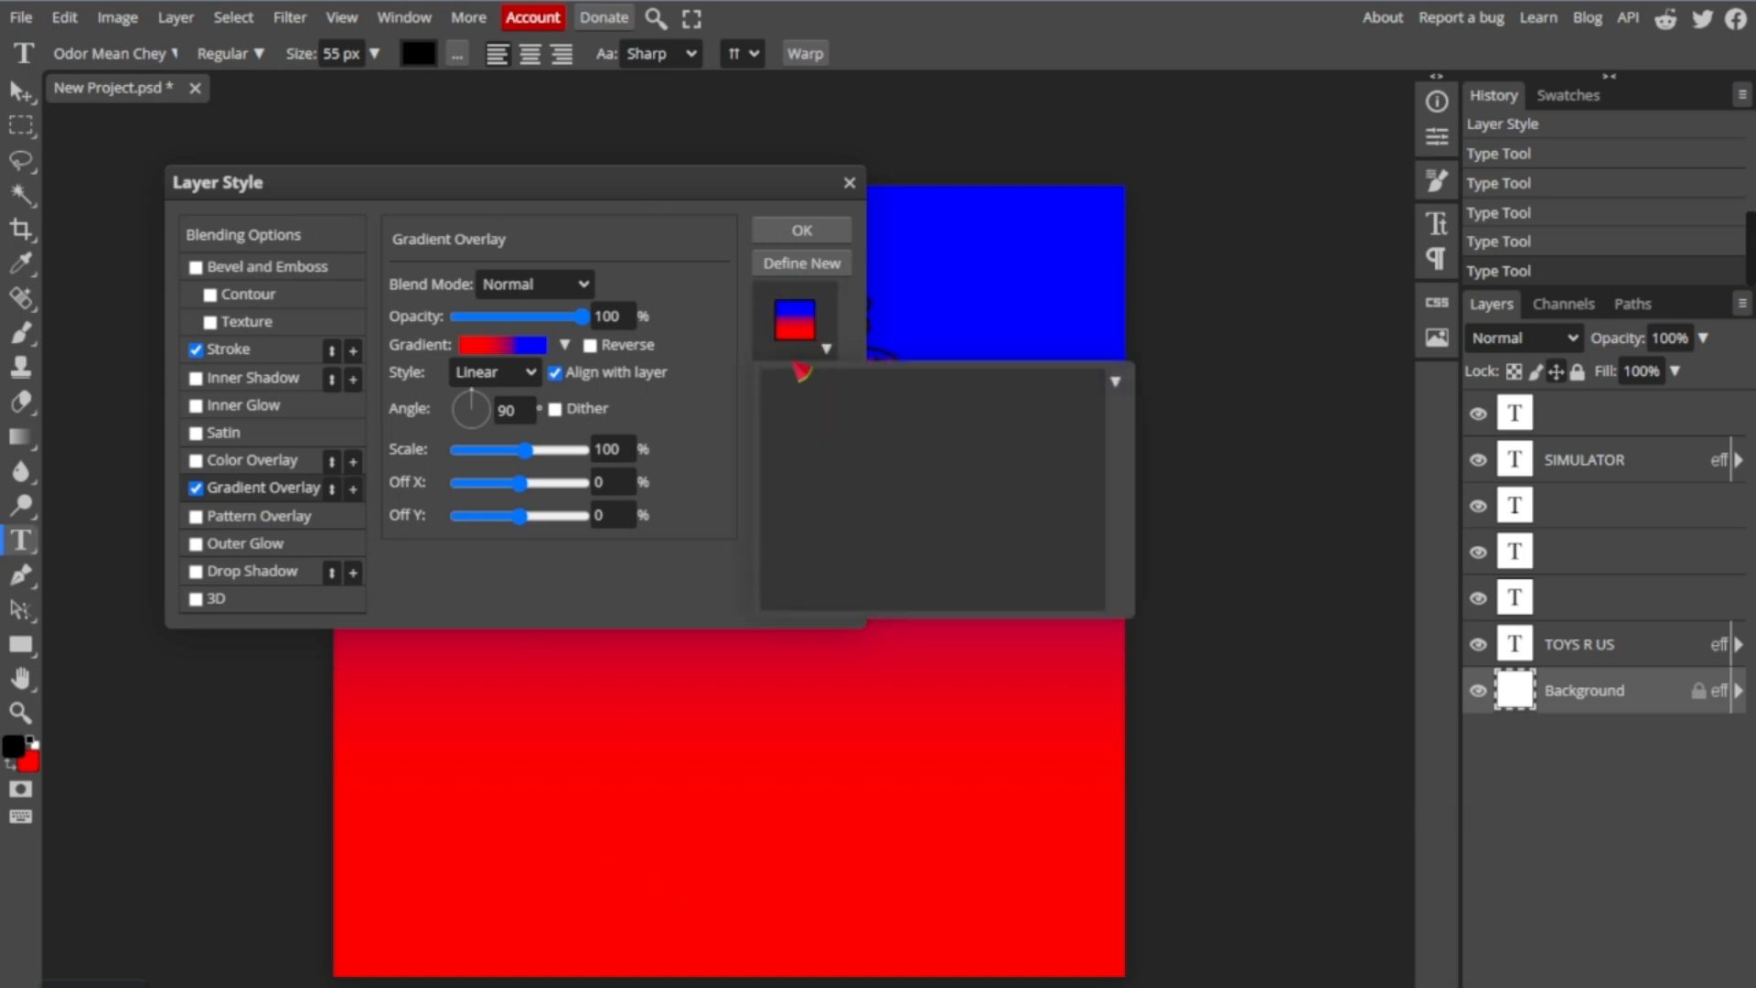
pyautogui.click(502, 346)
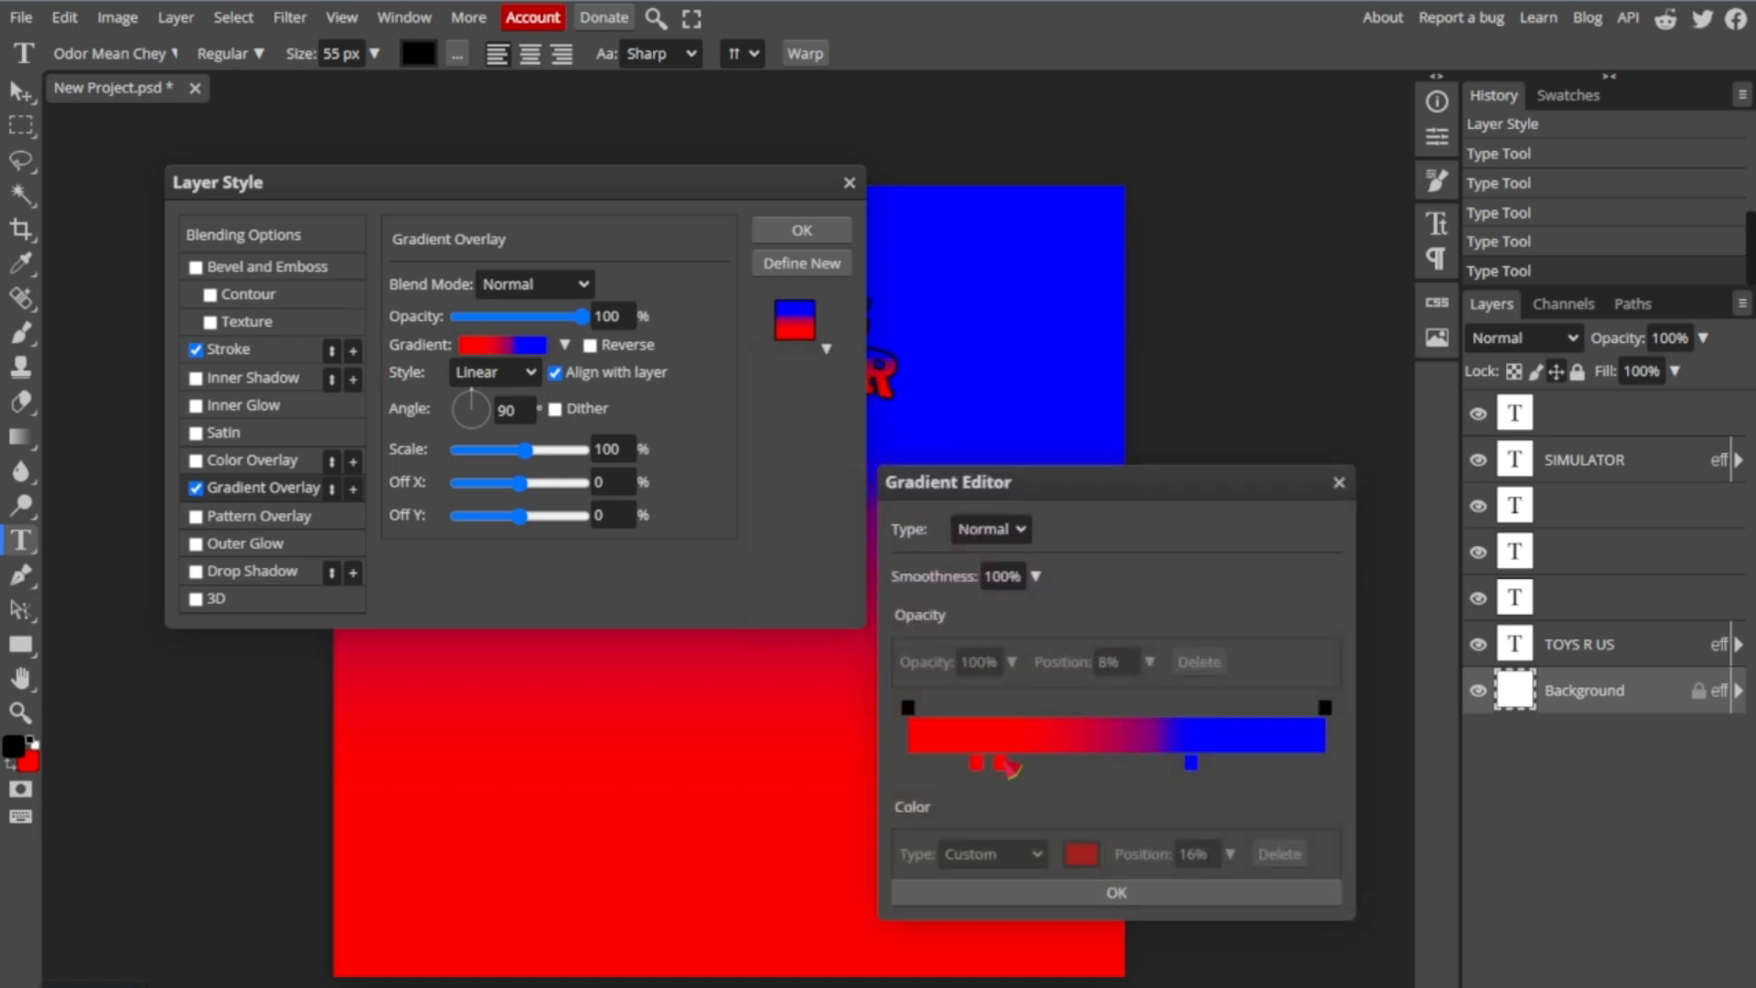
pyautogui.click(974, 763)
pyautogui.click(1081, 853)
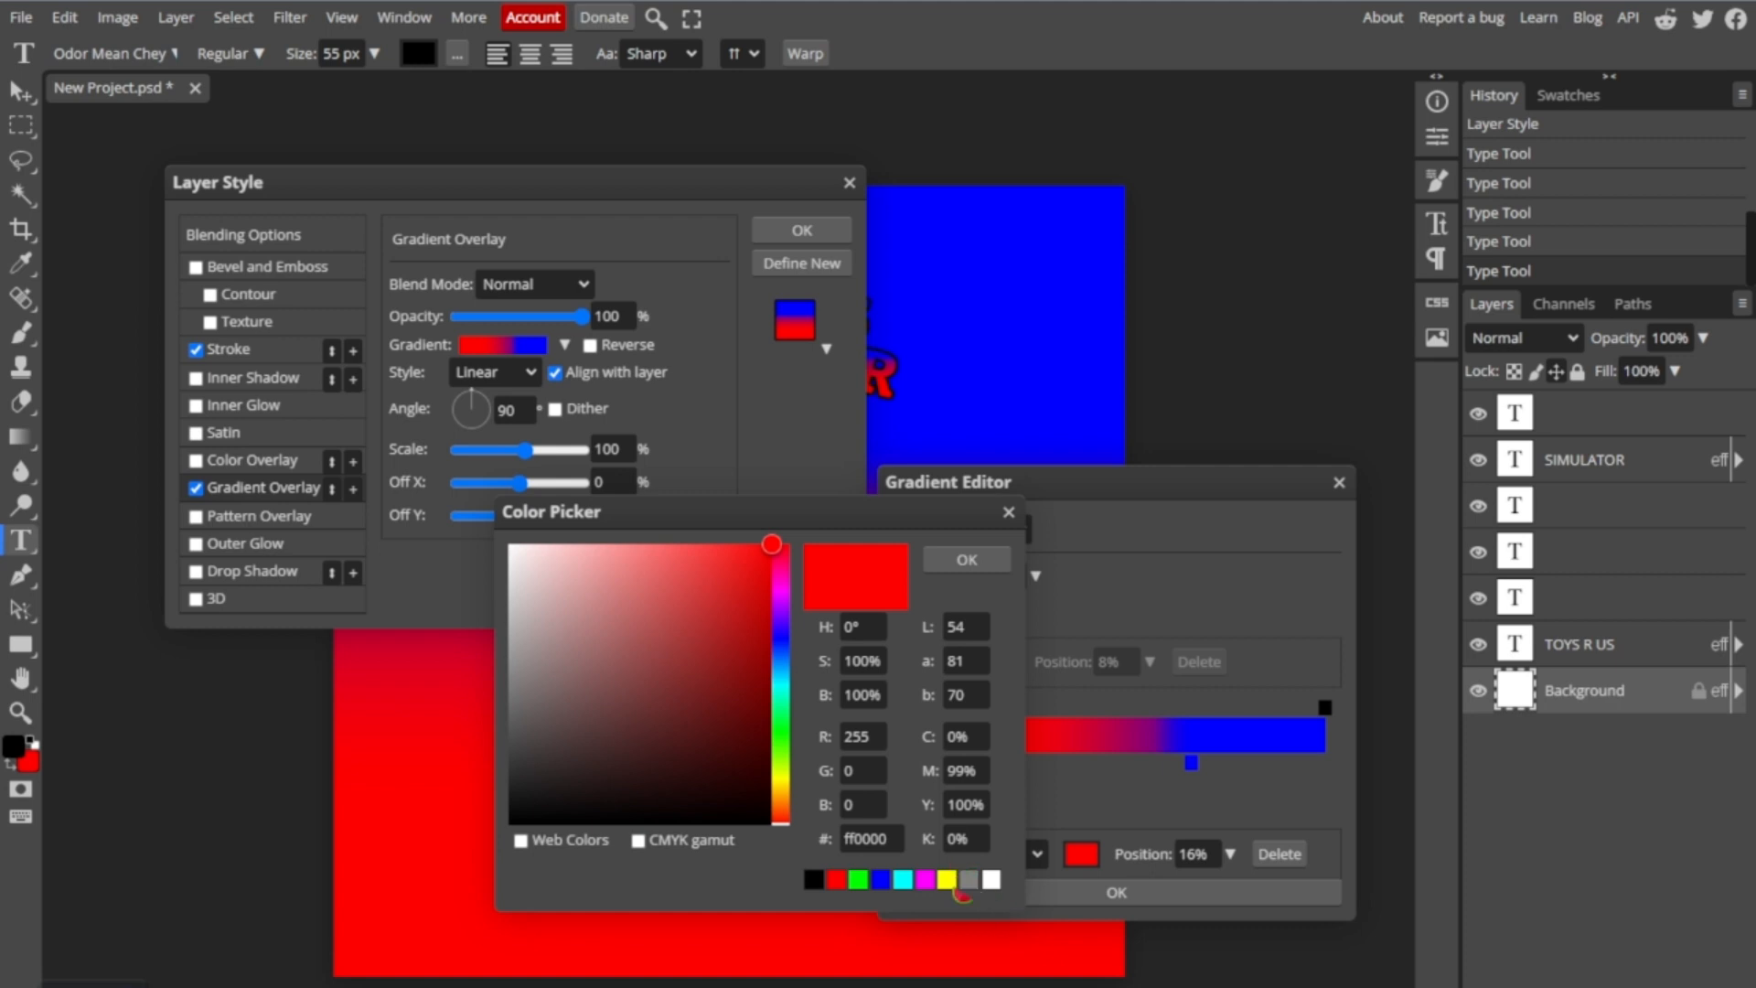
pyautogui.click(949, 881)
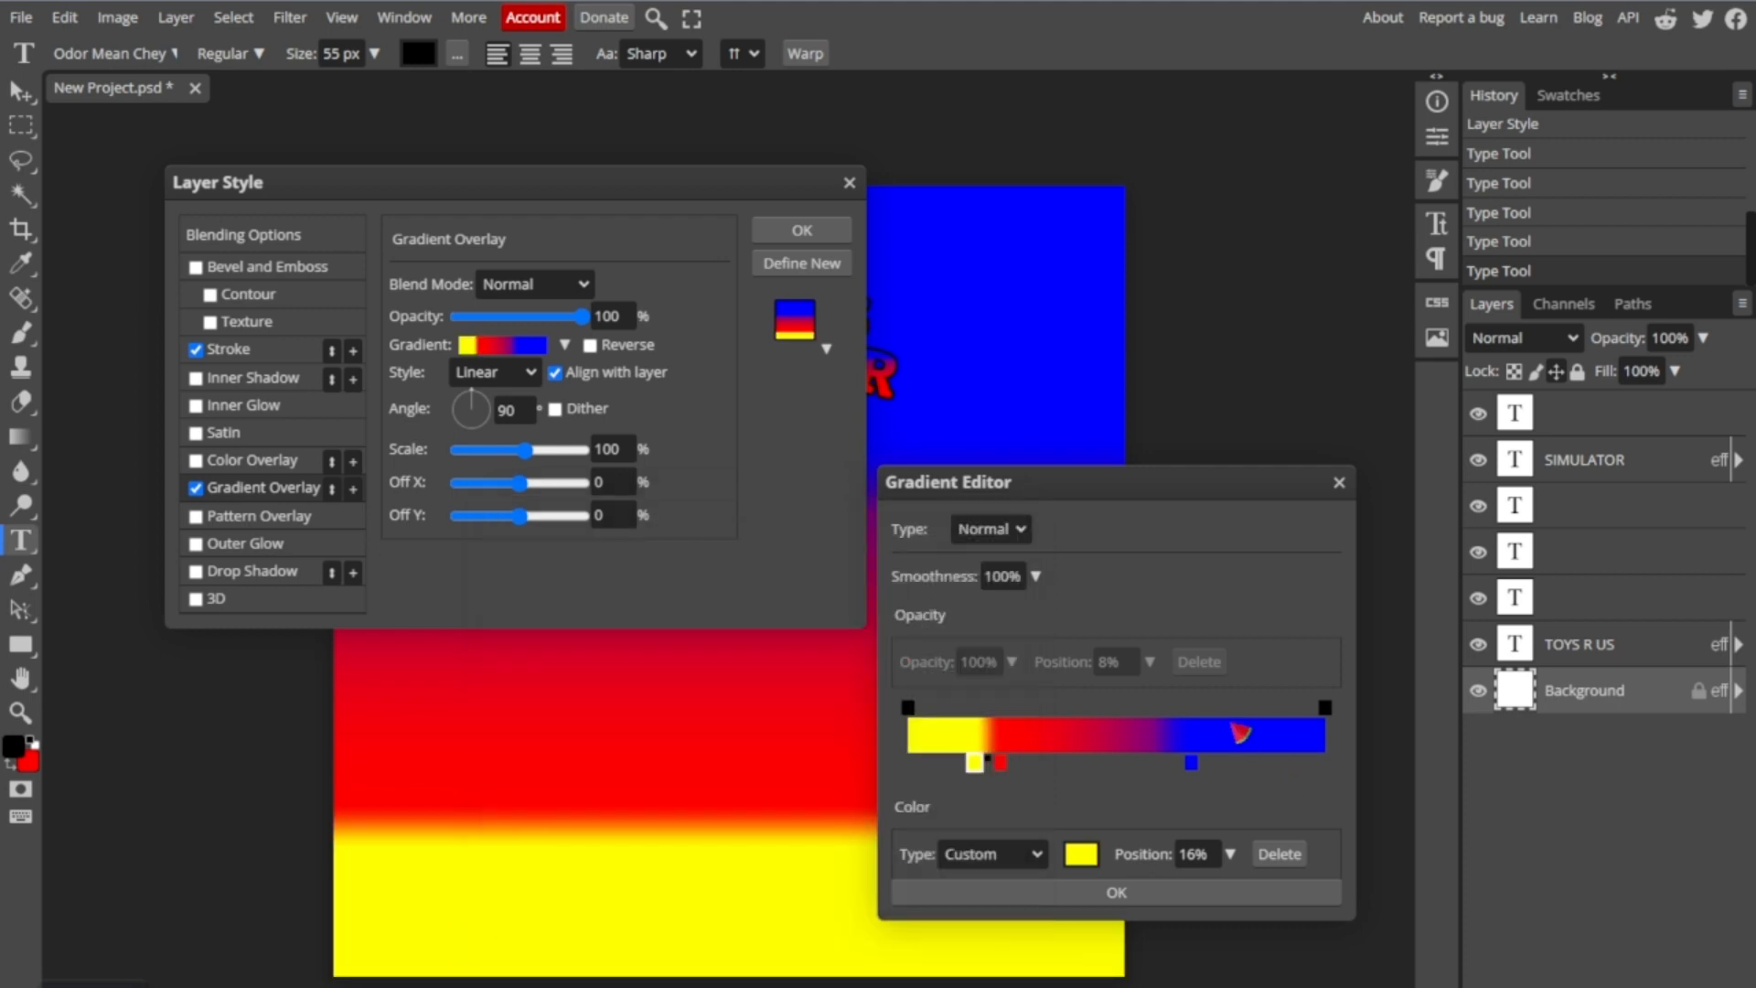
# - Change the gradient's blue colour stop at 68% to green
pyautogui.click(1192, 762)
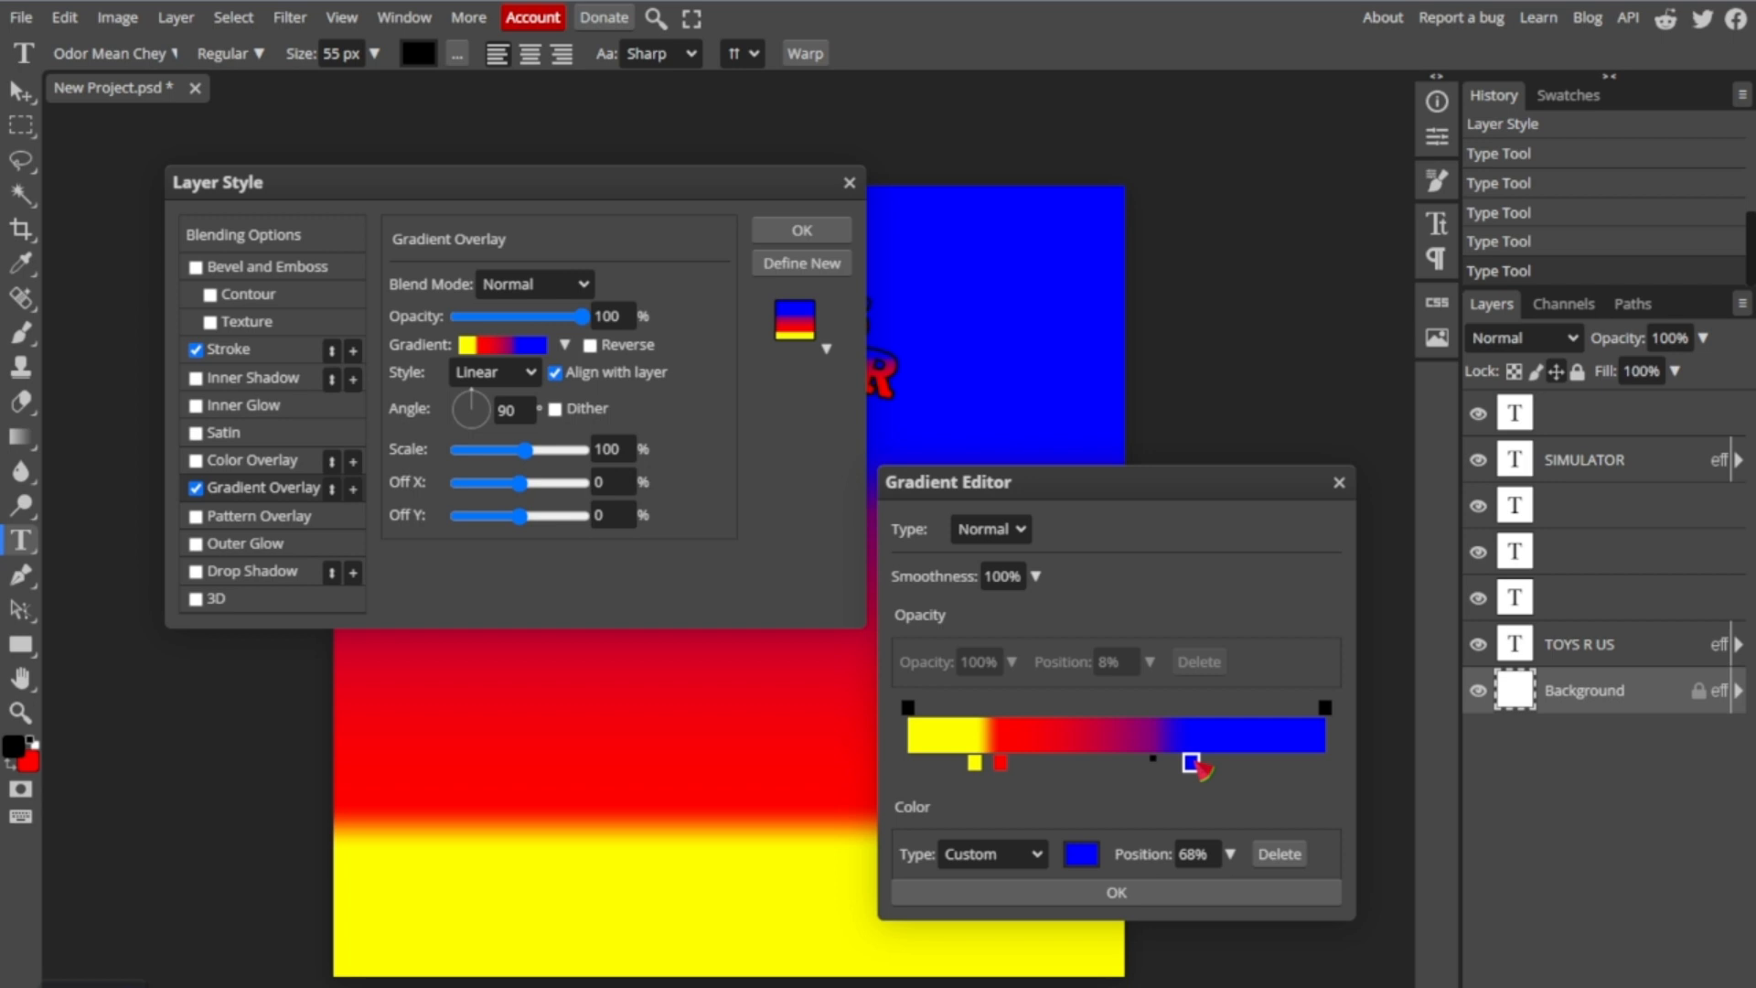
pyautogui.click(1093, 851)
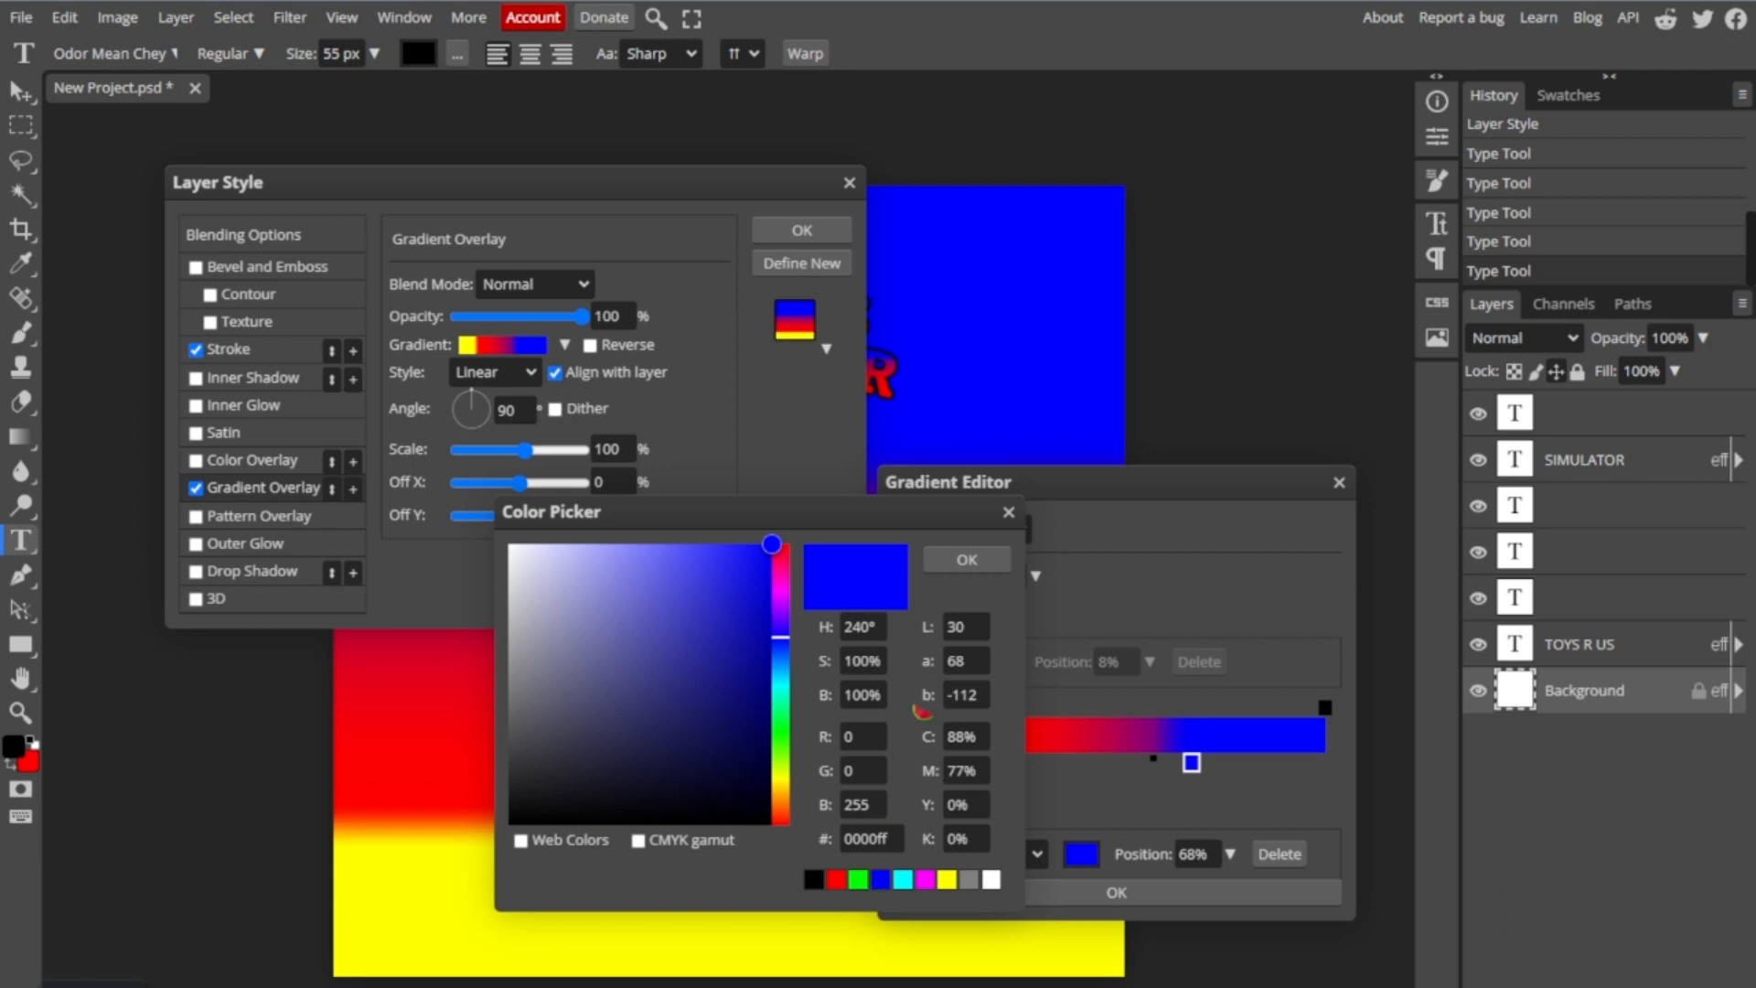
pyautogui.click(858, 879)
pyautogui.click(967, 559)
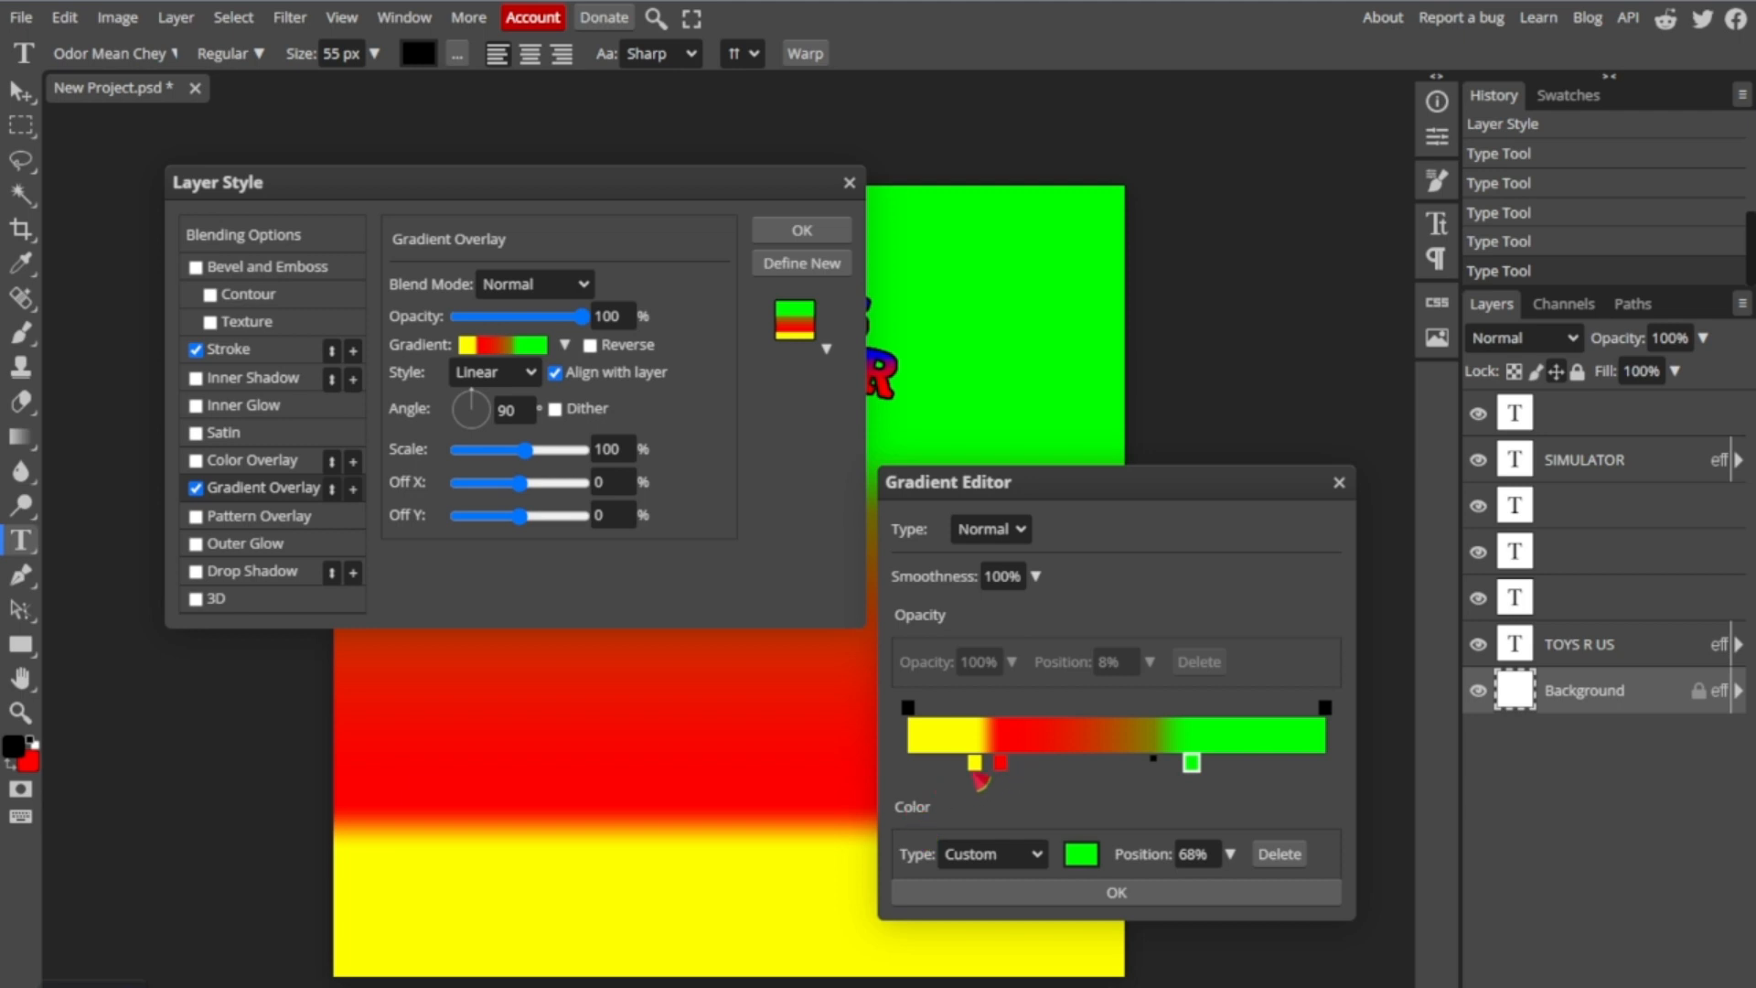
# - Move the yellow stop past the red one, recolour the red stop at 22% yellow, and apply the layer style
pyautogui.moveTo(975, 768); pyautogui.dragTo(1015, 770)
pyautogui.click(1000, 761)
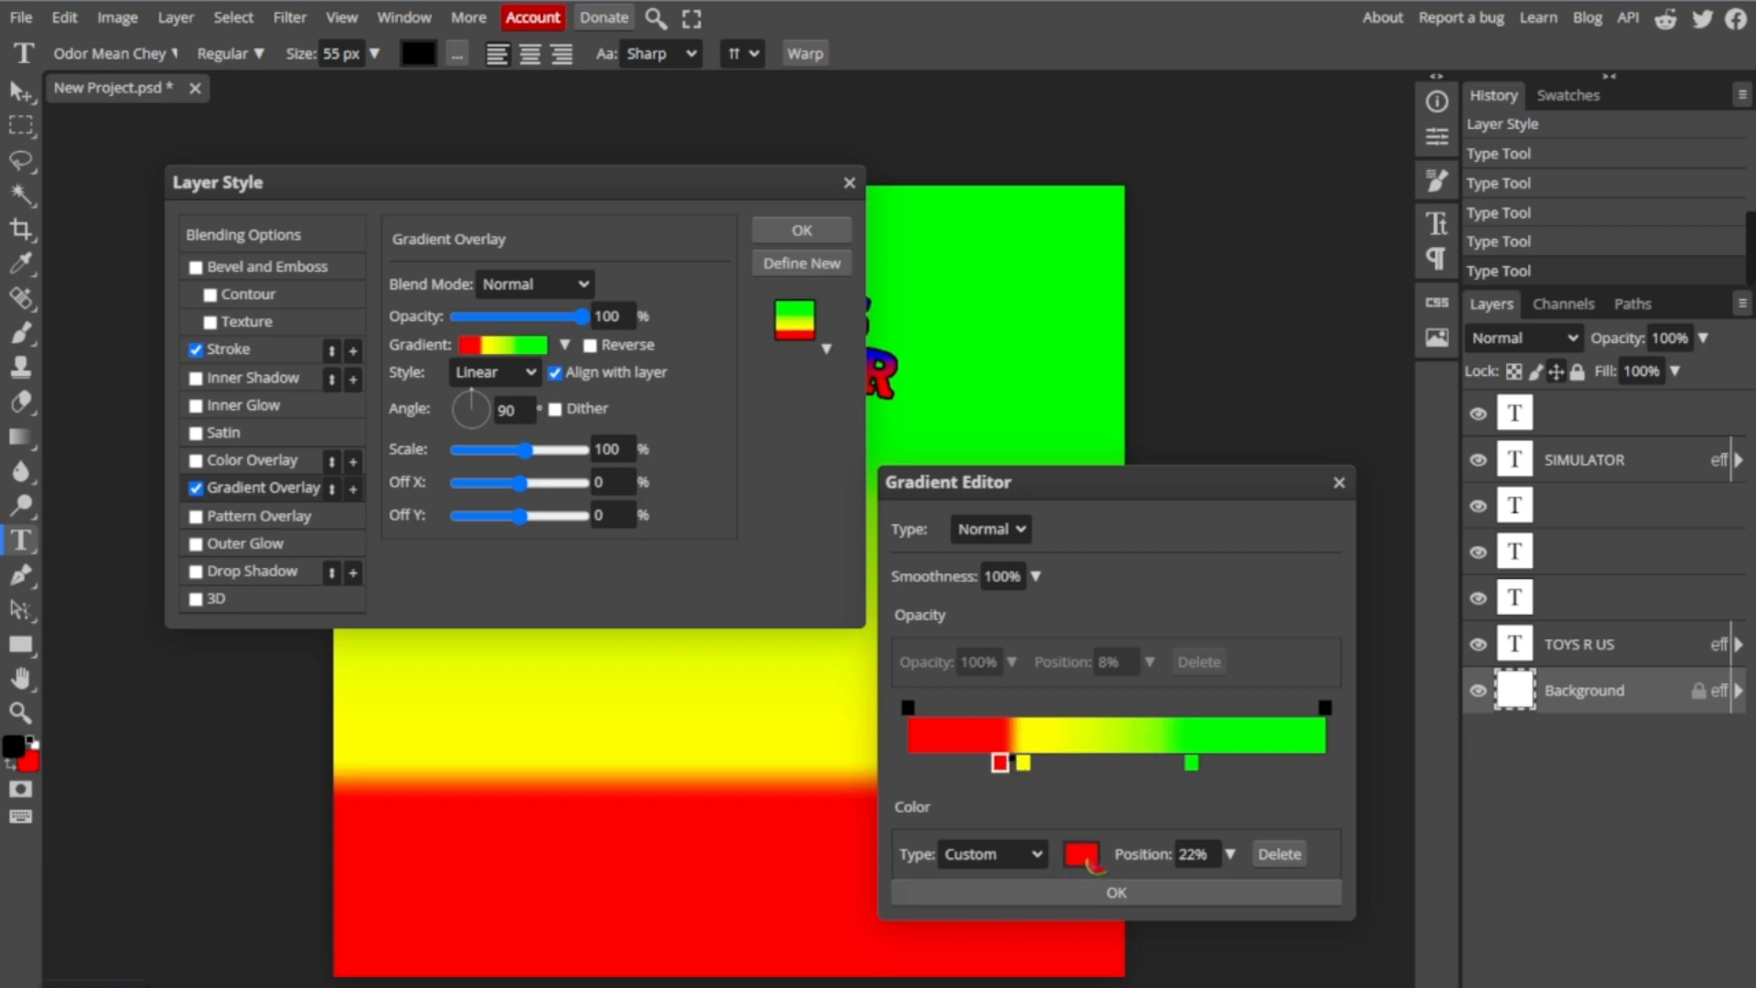
pyautogui.click(1079, 853)
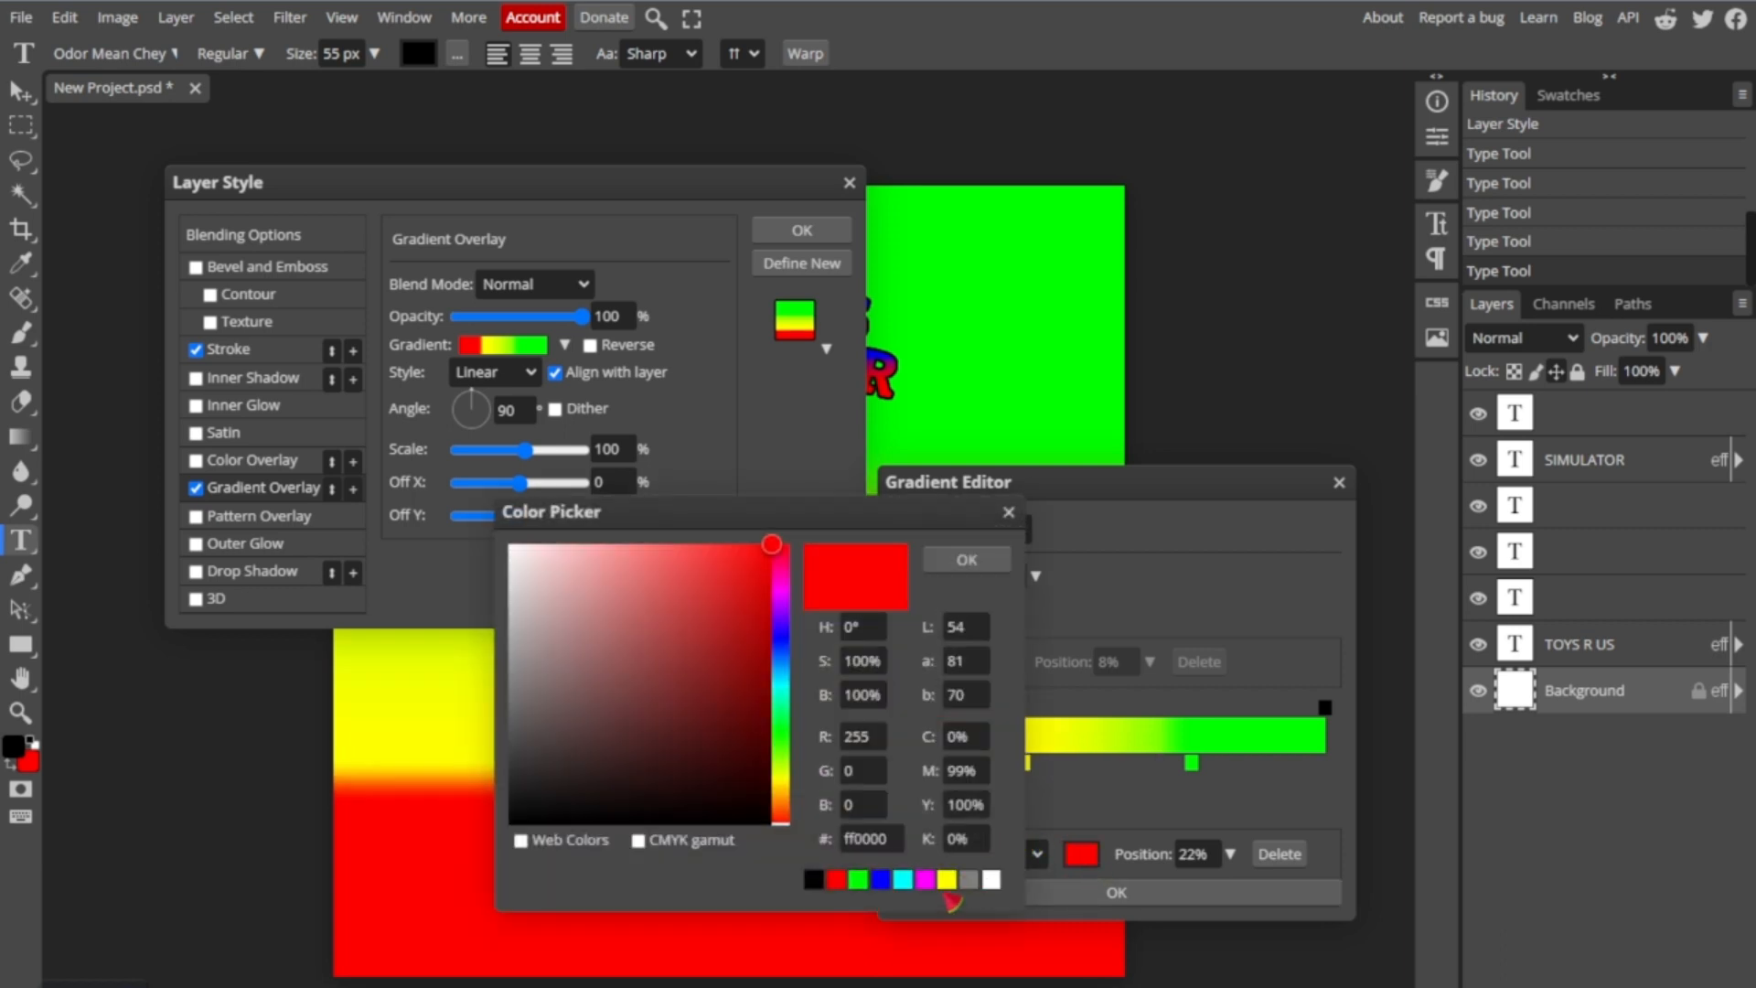
pyautogui.click(946, 879)
pyautogui.click(966, 559)
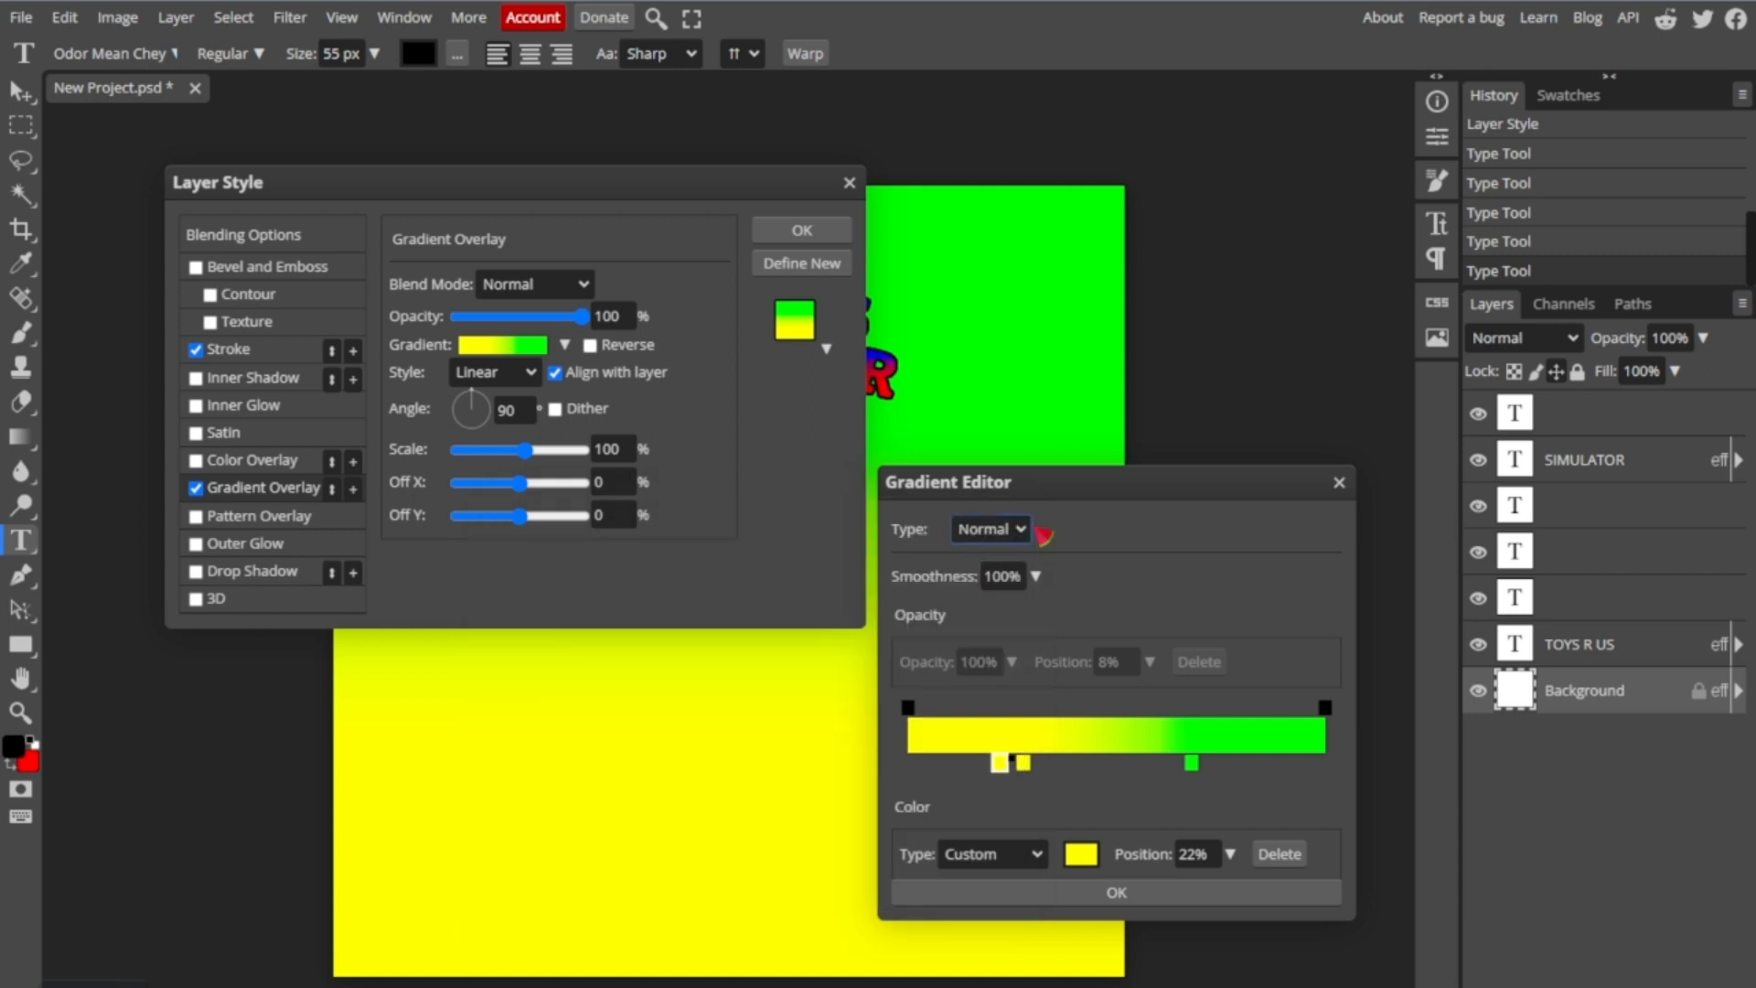
pyautogui.click(1114, 894)
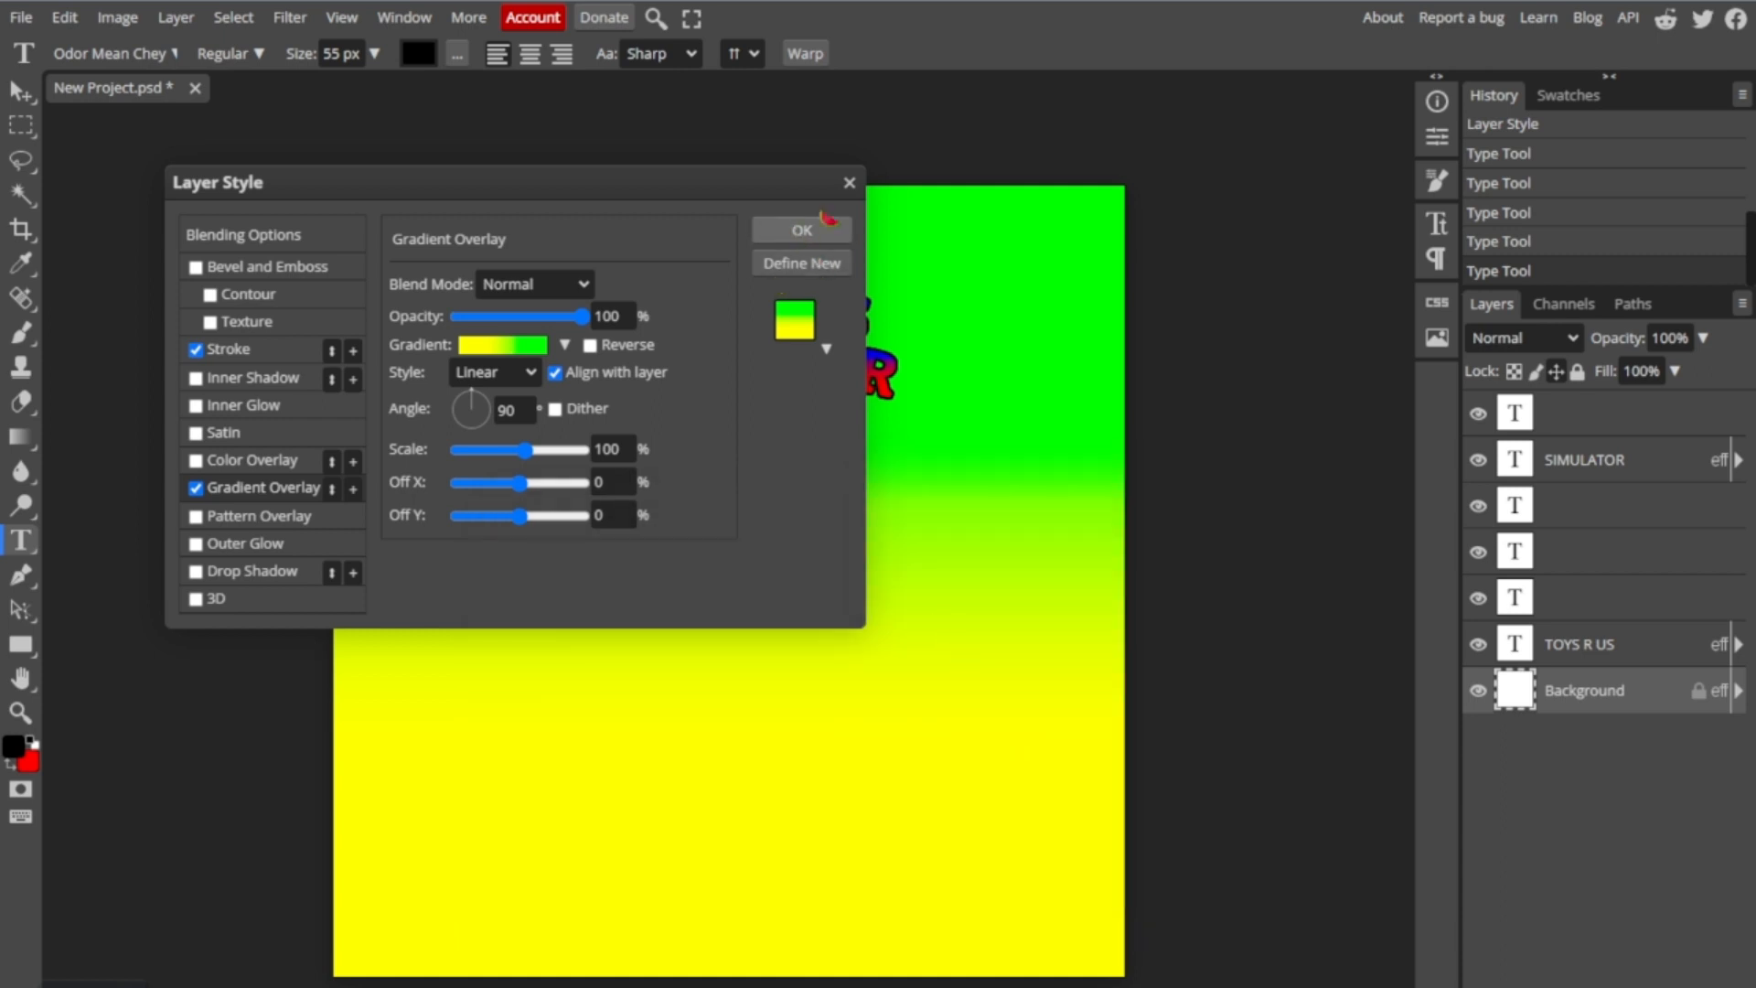
pyautogui.click(802, 229)
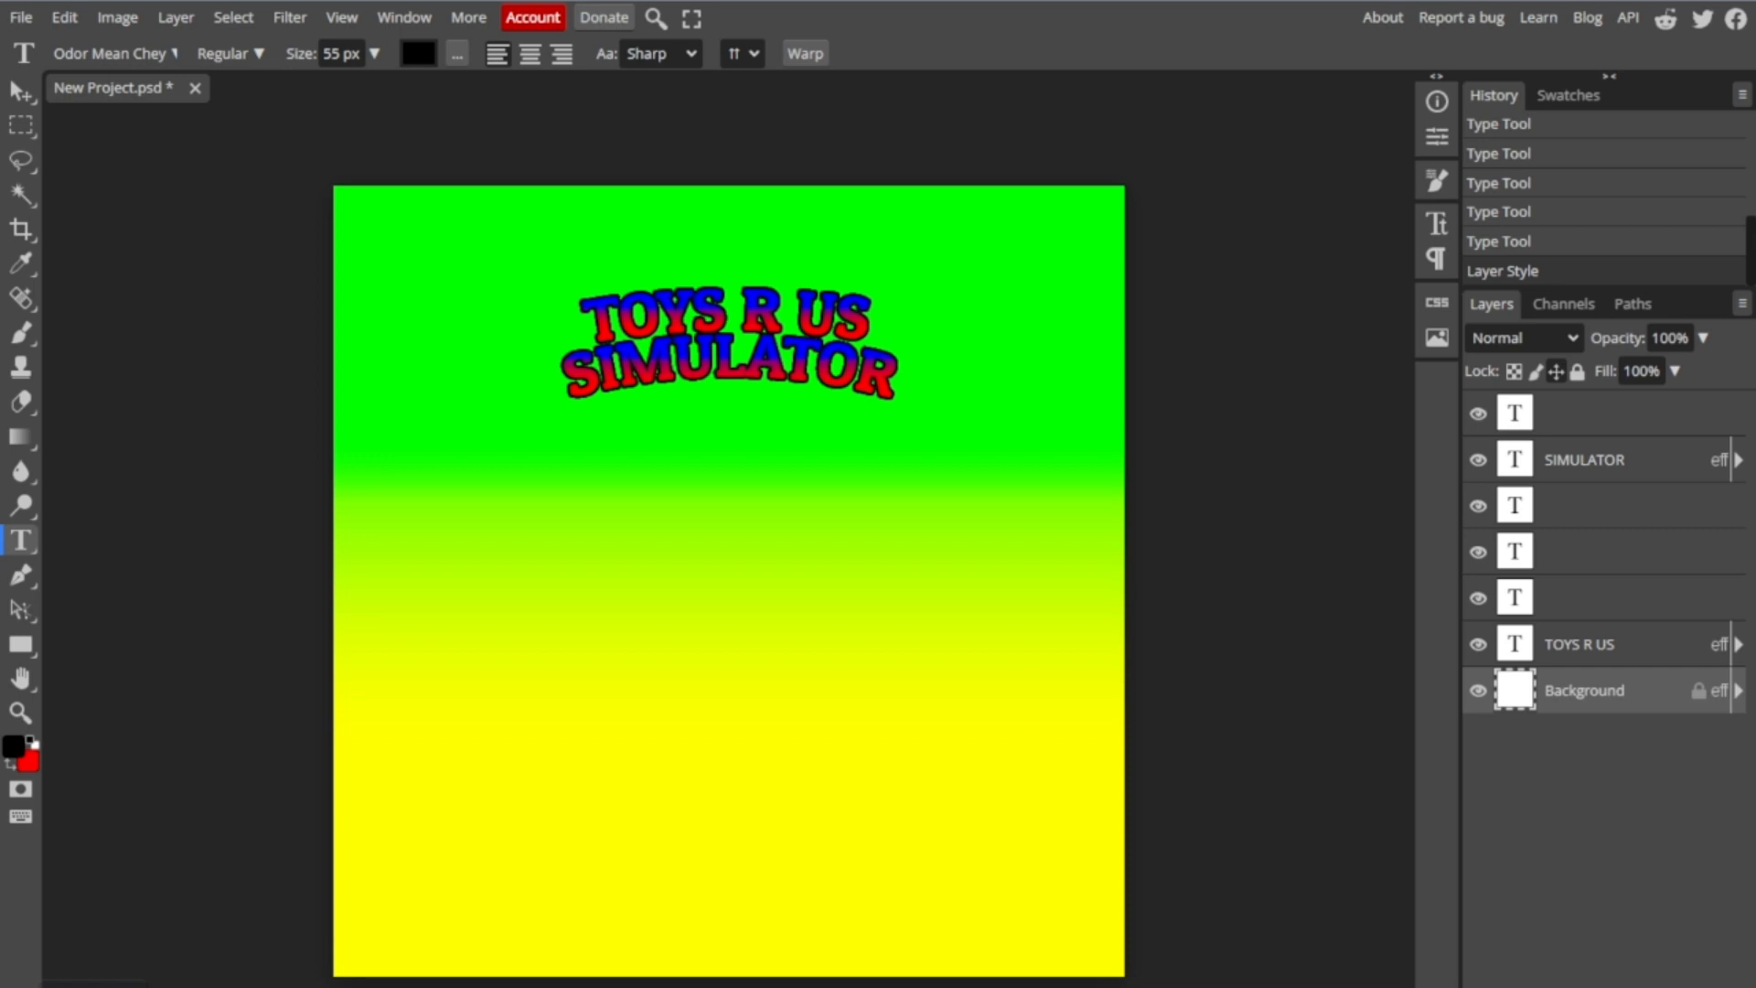
# - Place the "Zaiden2" image from the Downloads folder into the project
pyautogui.click(20, 16)
pyautogui.scroll(-4, 352, 402)
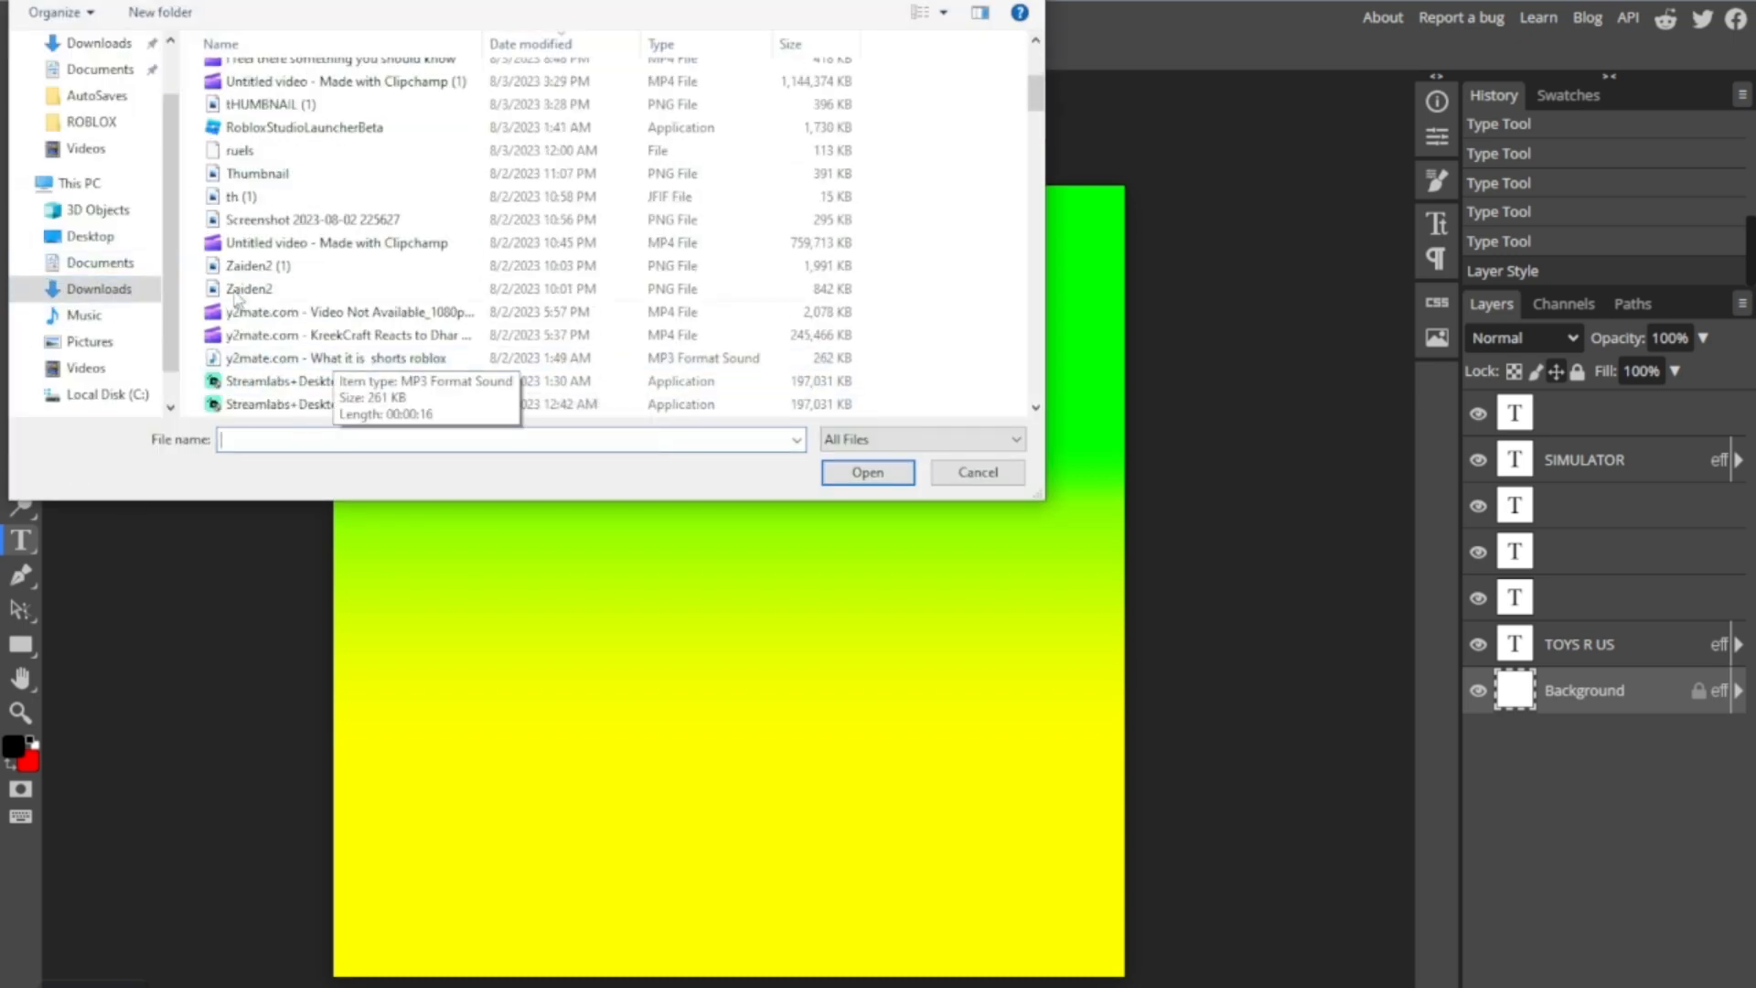
pyautogui.doubleClick(239, 288)
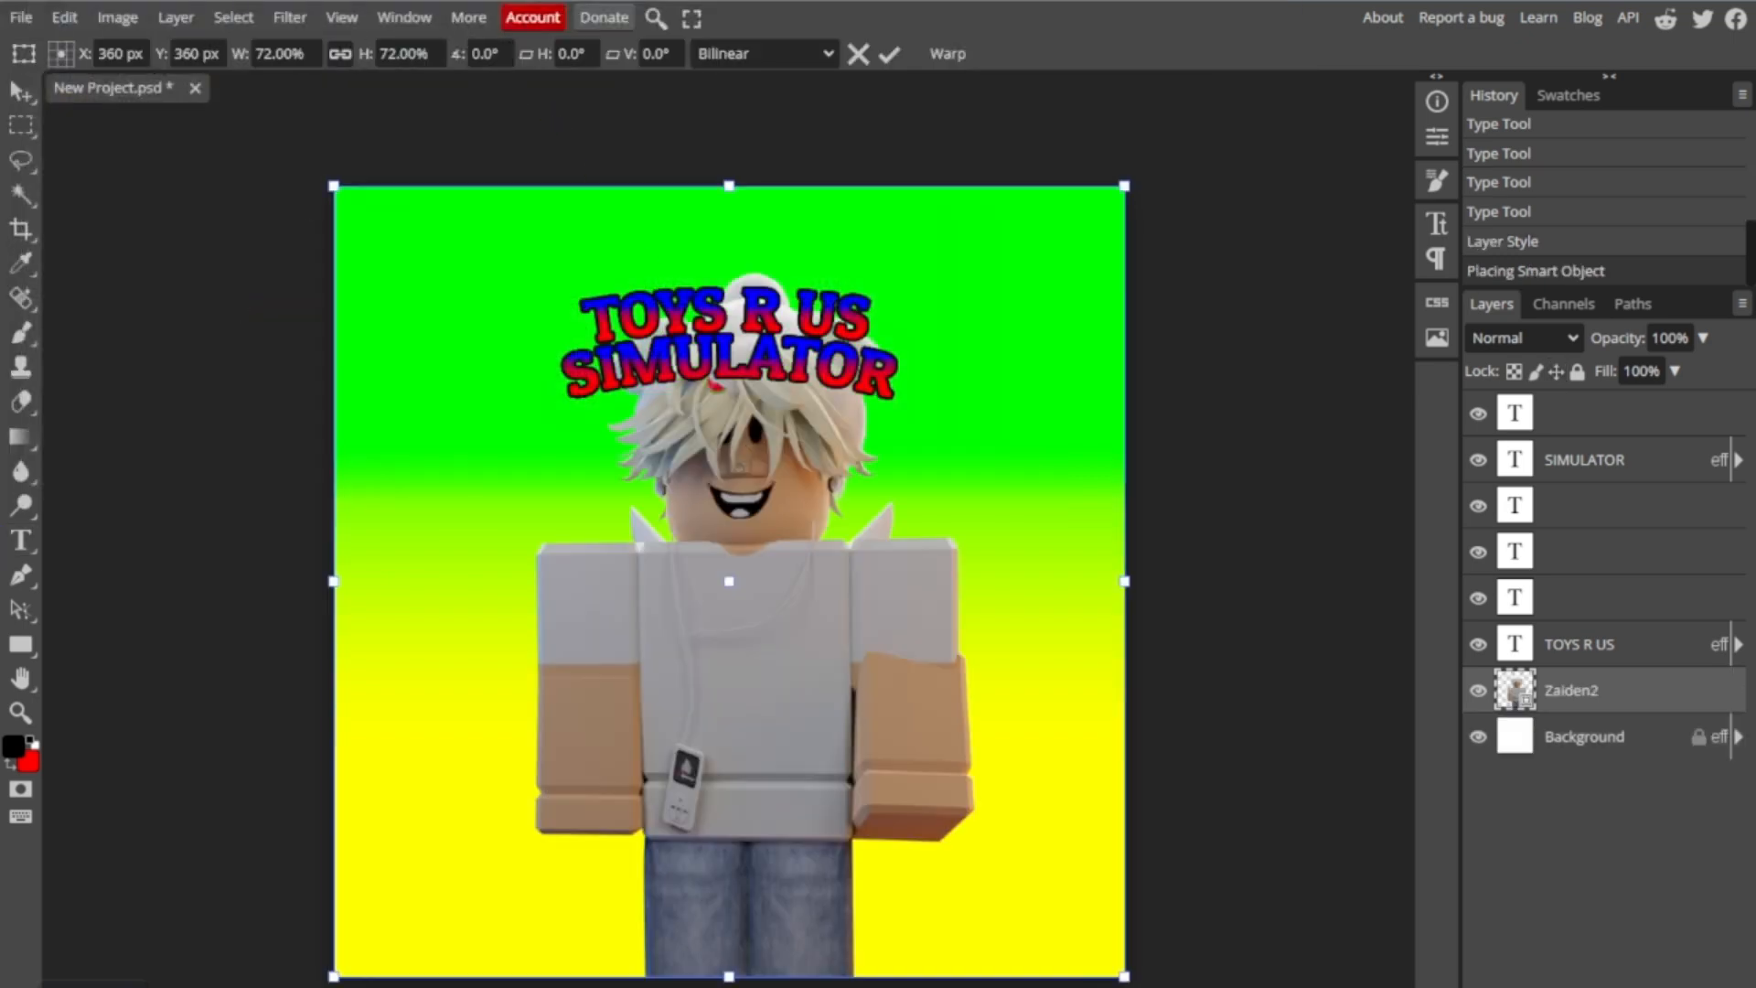
# - Move the placed character to the canvas's lower left area and scale it down to 54.40%
pyautogui.moveTo(795, 615); pyautogui.dragTo(583, 728)
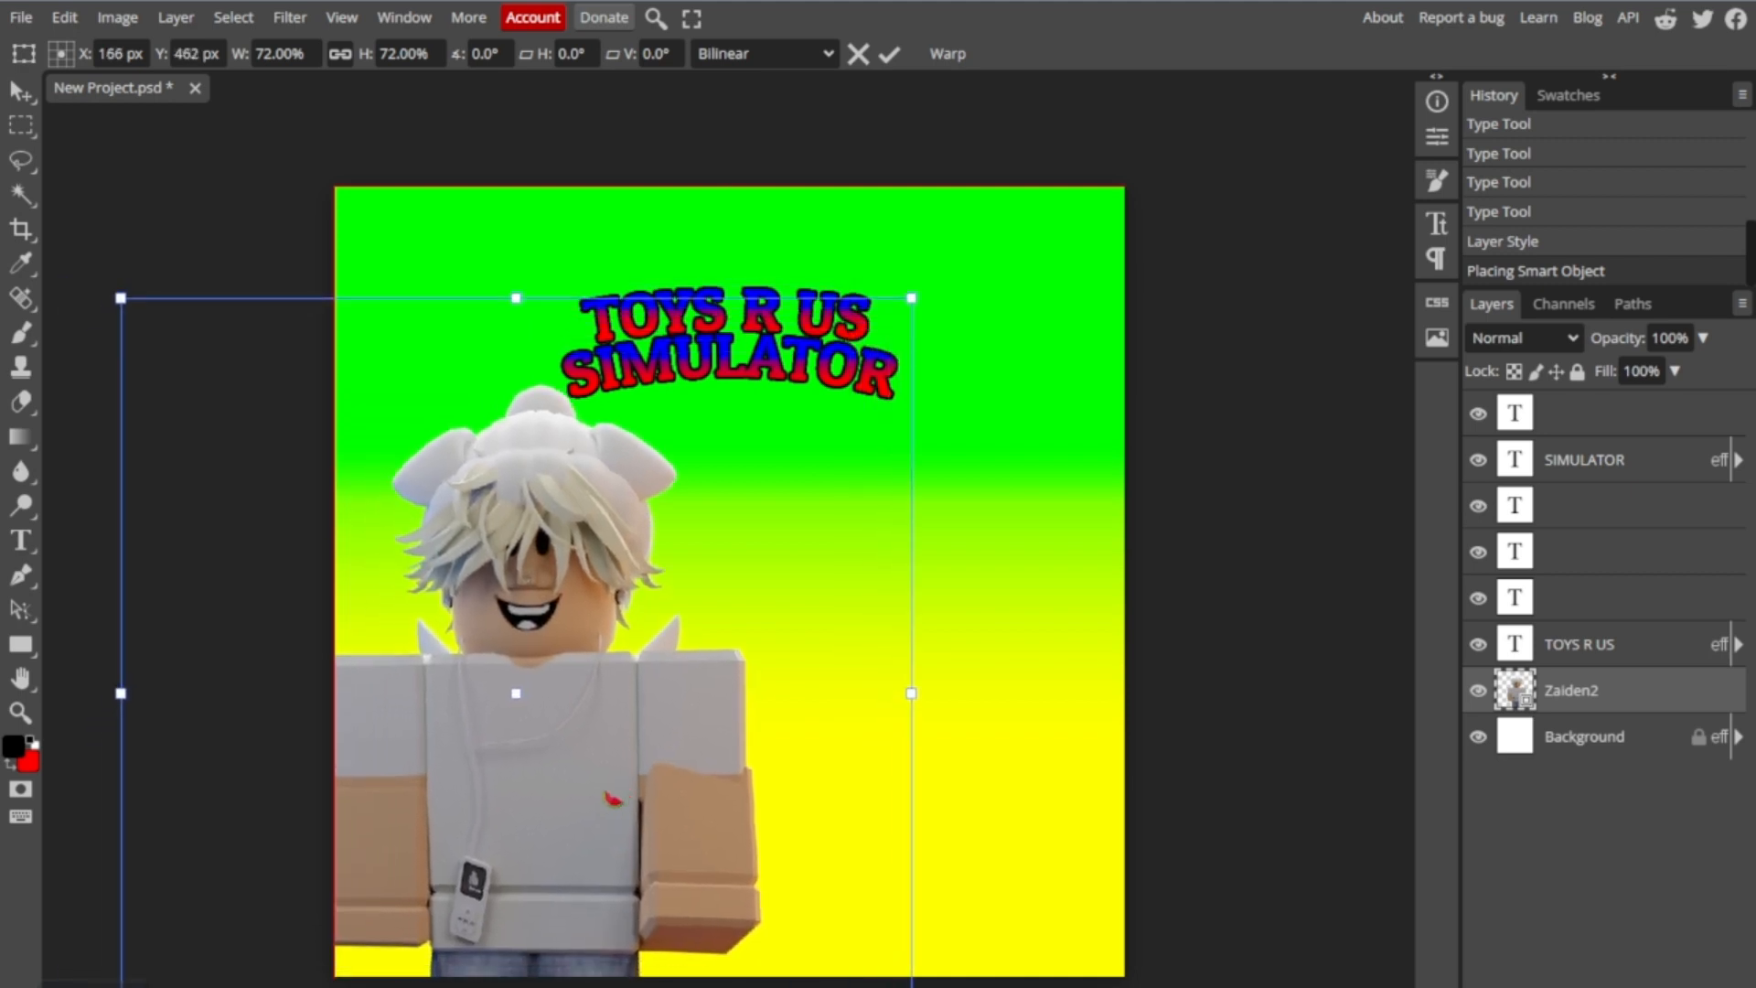
pyautogui.moveTo(605, 794); pyautogui.dragTo(599, 796)
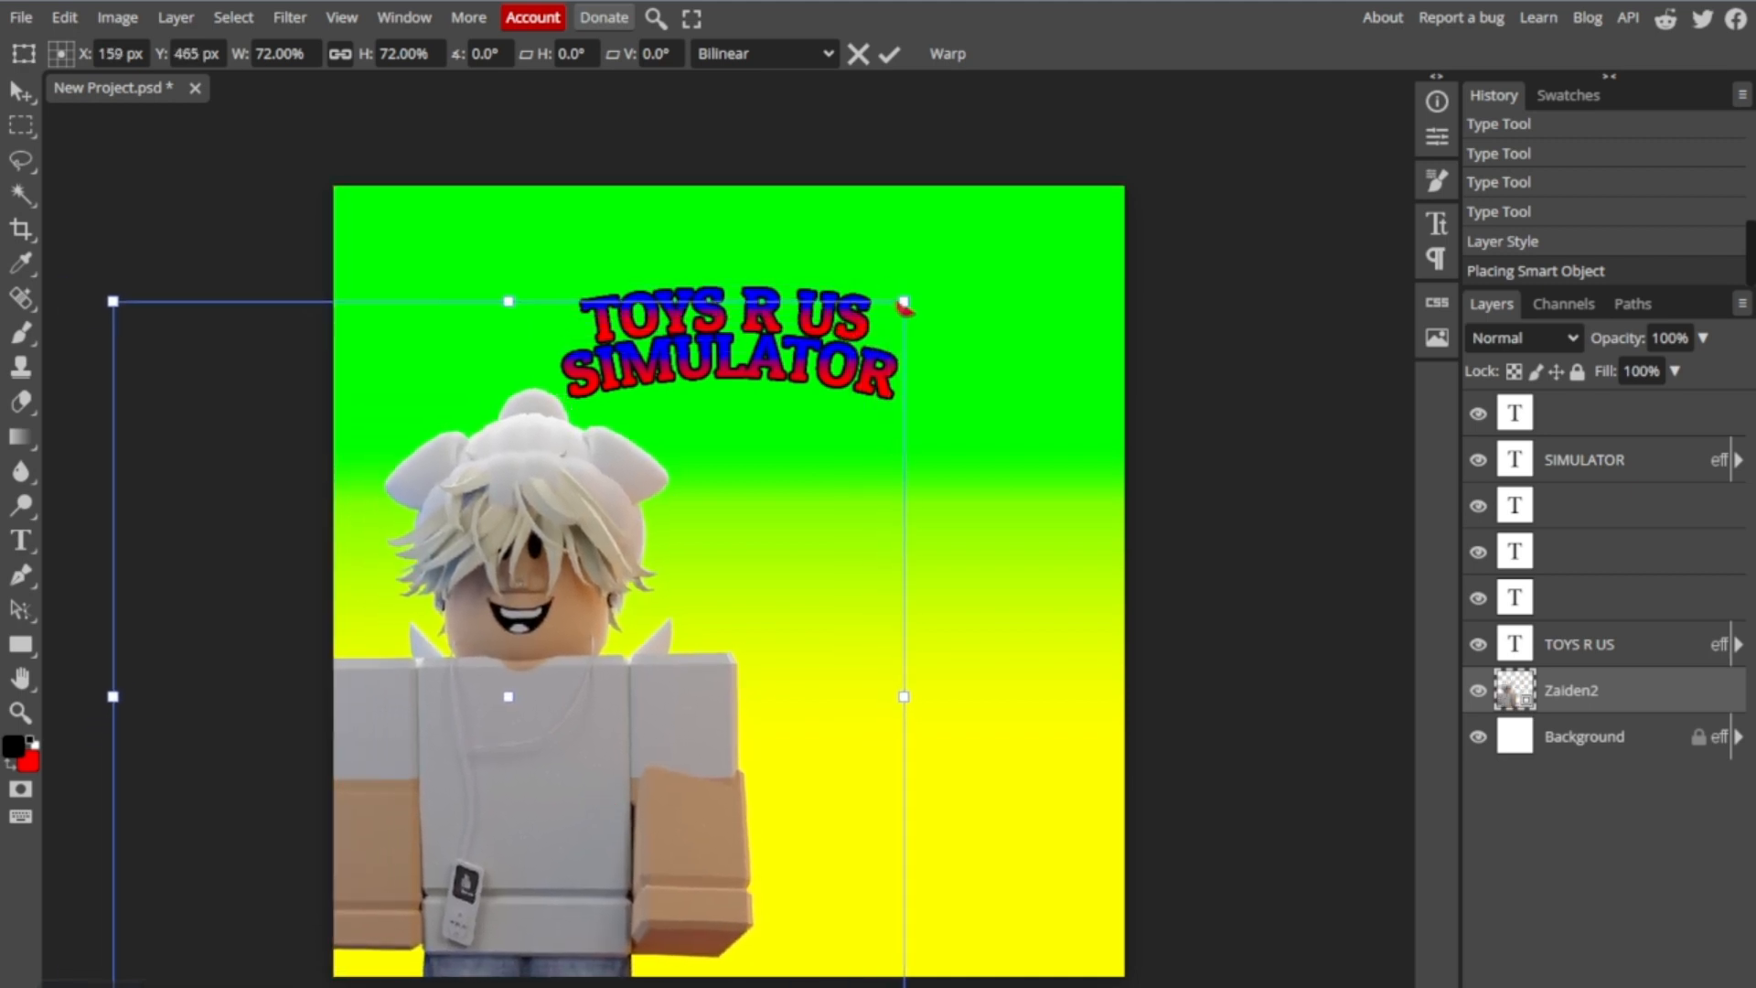
pyautogui.moveTo(904, 292); pyautogui.dragTo(557, 673)
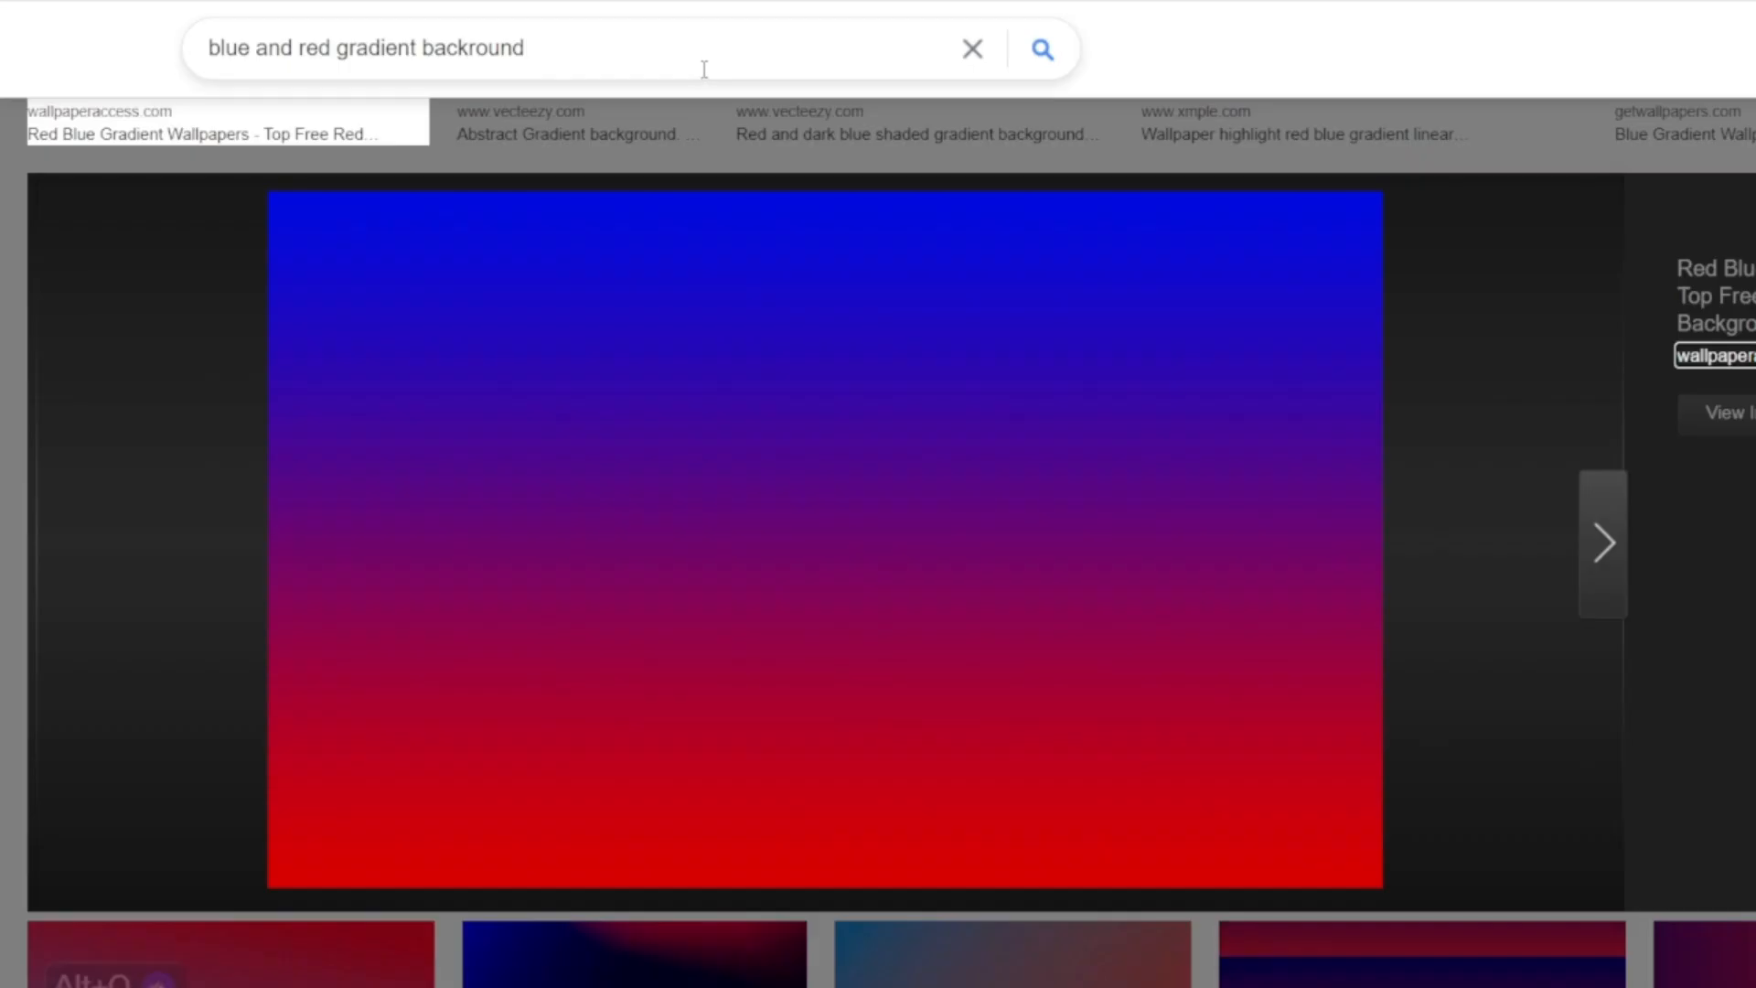
# - Switch to the browser's image search and search for "BUFF NOOB" instead of the gradient background
pyautogui.click(993, 77)
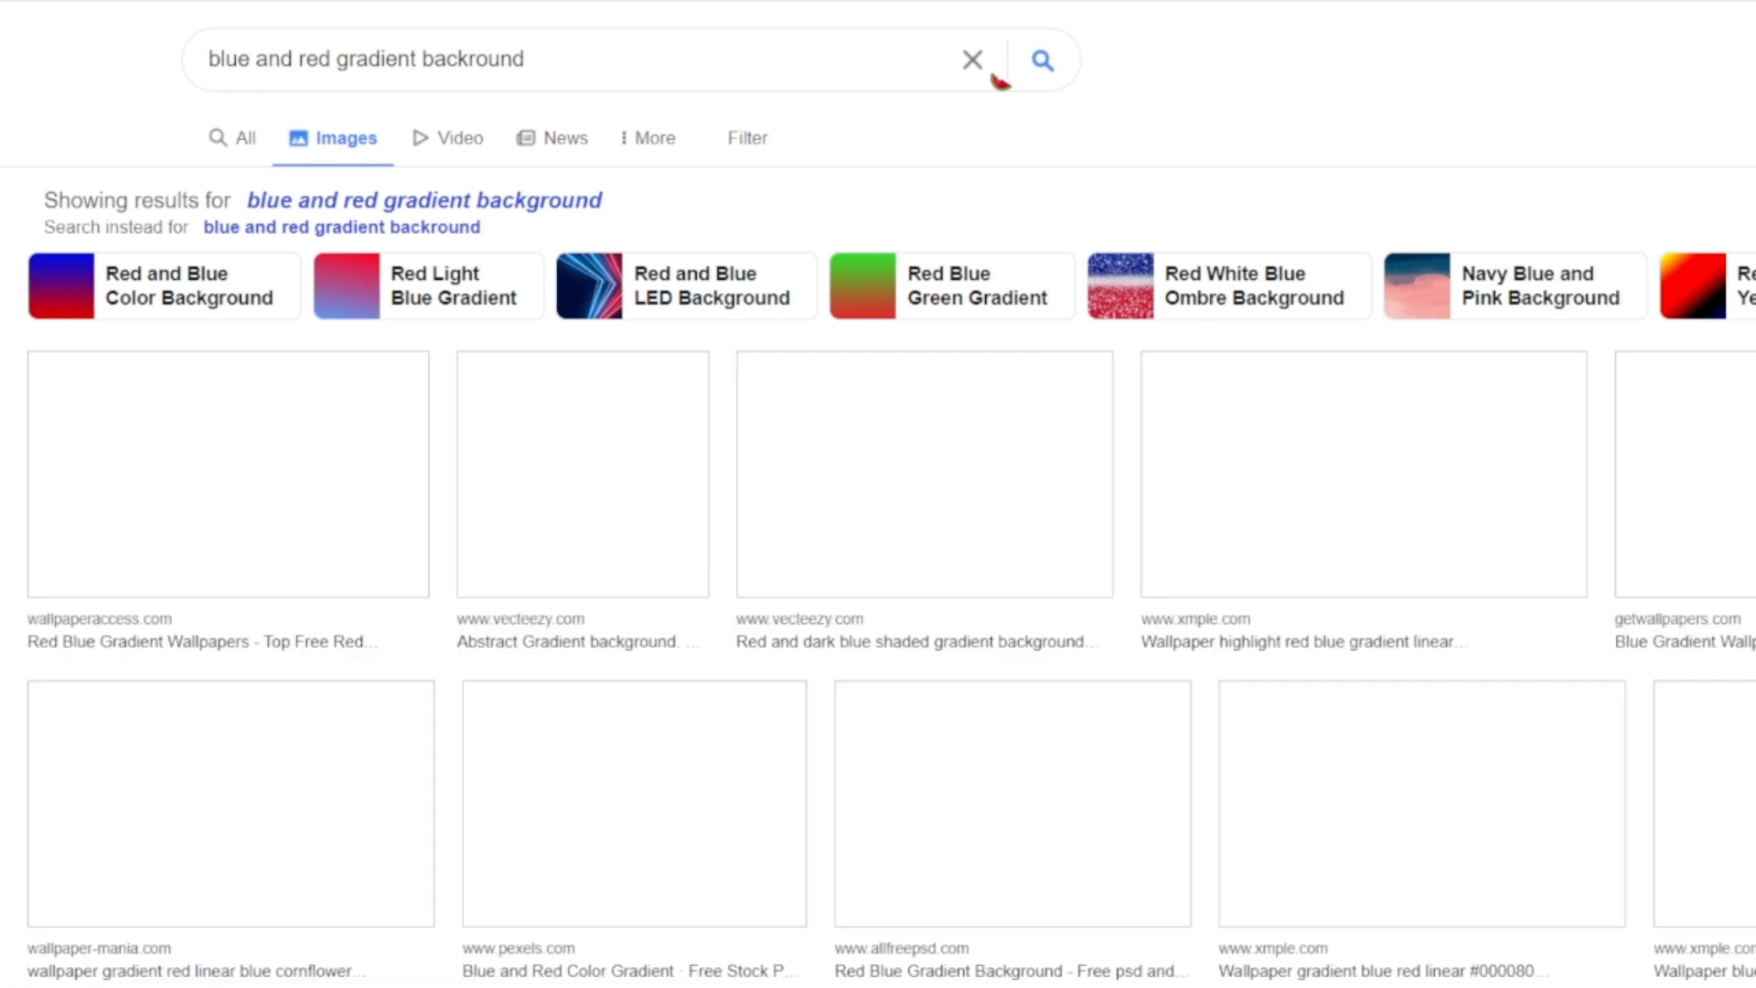
pyautogui.click(993, 77)
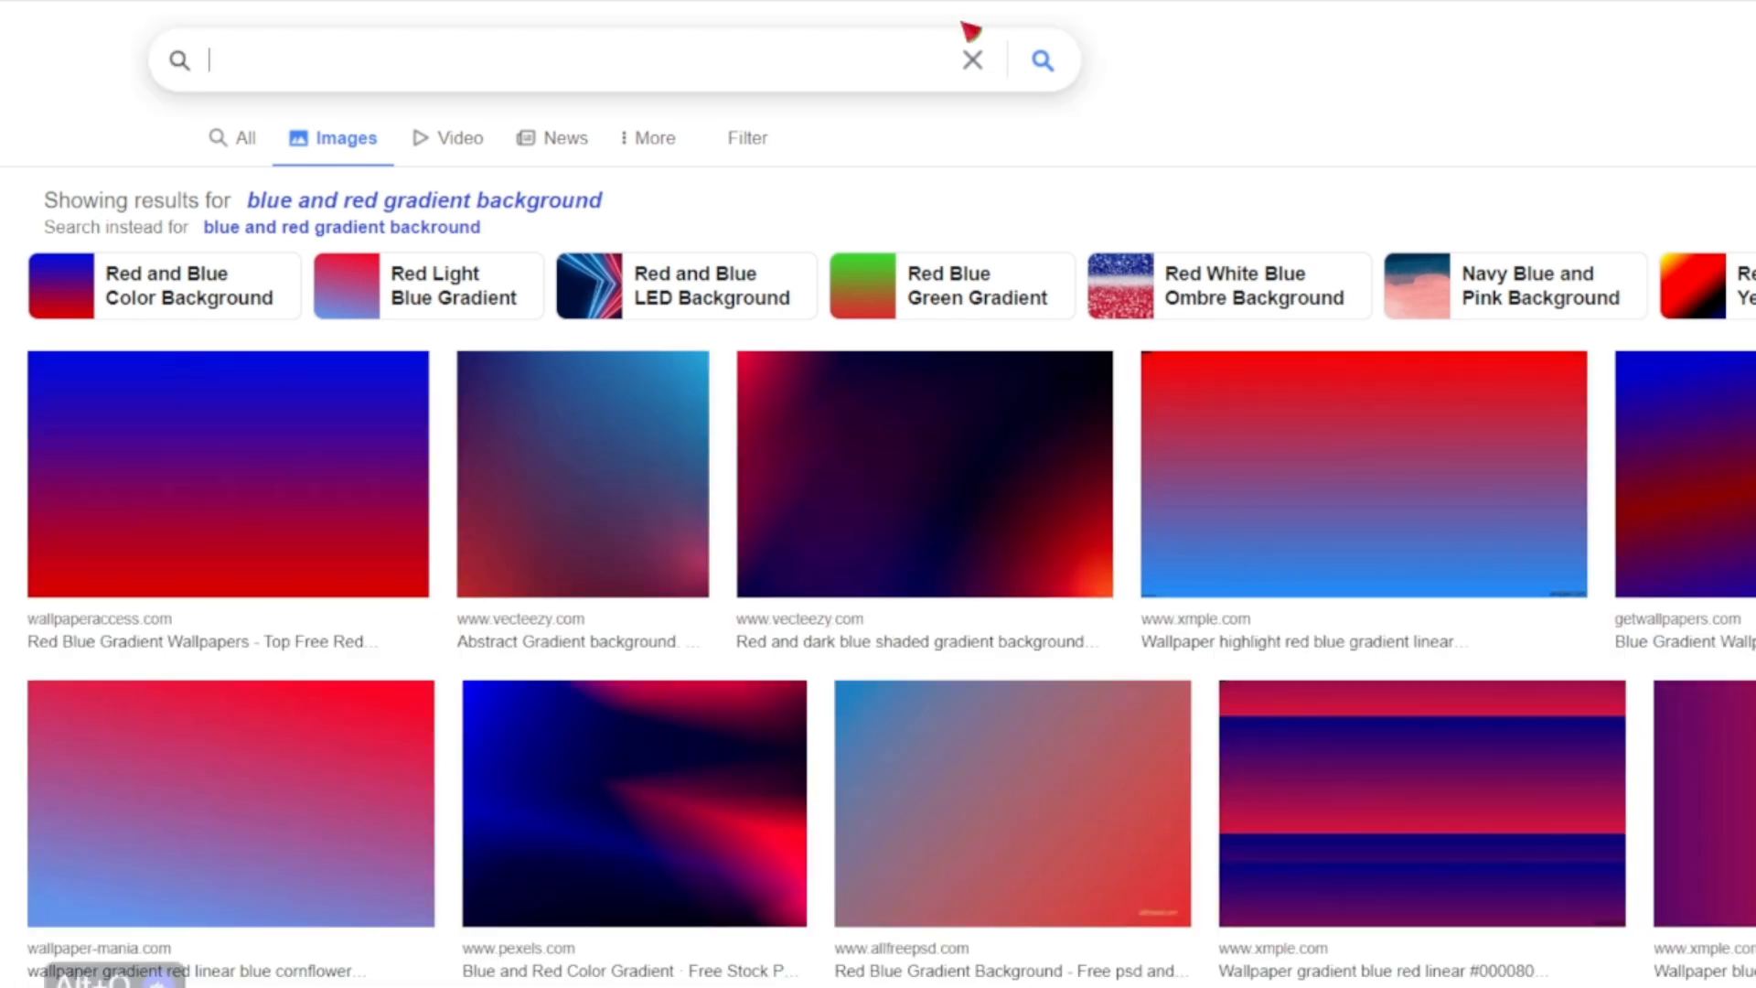
pyautogui.write('BUFF NOOB')
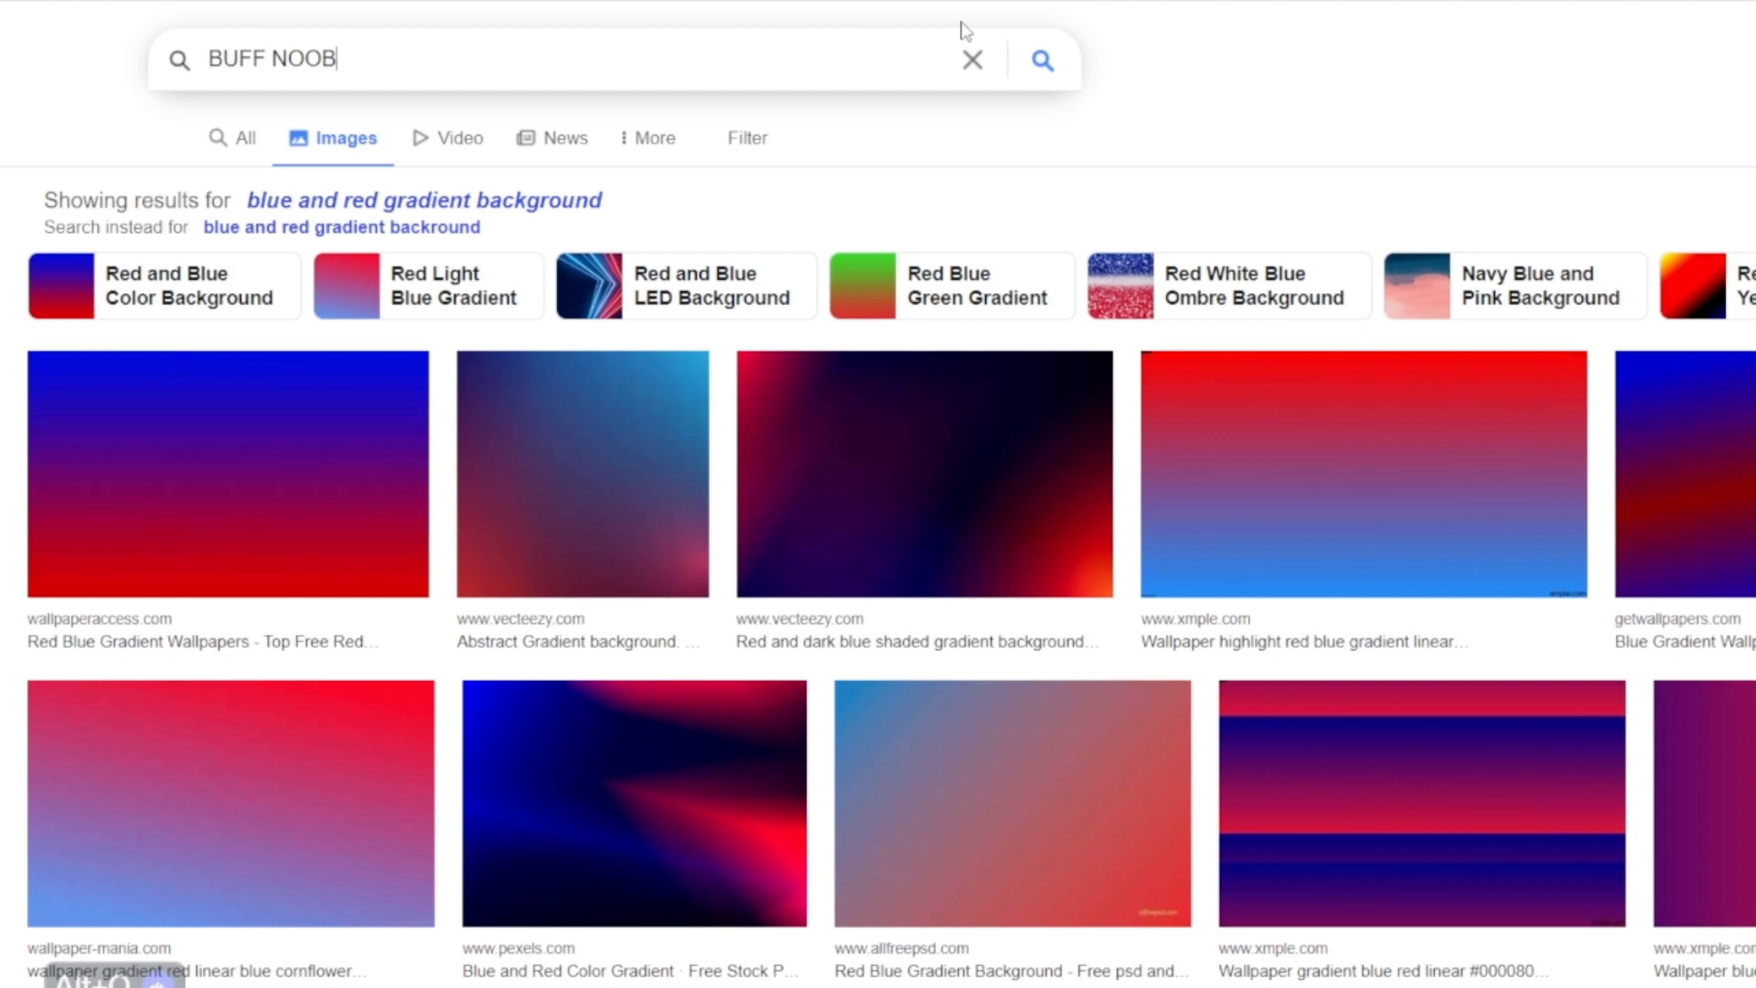
pyautogui.press('Return')
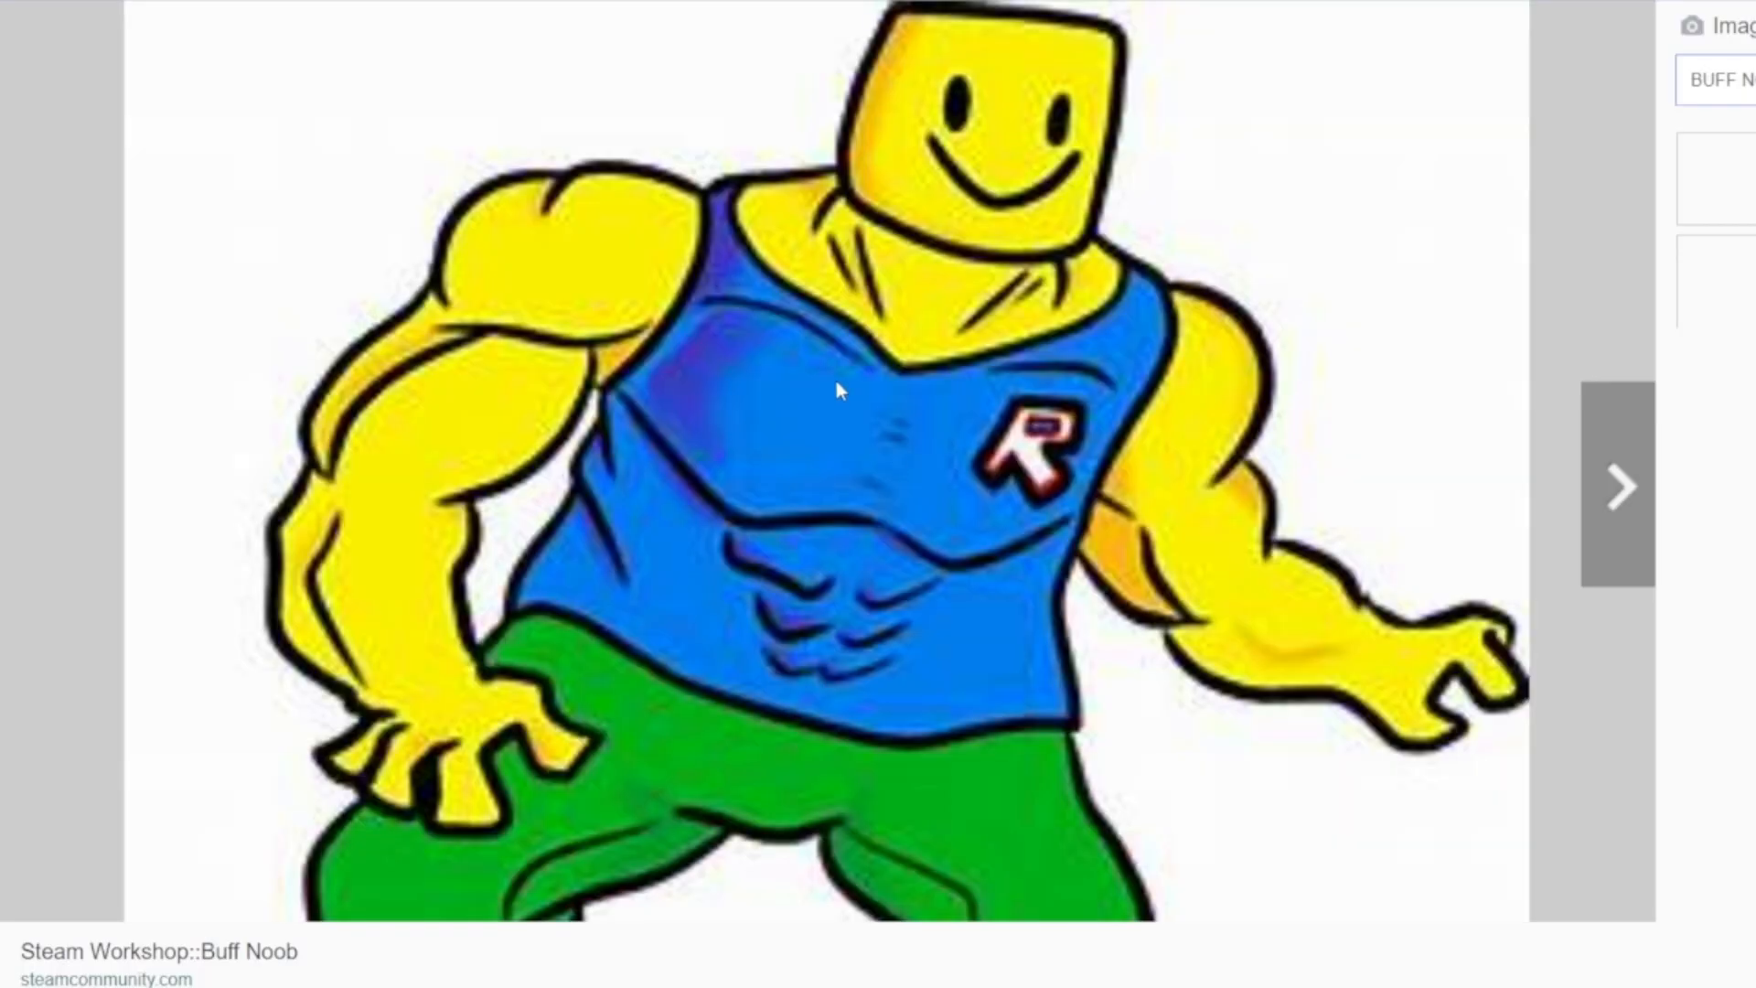
# - Save the cartoon buff noob image with the blue top and green trousers, and switch back to Photopea
pyautogui.rightClick(838, 382)
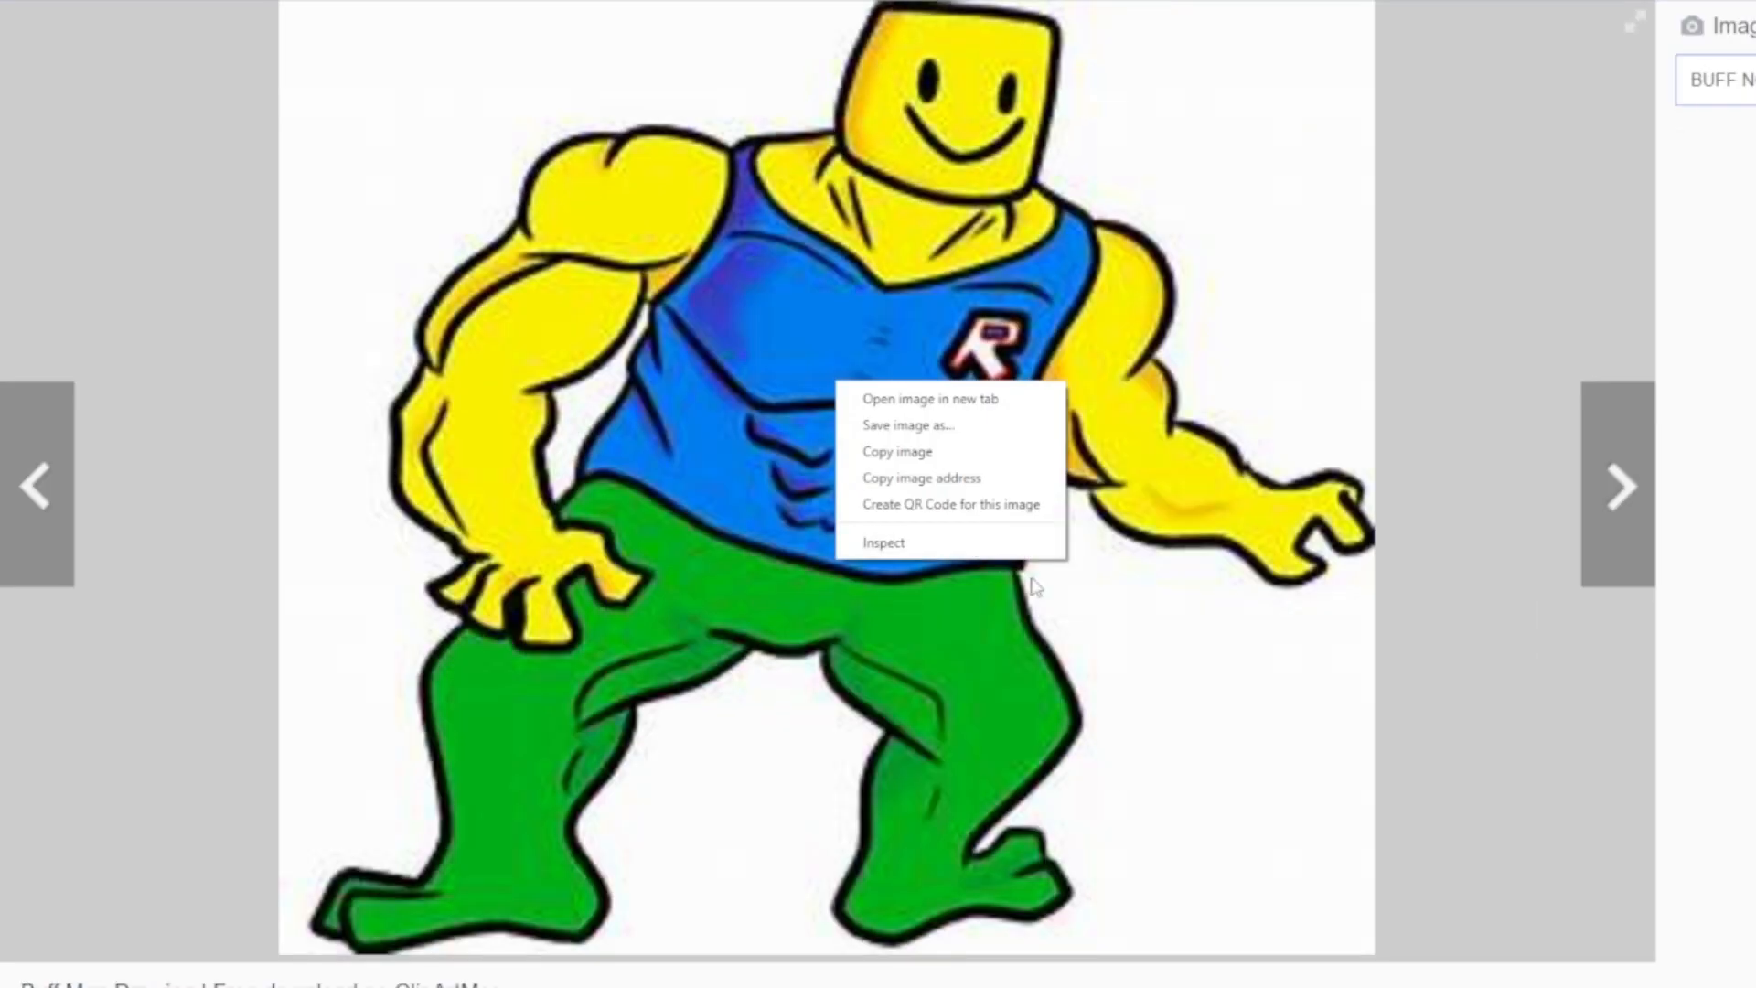
pyautogui.click(945, 442)
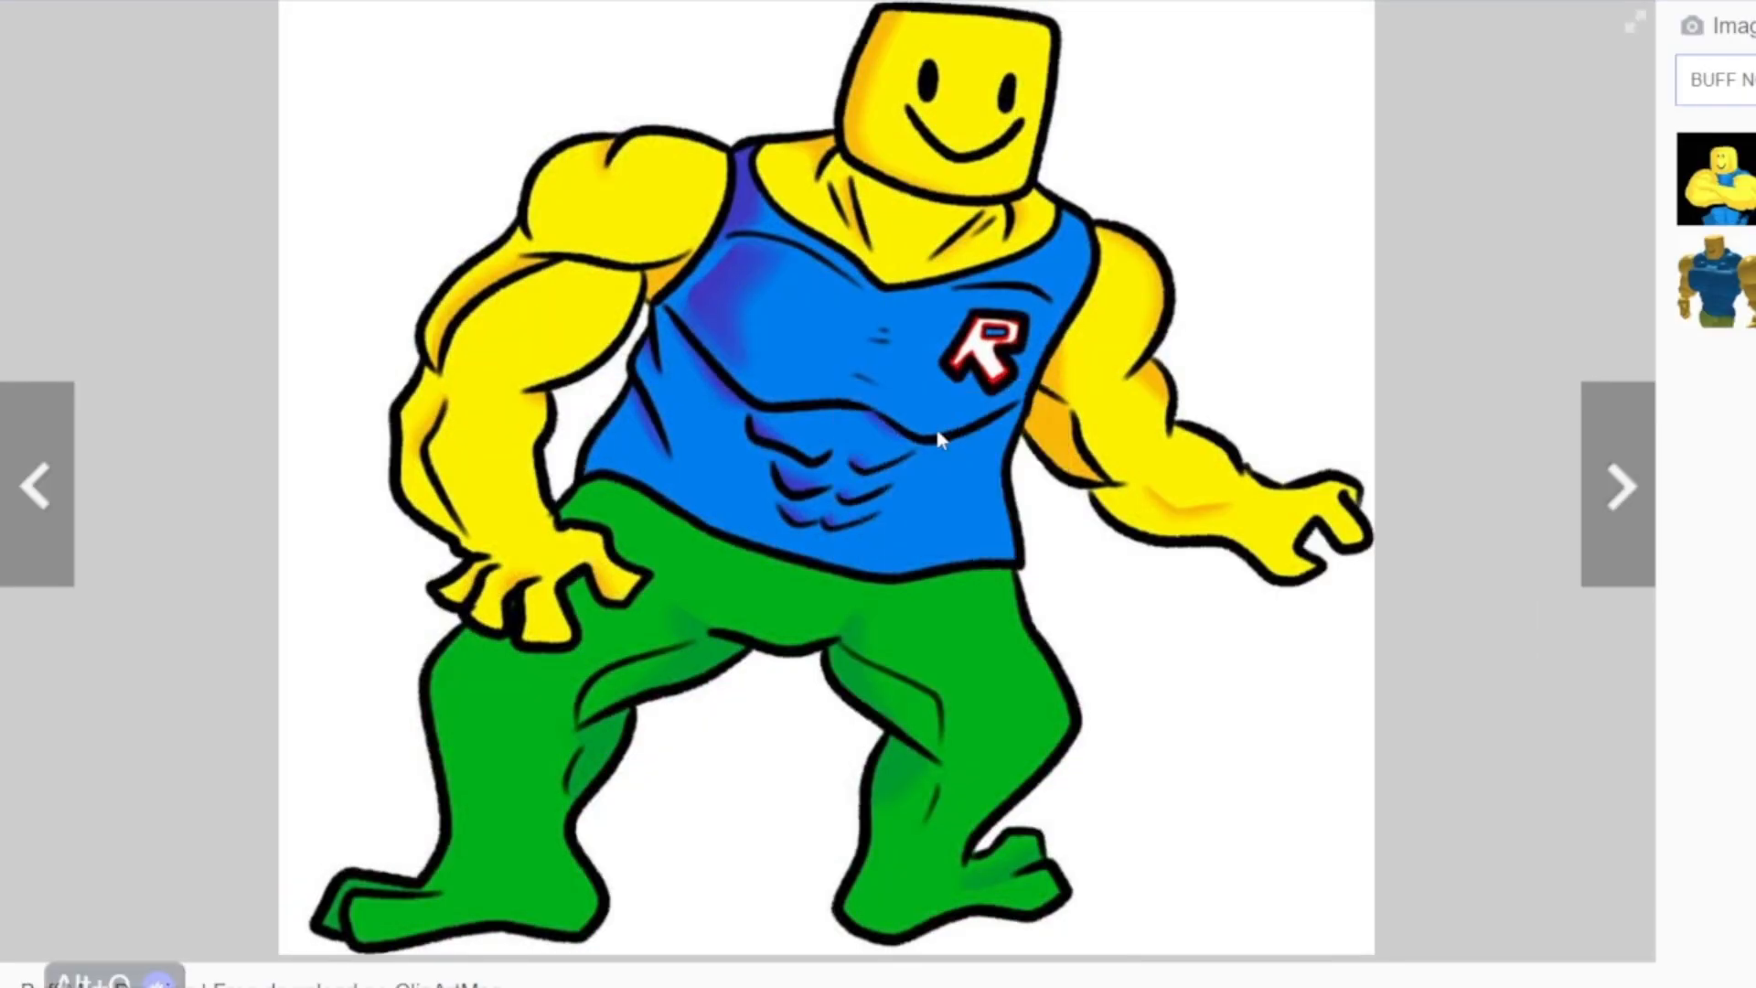
pyautogui.press('Escape')
pyautogui.hotkey('alt', 'Tab')
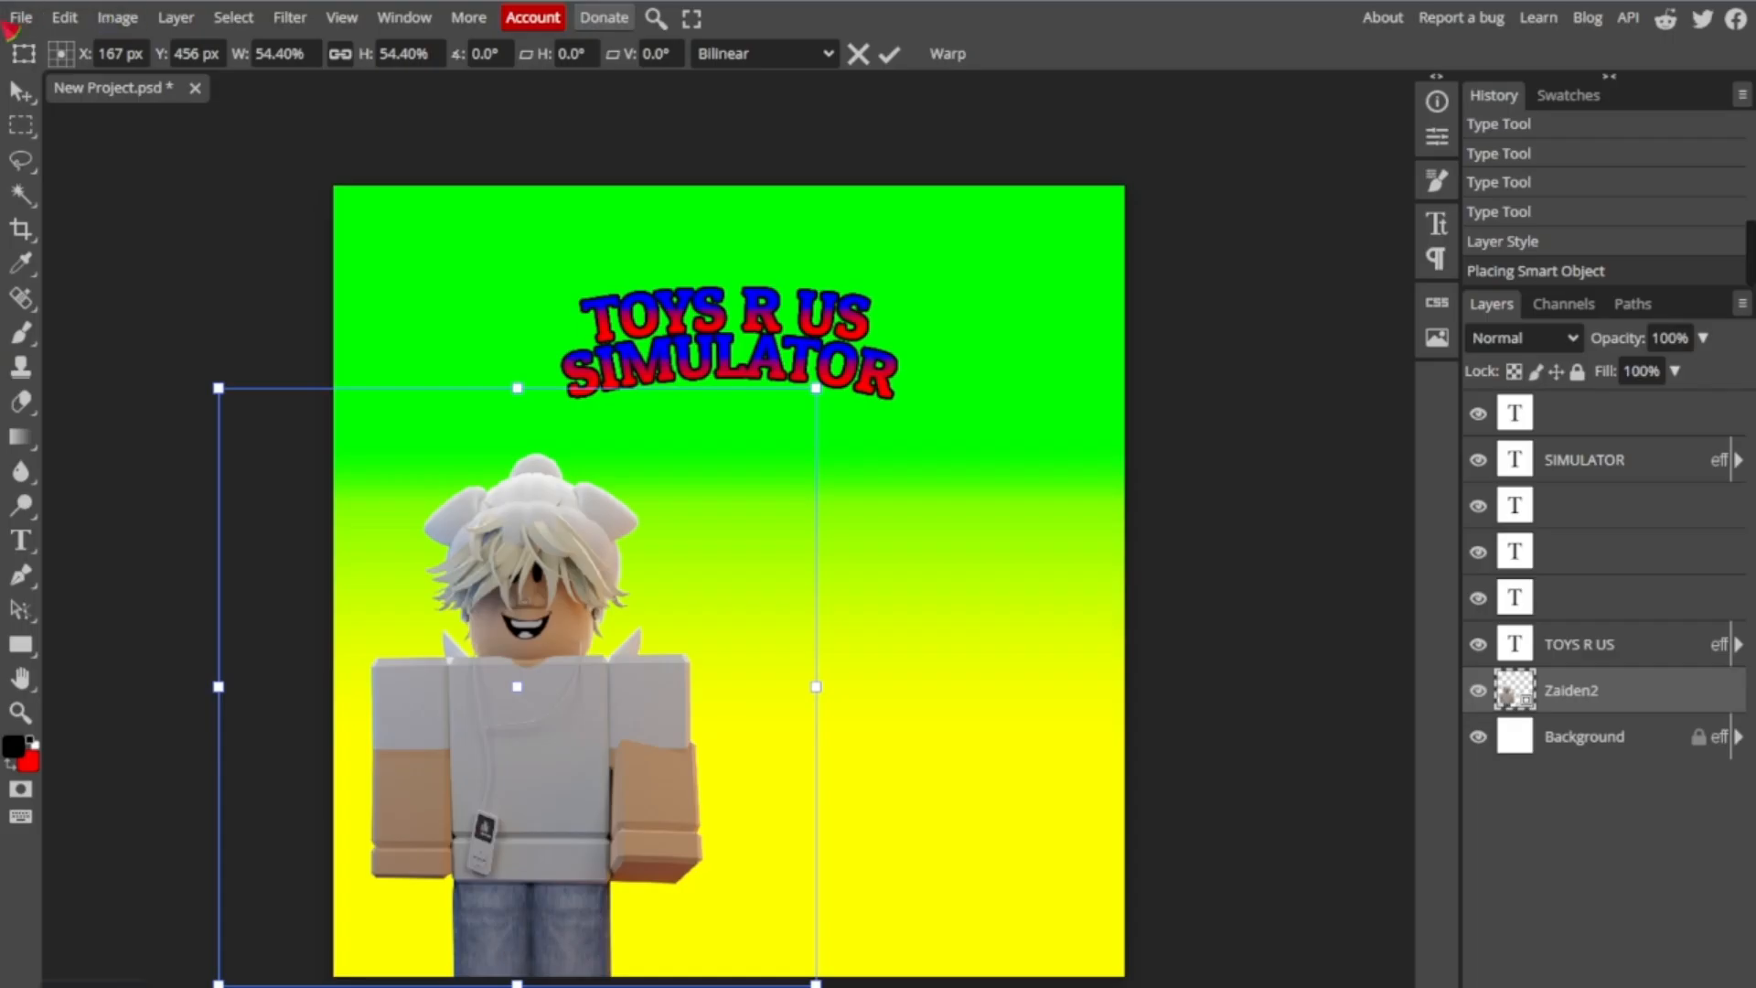
# - Place the "th (3)" image at the canvas's lower right and move its layer beneath the Background layer
pyautogui.click(20, 17)
pyautogui.click(73, 118)
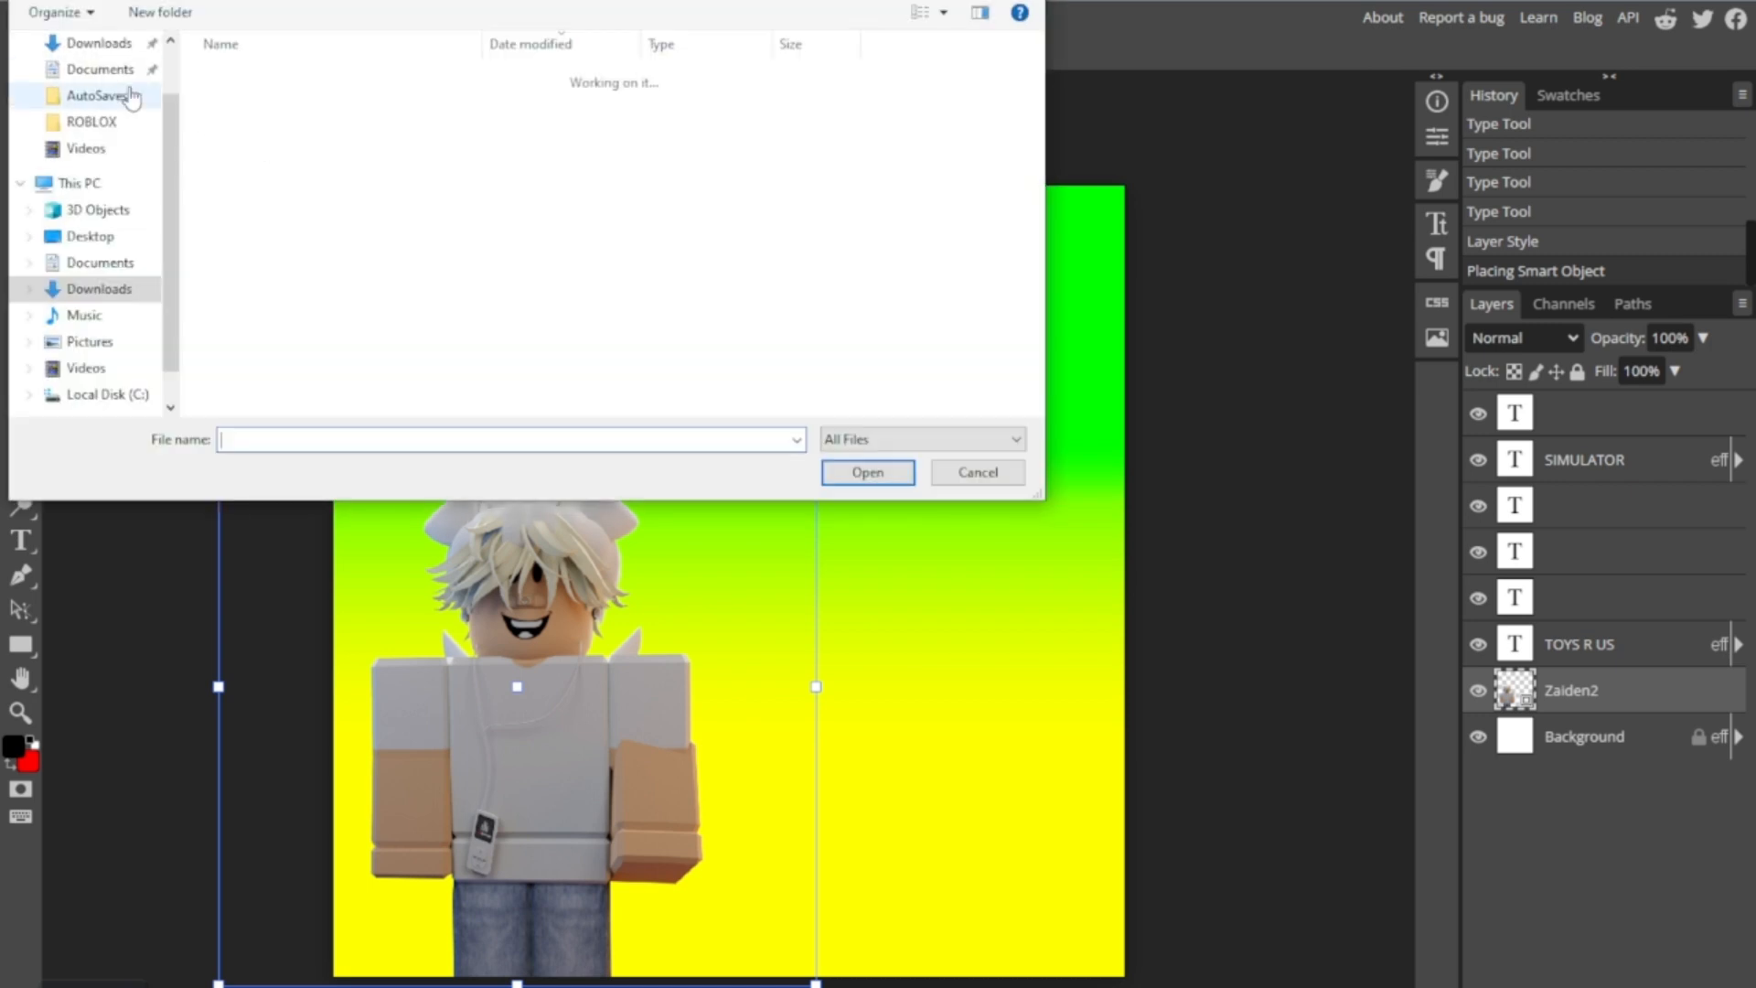
pyautogui.doubleClick(297, 108)
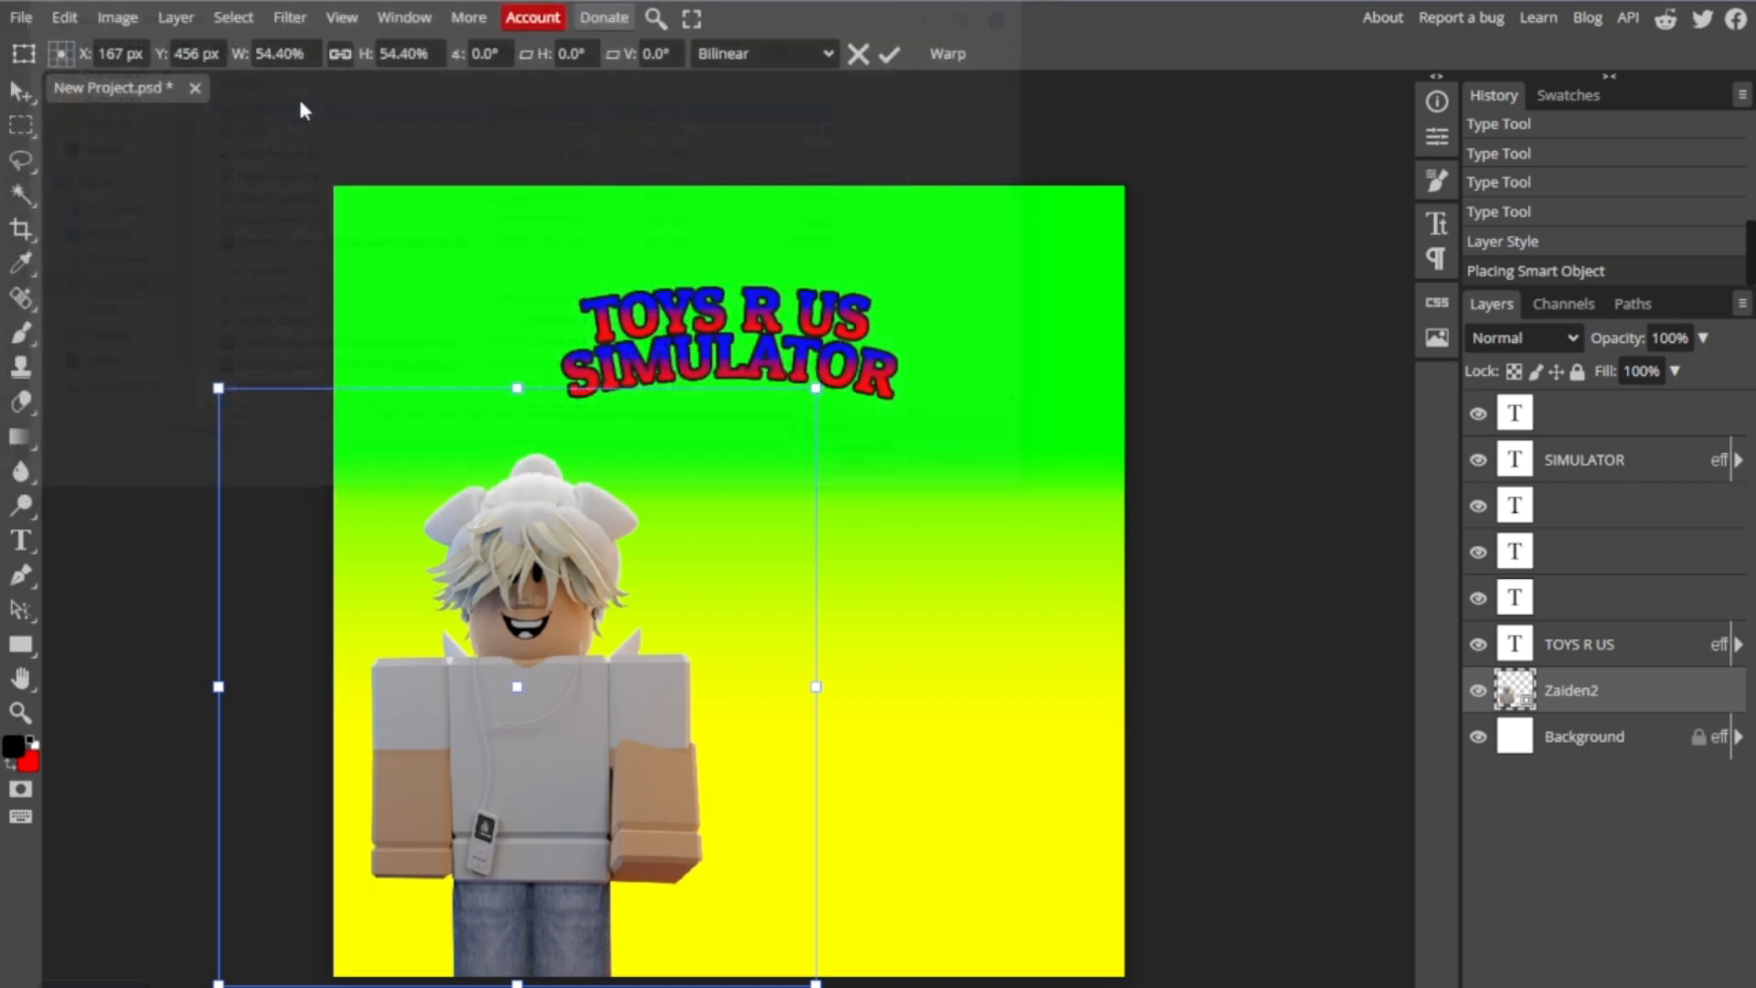
pyautogui.moveTo(805, 520); pyautogui.dragTo(1031, 705)
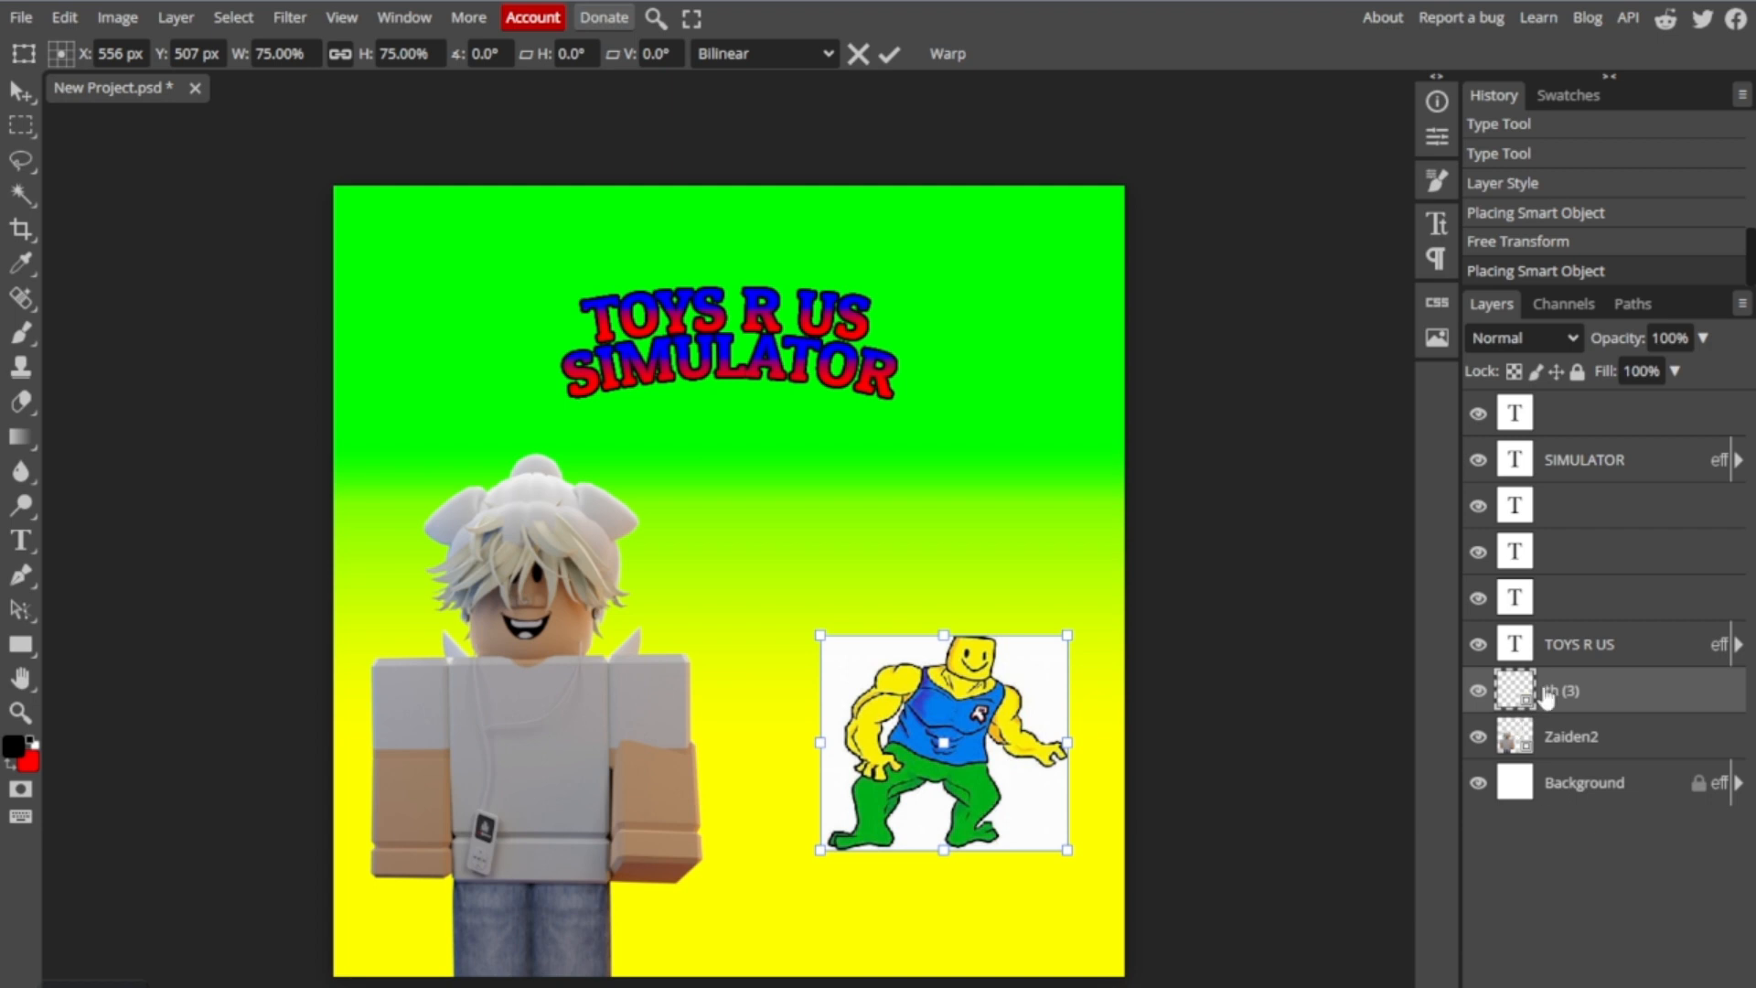
pyautogui.moveTo(1573, 736); pyautogui.dragTo(1641, 876)
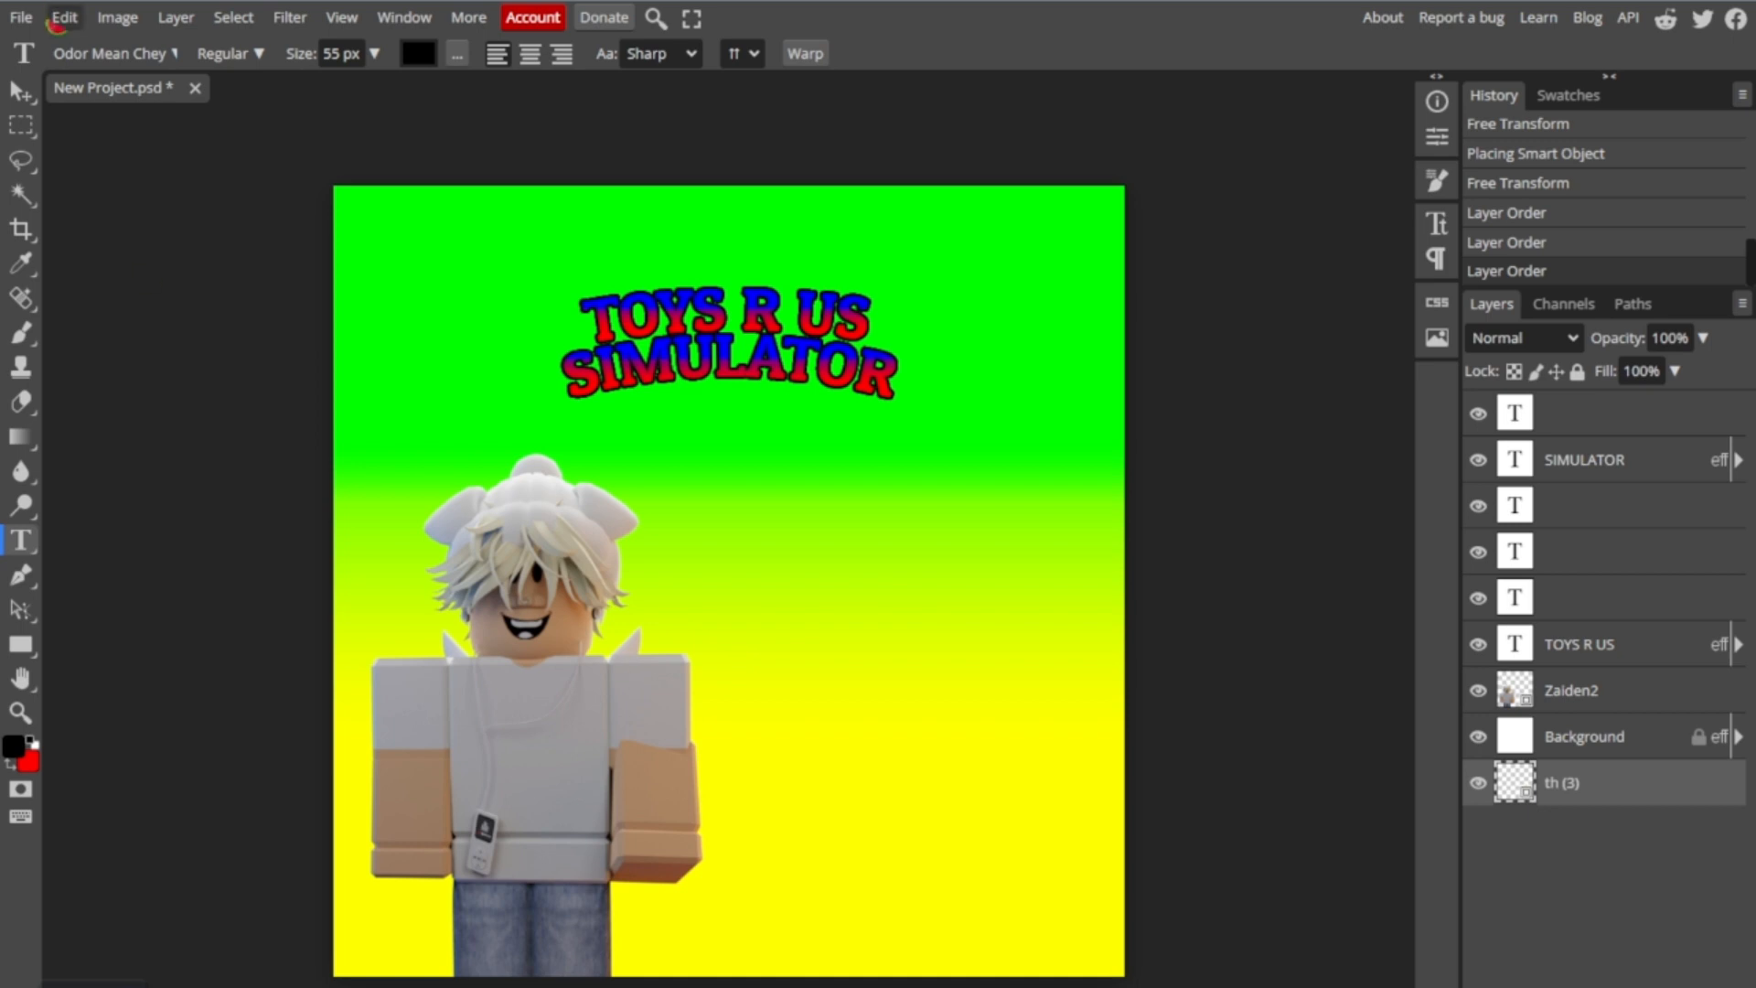
# - Place the "Alexa" PNG image from the Downloads folder into the document
pyautogui.click(21, 17)
pyautogui.click(79, 129)
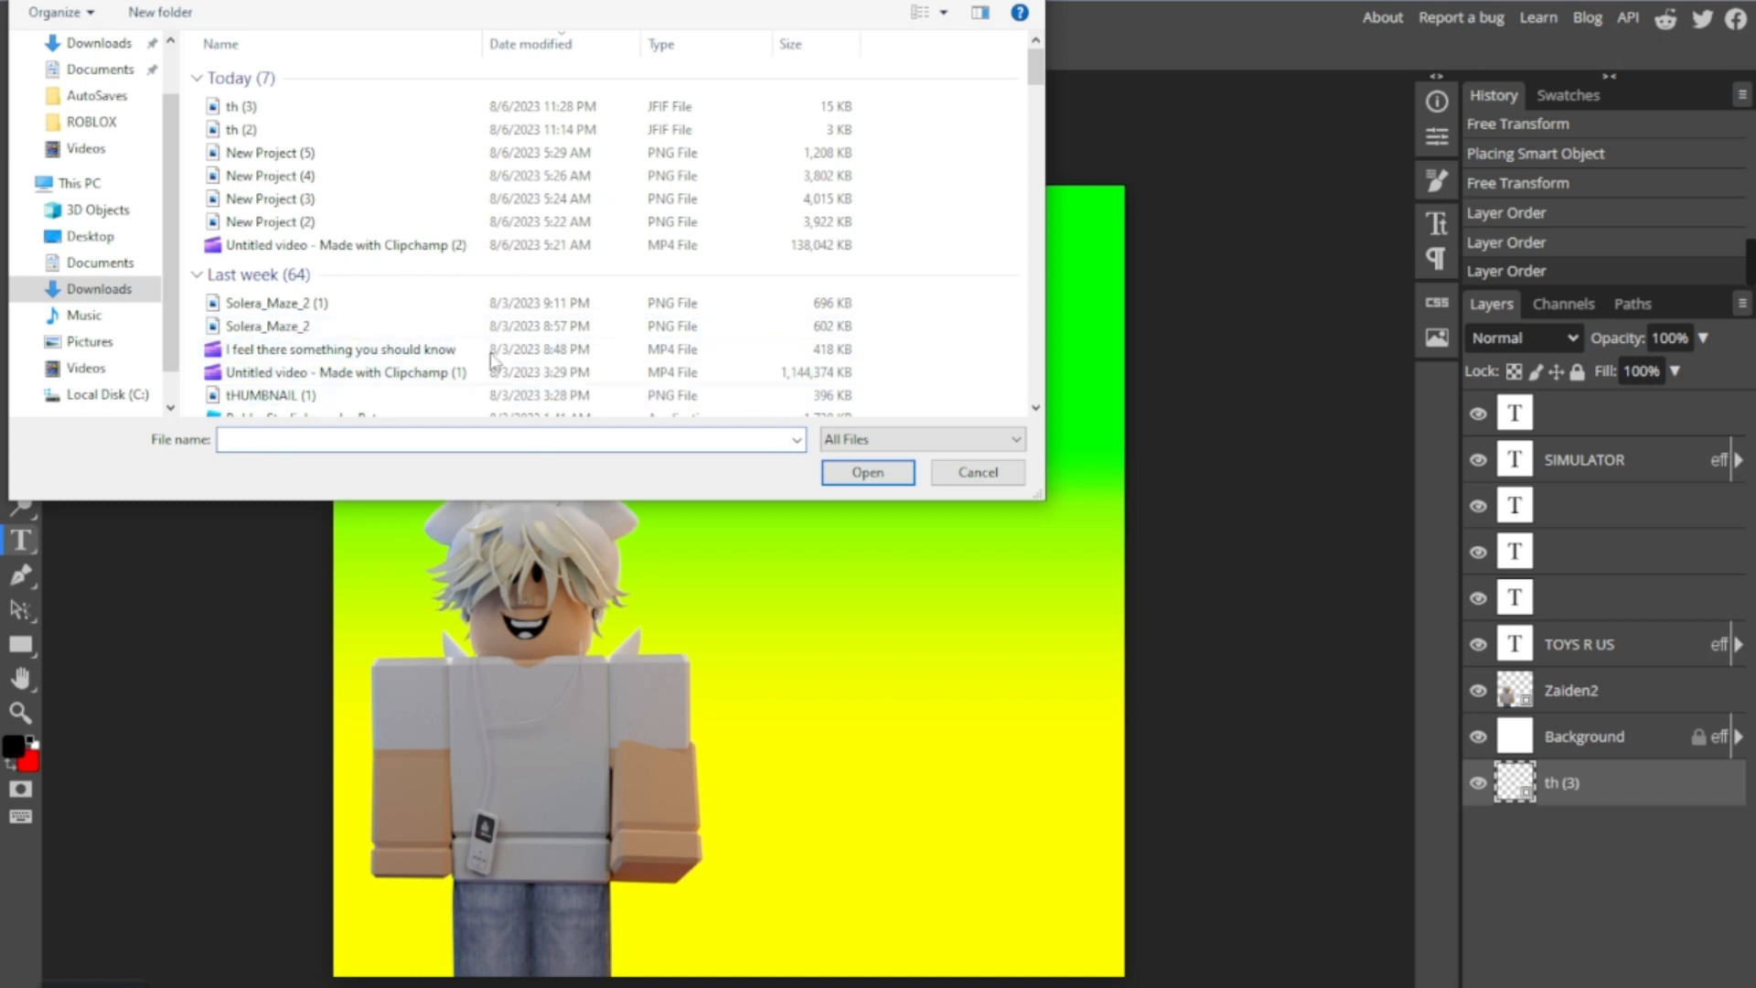
pyautogui.scroll(-12, 487, 354)
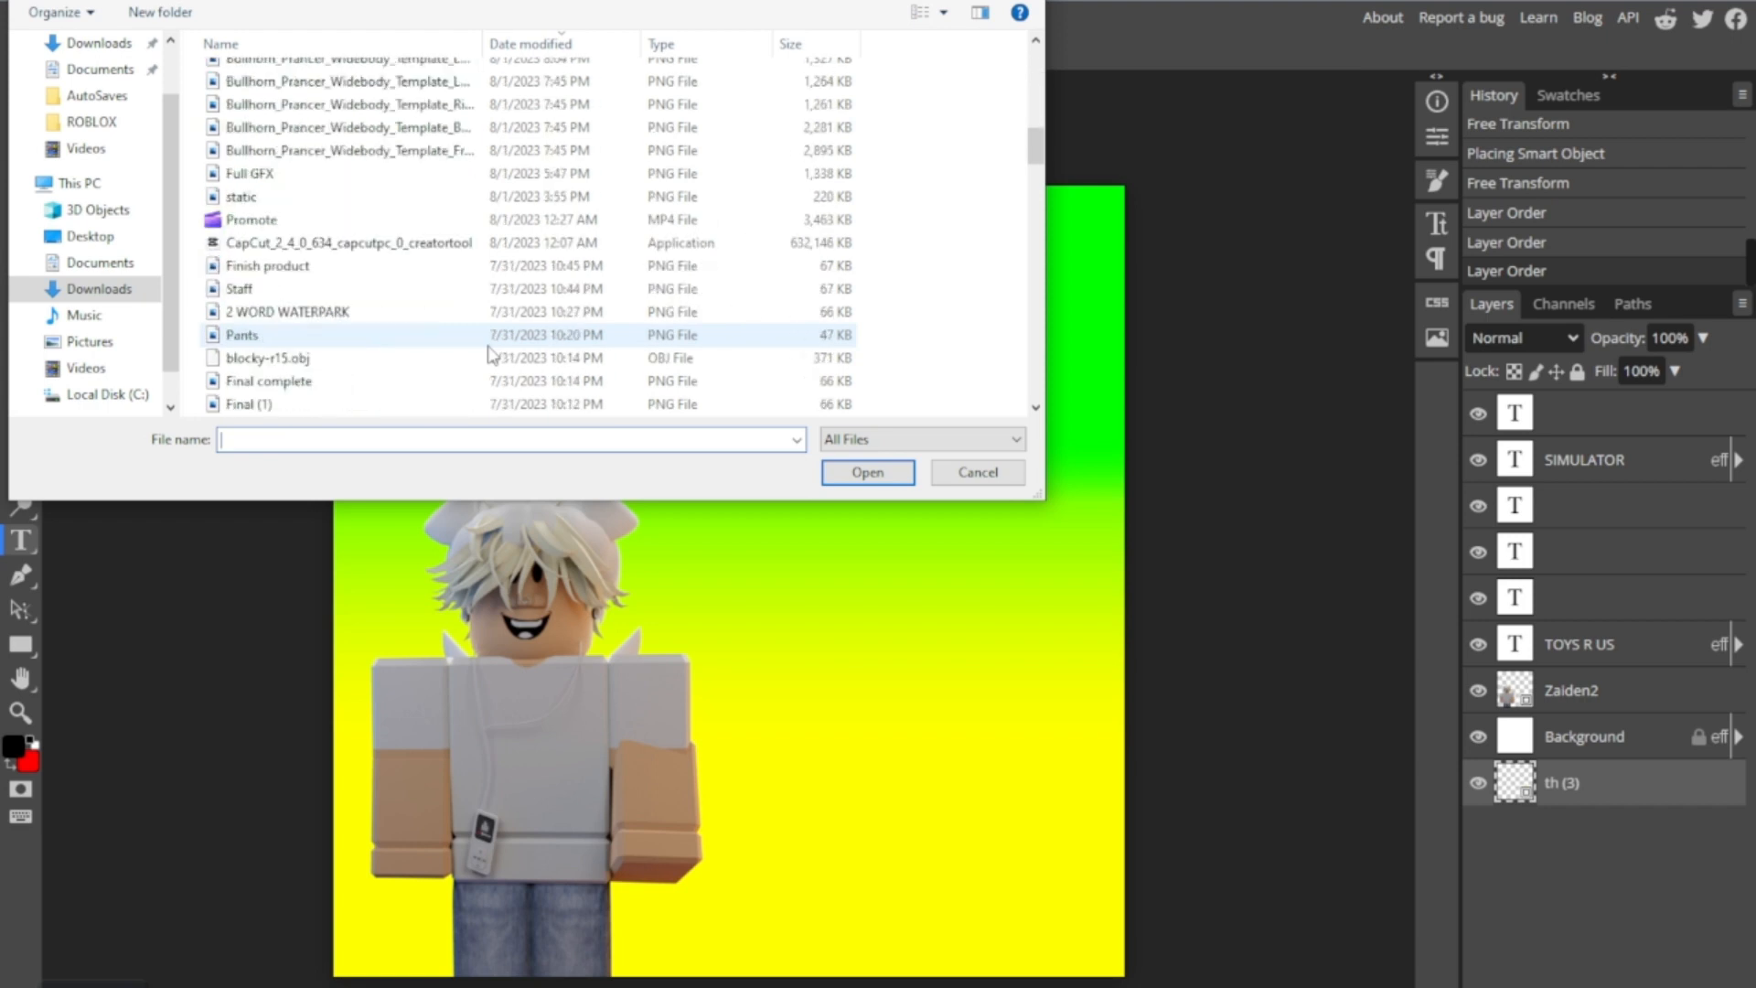
pyautogui.scroll(-4, 487, 365)
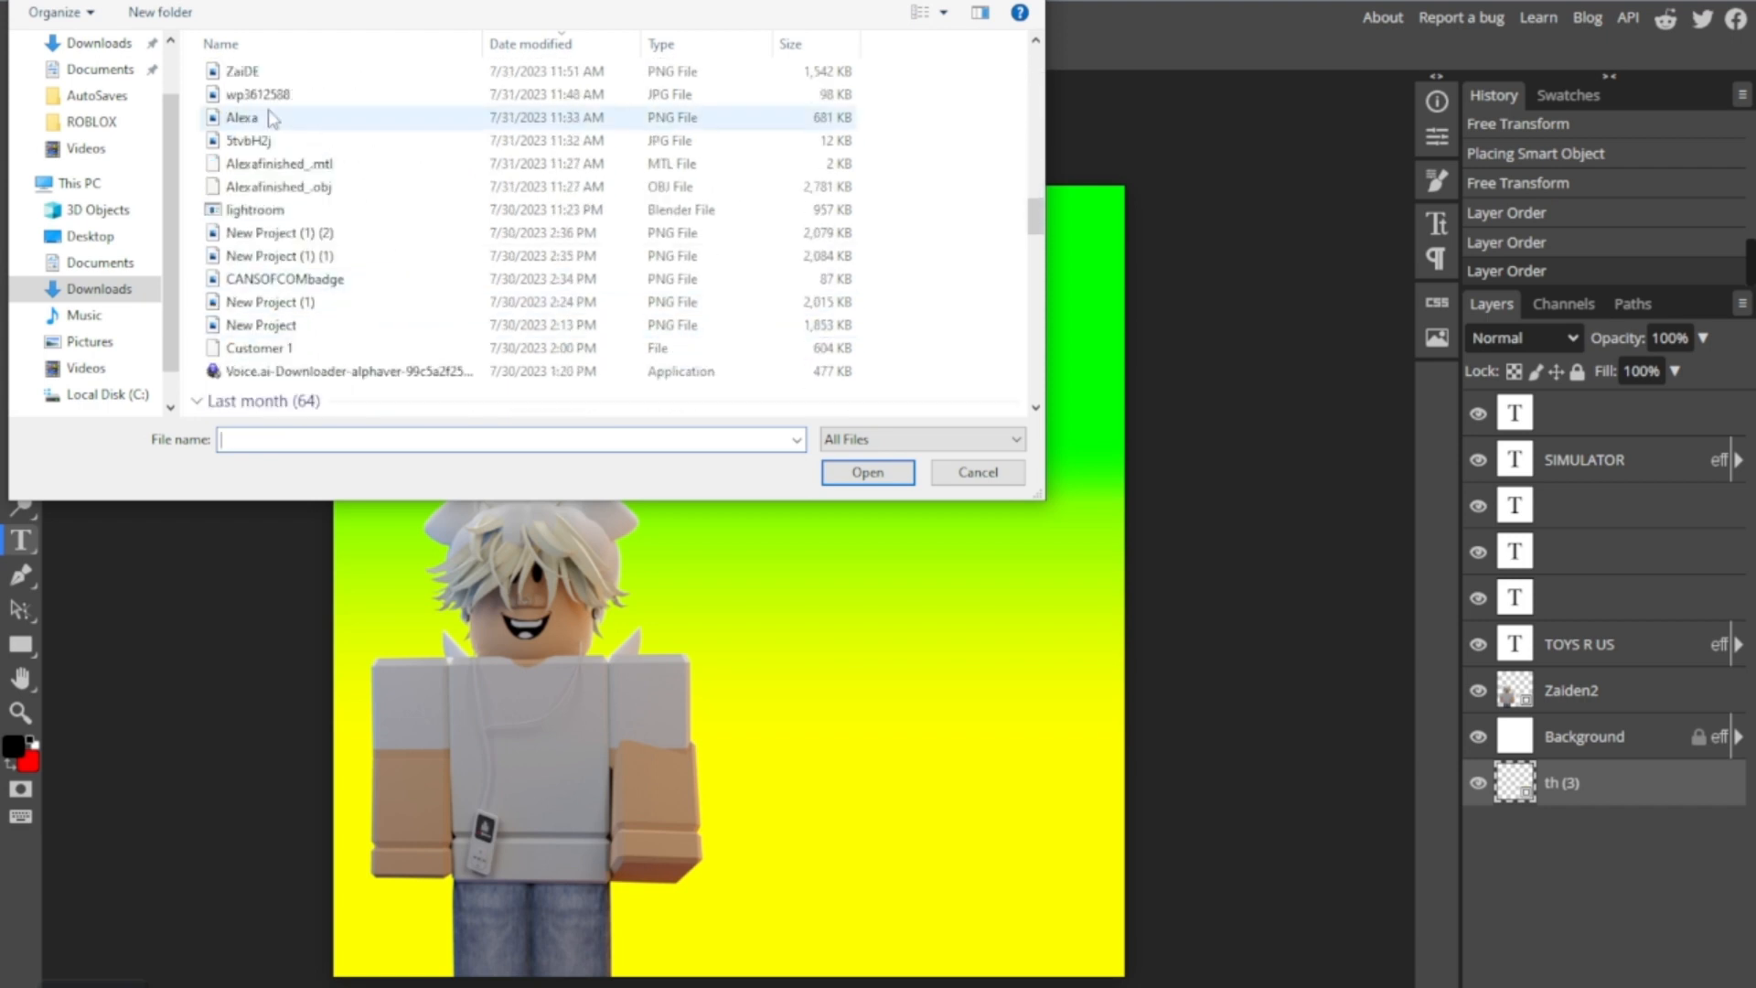
pyautogui.doubleClick(220, 118)
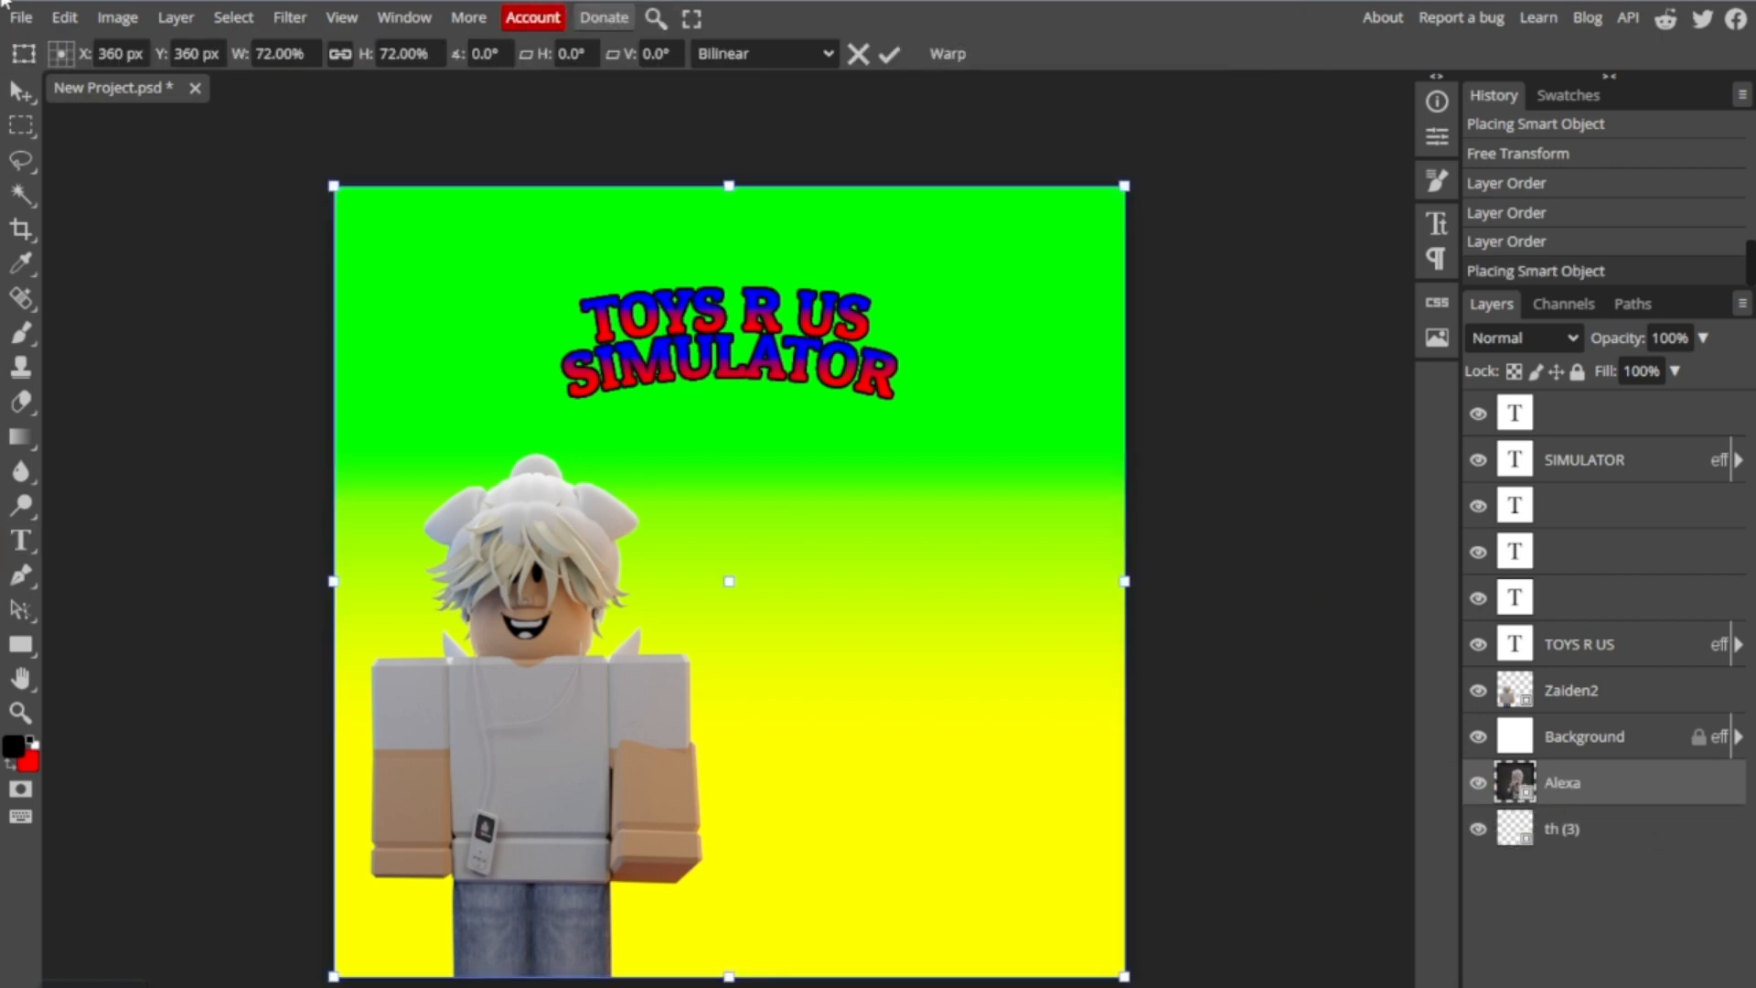
# - Place the "5tvbH2j" JPG image from the Downloads folder into the document
pyautogui.click(20, 16)
pyautogui.click(66, 117)
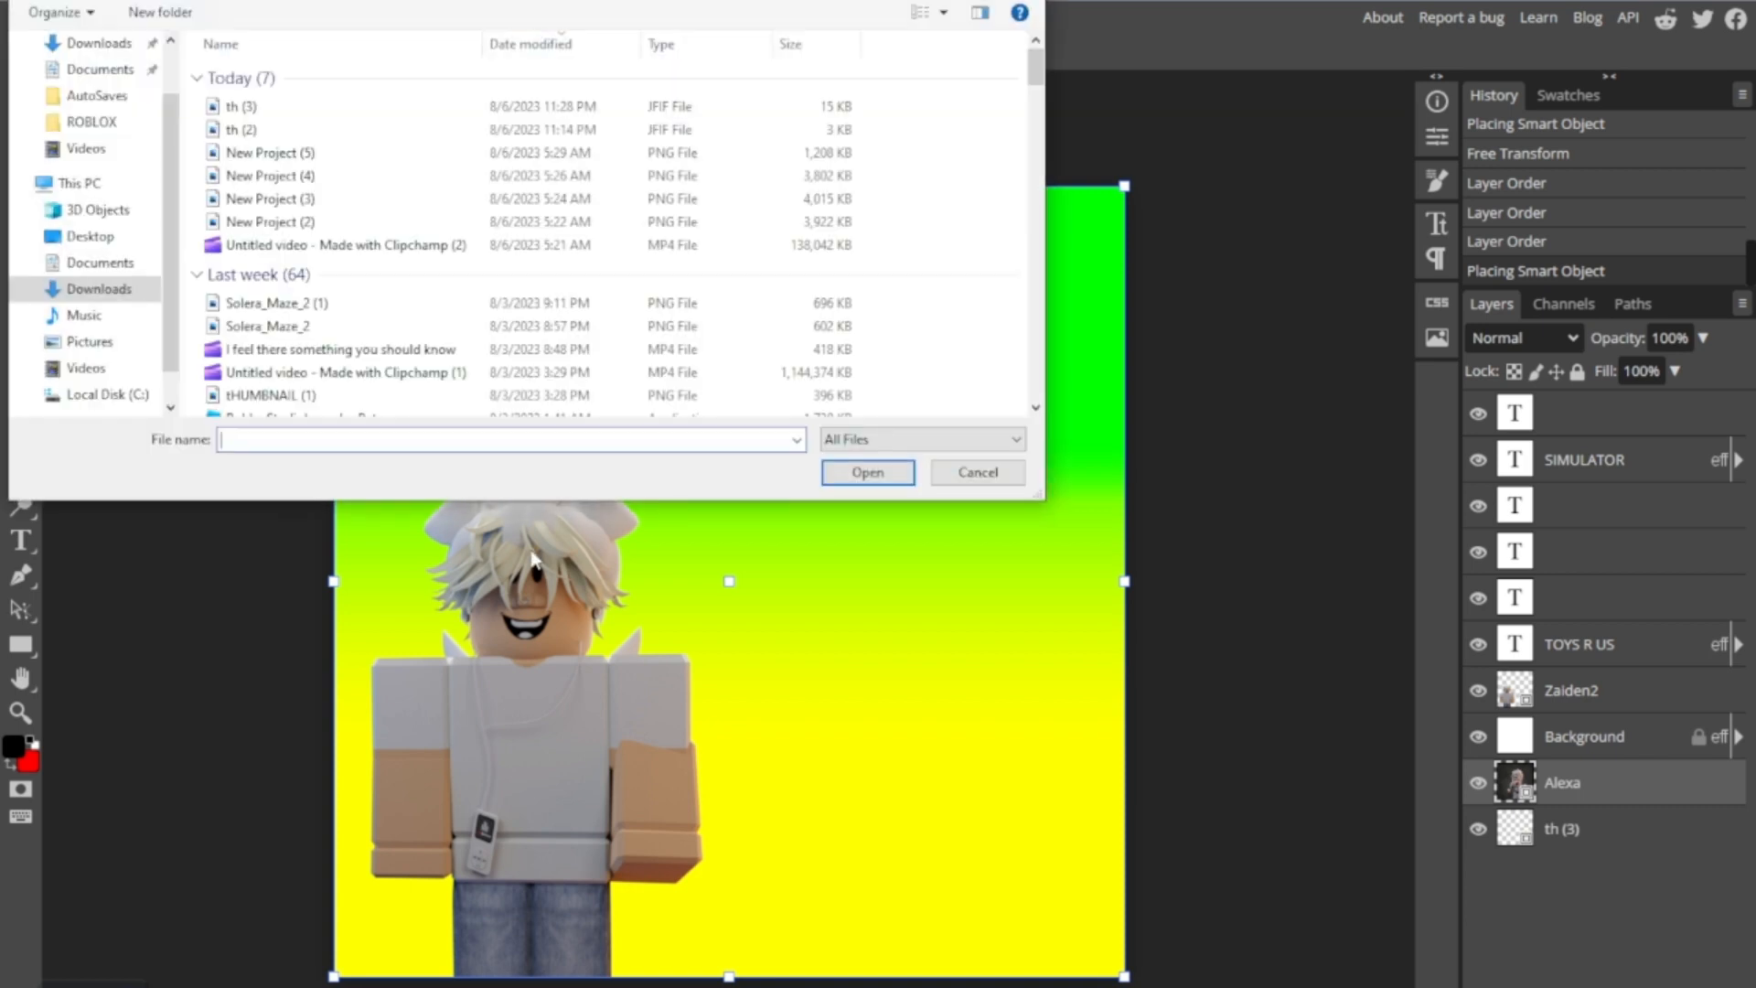
pyautogui.scroll(-5, 309, 285)
pyautogui.scroll(-10, 309, 285)
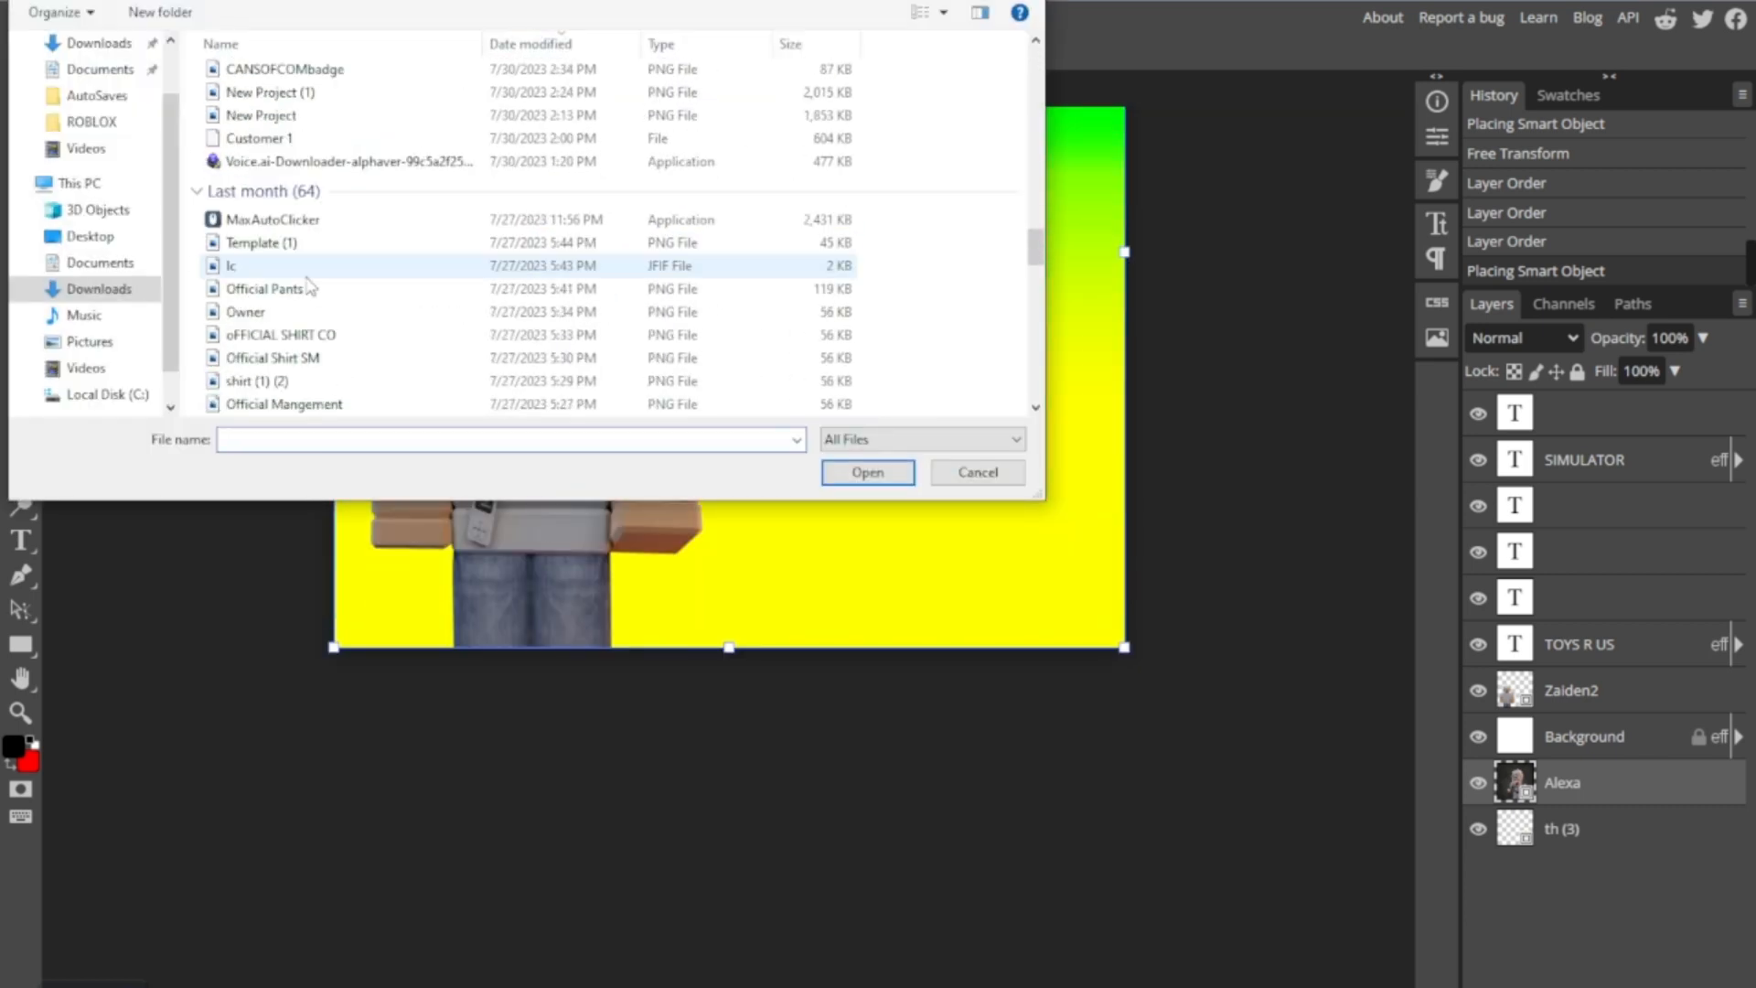
pyautogui.scroll(-5, 304, 320)
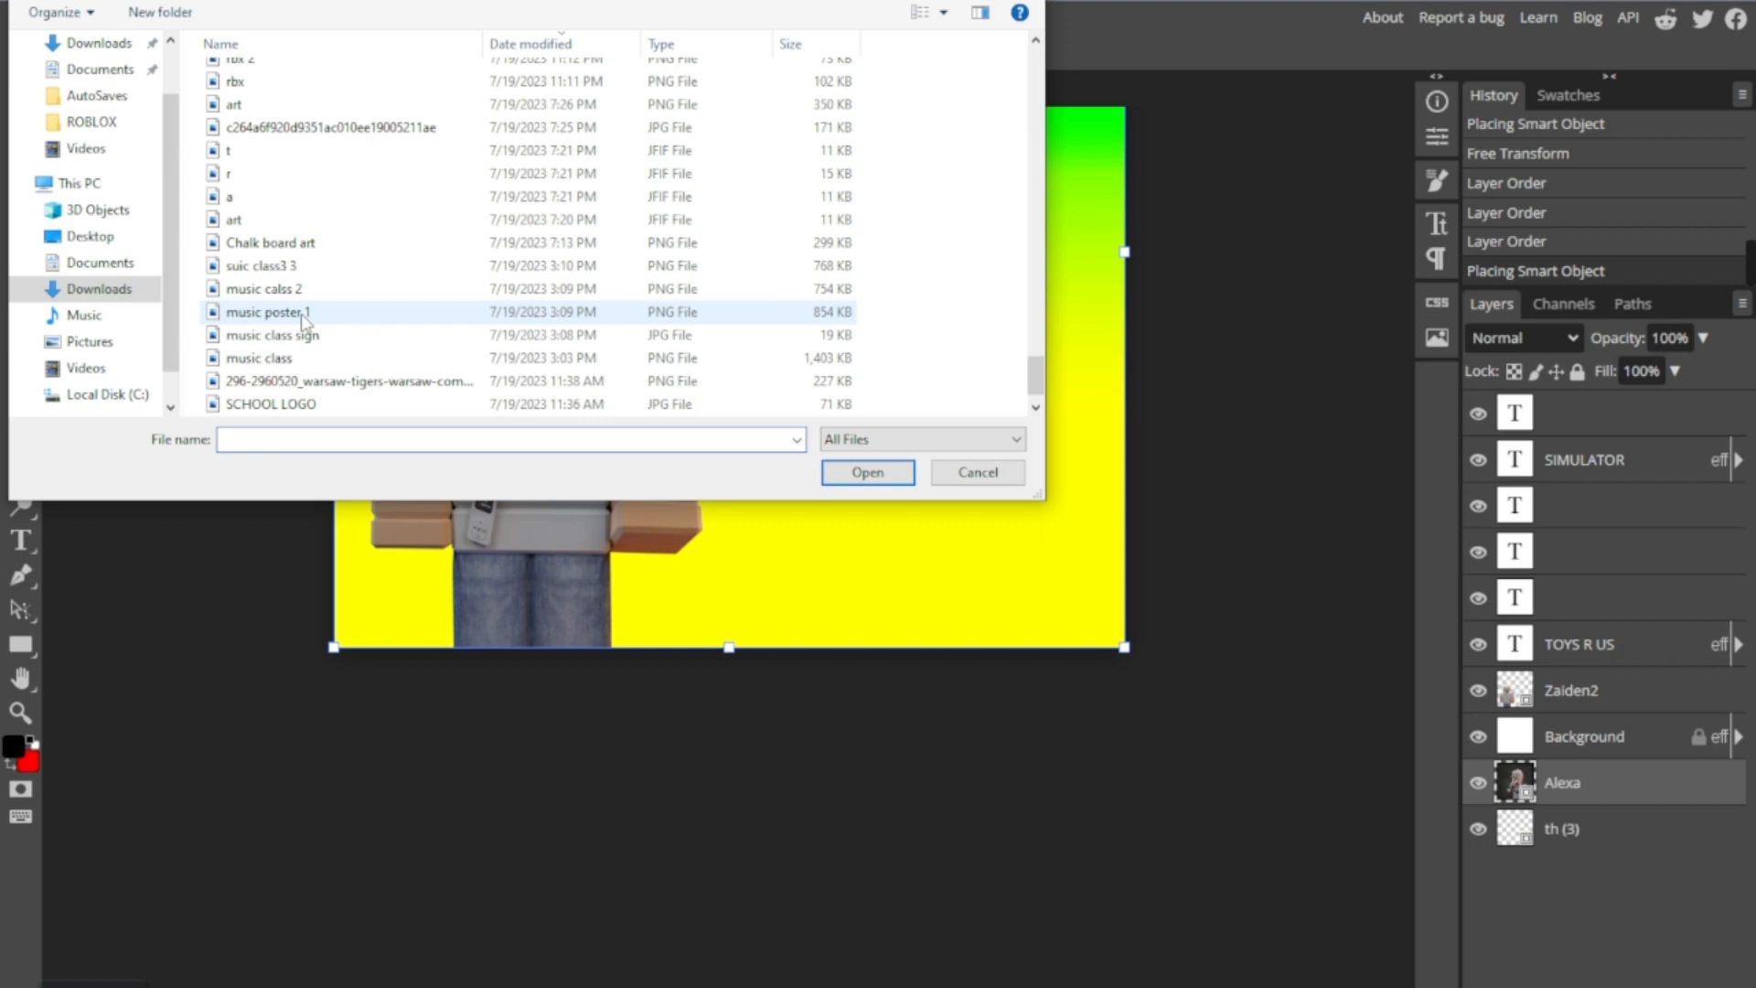
pyautogui.scroll(8, 302, 311)
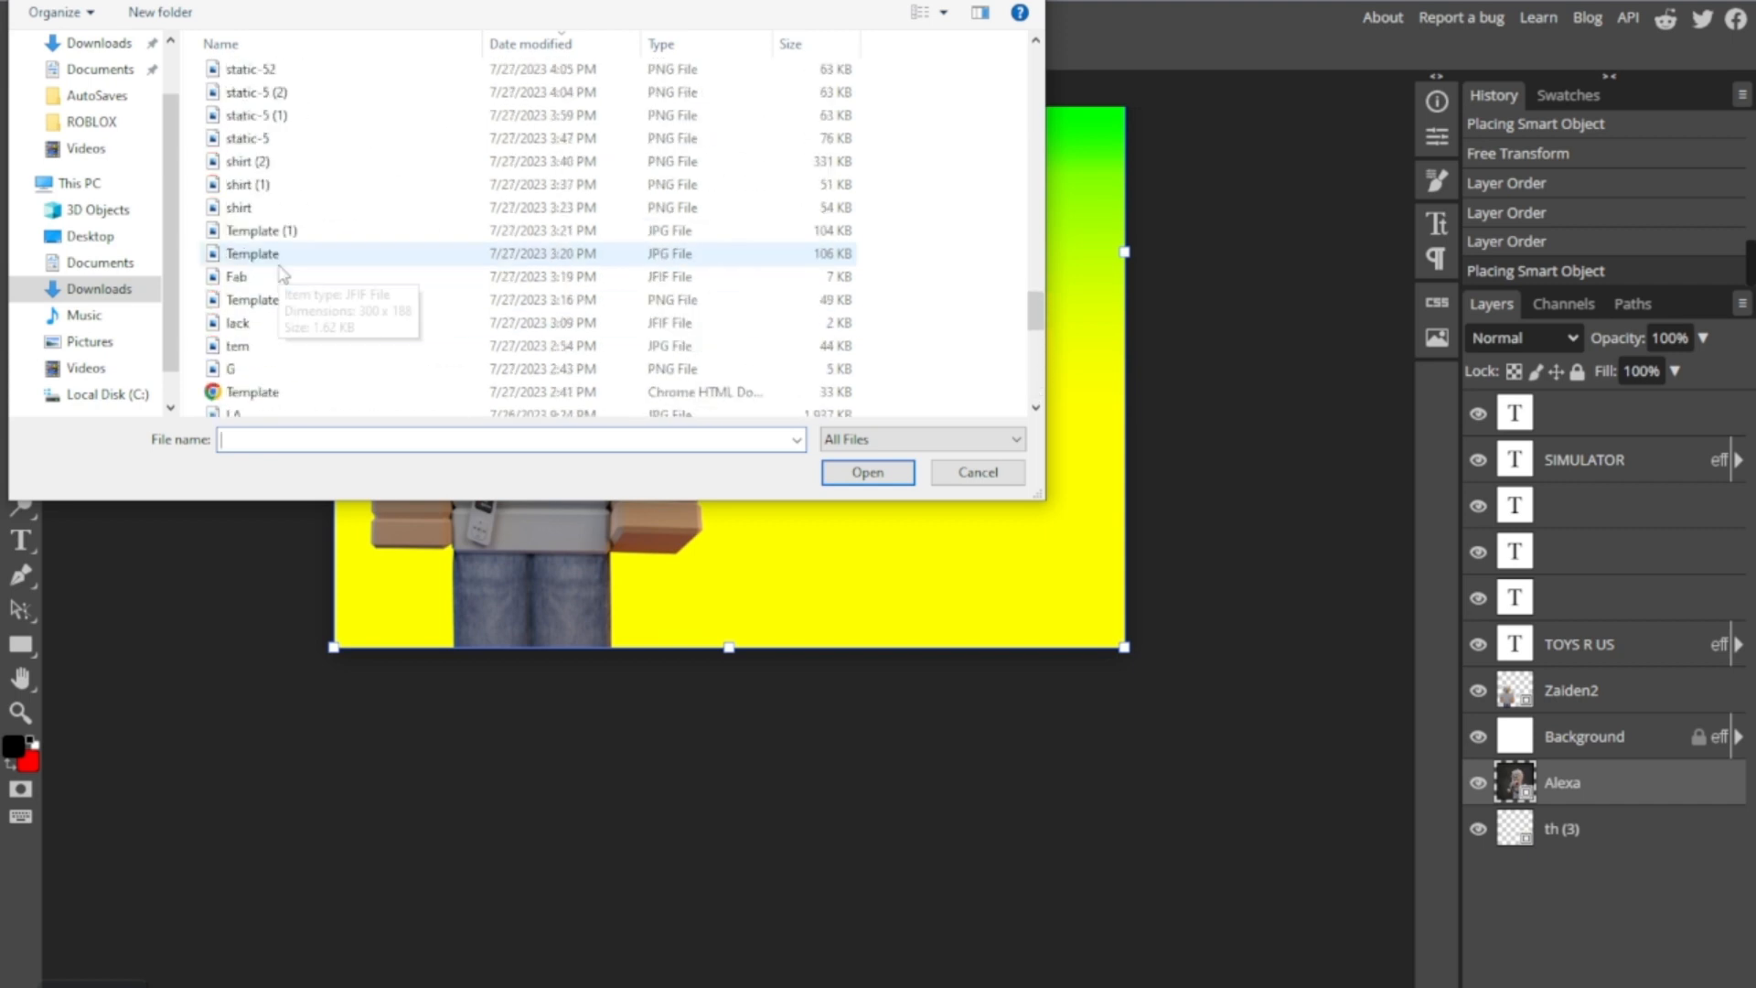
pyautogui.scroll(8, 284, 272)
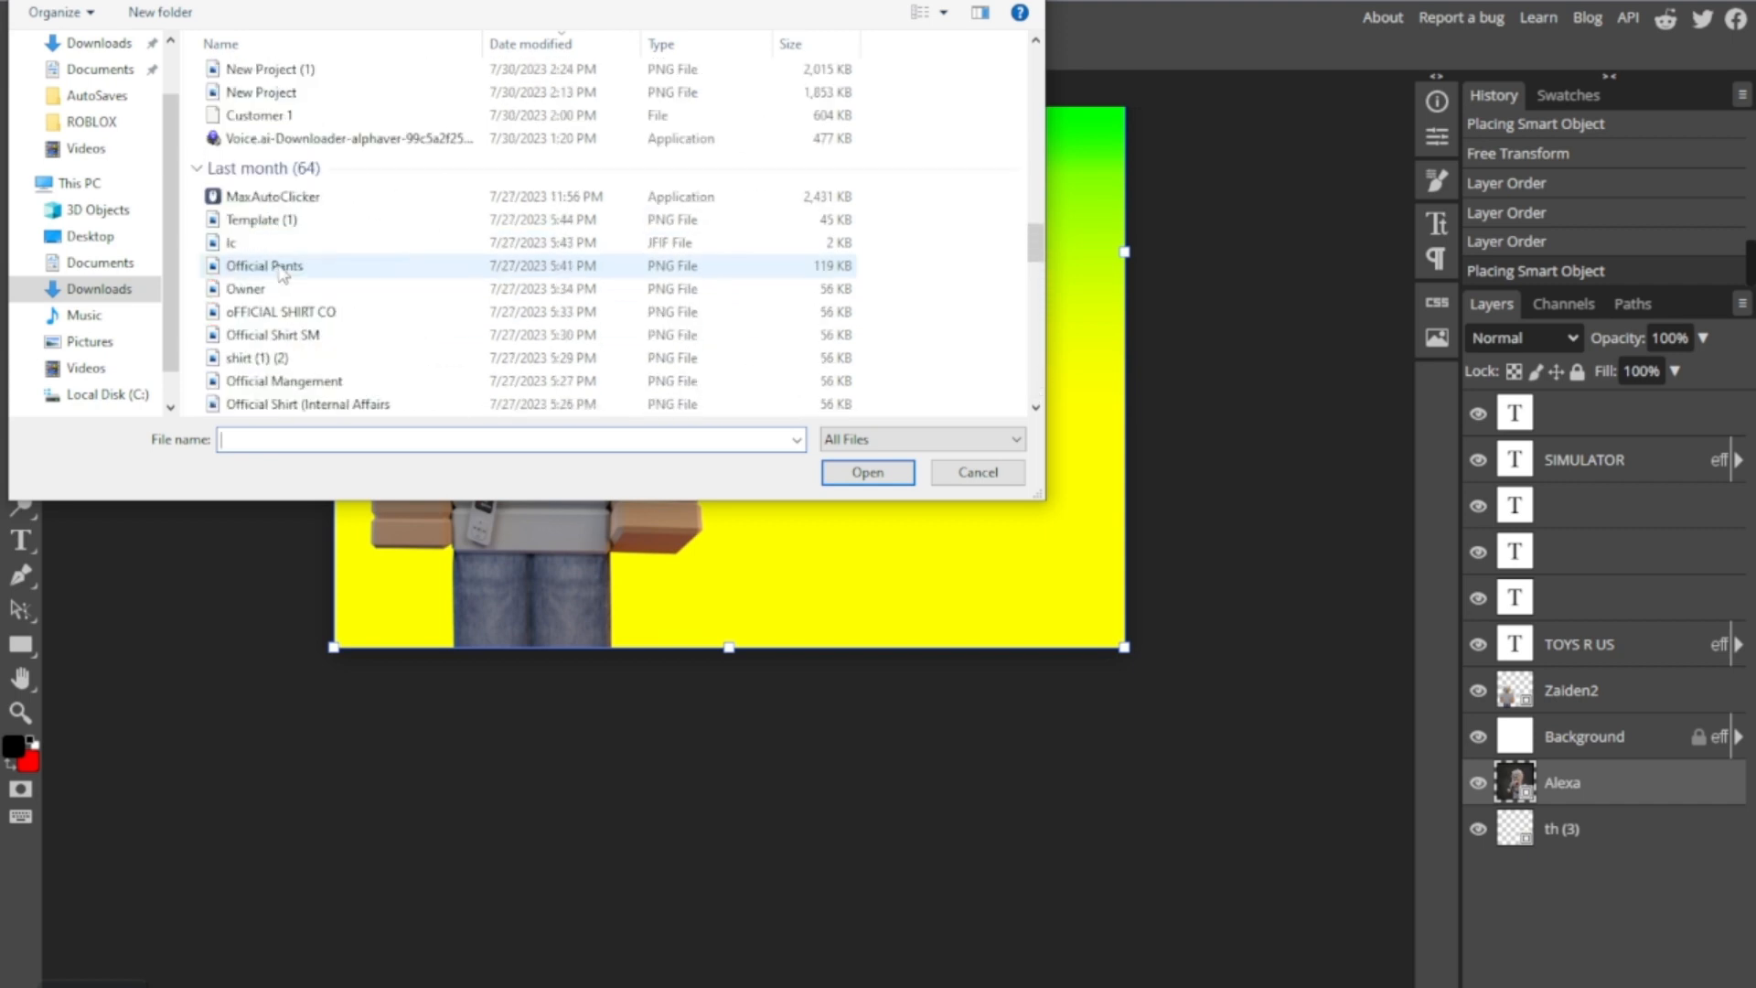
pyautogui.scroll(6, 283, 273)
pyautogui.scroll(-2, 252, 210)
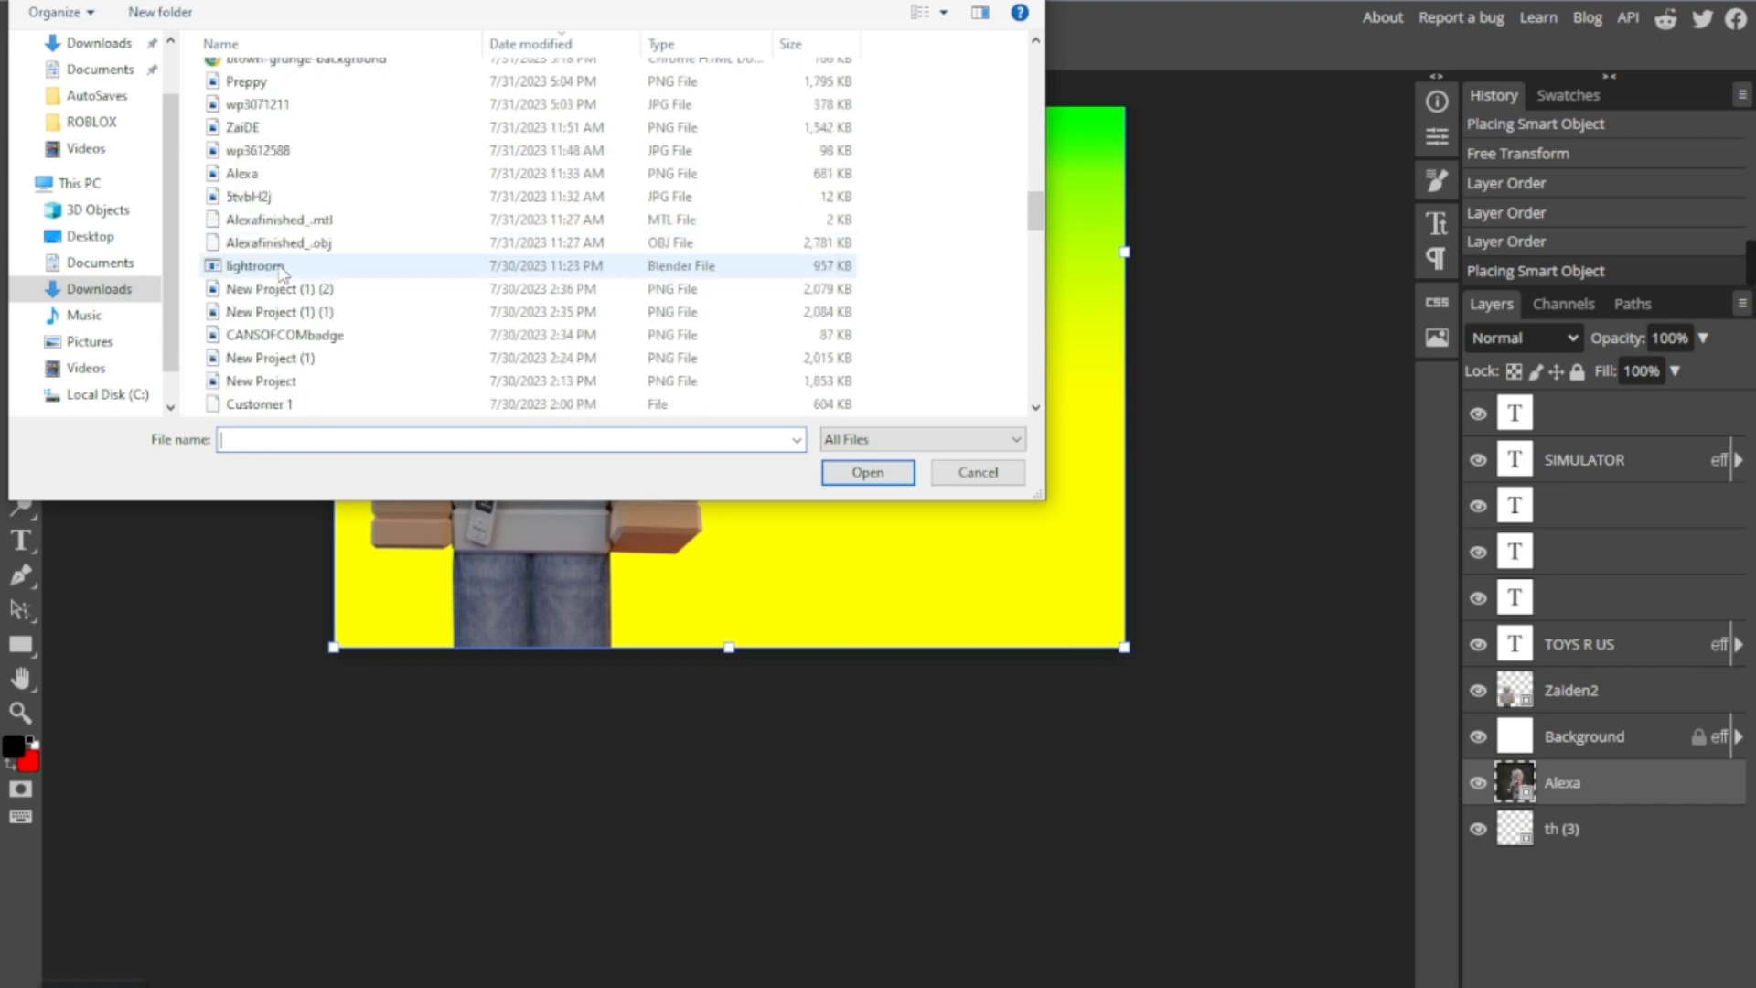
pyautogui.doubleClick(266, 197)
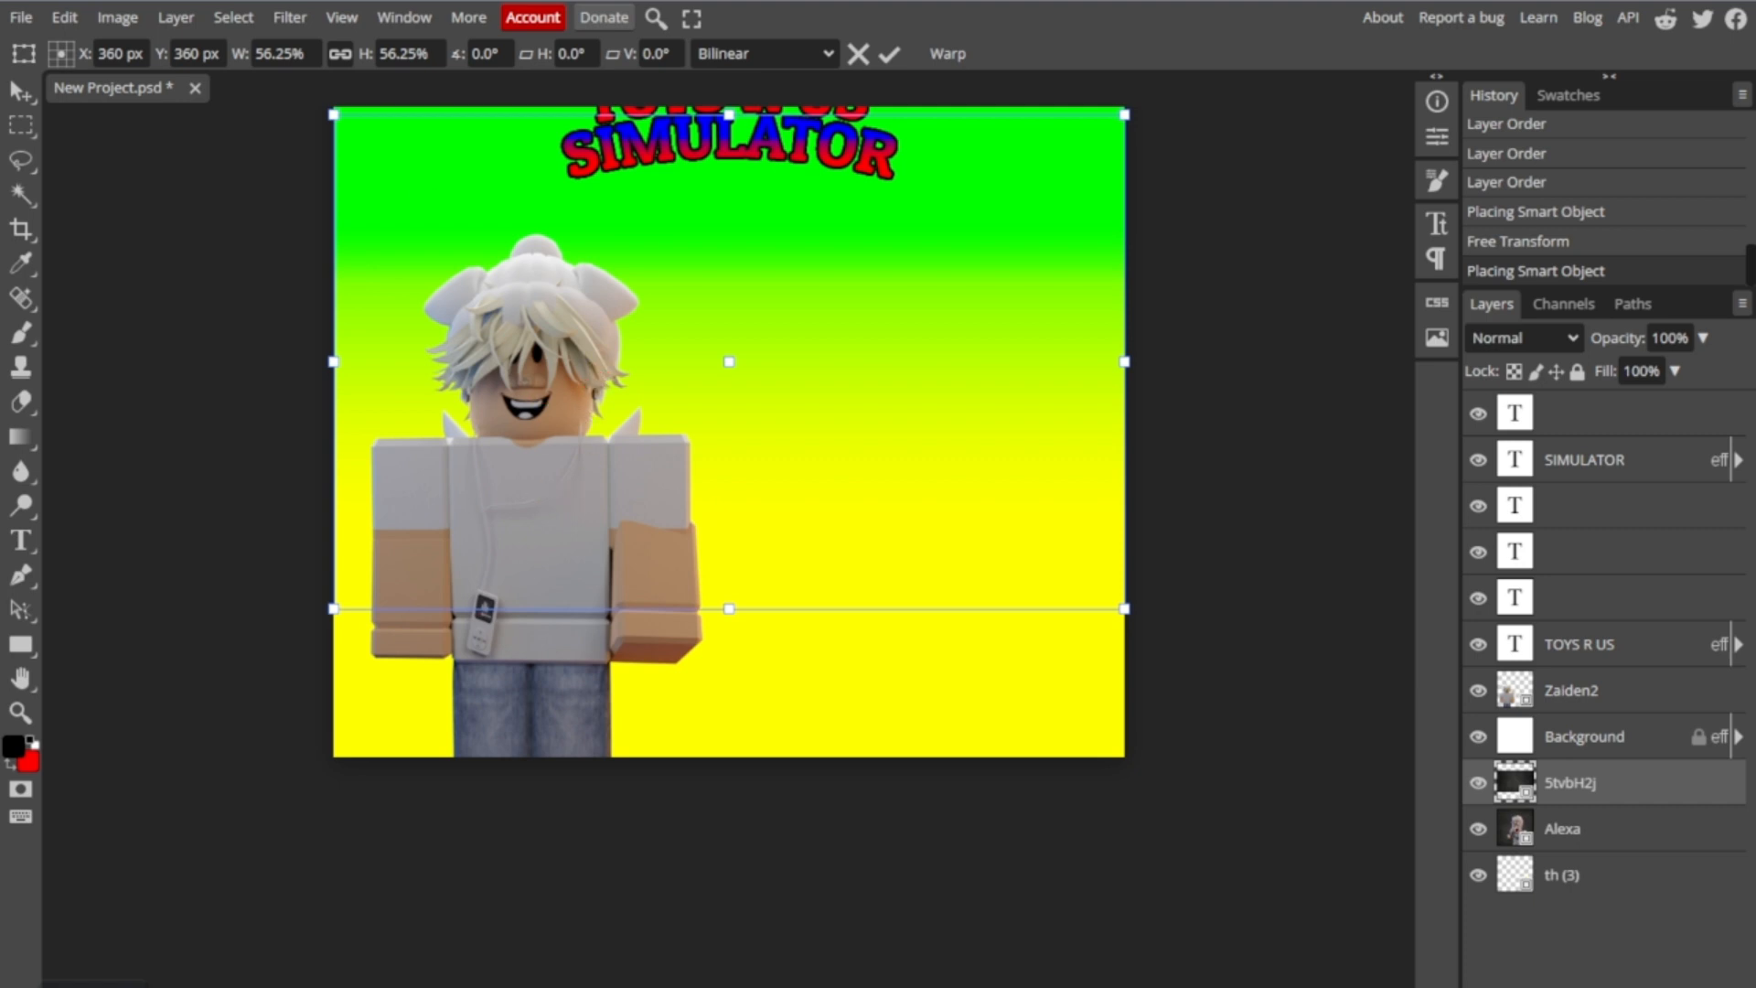
# - Try placing the "wp3612588" image from the Downloads folder, and delete its layer
pyautogui.click(39, 1)
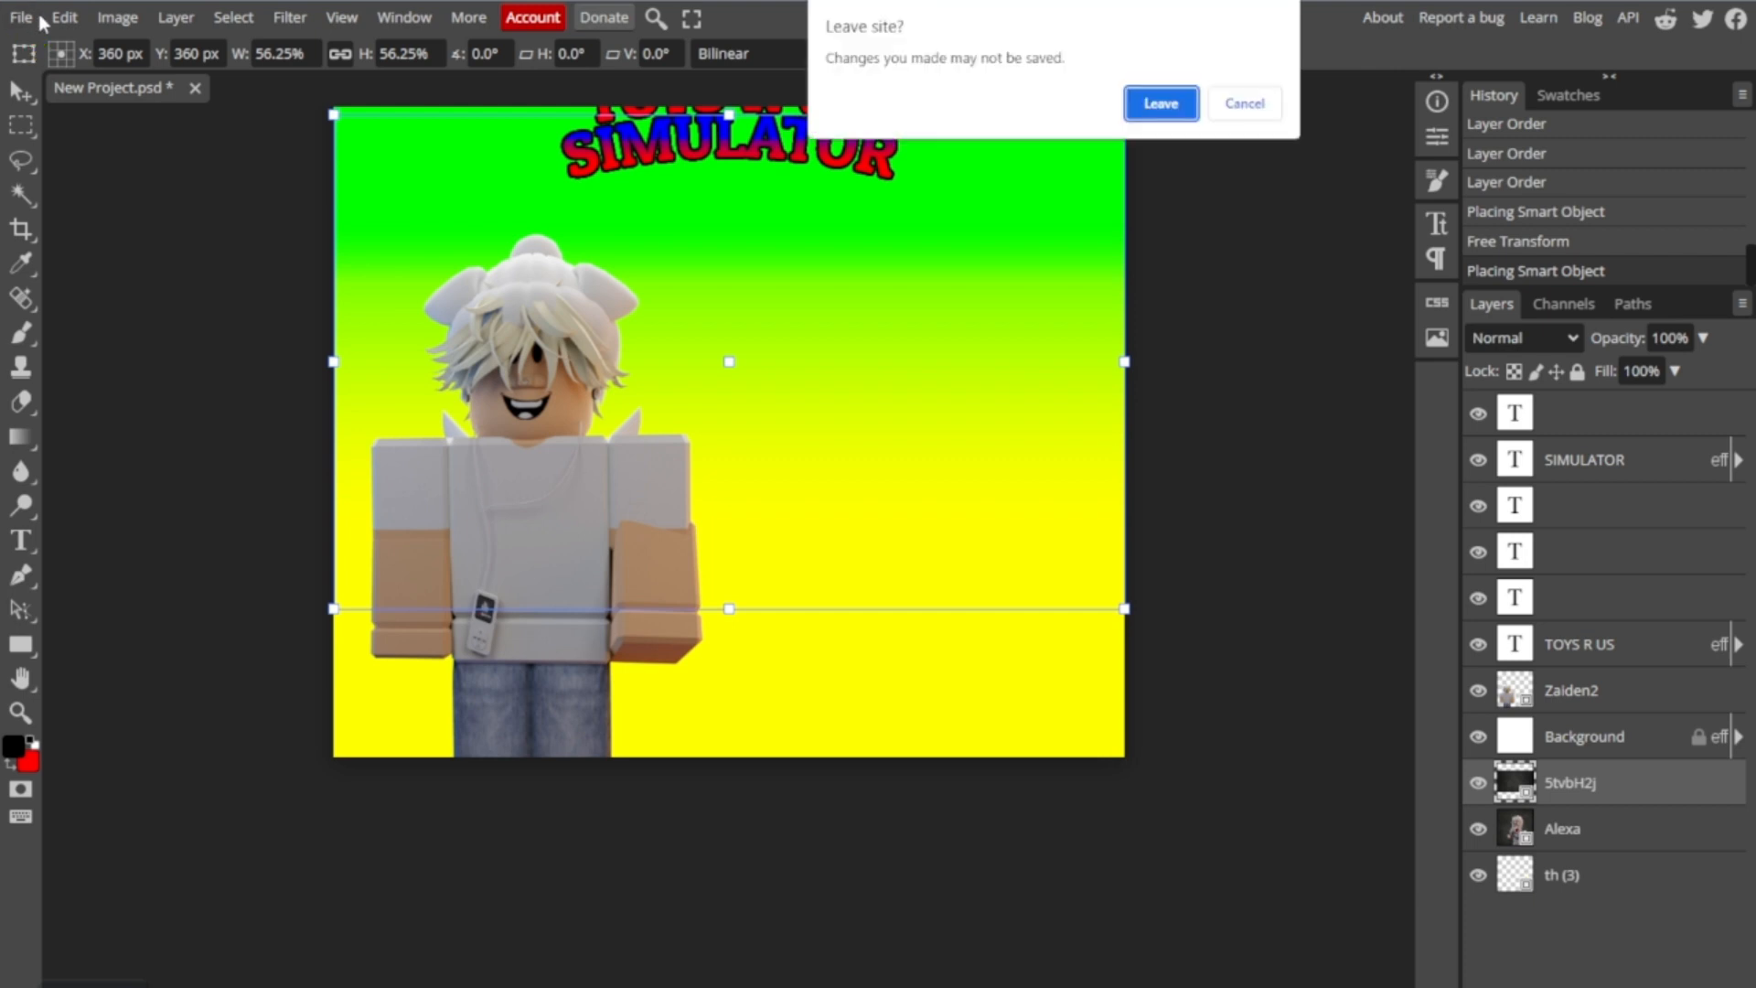
pyautogui.click(1244, 104)
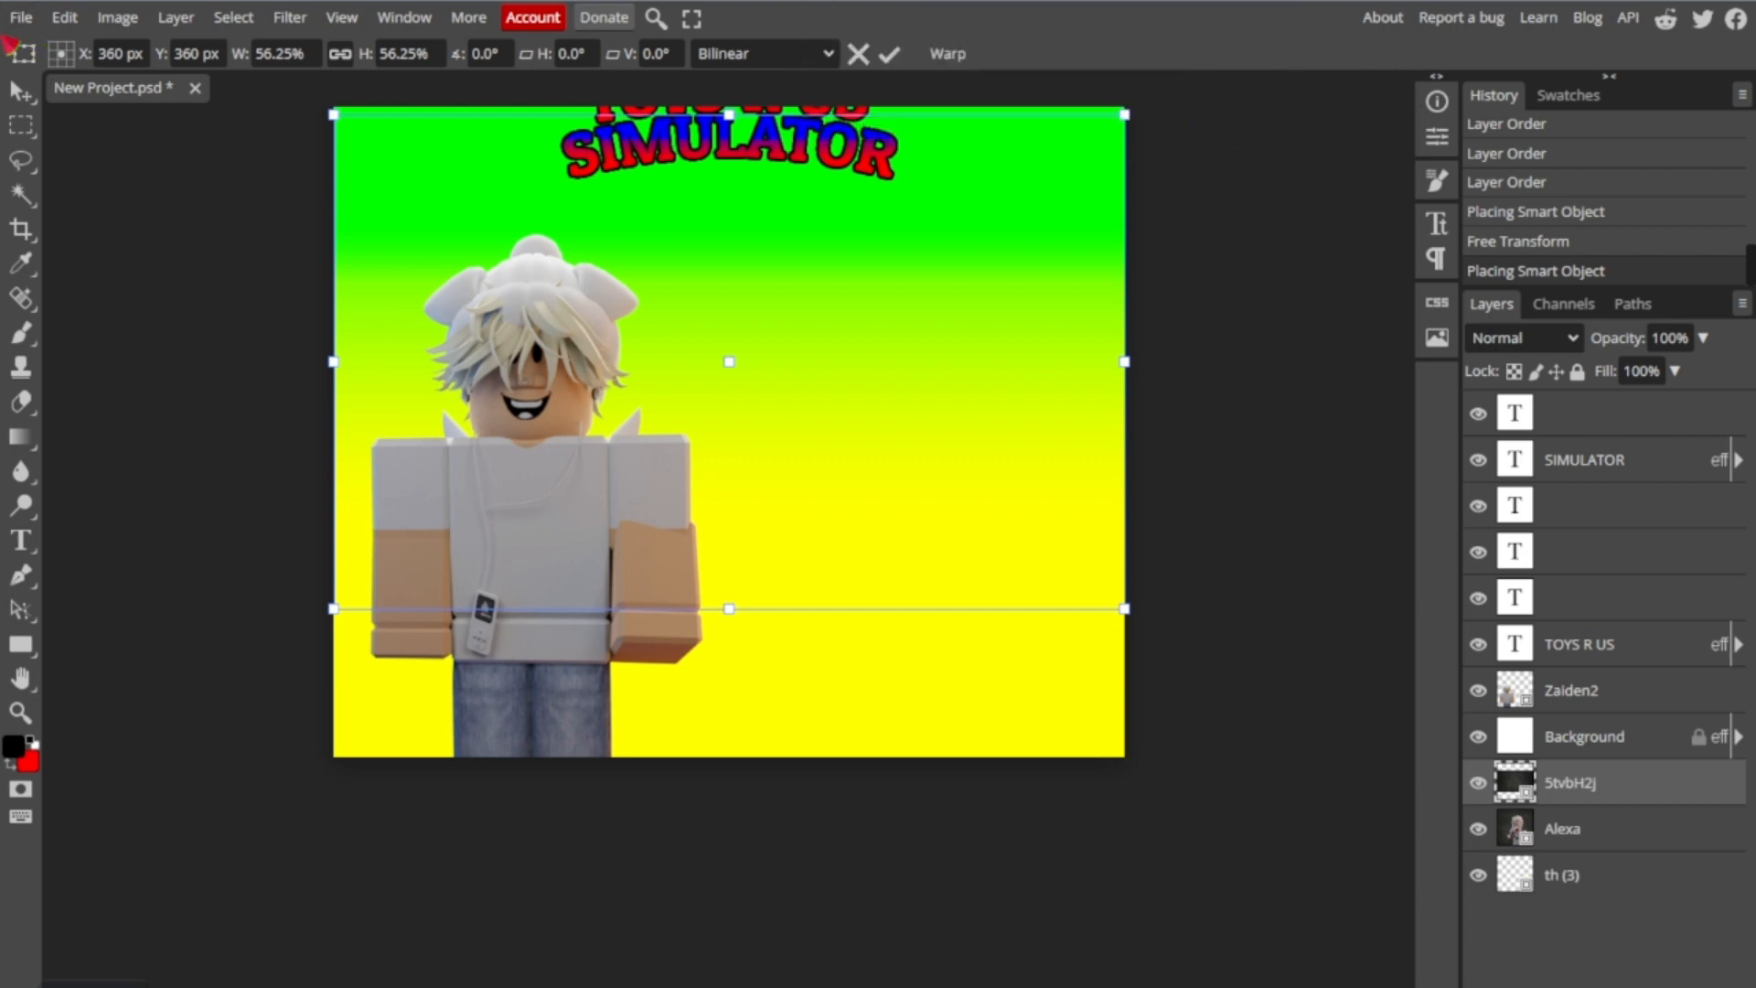
pyautogui.click(30, 13)
pyautogui.click(76, 122)
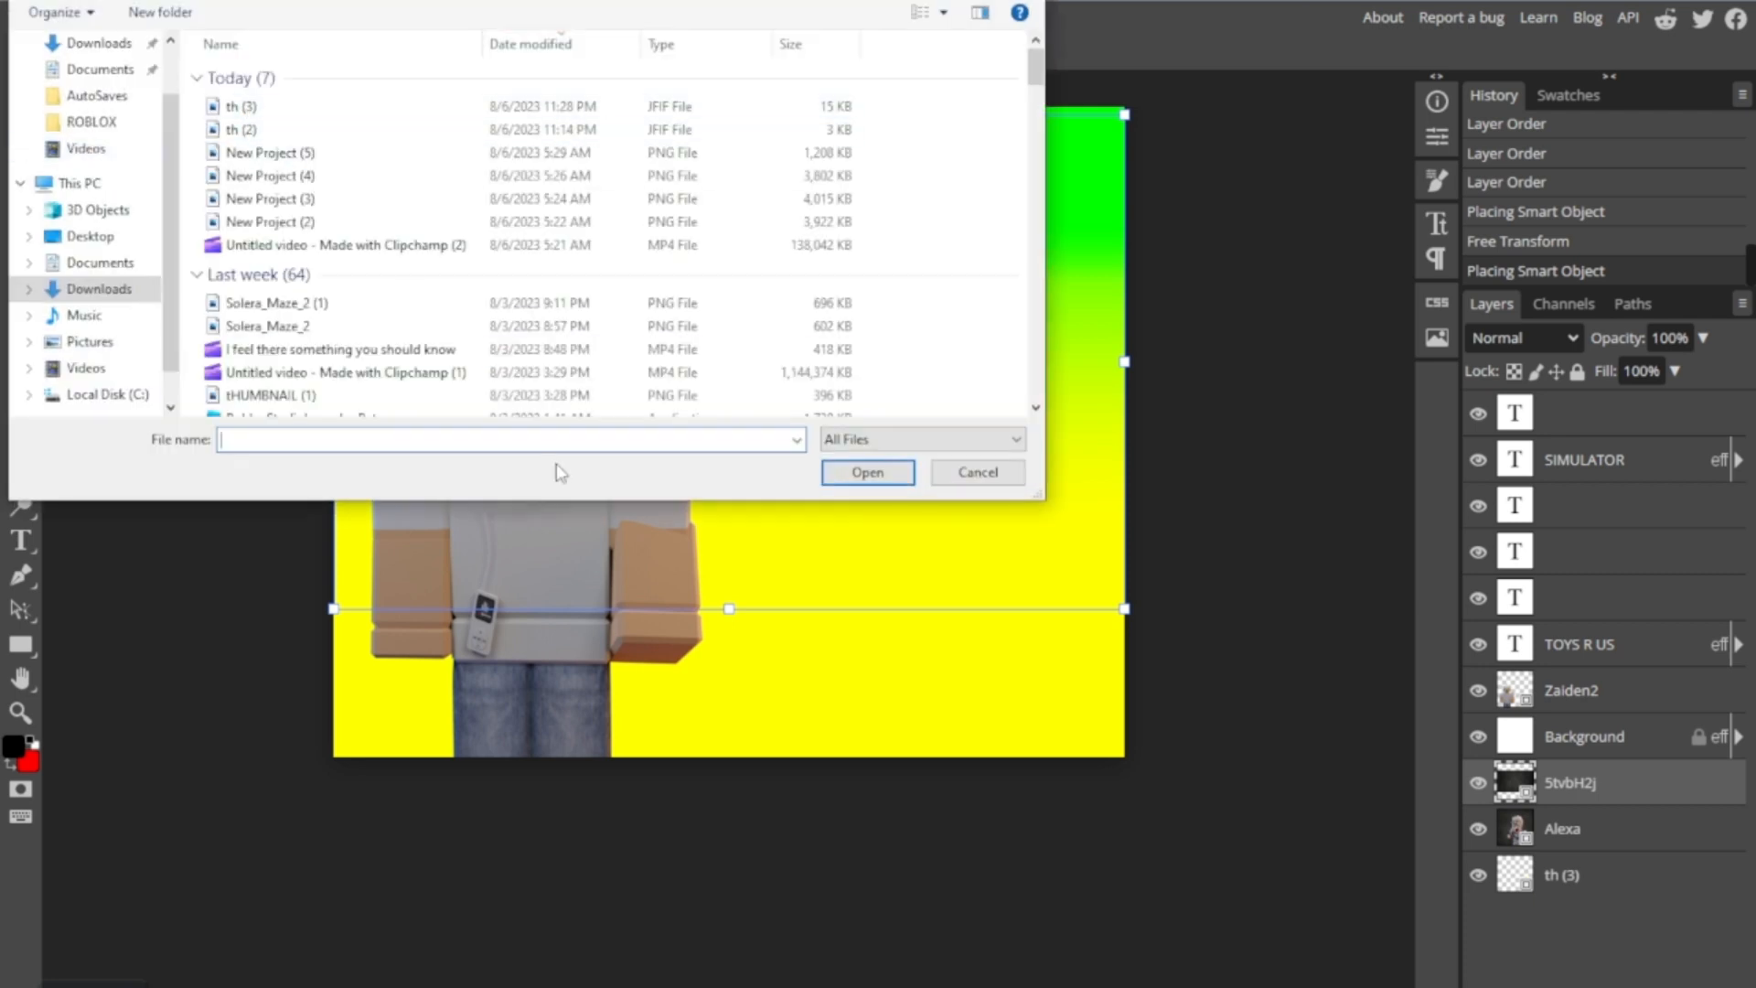
pyautogui.scroll(-10, 439, 331)
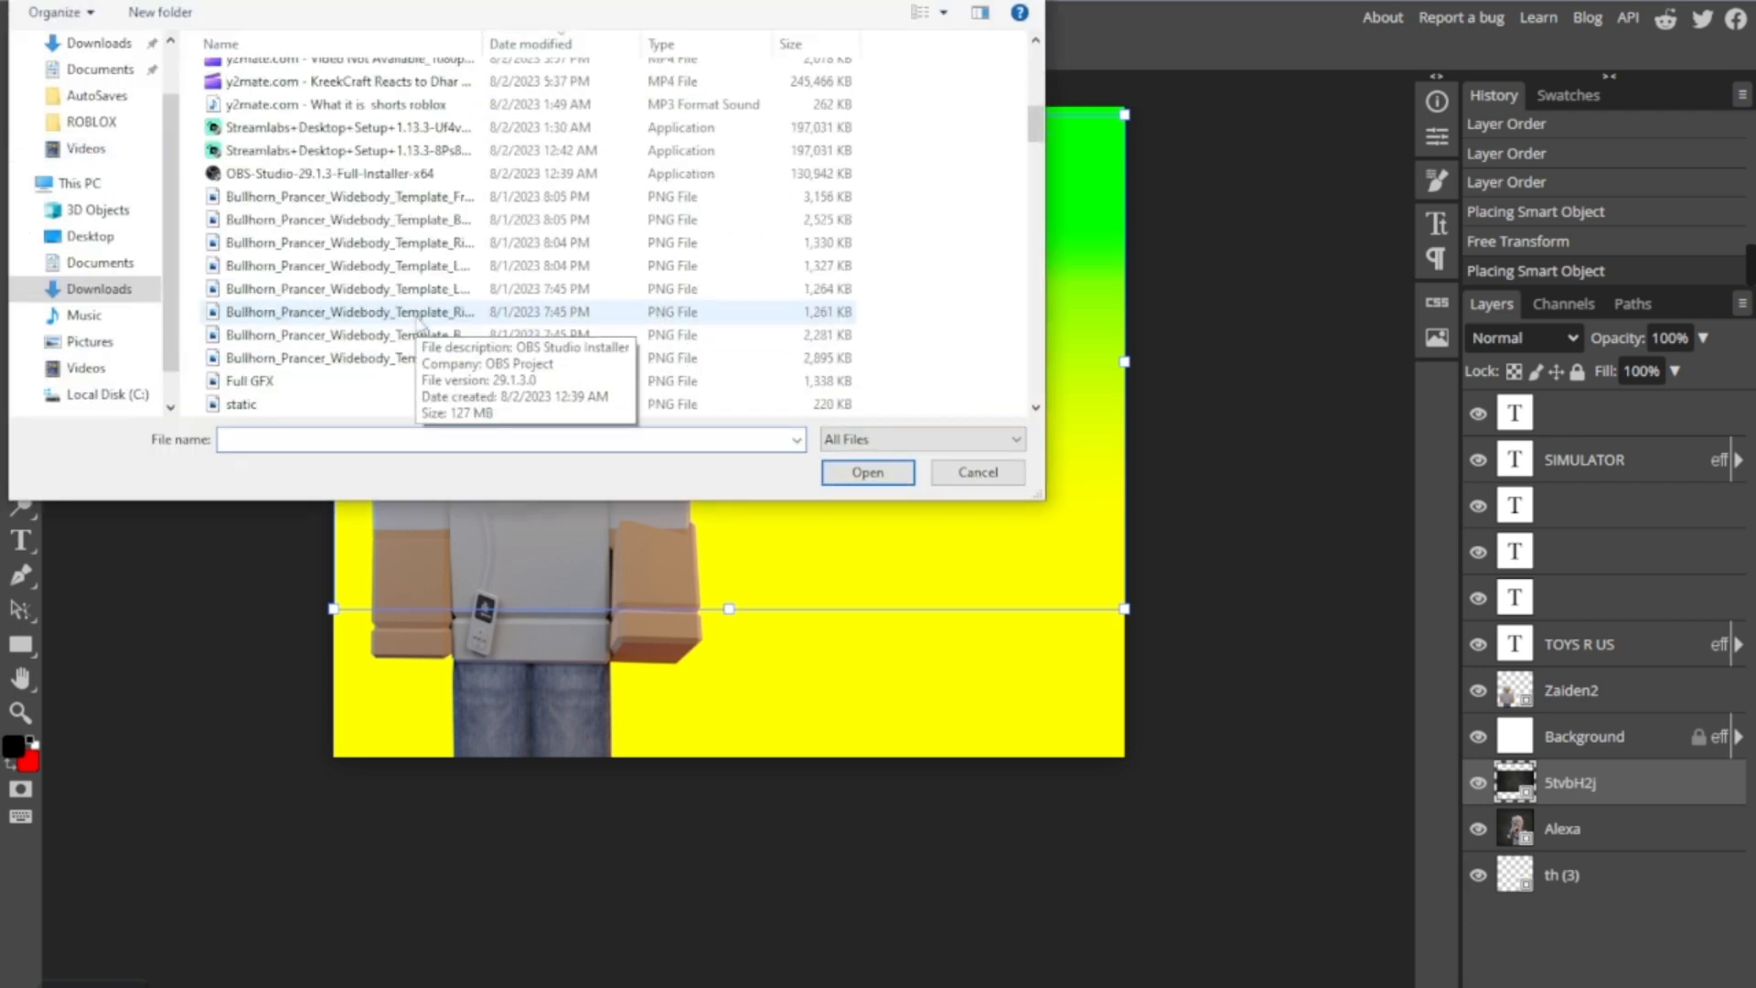
pyautogui.scroll(-4, 346, 274)
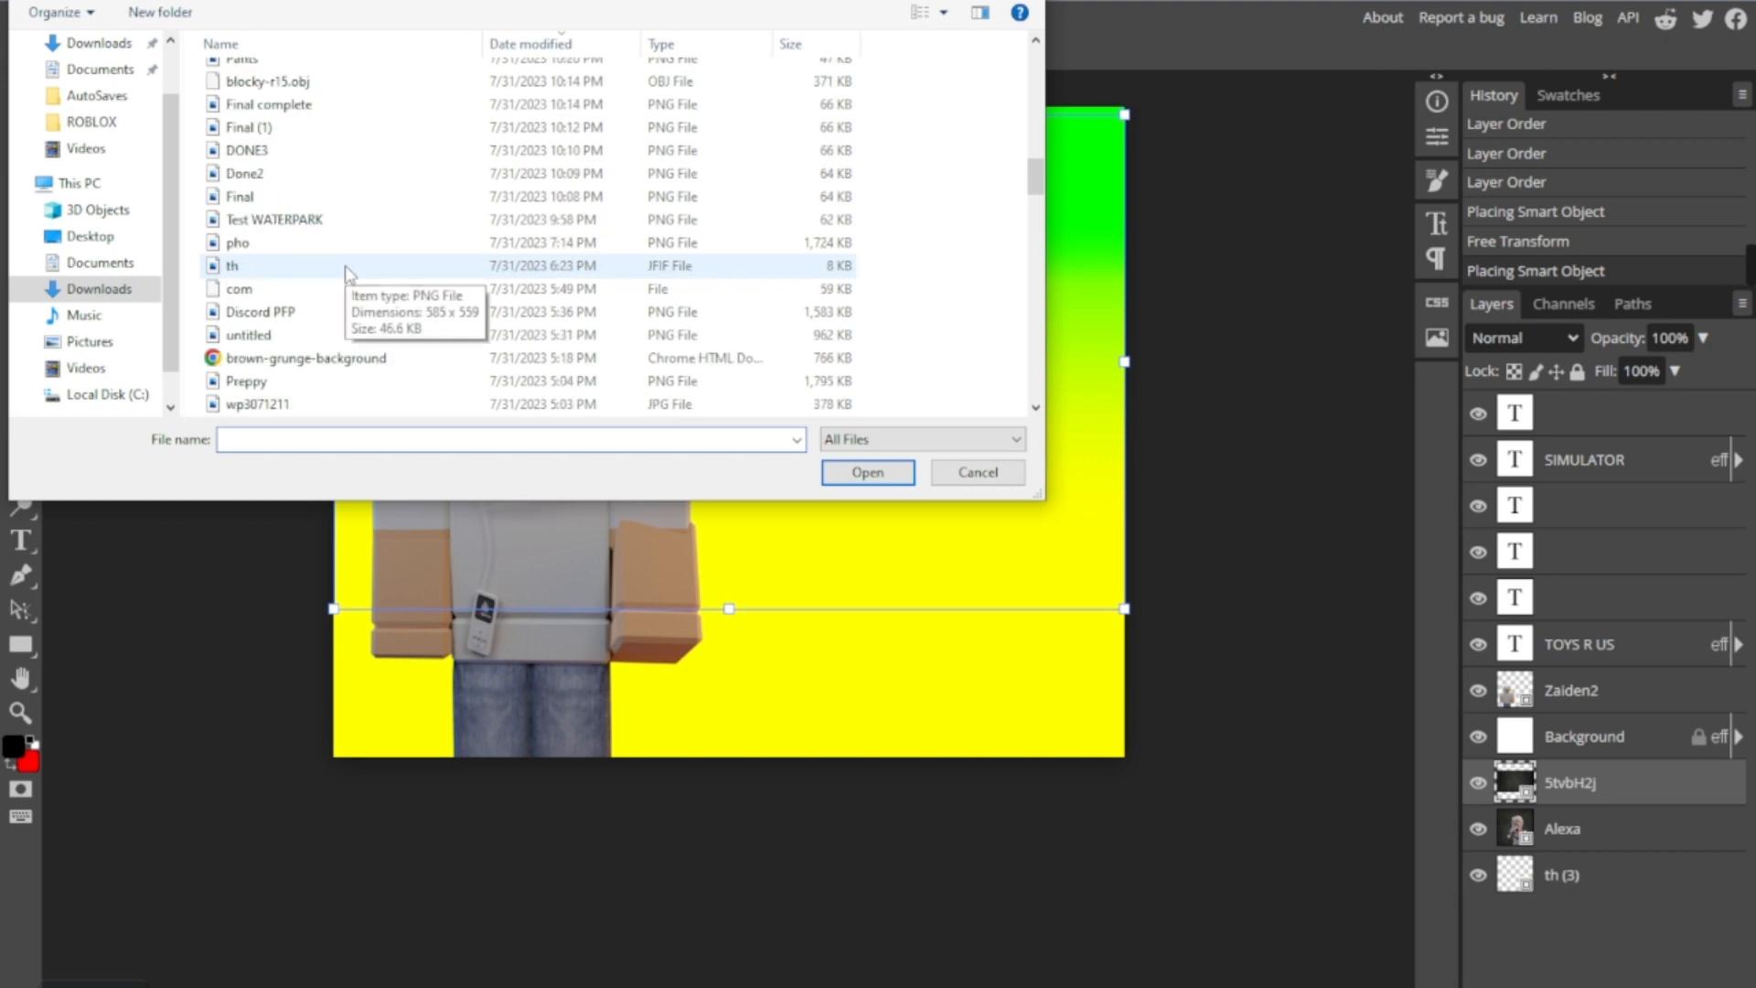
pyautogui.scroll(-1, 311, 338)
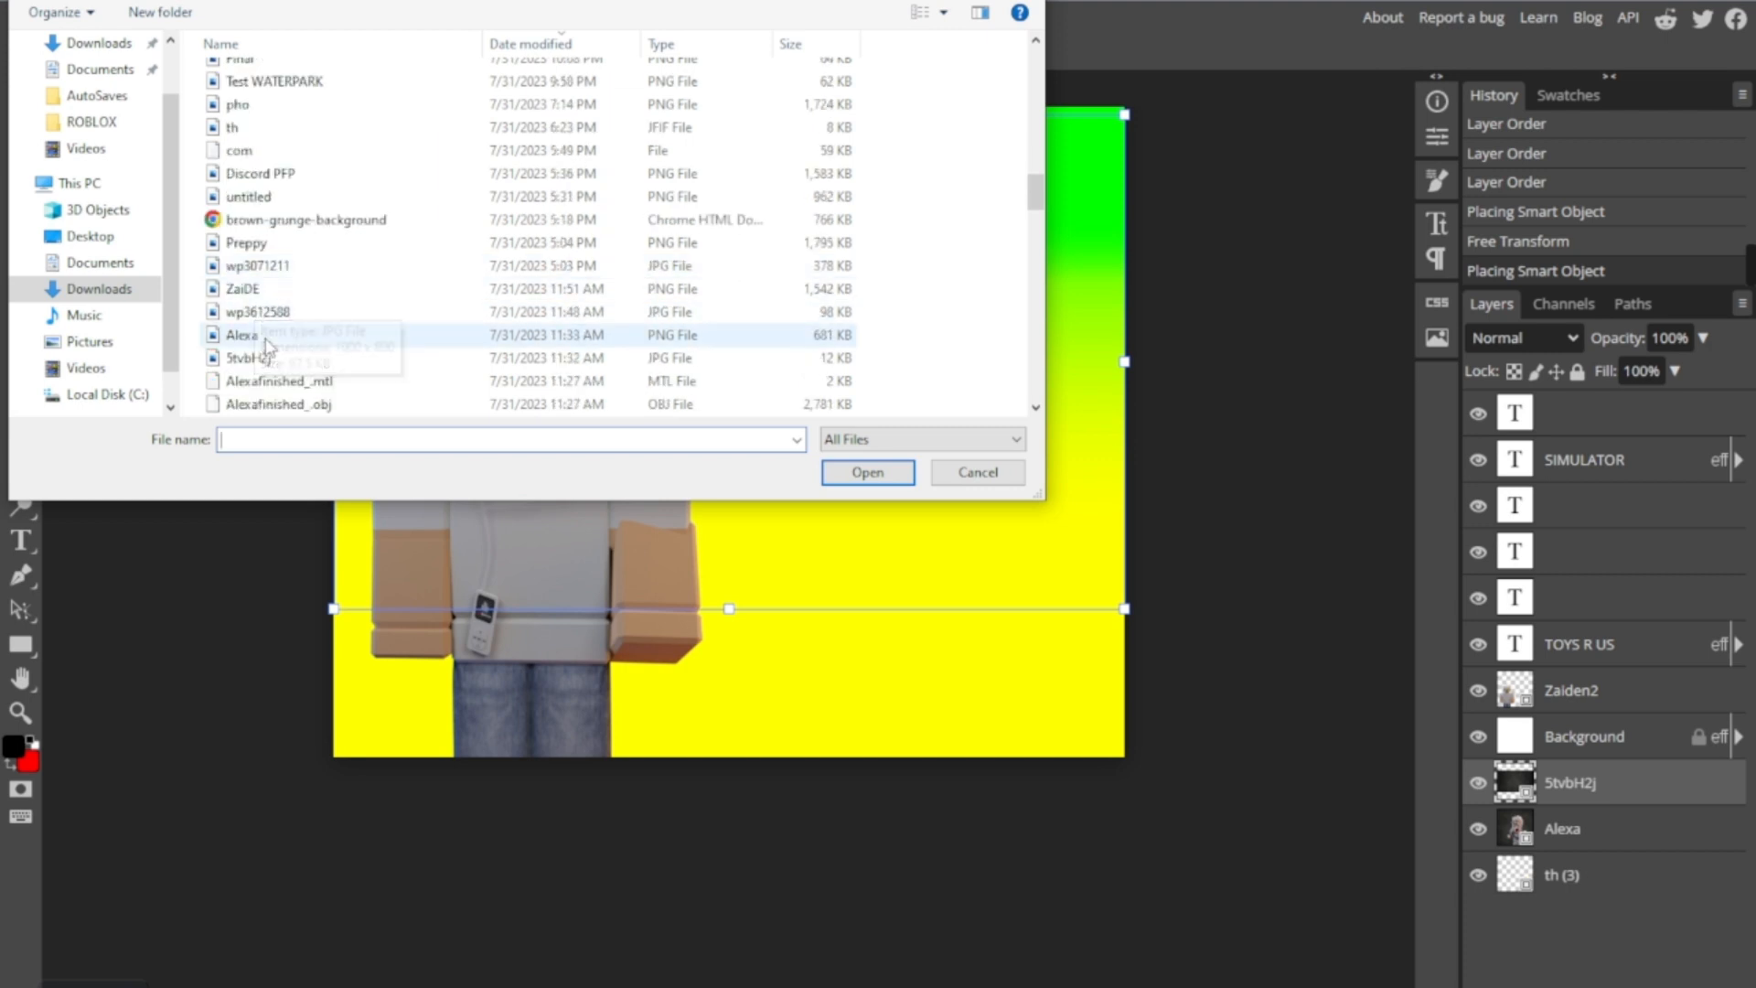
pyautogui.doubleClick(252, 312)
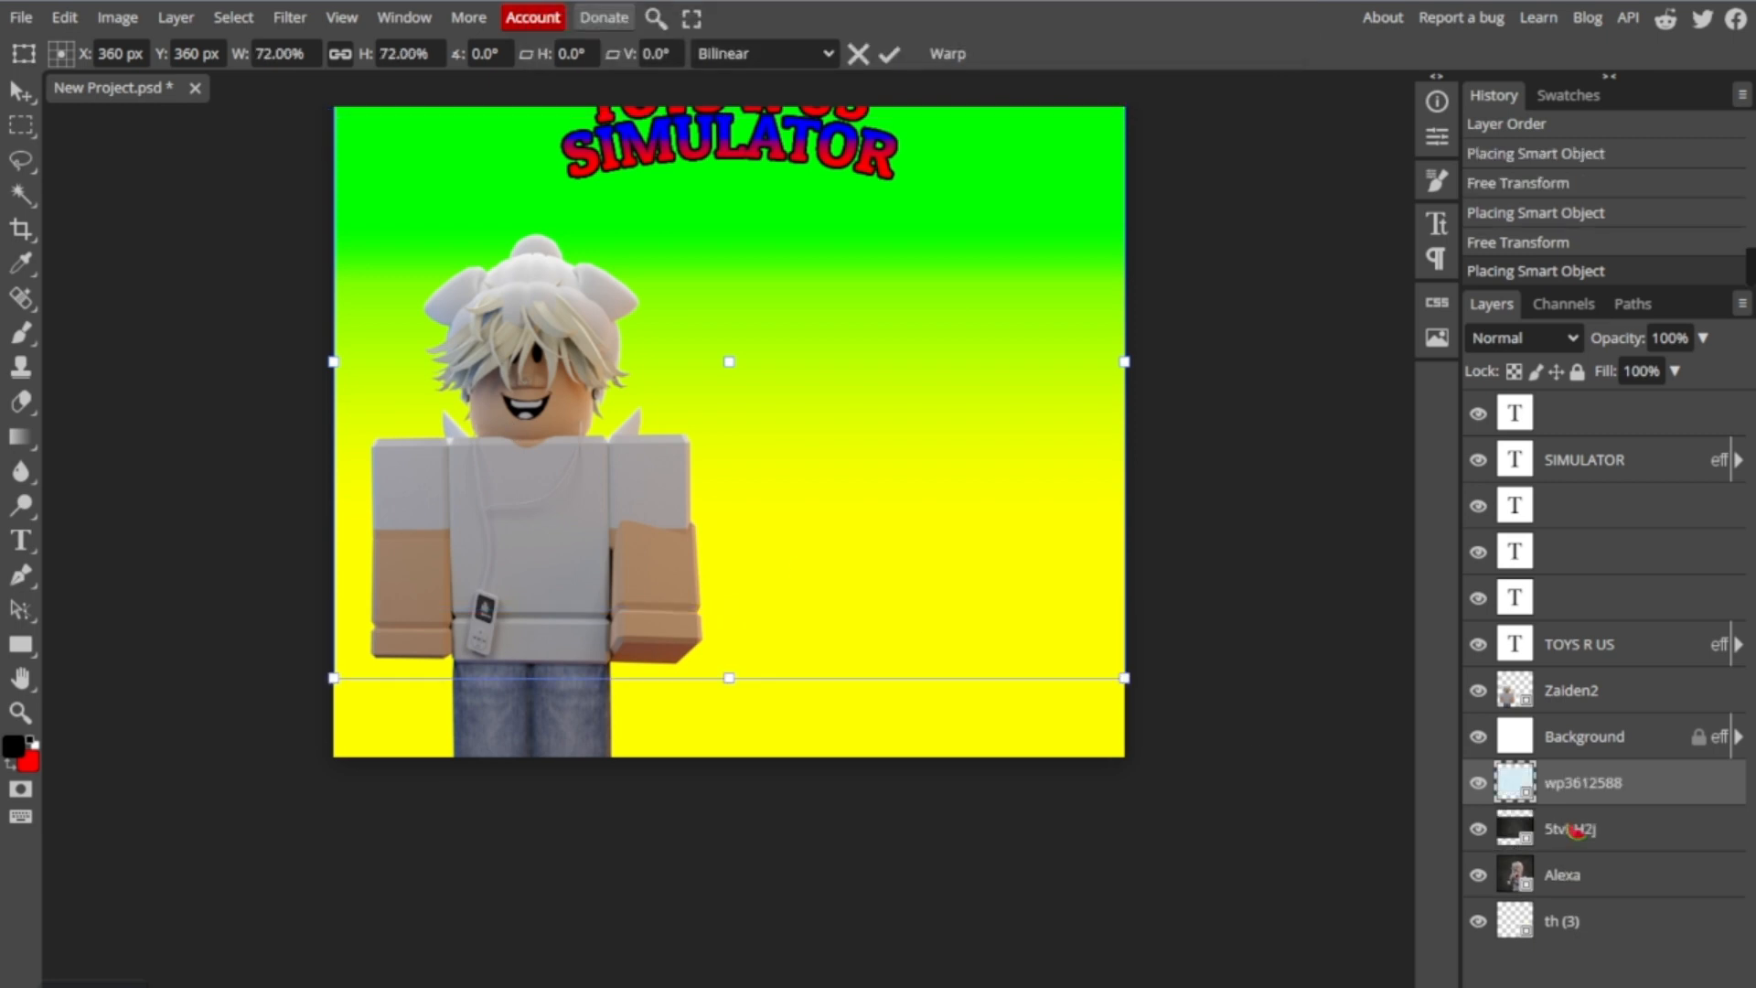
pyautogui.press('Delete')
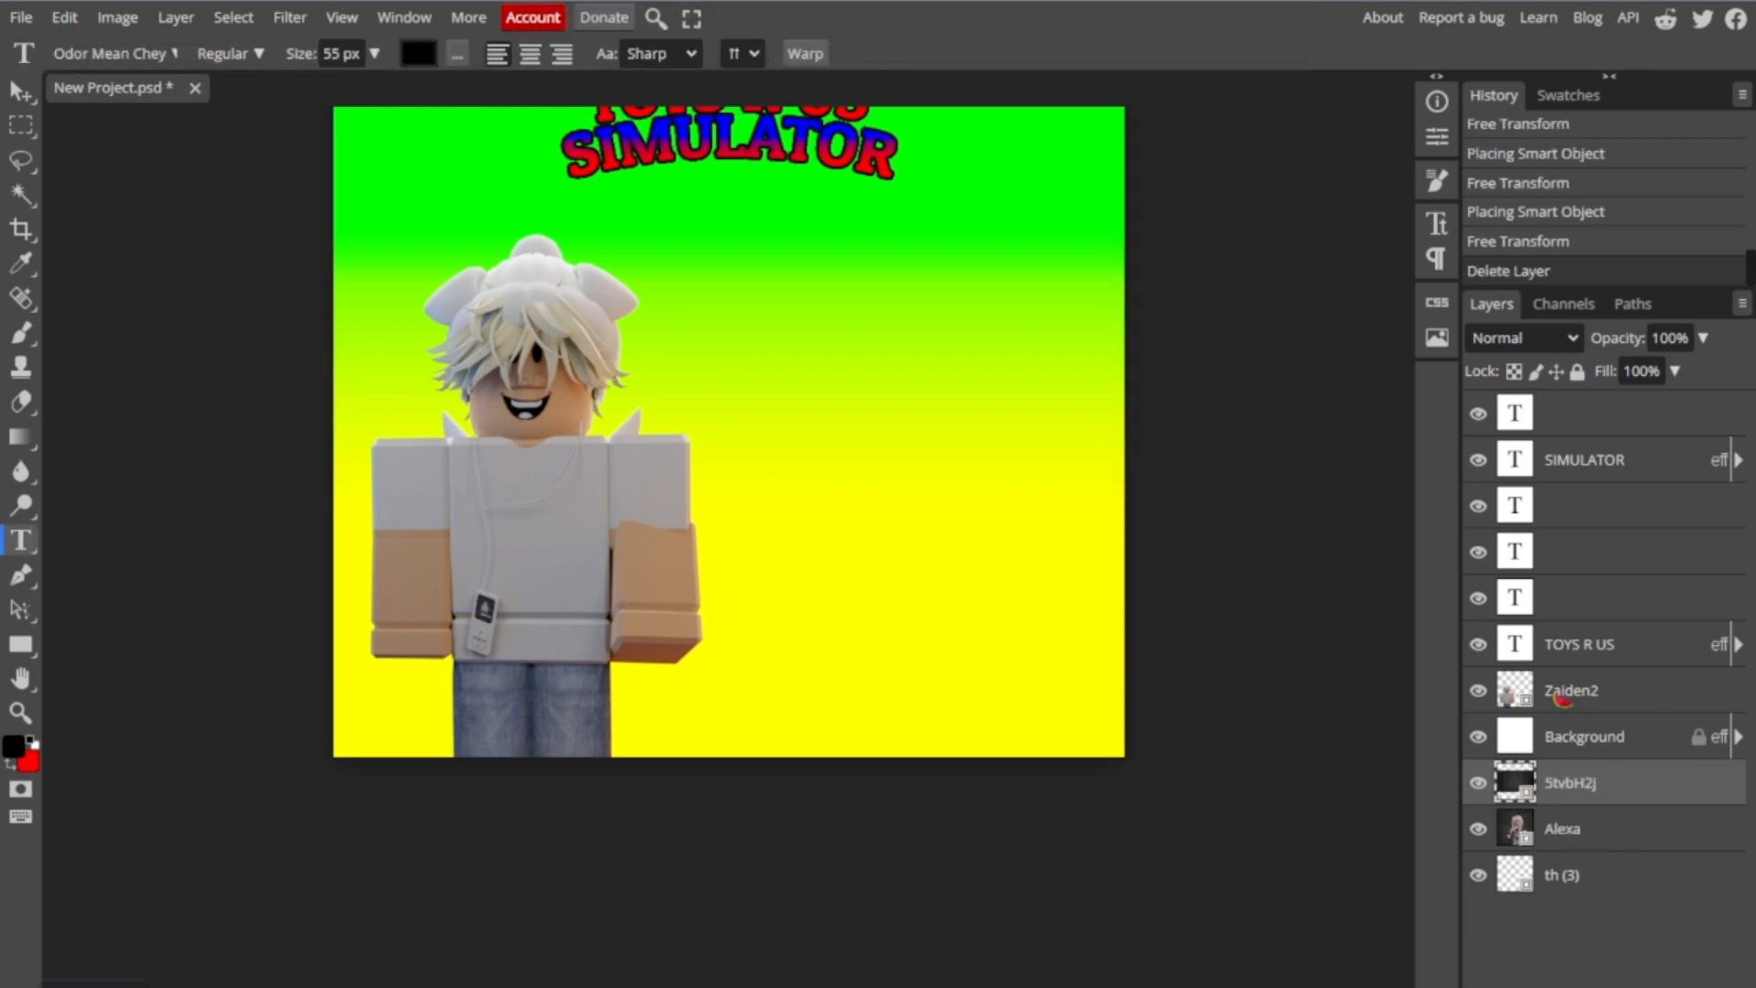
# - Duplicate the layer of the white-haired character
pyautogui.click(1558, 697)
pyautogui.rightClick(1558, 696)
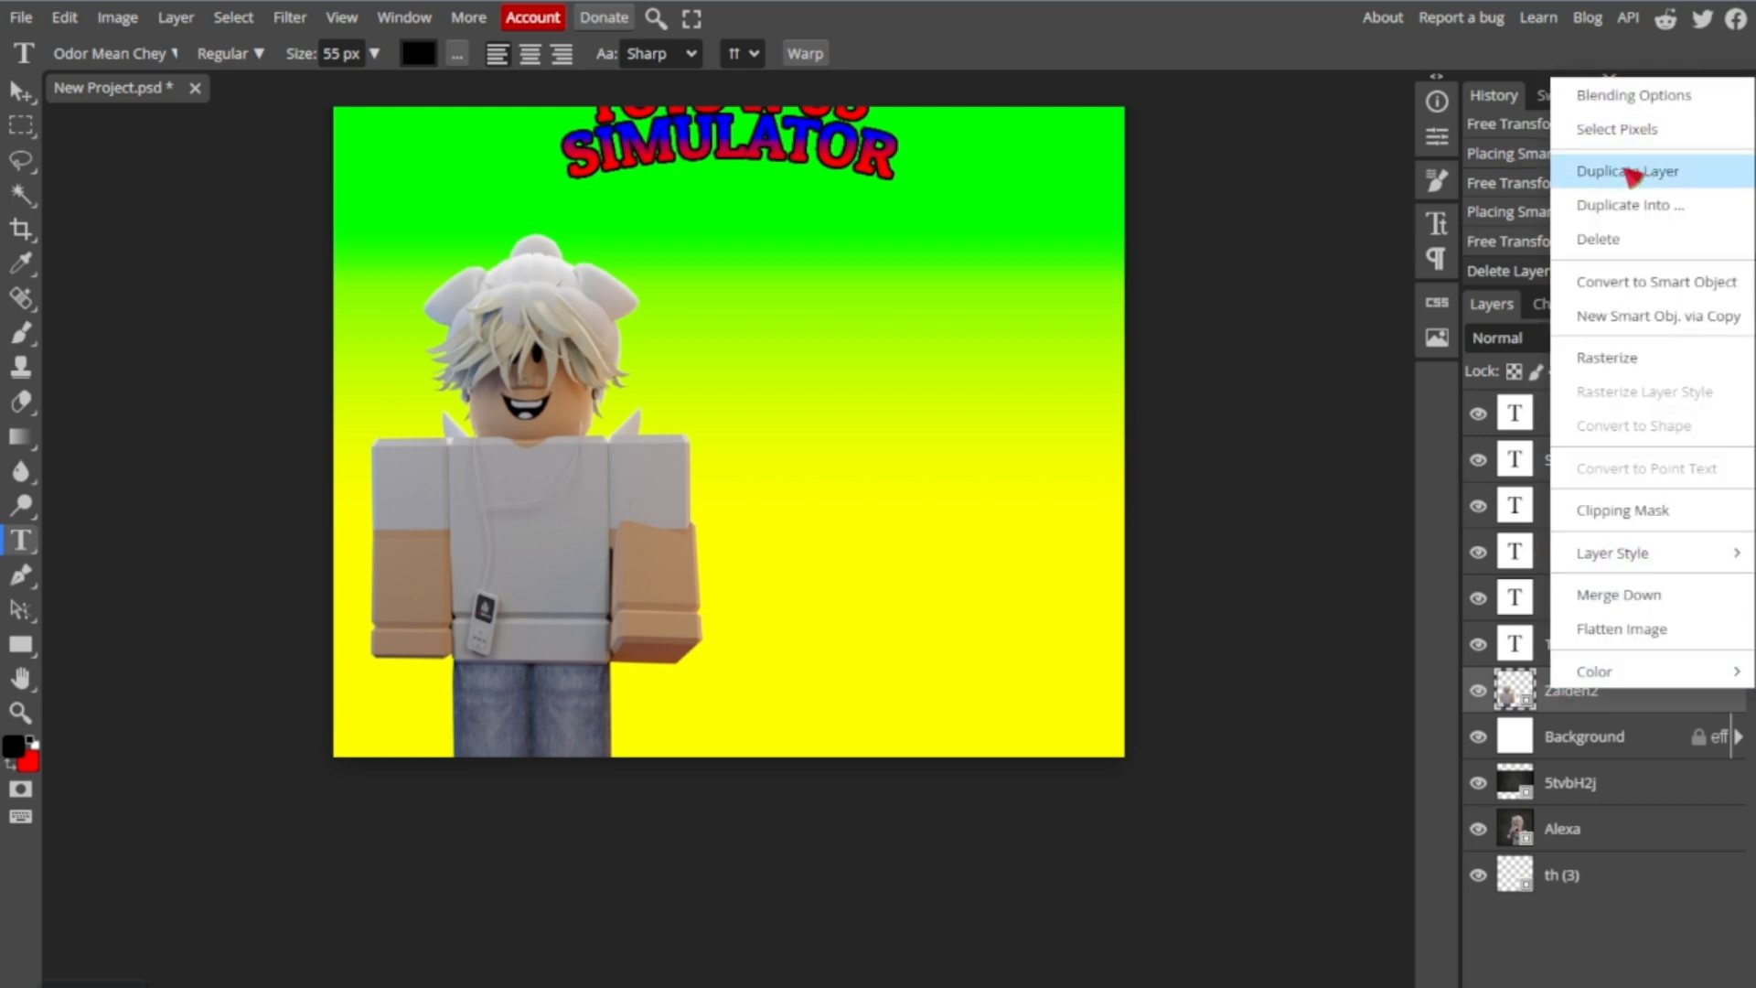
pyautogui.click(1633, 174)
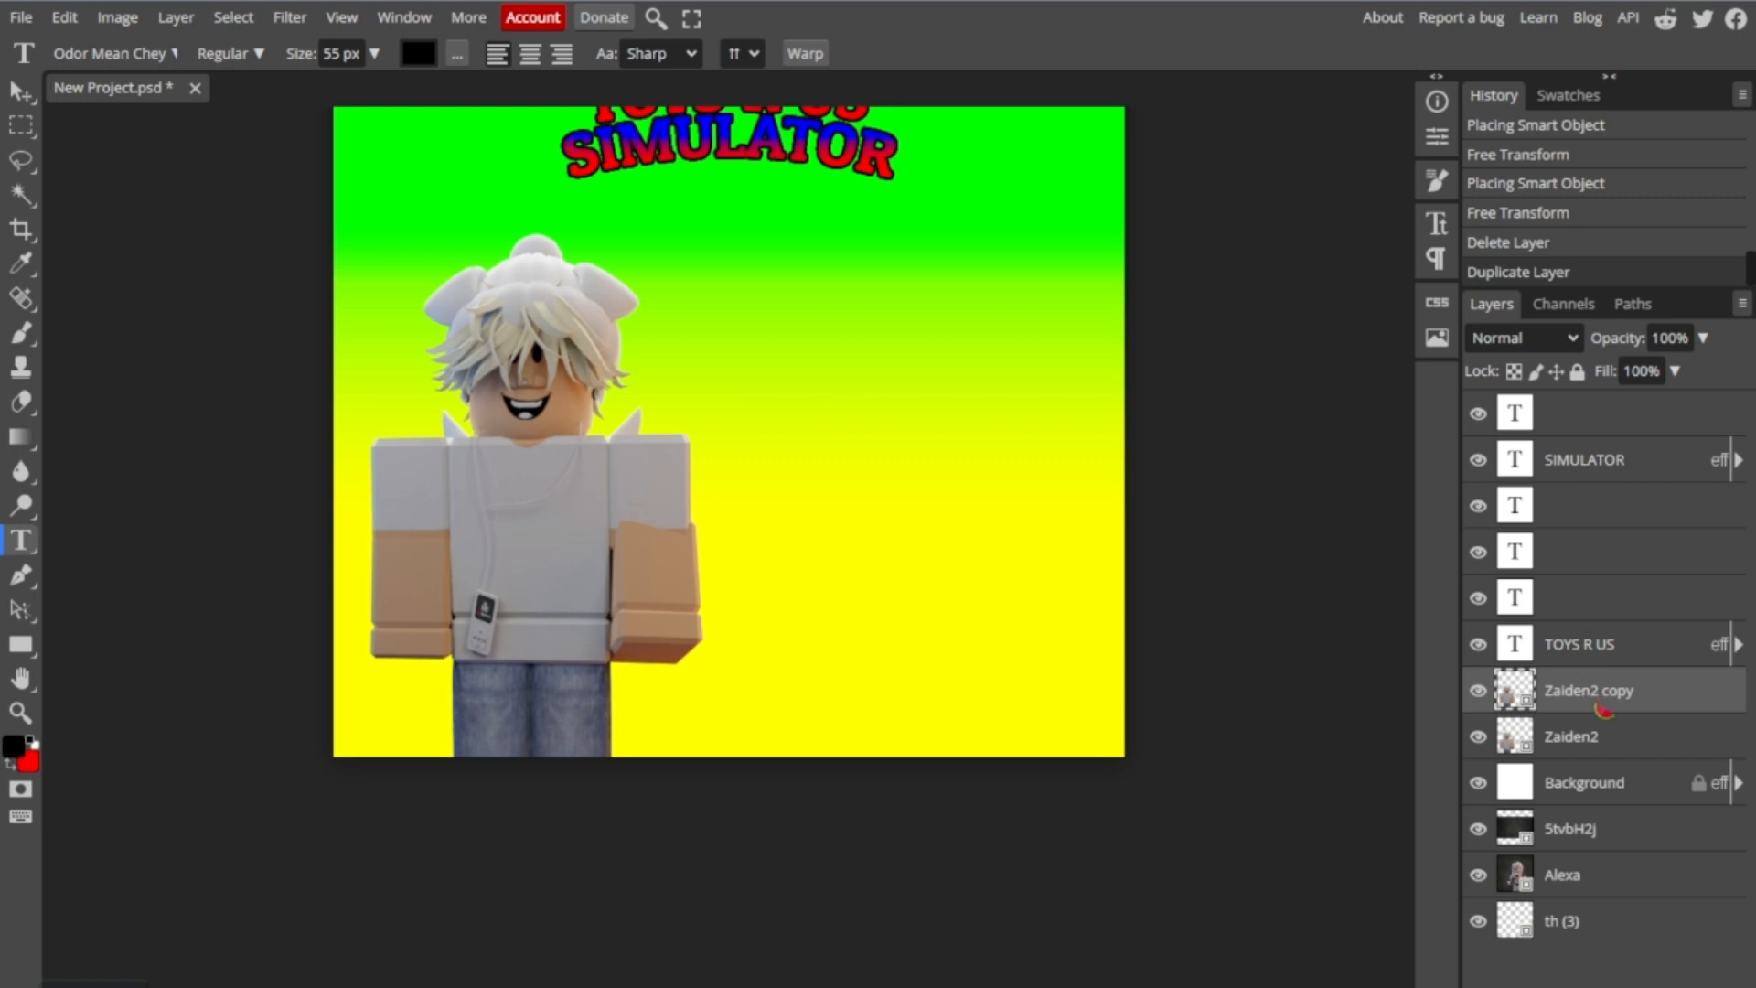
# - Move the duplicated character to the right side of the canvas, beside the original at nearly the same height
pyautogui.moveTo(479, 503); pyautogui.dragTo(609, 553)
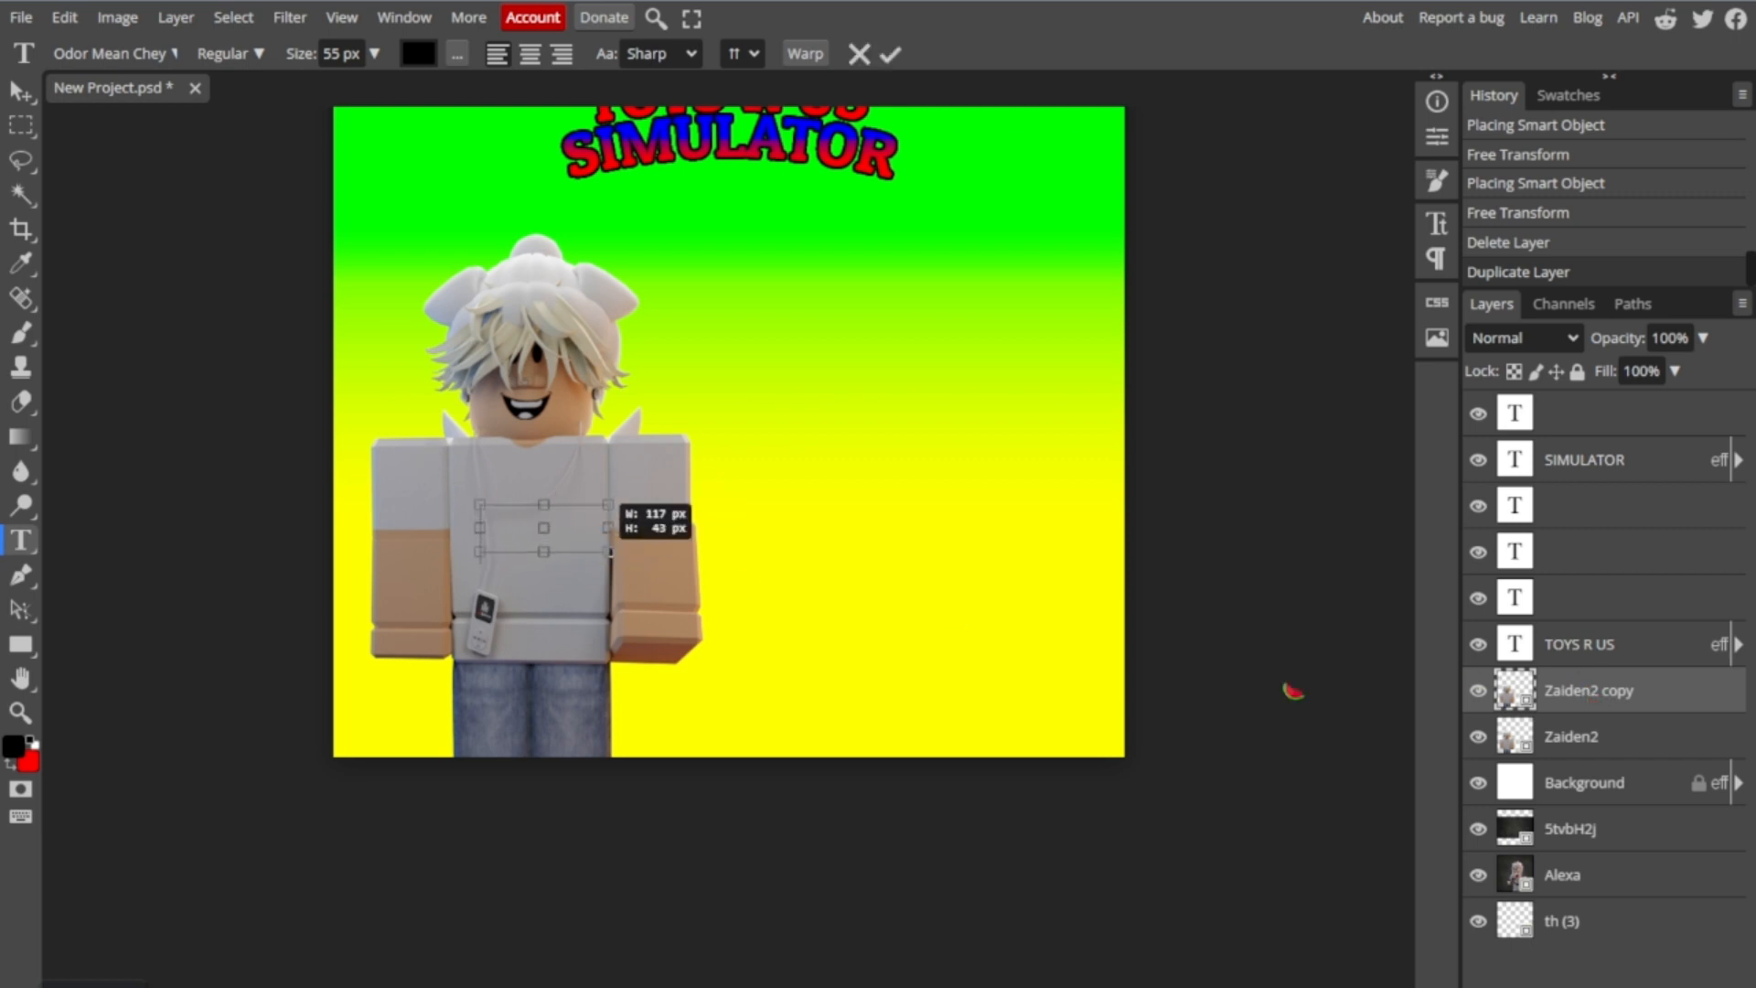
pyautogui.click(1572, 736)
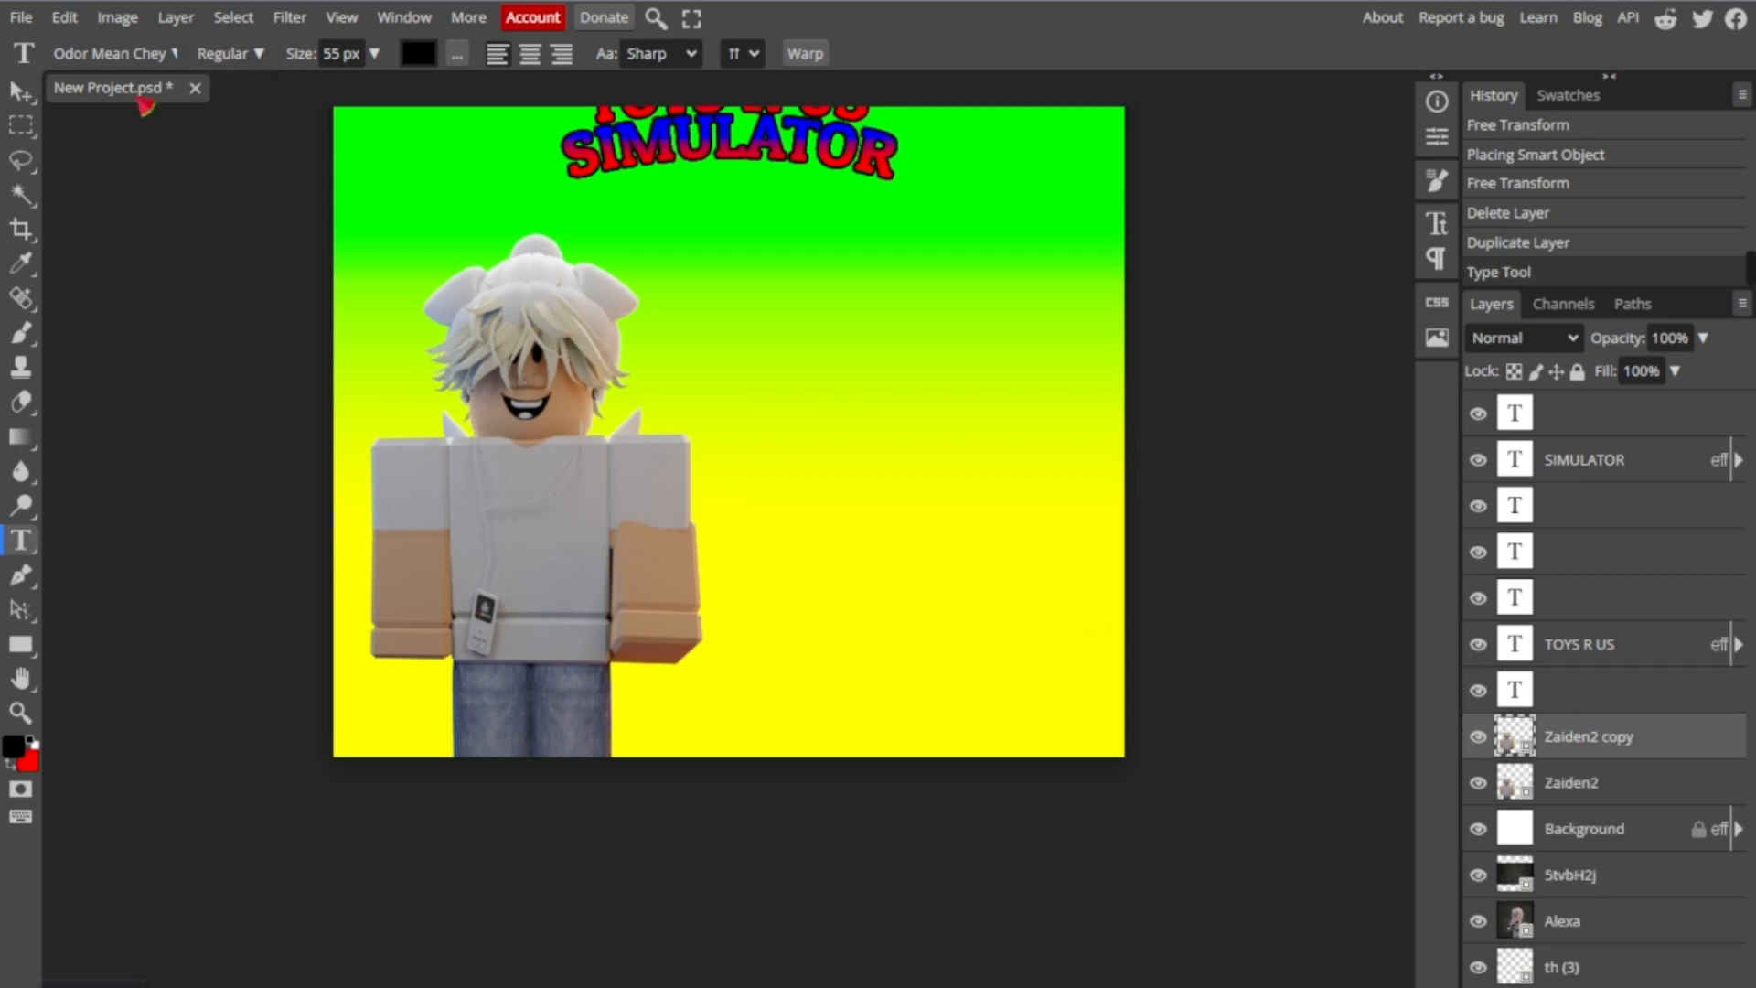
pyautogui.click(18, 95)
pyautogui.moveTo(505, 544); pyautogui.dragTo(925, 530)
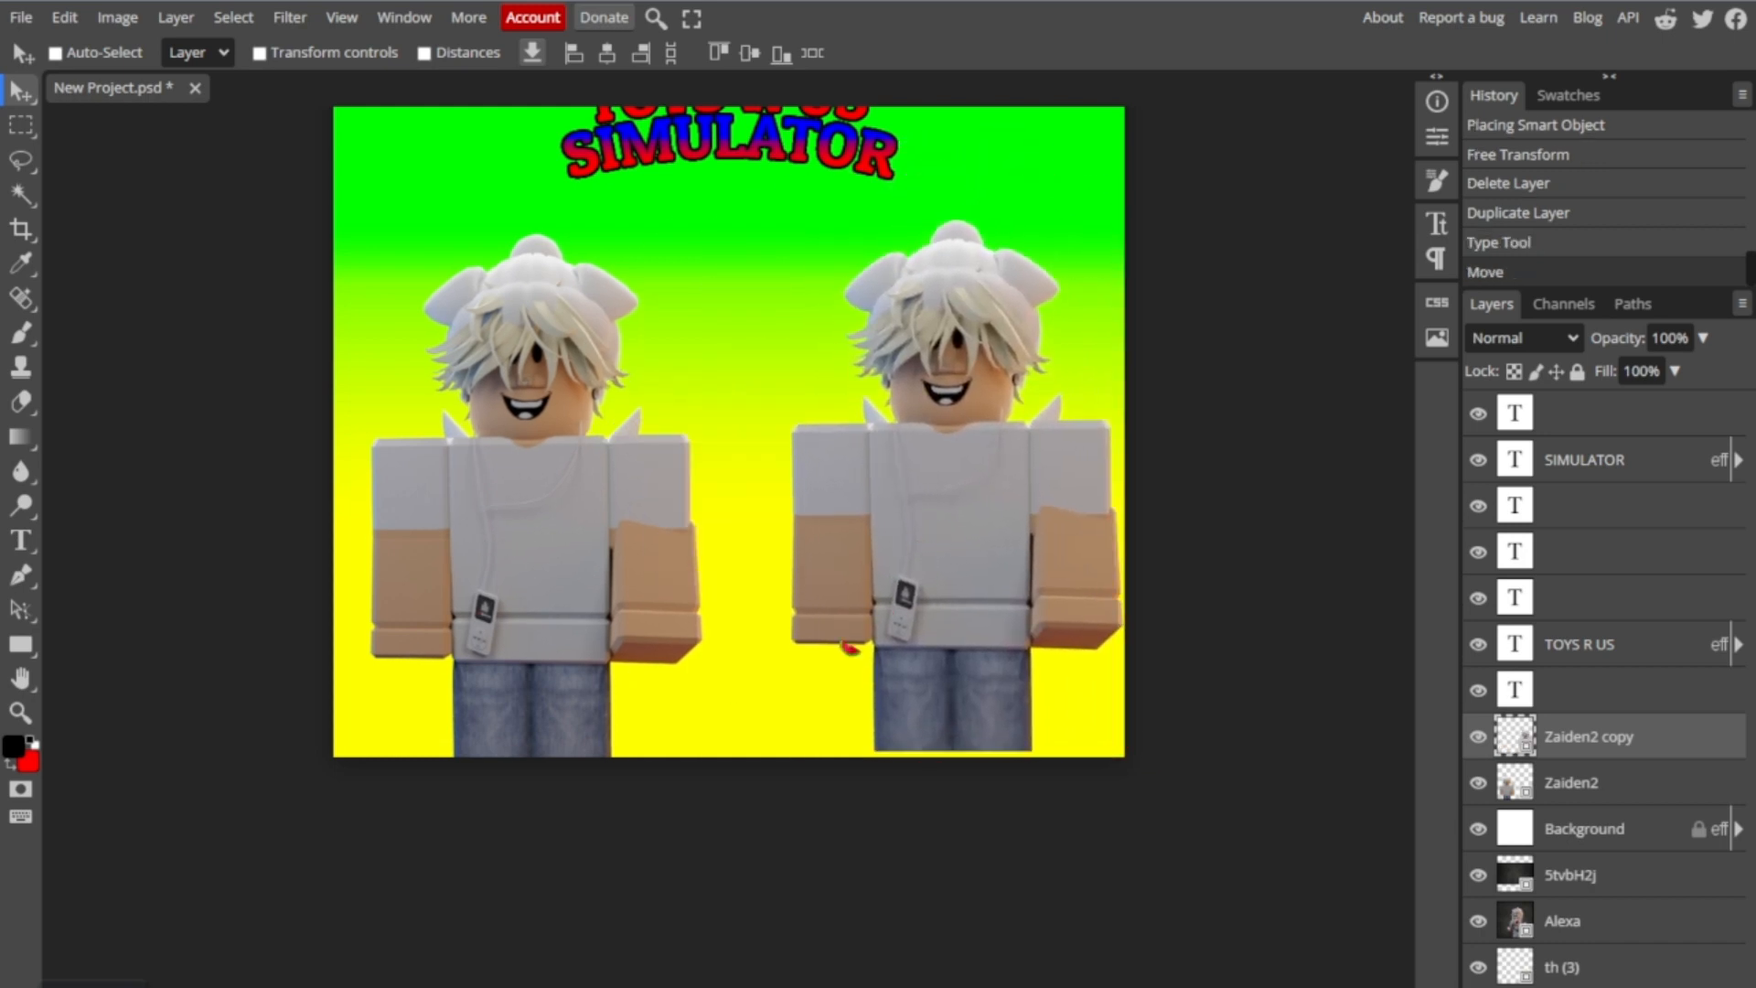
pyautogui.scroll(3, 880, 663)
pyautogui.scroll(-3, 881, 666)
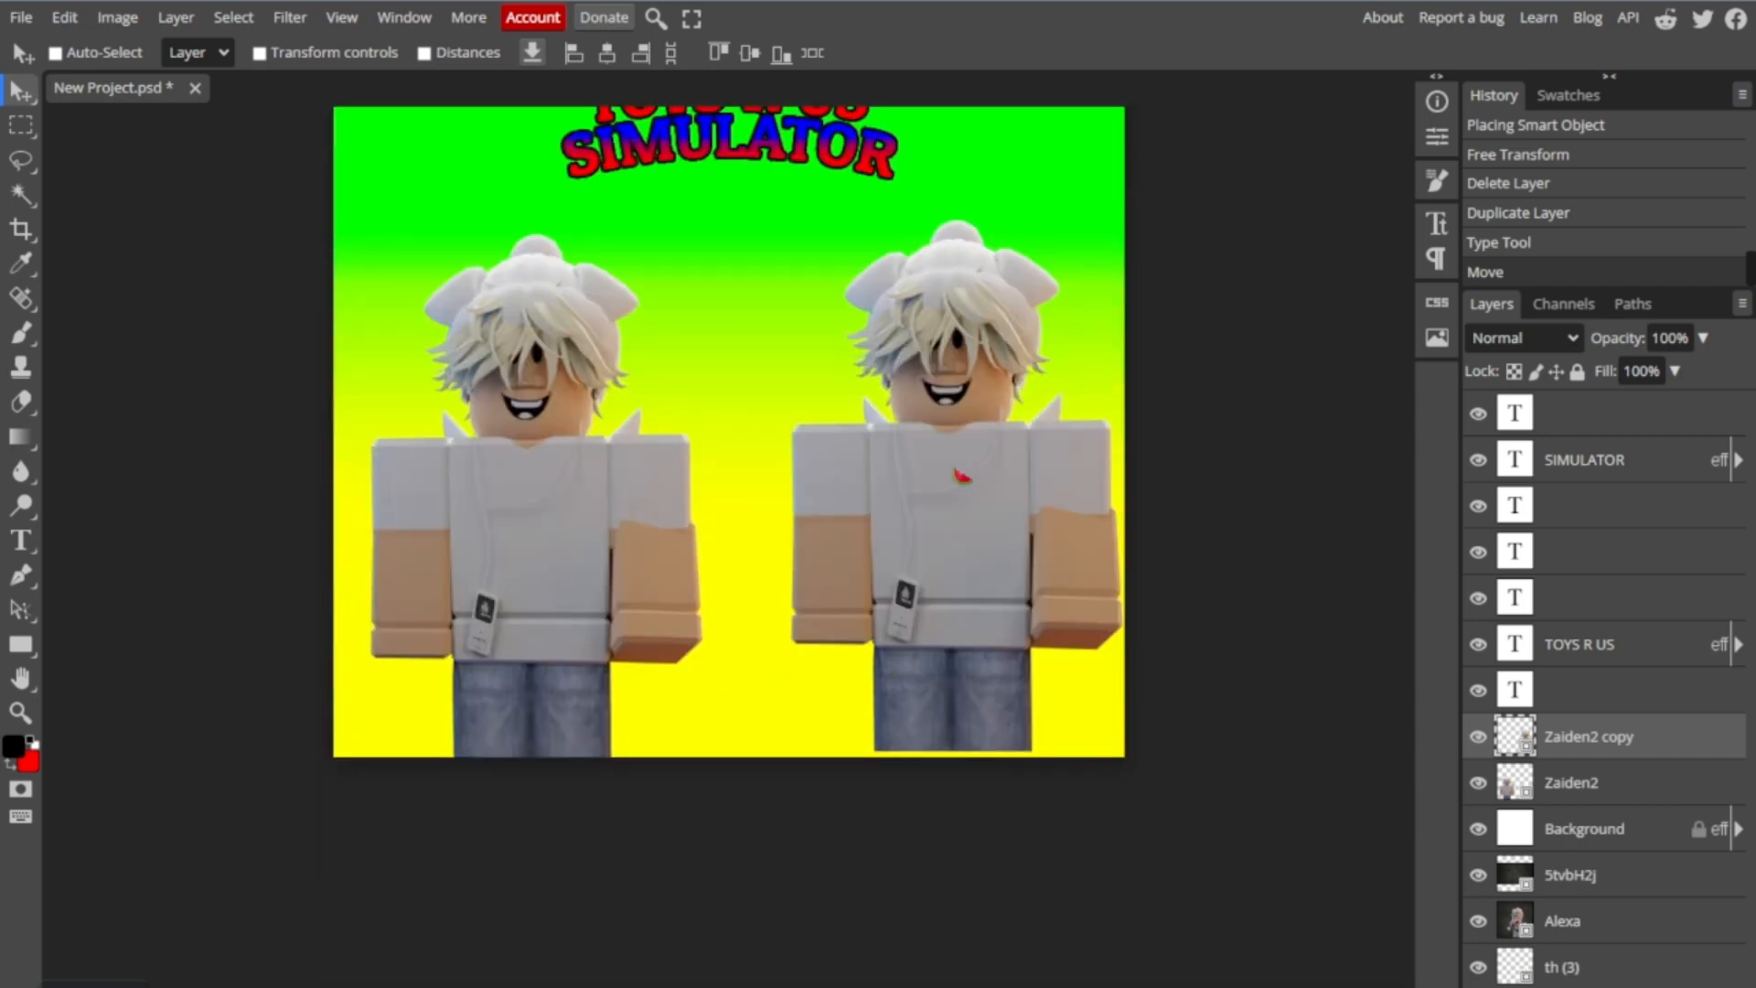